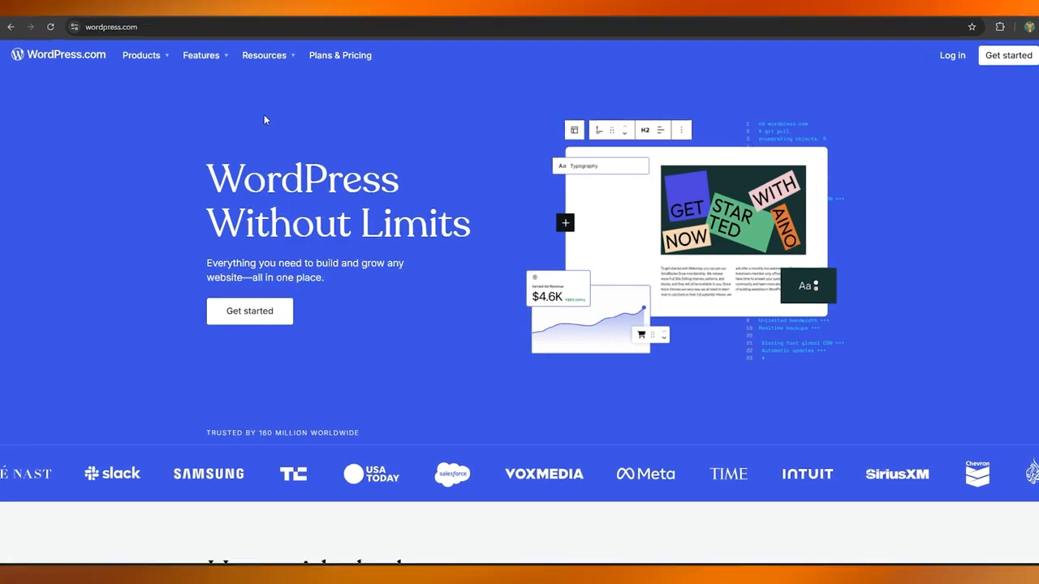
- Open the plans and pricing page and review the Personal plan's yearly price
mouse_move(164, 64)
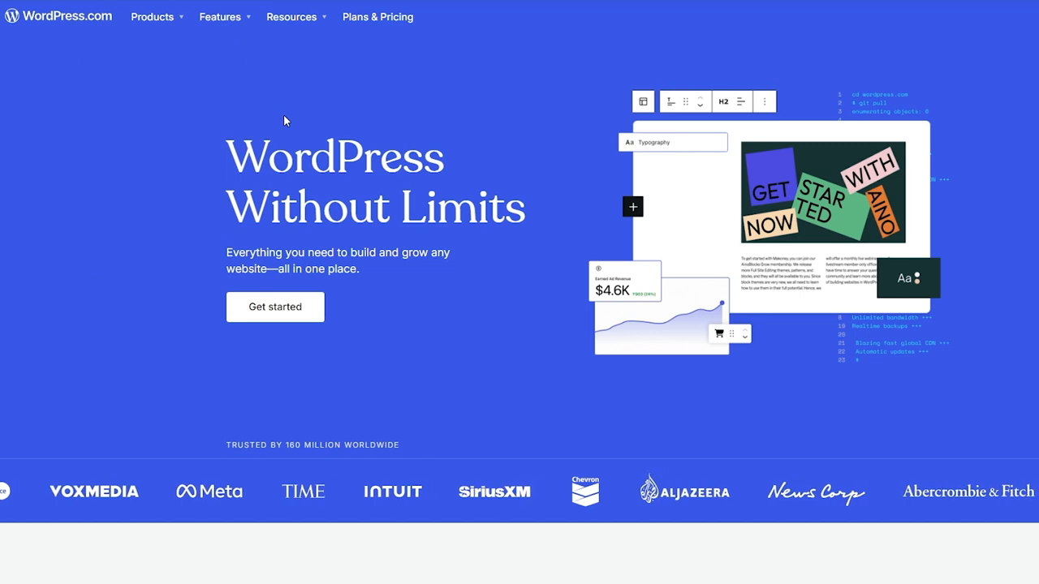
left_click(347, 18)
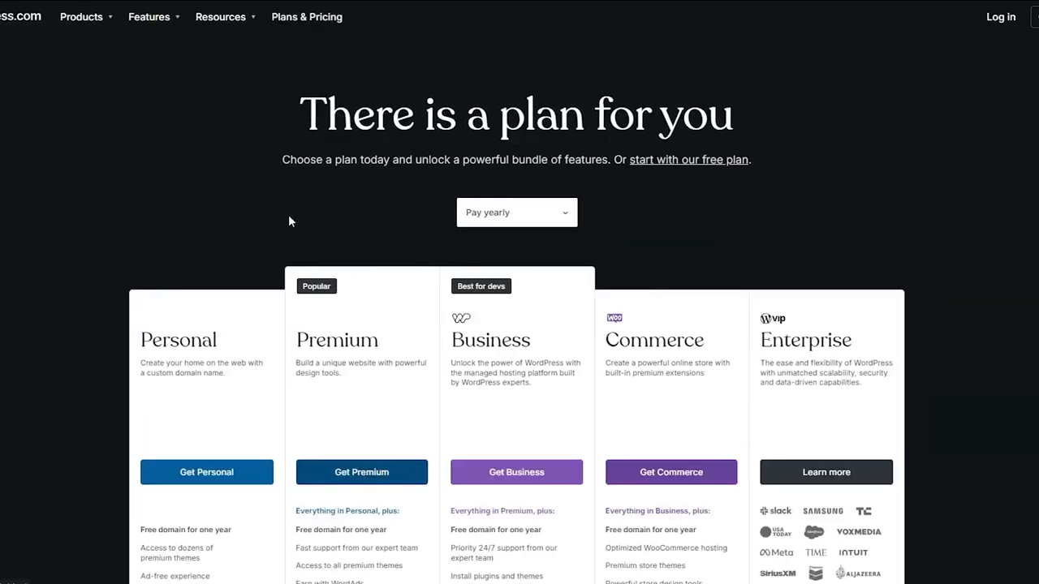
scroll(290, 220, "down", 2)
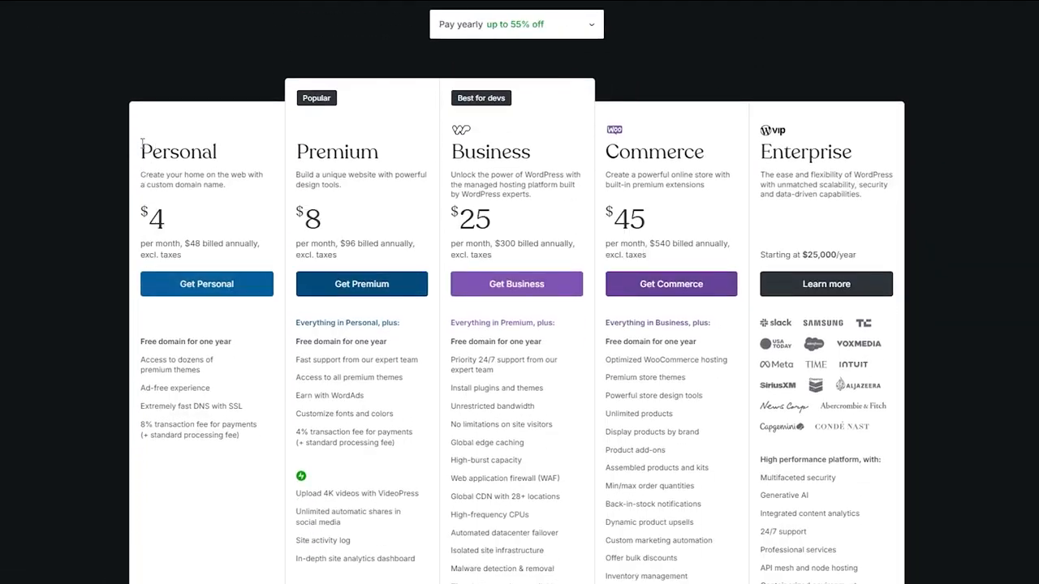
left_click_drag(142, 150, 231, 146)
left_click_drag(172, 211, 142, 236)
- Switch the plan prices to monthly billing and compare the Personal and Premium plans' prices and features
scroll(554, 182, "up", 2)
left_click(541, 167)
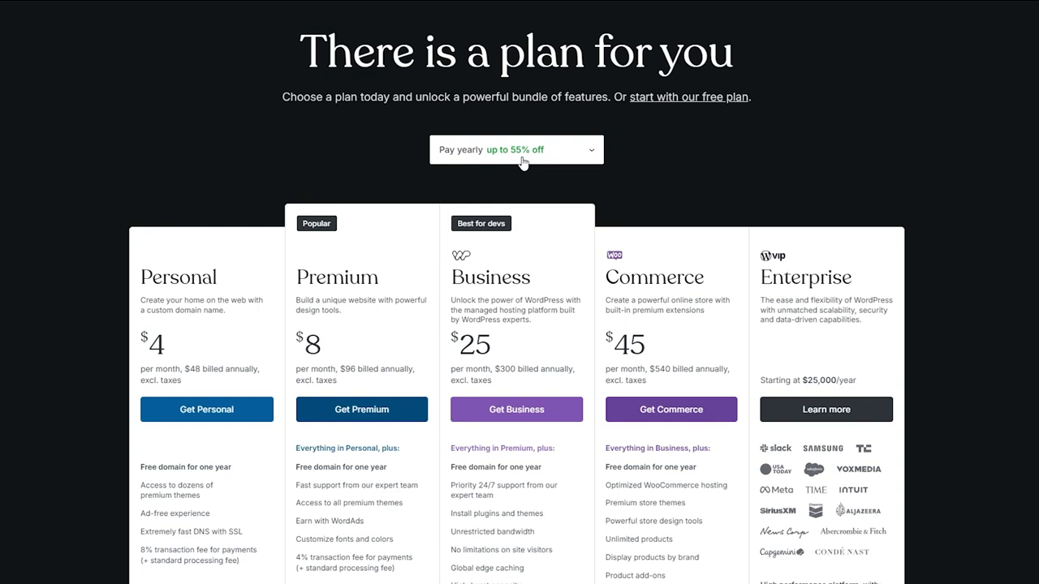
left_click(523, 161)
left_click(467, 232)
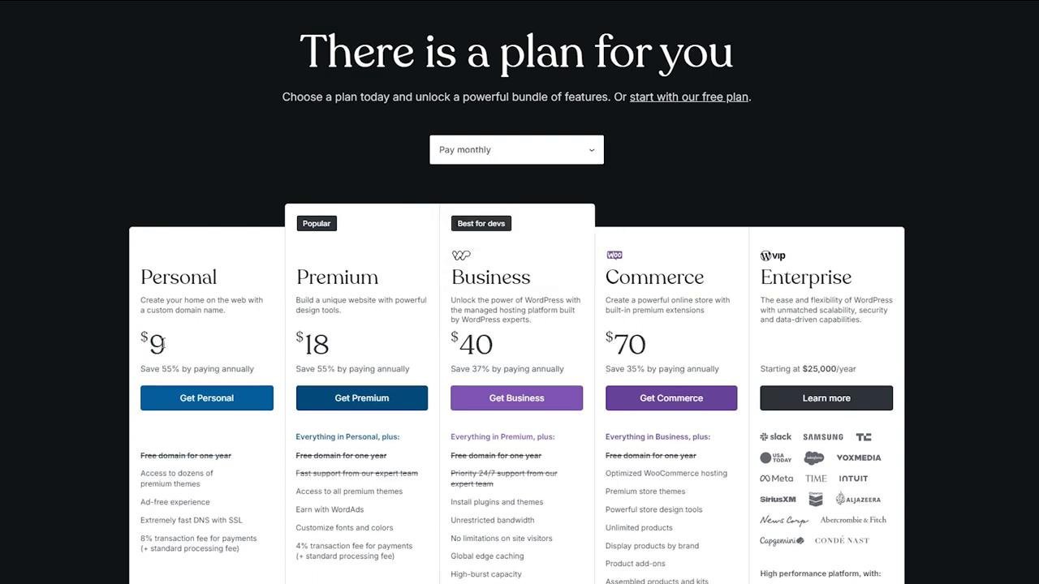
left_click_drag(163, 344, 141, 341)
scroll(146, 340, "down", 2)
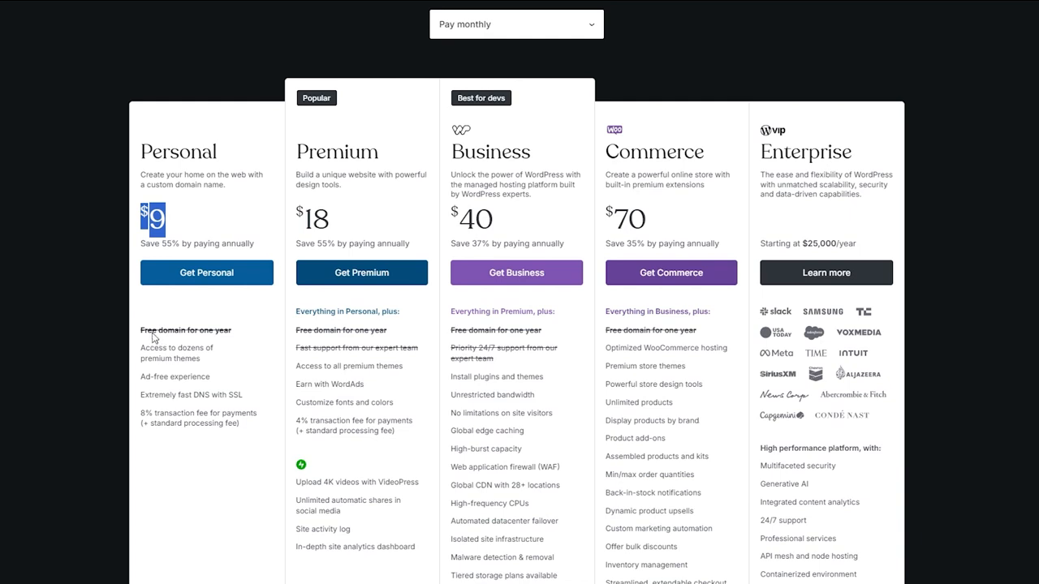
left_click_drag(297, 213, 330, 234)
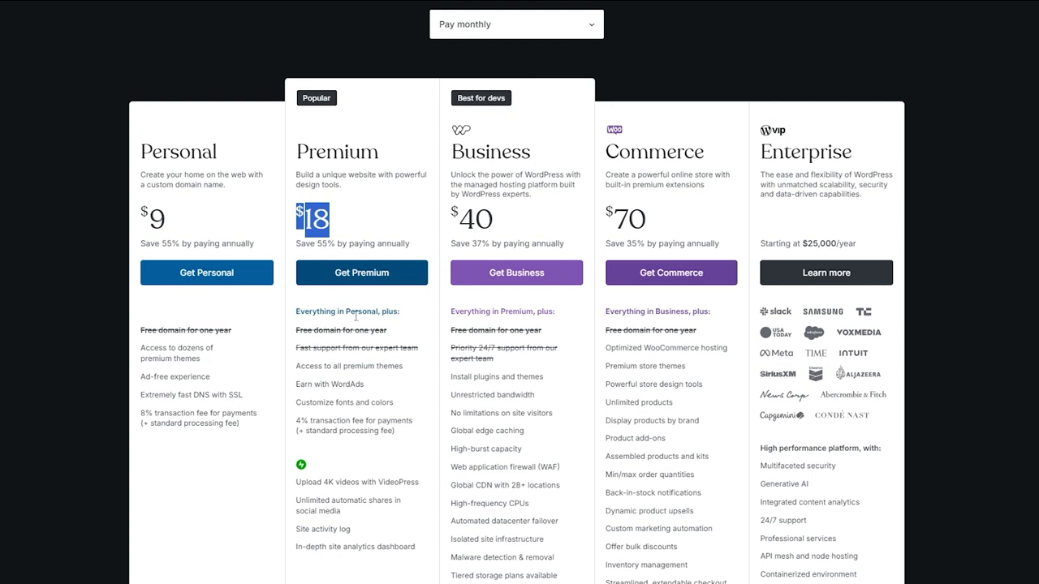
mouse_move(327, 370)
mouse_move(313, 340)
left_click(195, 200)
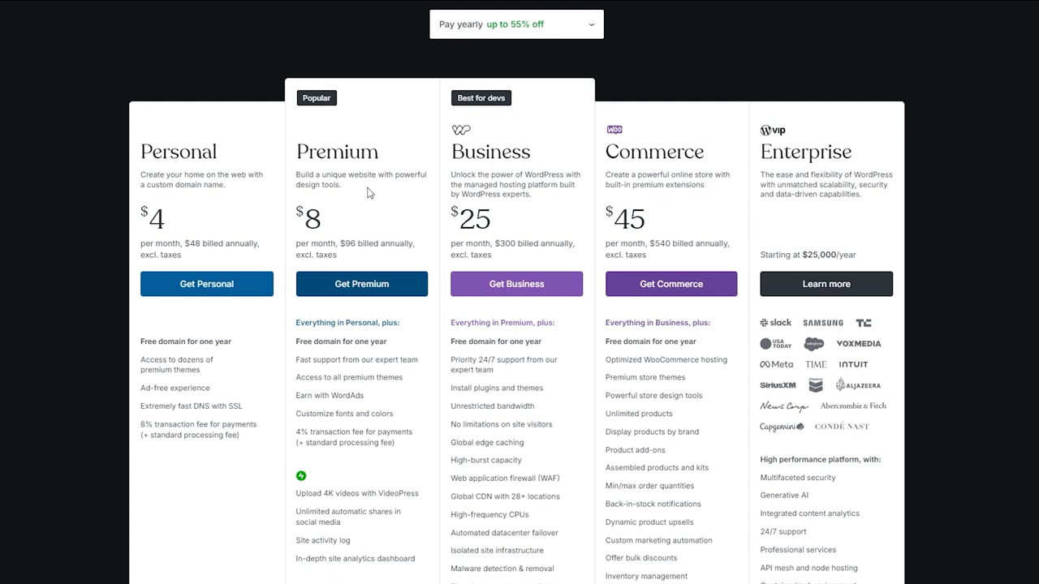
- Set the plan billing to Pay monthly and get the Personal plan
left_click(589, 40)
left_click(515, 103)
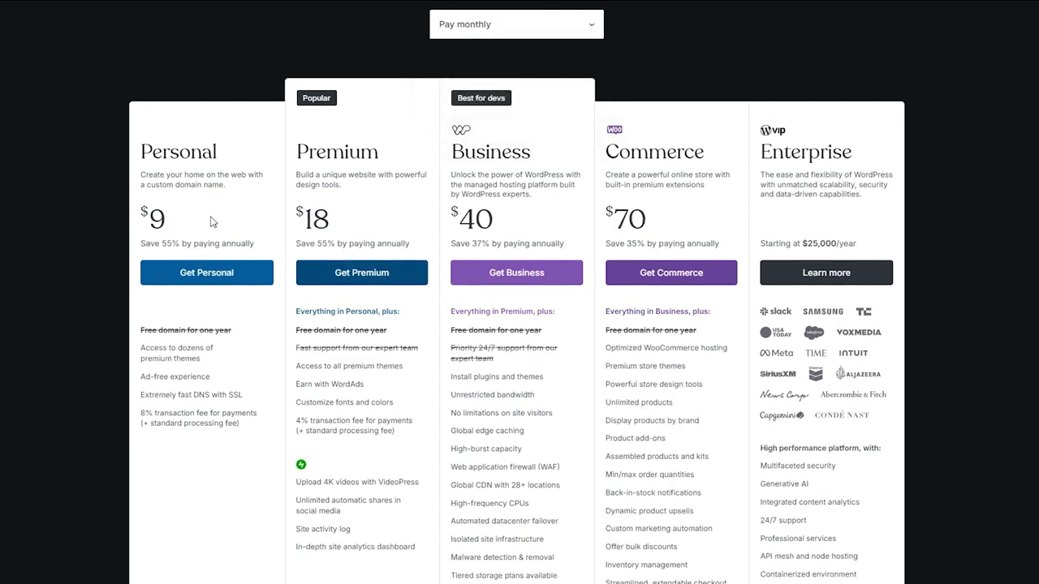
left_click_drag(143, 219, 168, 221)
left_click_drag(163, 152, 191, 152)
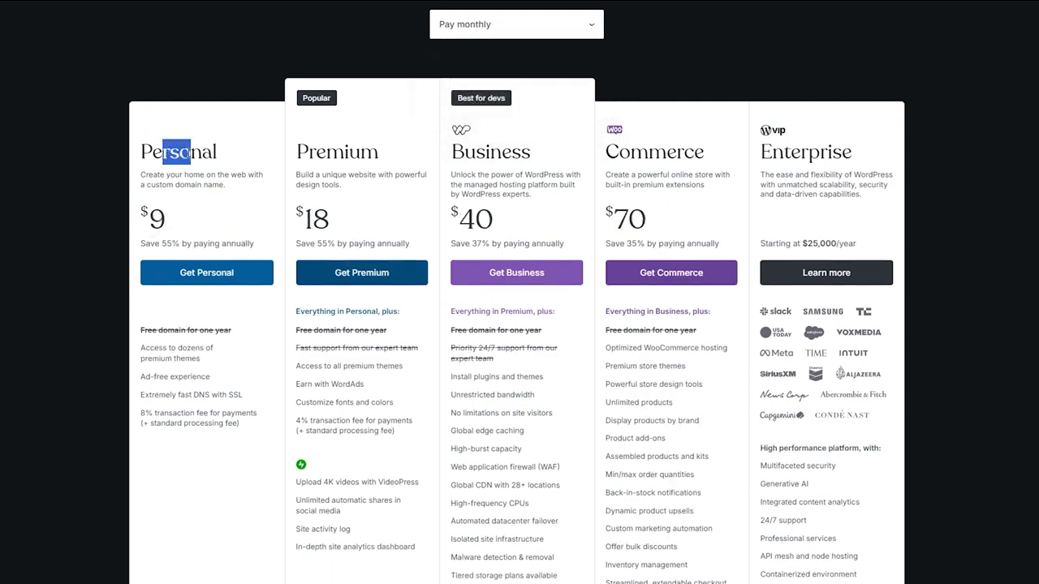
left_click(175, 275)
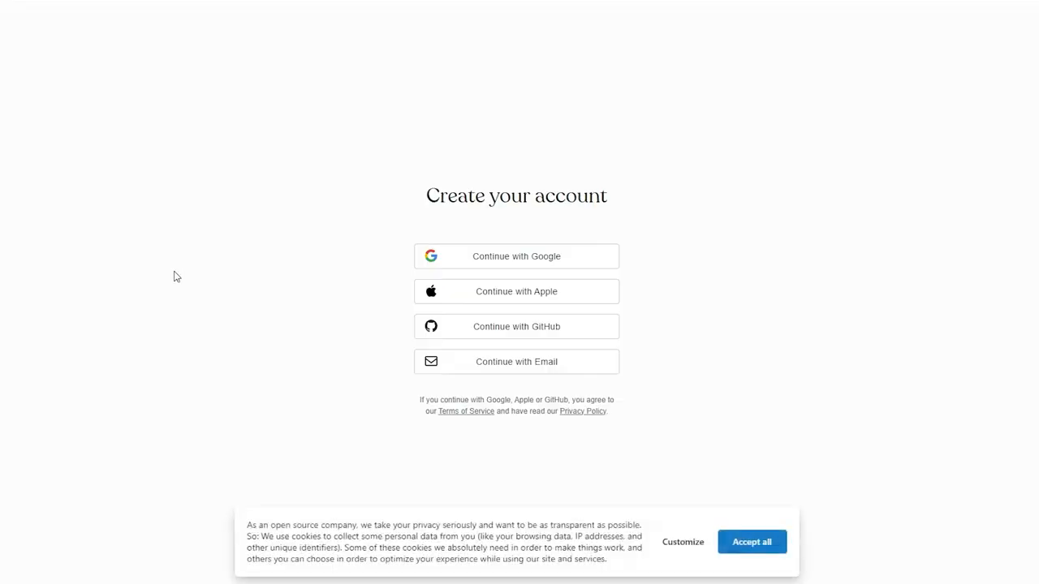
- Open the cookie customization options on the account creation page
left_click_drag(423, 198, 607, 198)
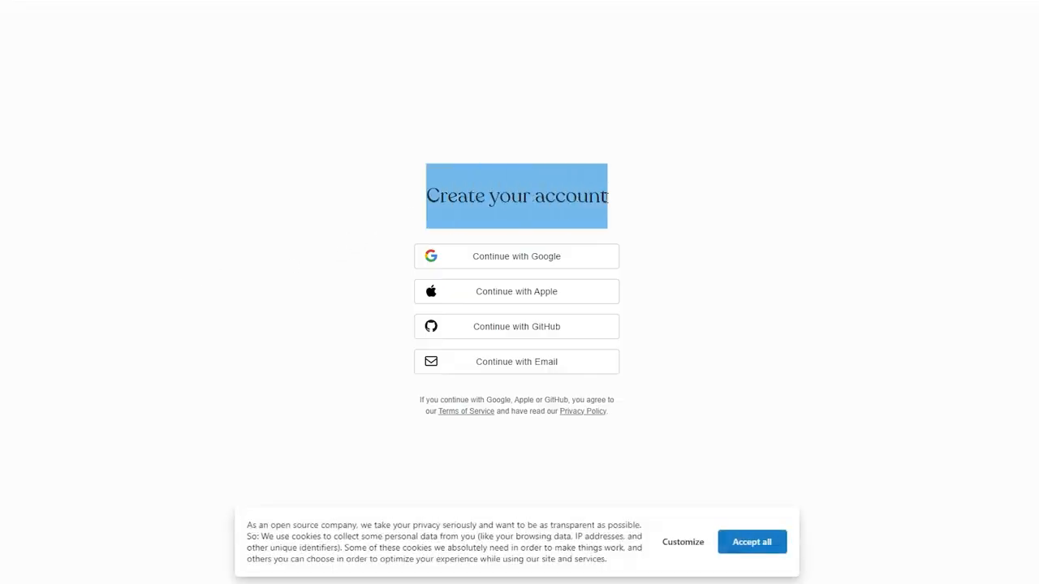
left_click(605, 195)
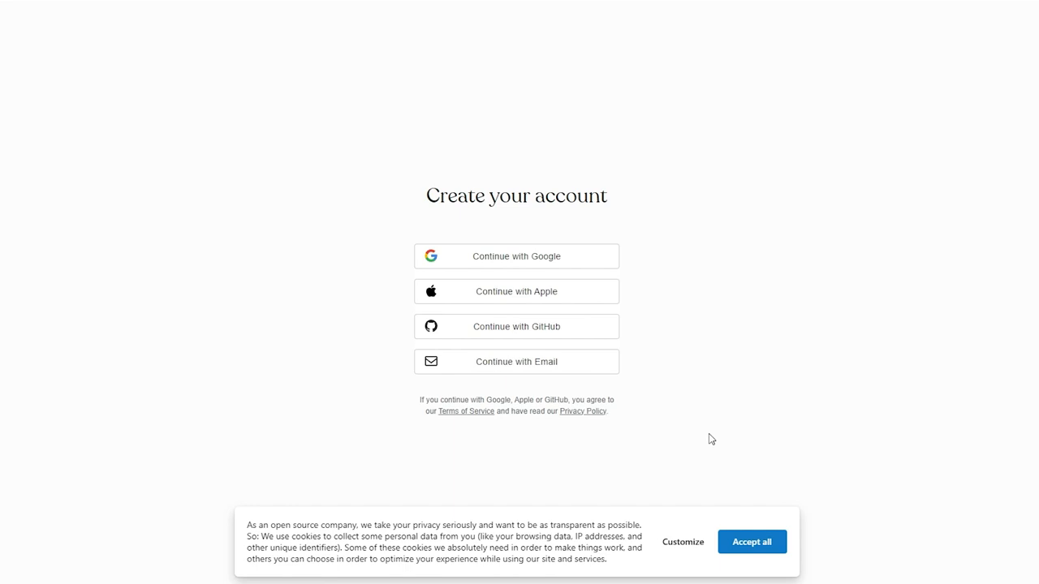
left_click(703, 549)
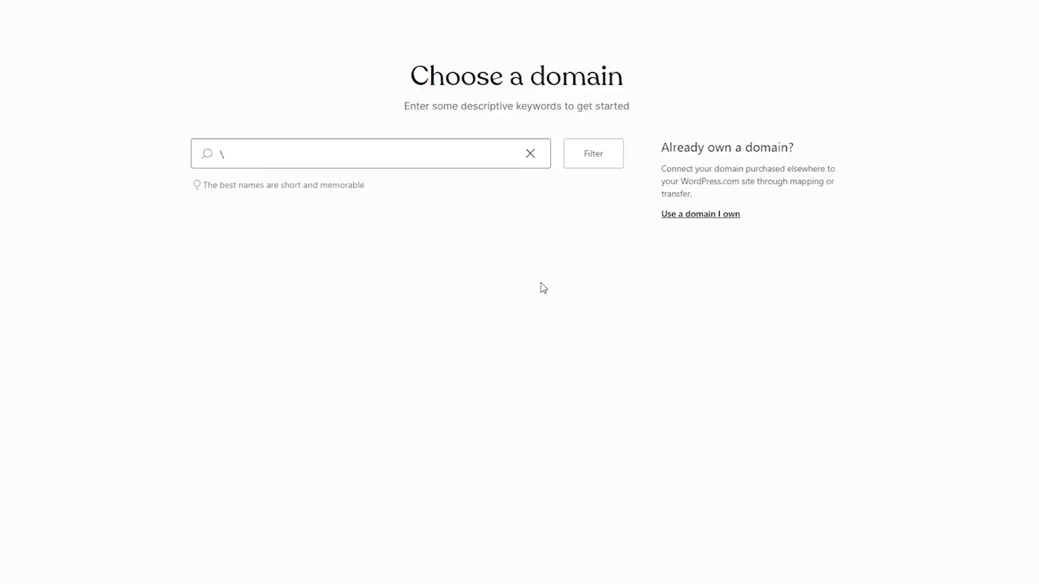
- Try to use the already owned domain houseofburgers.shop for the site, and return to the domain search
left_click_drag(406, 81, 709, 75)
left_click(248, 164)
left_click(681, 215)
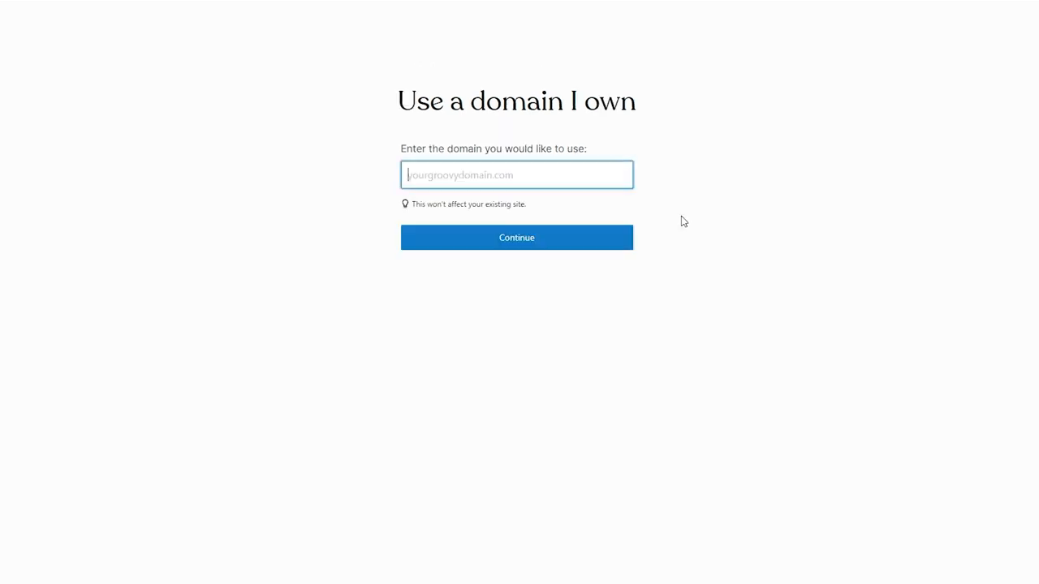
left_click_drag(407, 147, 595, 141)
left_click(549, 184)
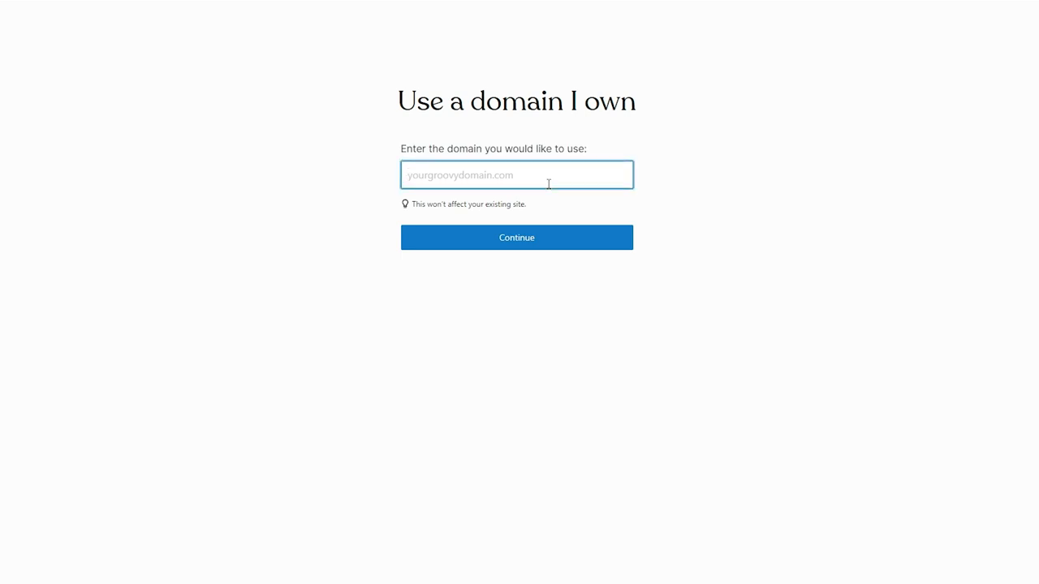
type("houseofburgers.shop")
left_click(491, 308)
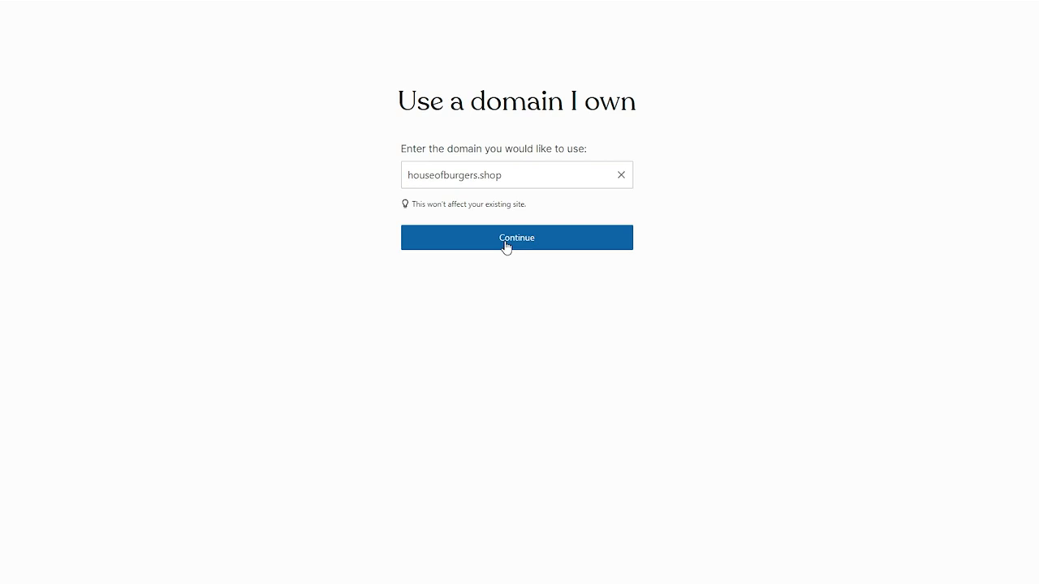
left_click(505, 246)
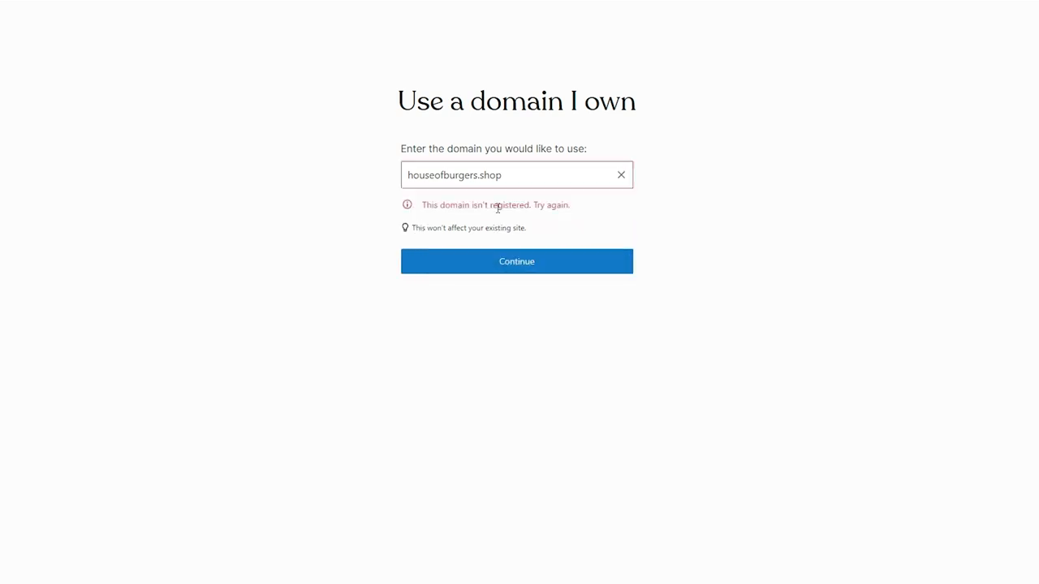
left_click_drag(491, 208, 552, 208)
left_click(482, 178)
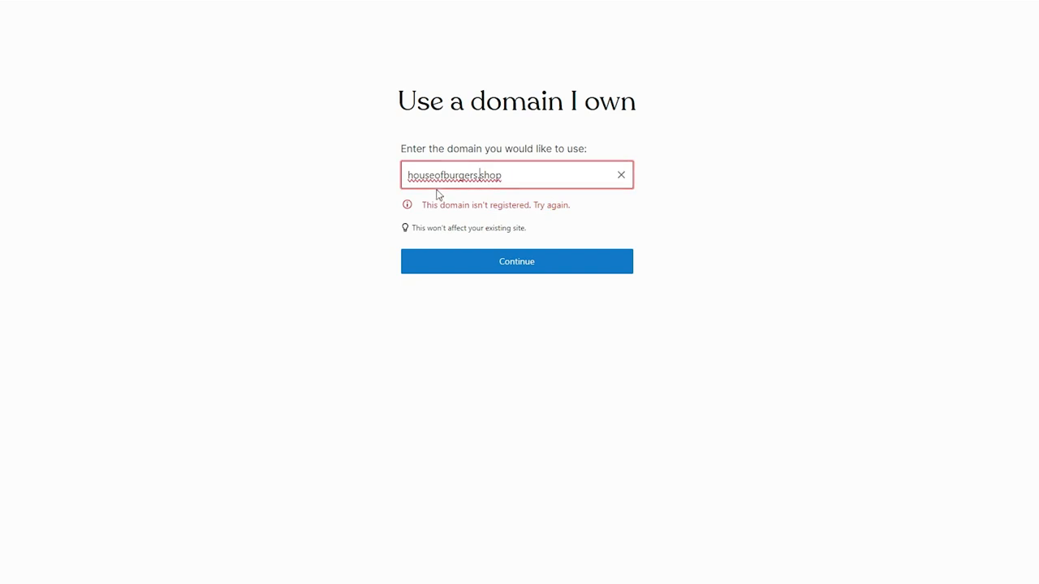
left_click_drag(429, 175, 523, 175)
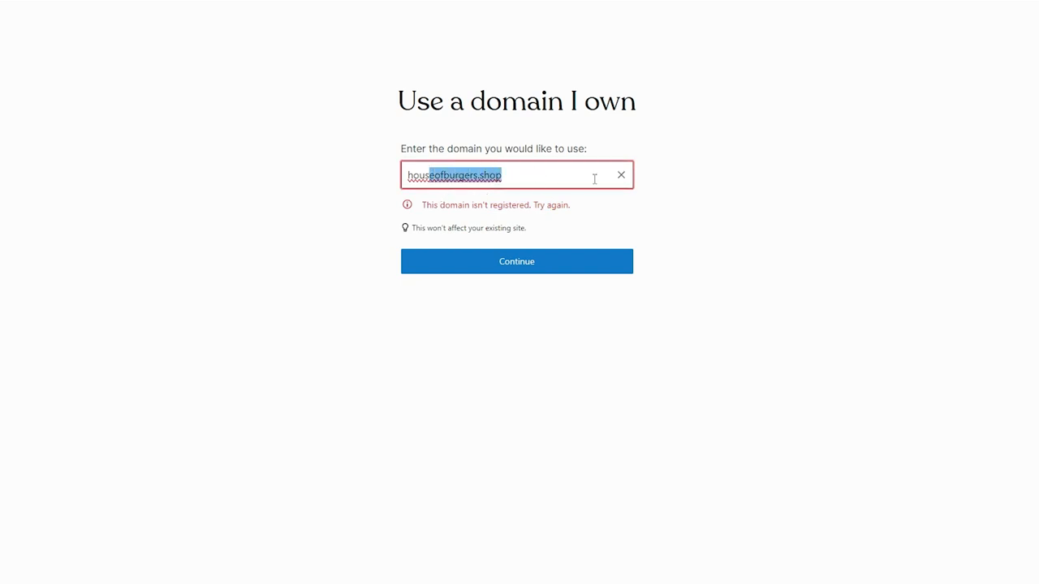
left_click(343, 164)
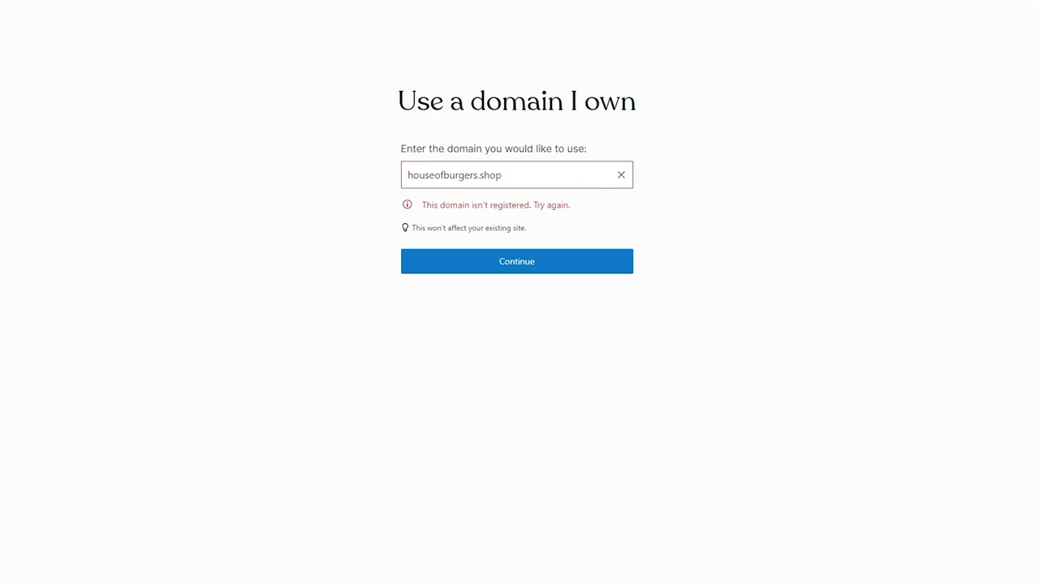
key("alt+Left")
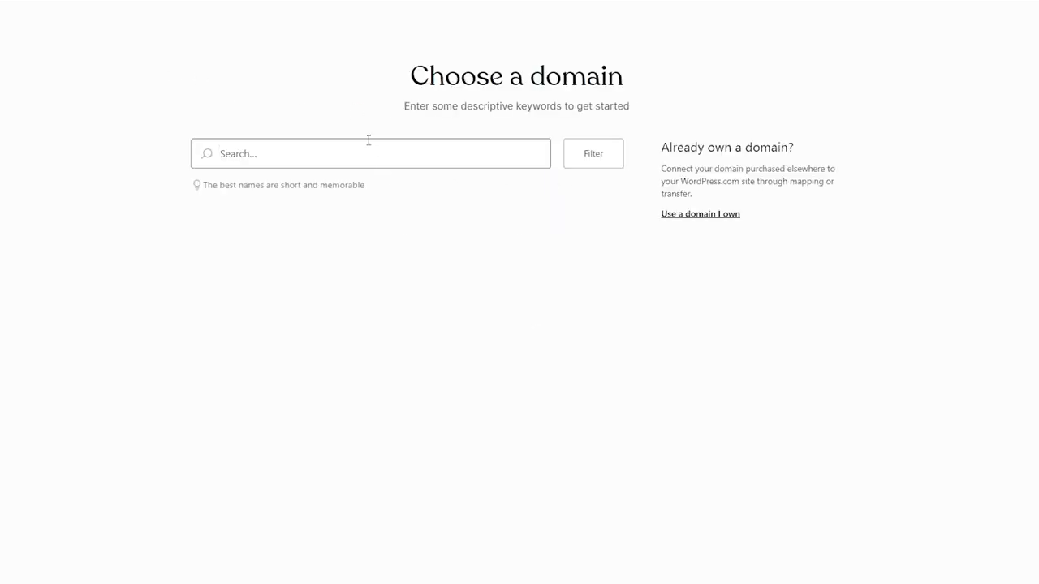
- Search for the domain houseofburgers and select the free houseofburgers.wordpress.com address
type("houseofburgers")
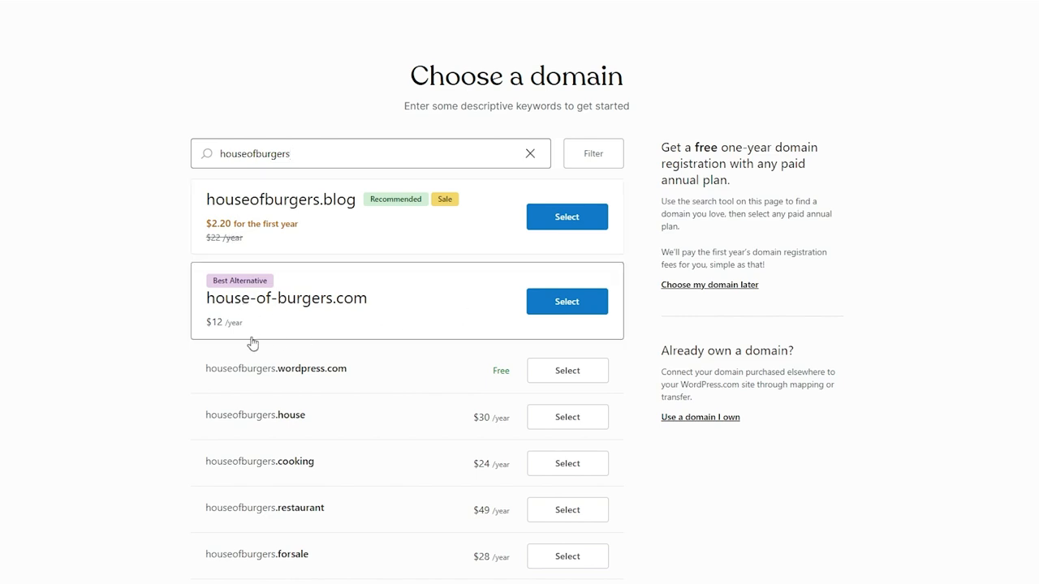
scroll(182, 327, "down", 1)
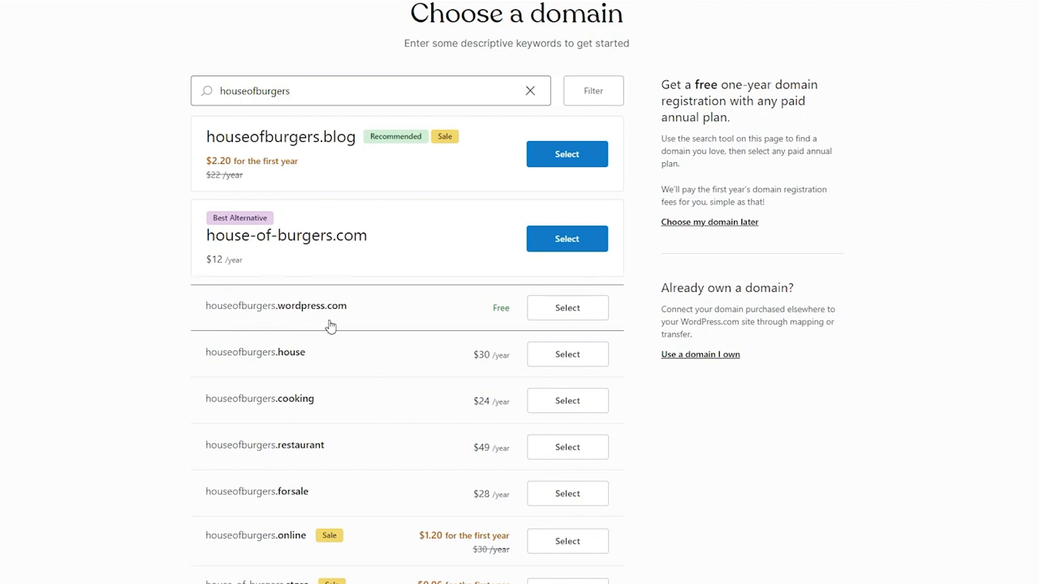
scroll(331, 324, "up", 1)
scroll(413, 425, "down", 3)
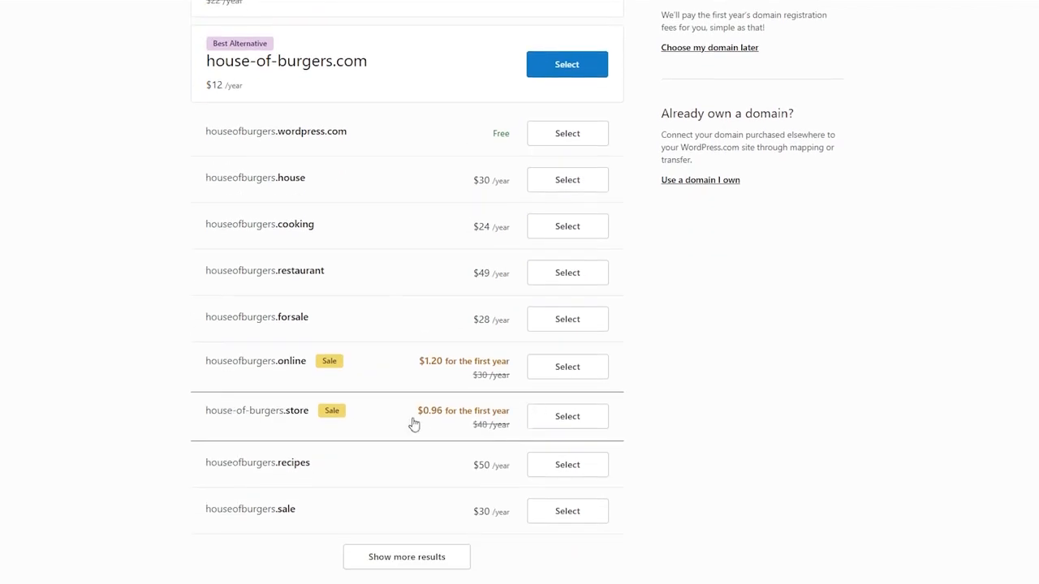
scroll(417, 440, "up", 3)
left_click(567, 323)
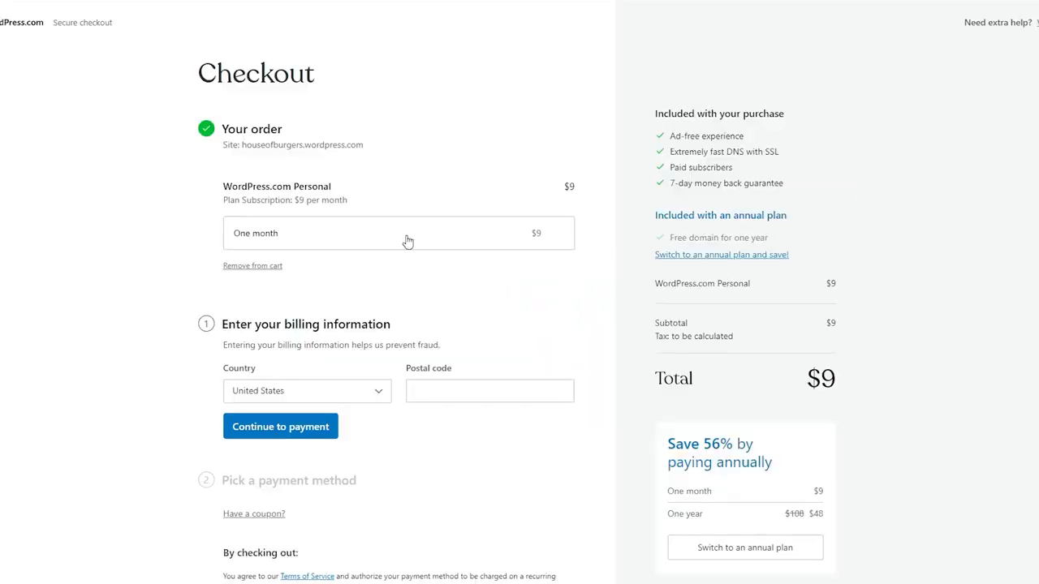
- Review the checkout page's order details, billing period, total and money-back guarantee
left_click_drag(206, 73, 498, 68)
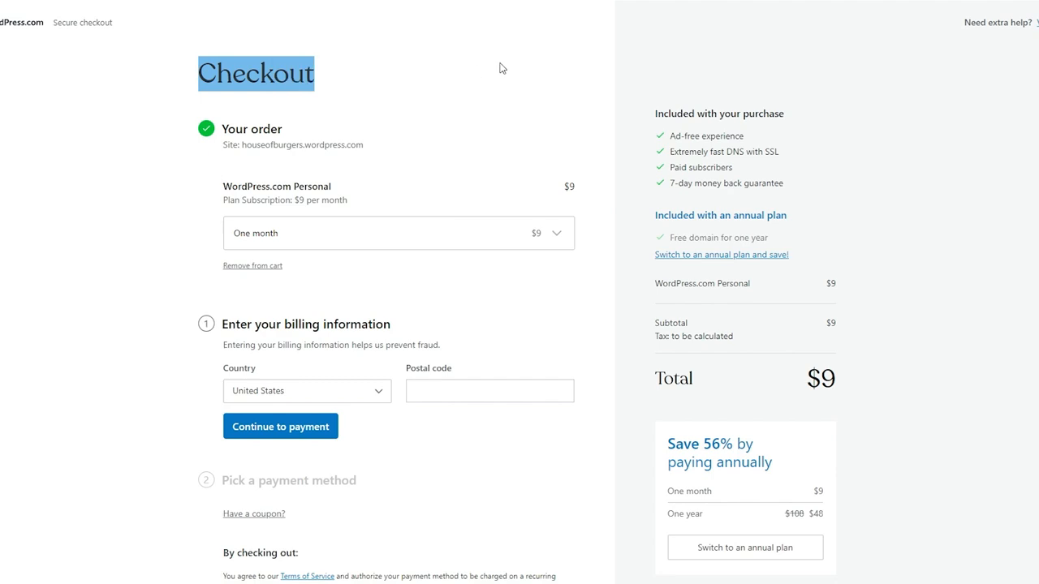
left_click(301, 155)
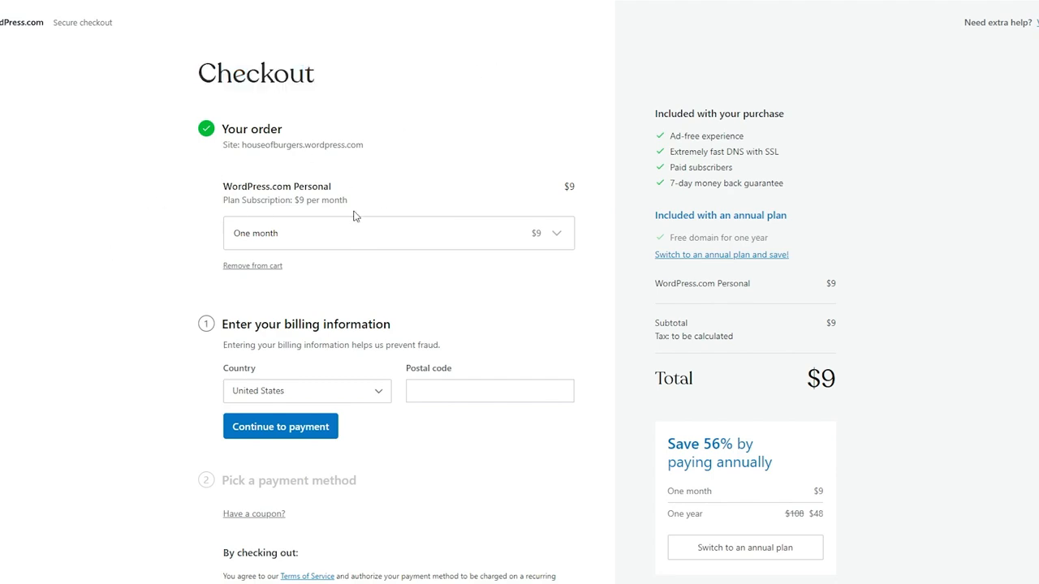
left_click(242, 239)
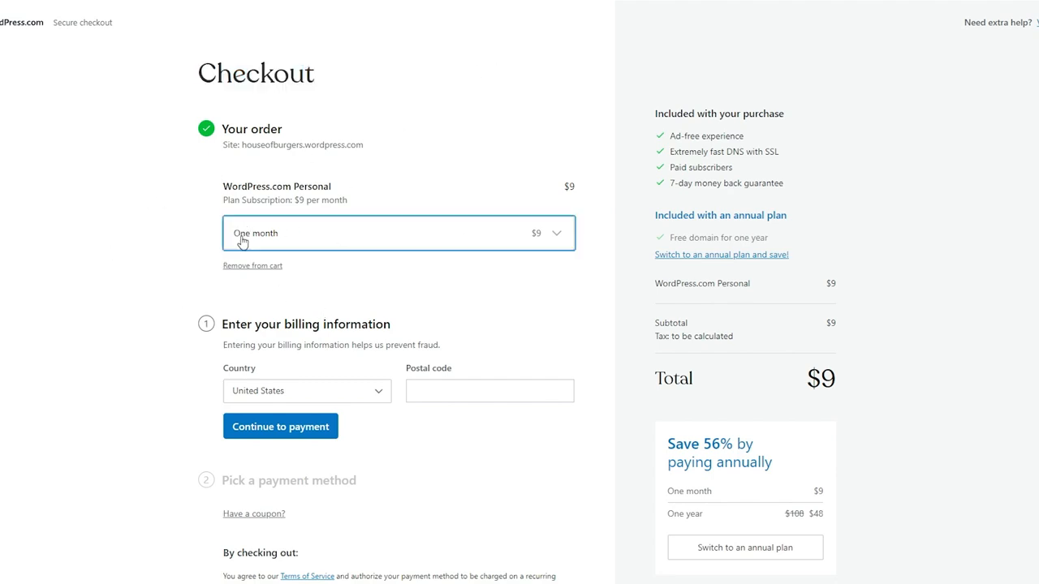
left_click(384, 228)
scroll(483, 389, "down", 4)
scroll(517, 427, "down", 1)
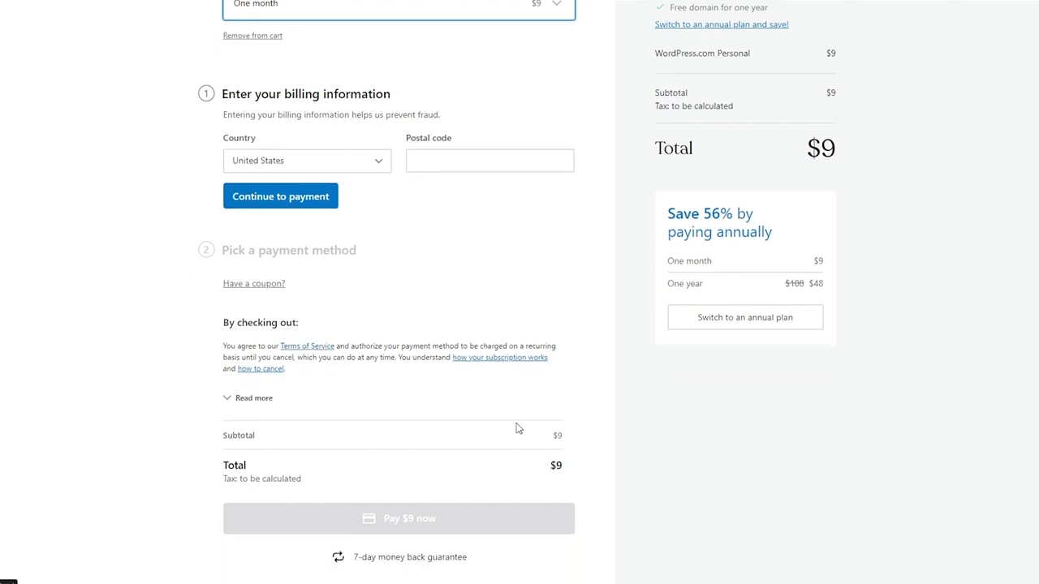
triple_click(545, 476)
left_click(565, 476)
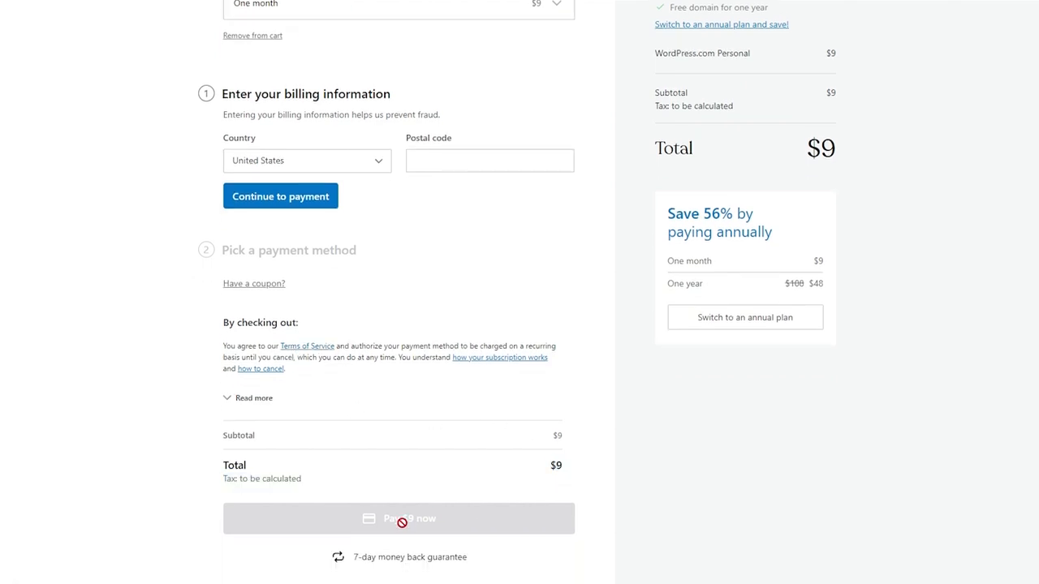
left_click_drag(411, 566, 420, 567)
double_click(461, 571)
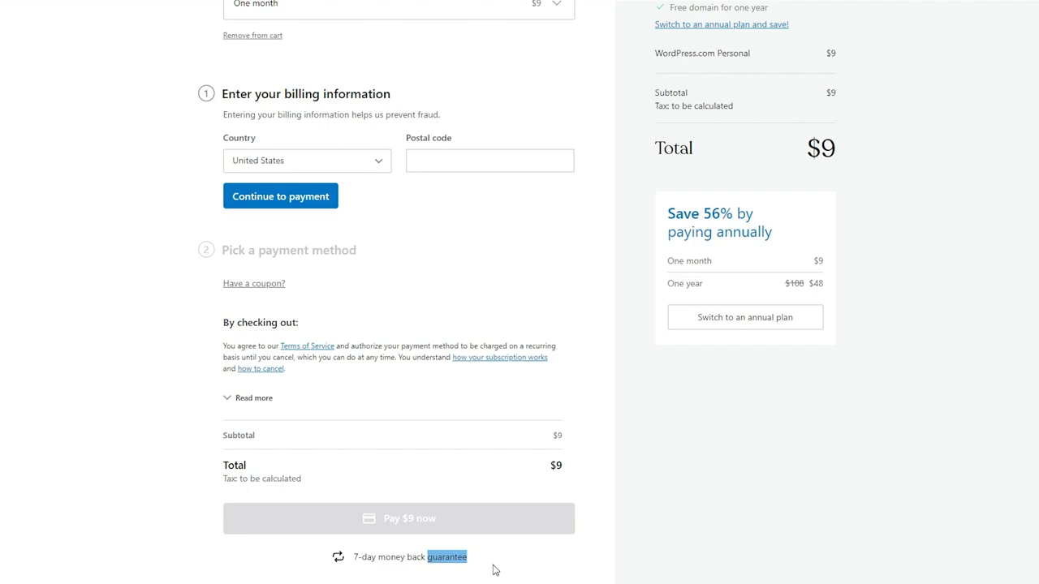
left_click(492, 566)
scroll(747, 511, "up", 1)
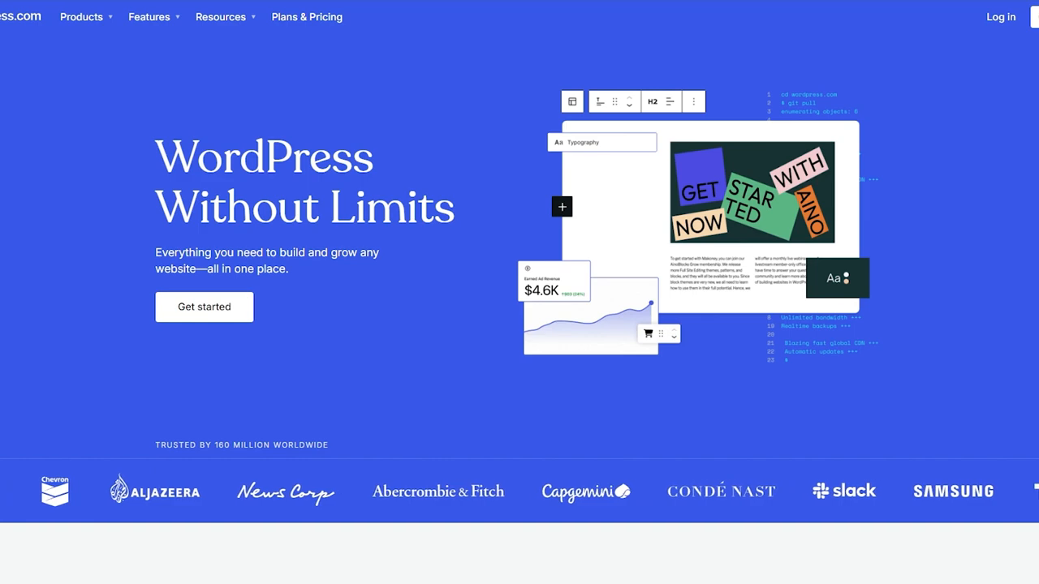
- Log in to the existing WordPress.com account and look over the site's My Home dashboard
left_click(998, 17)
left_click(684, 266)
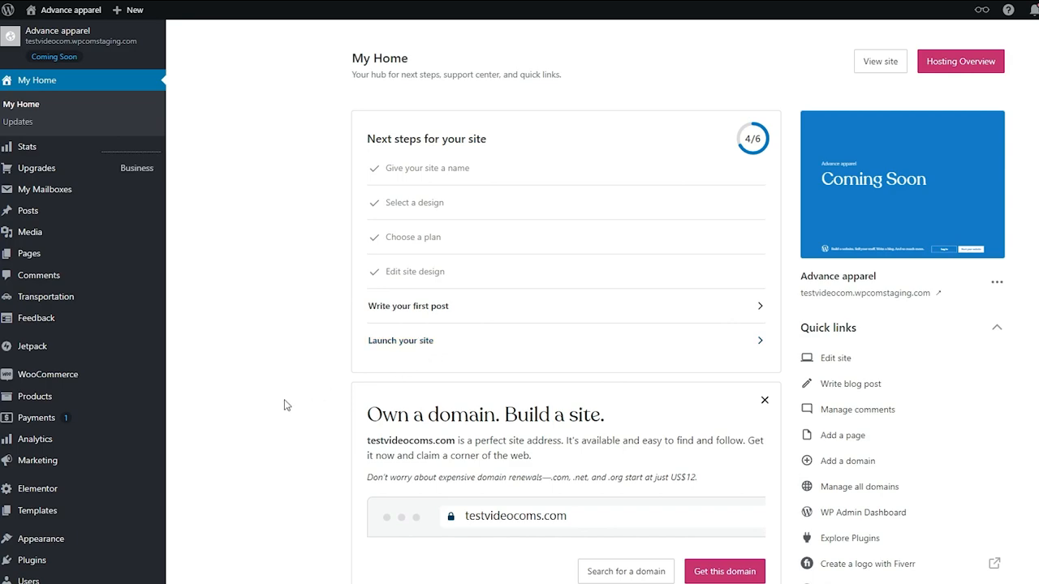
scroll(78, 163, "down", 5)
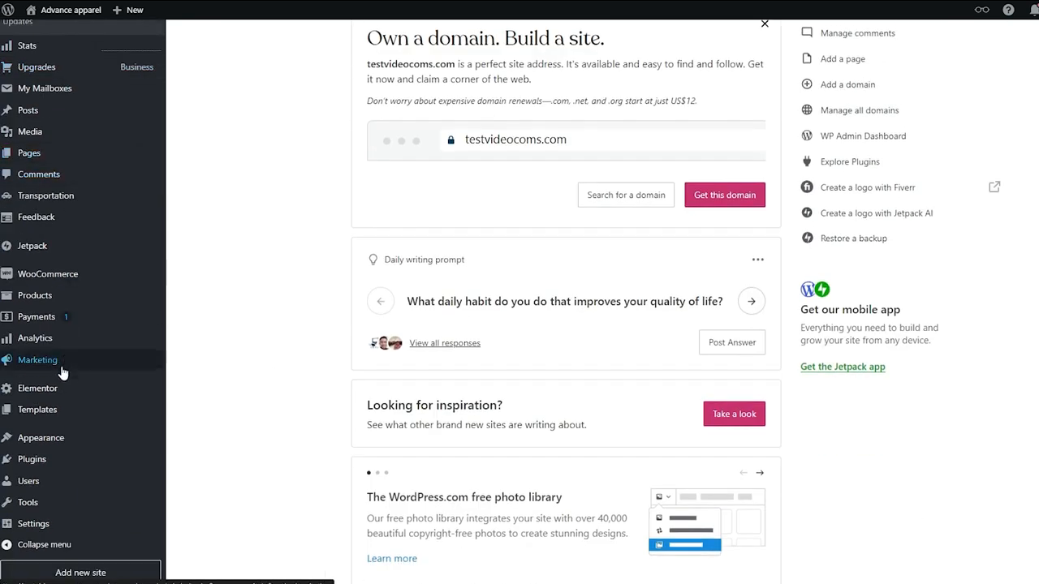
- Open the marketplace for adding new plugins and look through its premium and recommended plugins
mouse_move(71, 466)
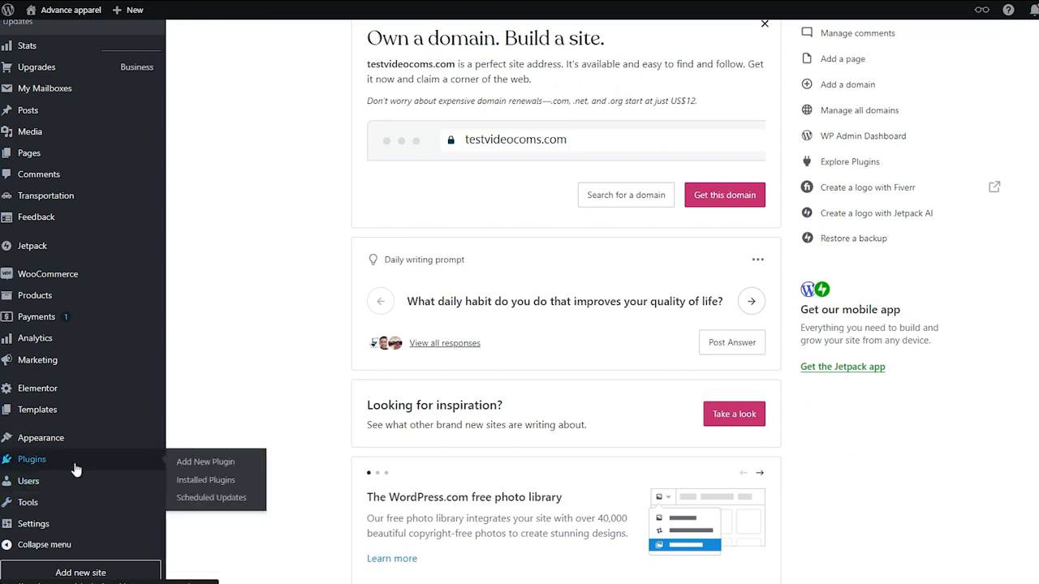
scroll(71, 469, "up", 5)
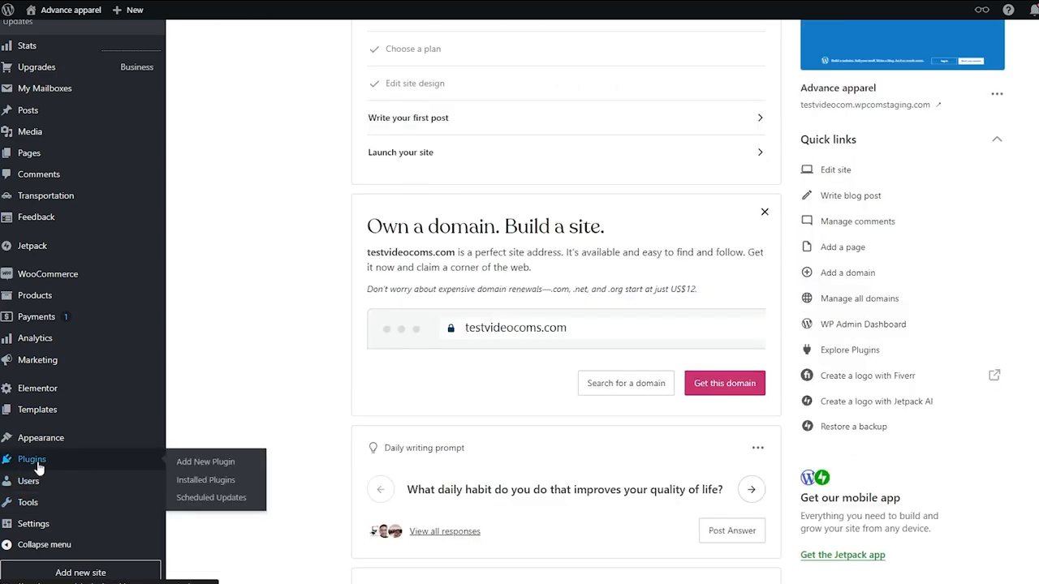
left_click(36, 539)
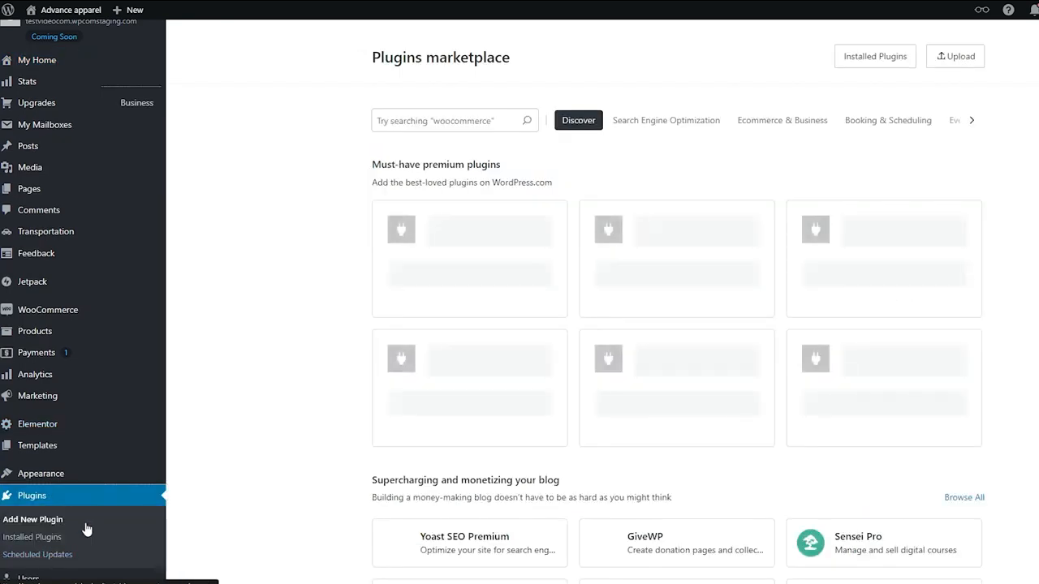
scroll(758, 215, "down", 3)
scroll(994, 292, "down", 3)
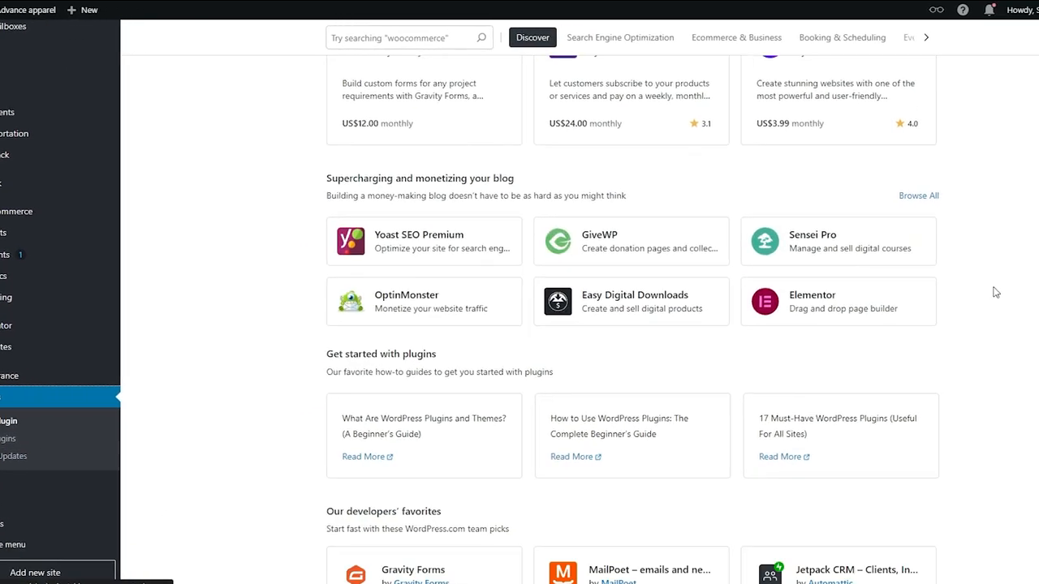
scroll(913, 292, "up", 4)
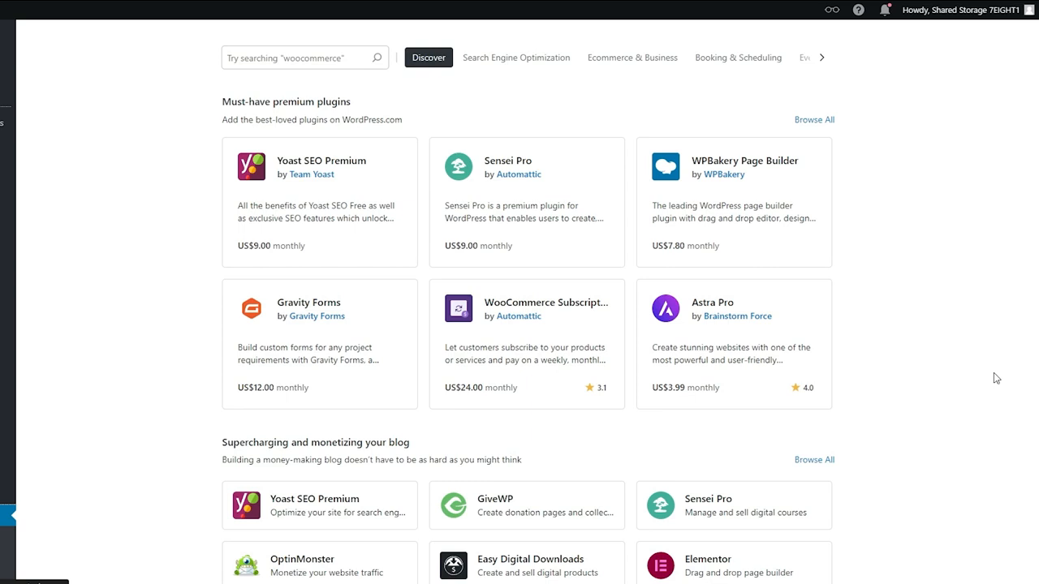
scroll(994, 378, "up", 1)
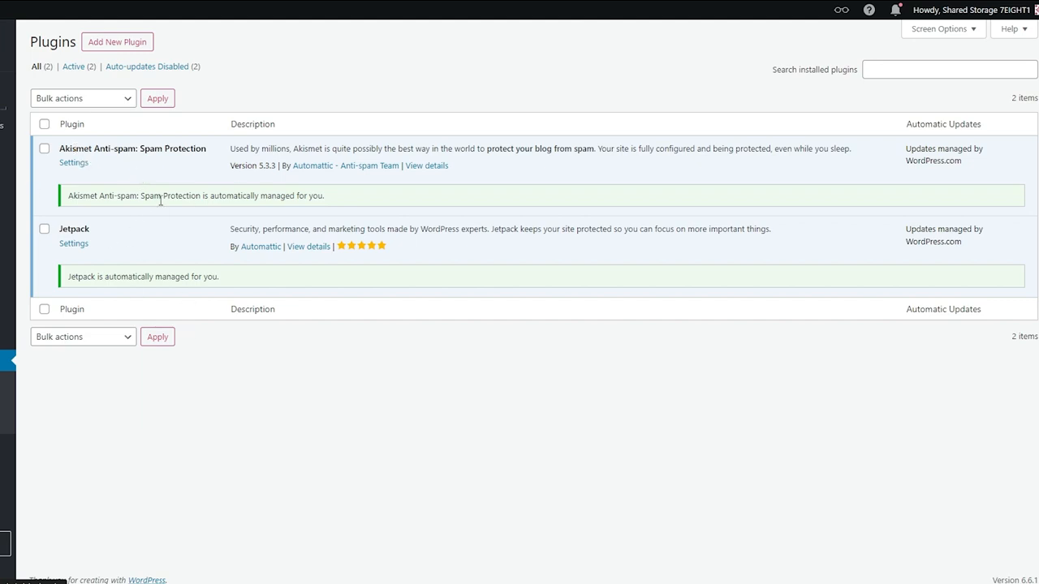
- Go from the installed plugins to the plugin marketplace, find Elementor among the blog monetizing plugins, and install it
left_click(119, 47)
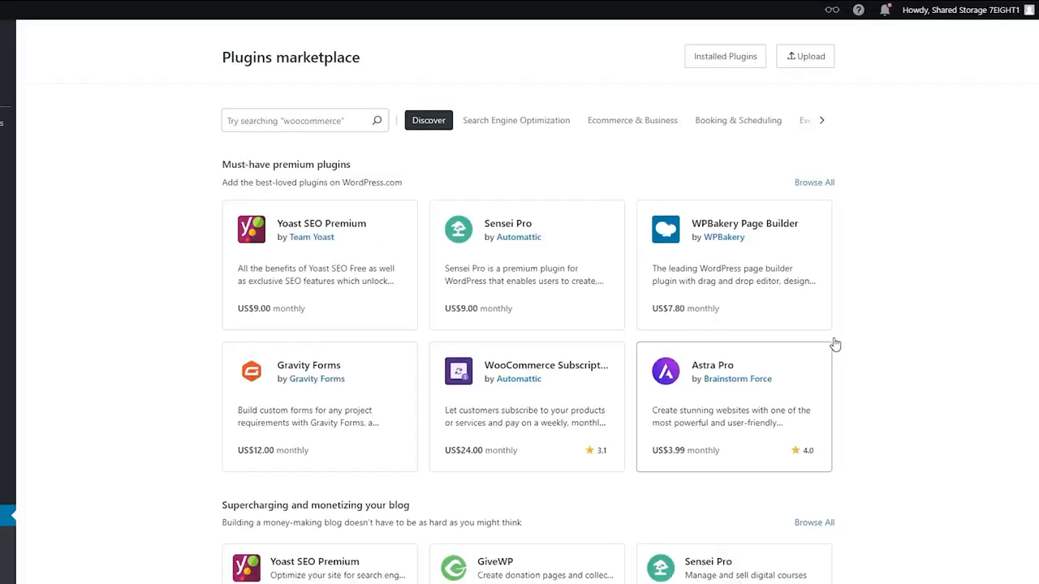
scroll(834, 342, "down", 3)
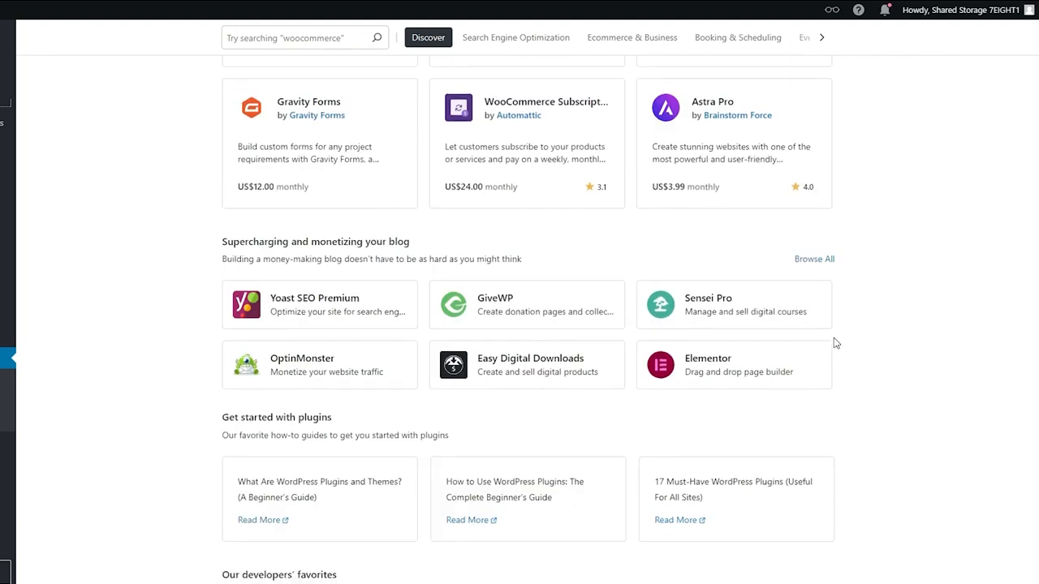
scroll(689, 332, "down", 1)
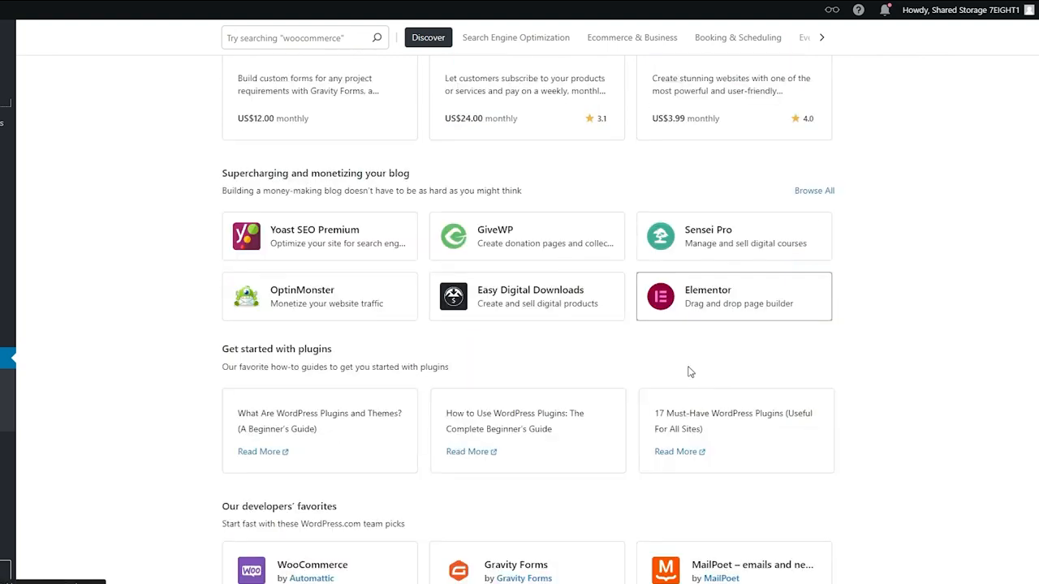
scroll(878, 345, "up", 3)
scroll(876, 348, "down", 3)
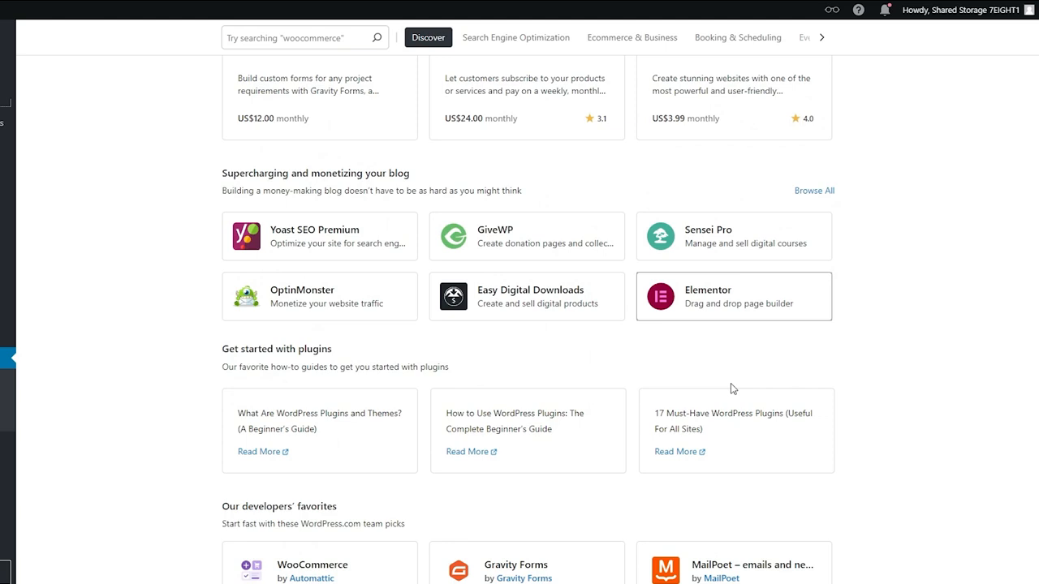
left_click(751, 304)
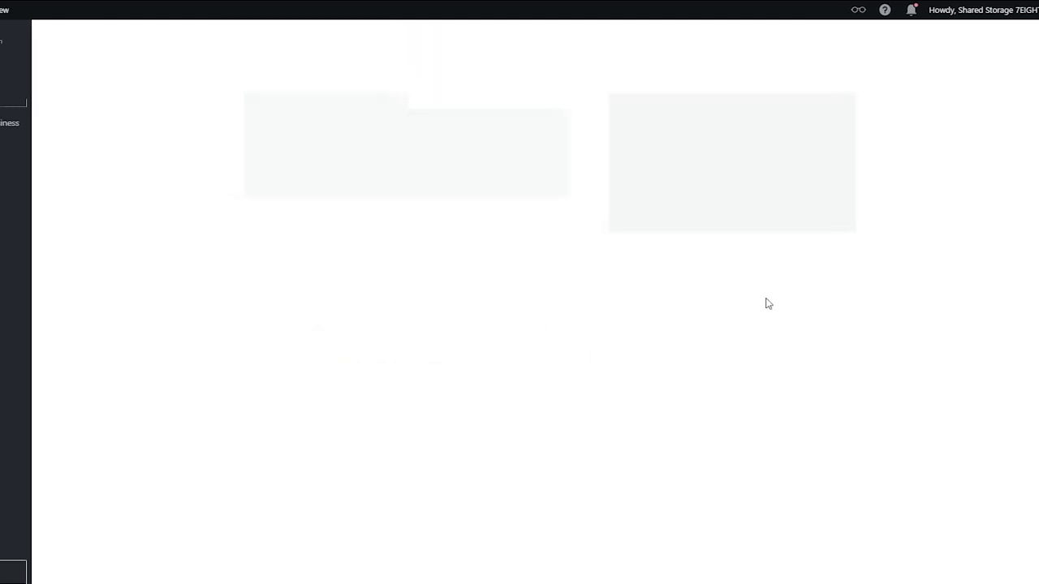
left_click(745, 195)
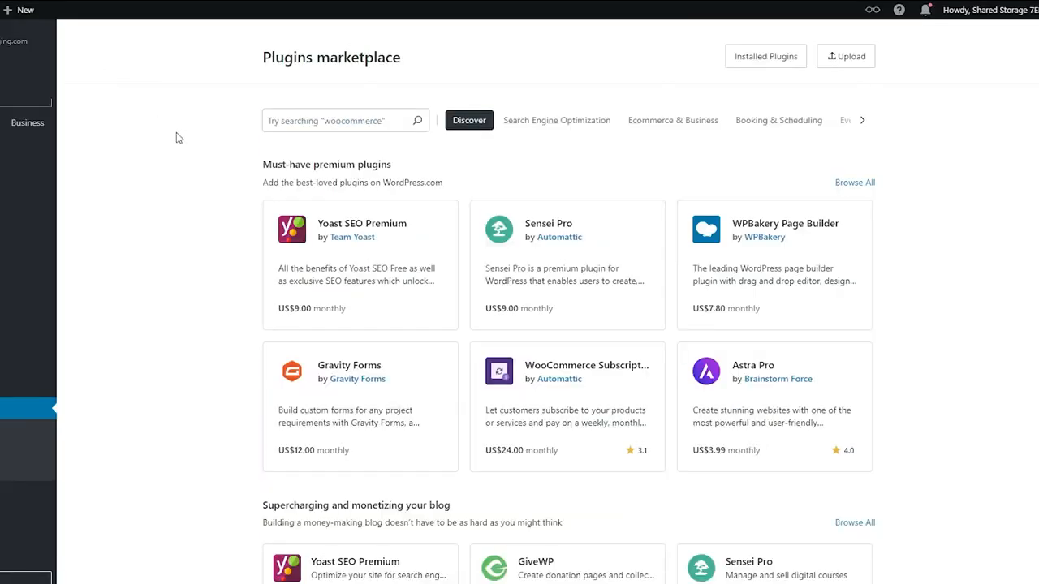
- Search the plugin marketplace for astra and install the free Starter Templates plugin by Brainstorm Force
scroll(160, 144, "down", 5)
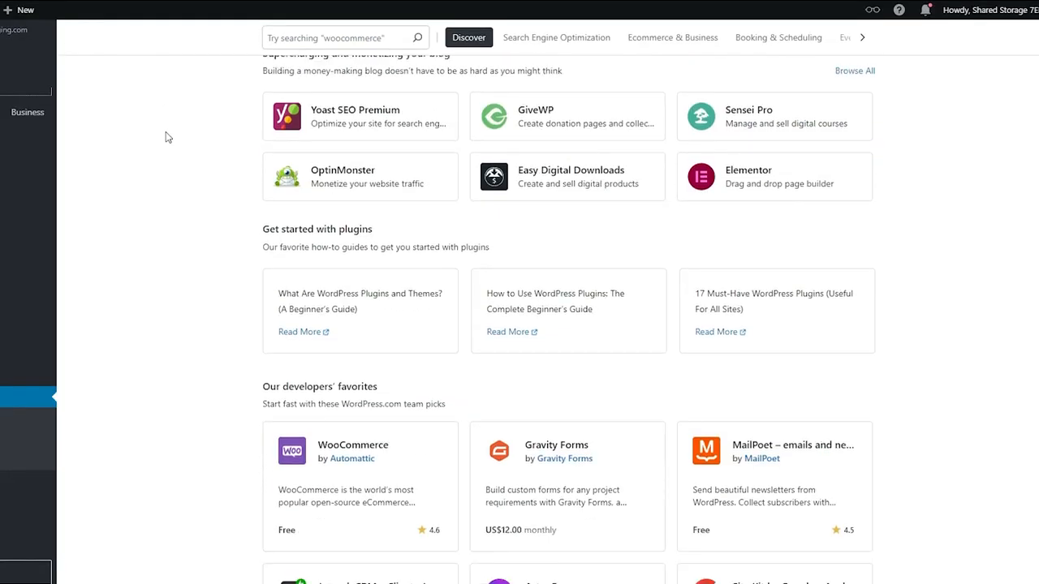
scroll(839, 248, "down", 5)
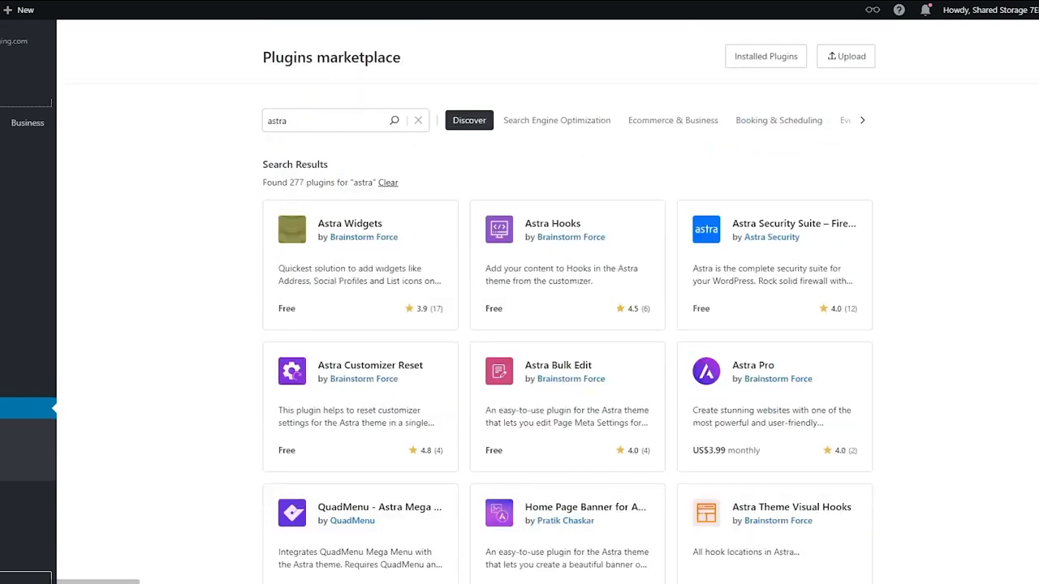
scroll(1001, 267, "down", 3)
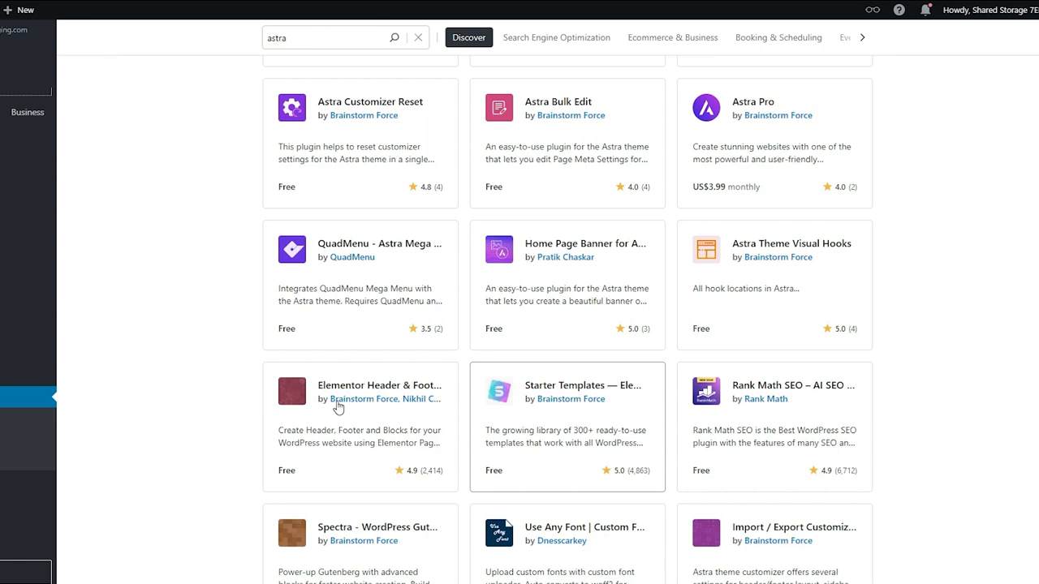
left_click(568, 389)
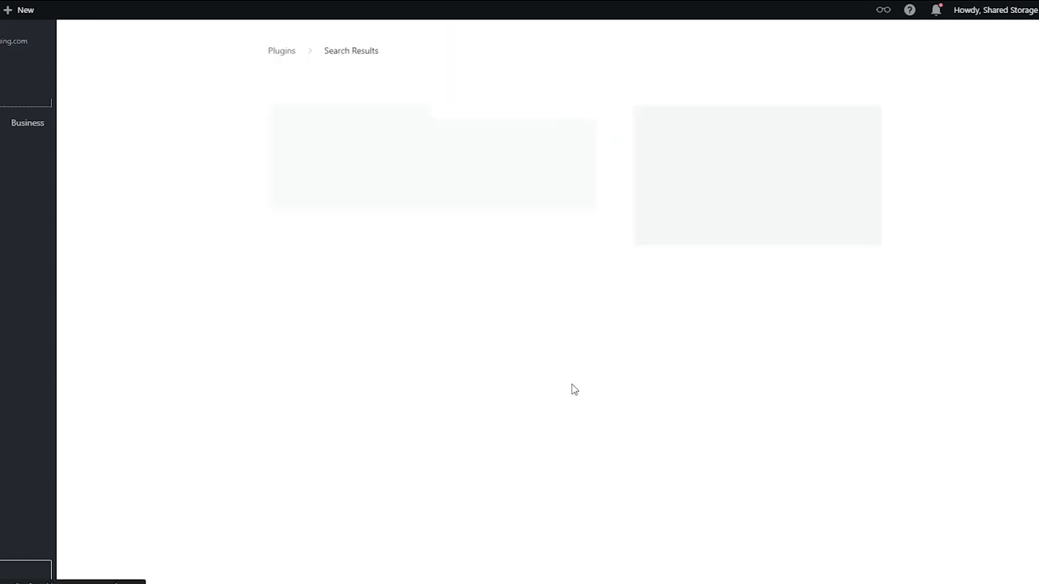
left_click(756, 189)
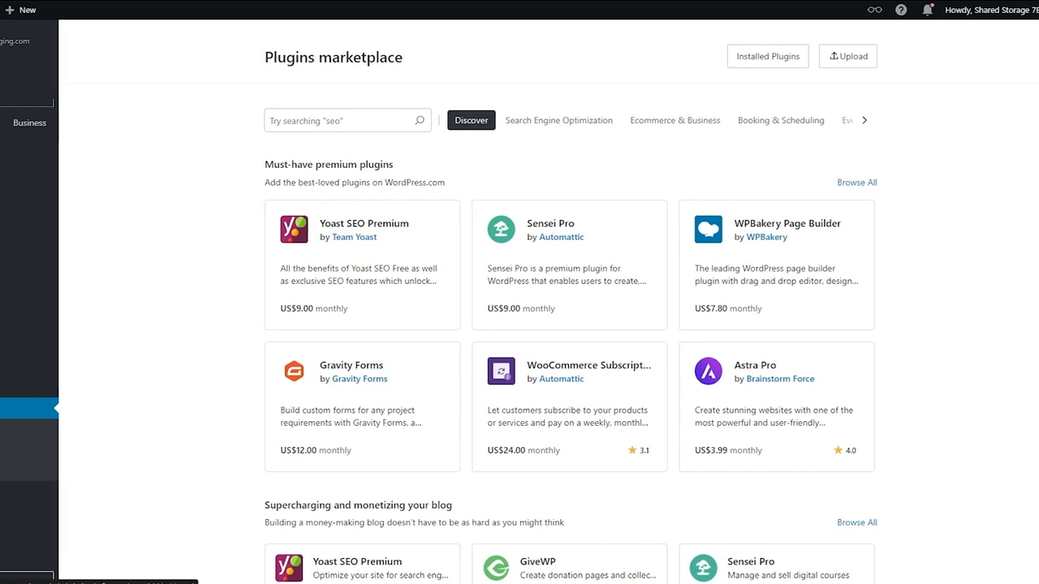
- Open Starter Templates, choose to build with the Classic Starter Templates, and dismiss the AI builder suggestion
mouse_move(36, 395)
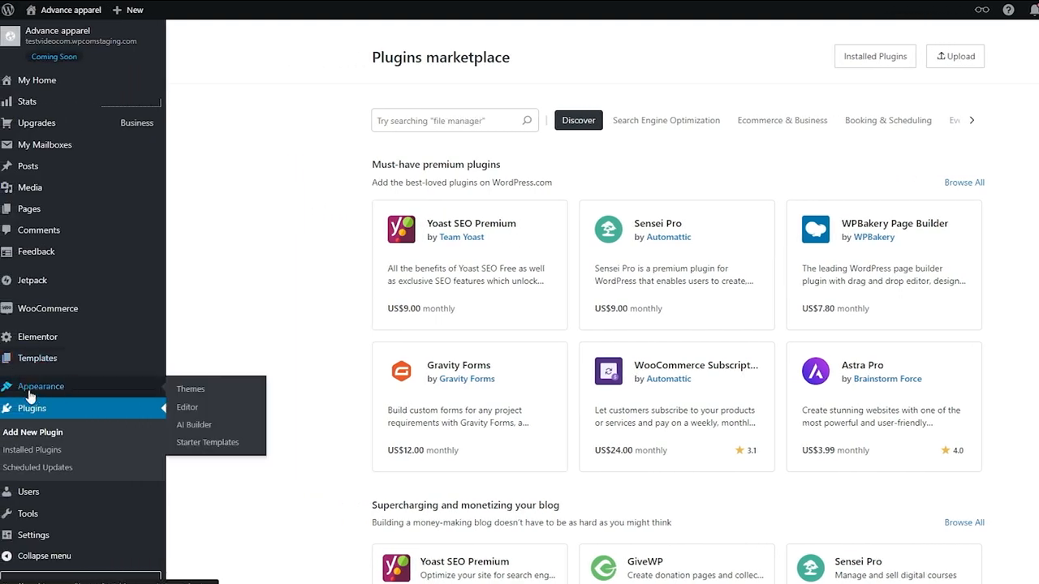
left_click(219, 451)
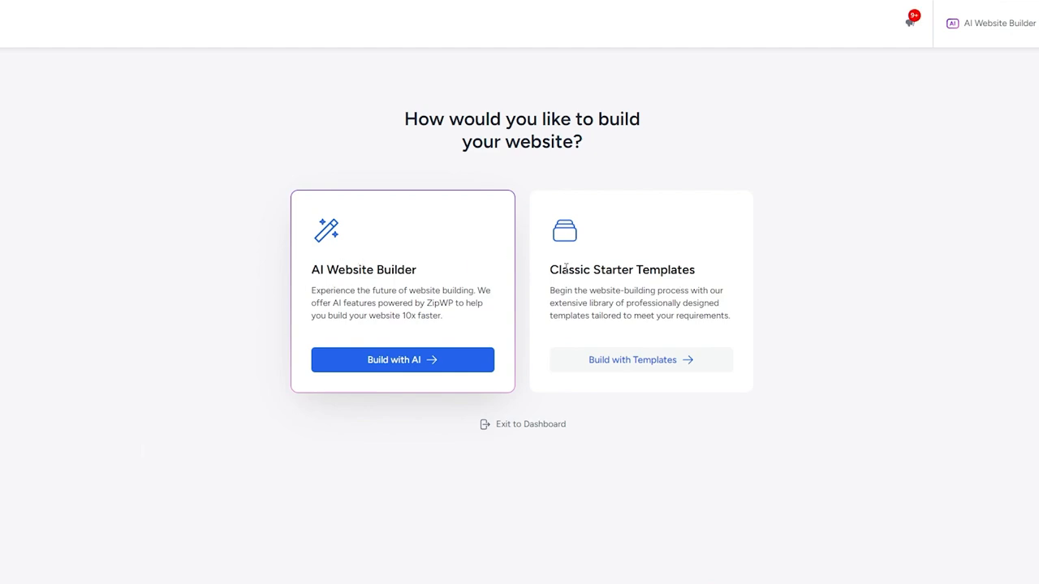
left_click_drag(565, 267, 677, 270)
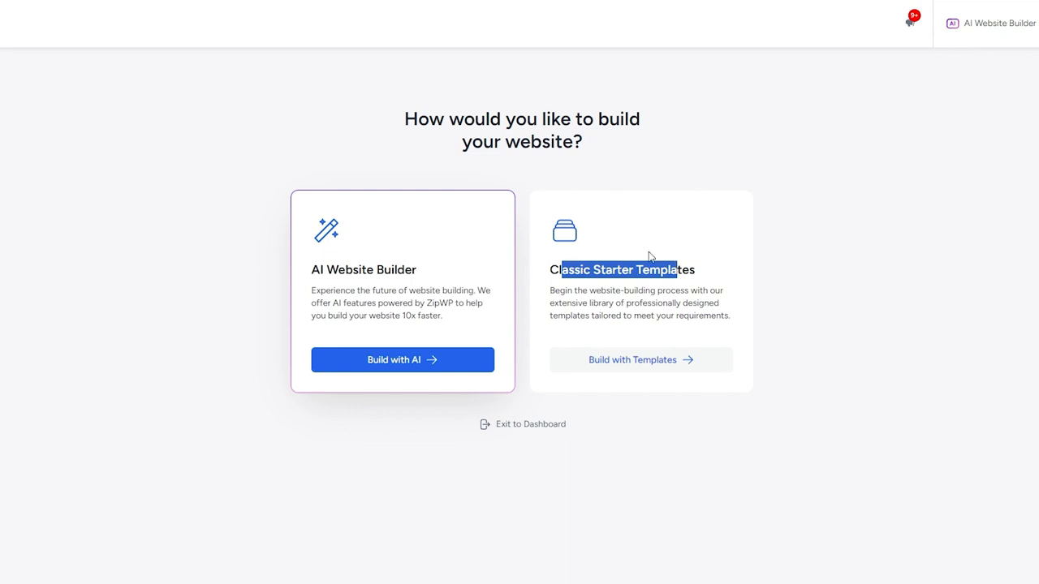
left_click(636, 362)
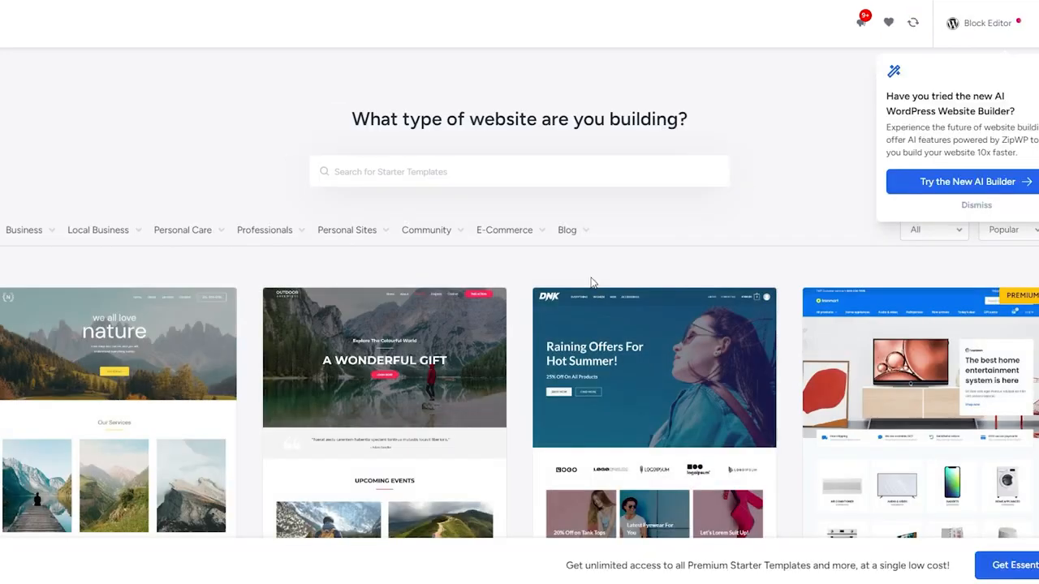
left_click(973, 204)
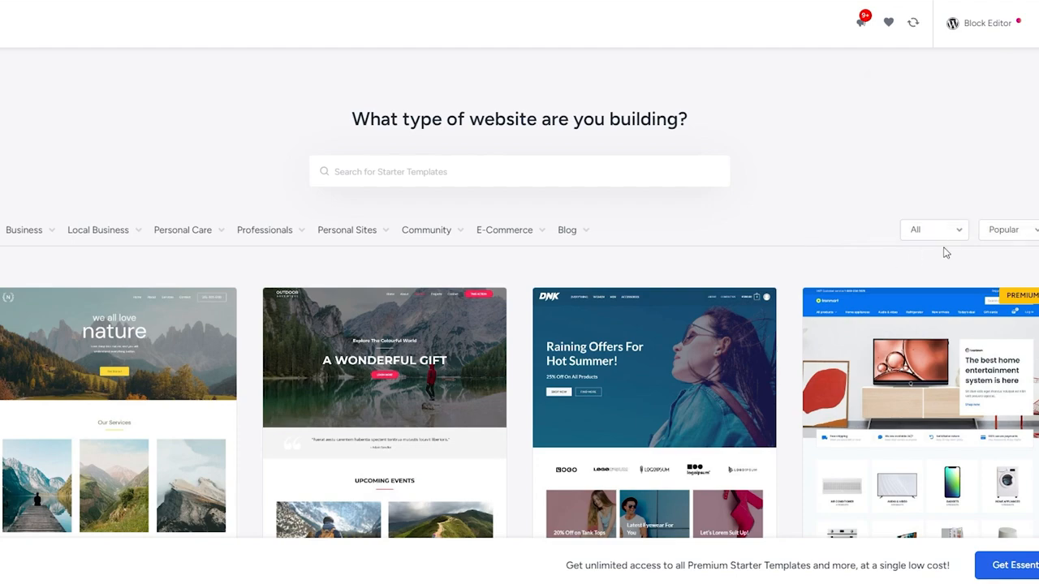
- Sort the starter template library by Latest
scroll(305, 436, "down", 4)
scroll(627, 258, "up", 5)
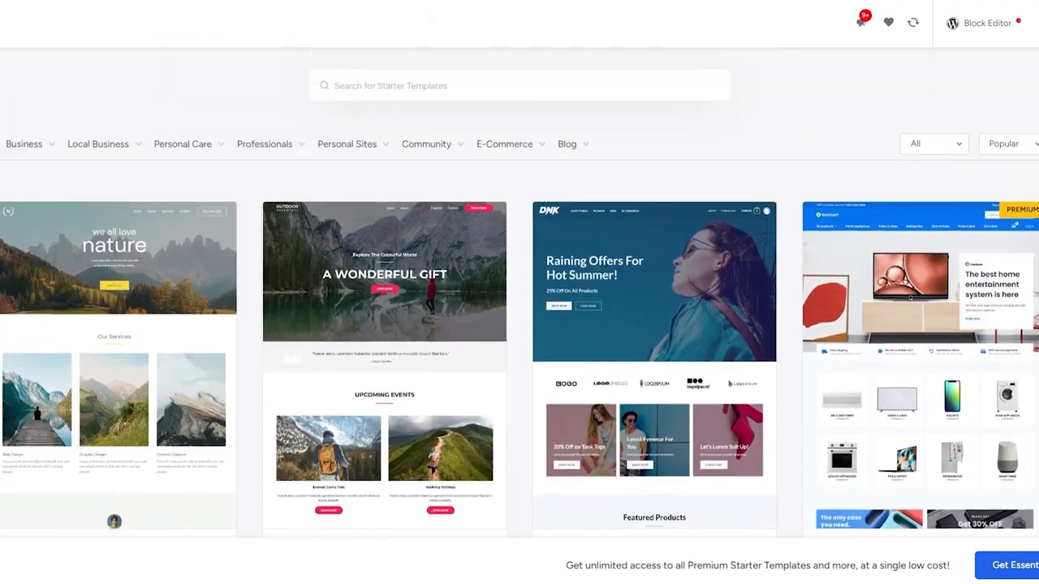
left_click(1010, 230)
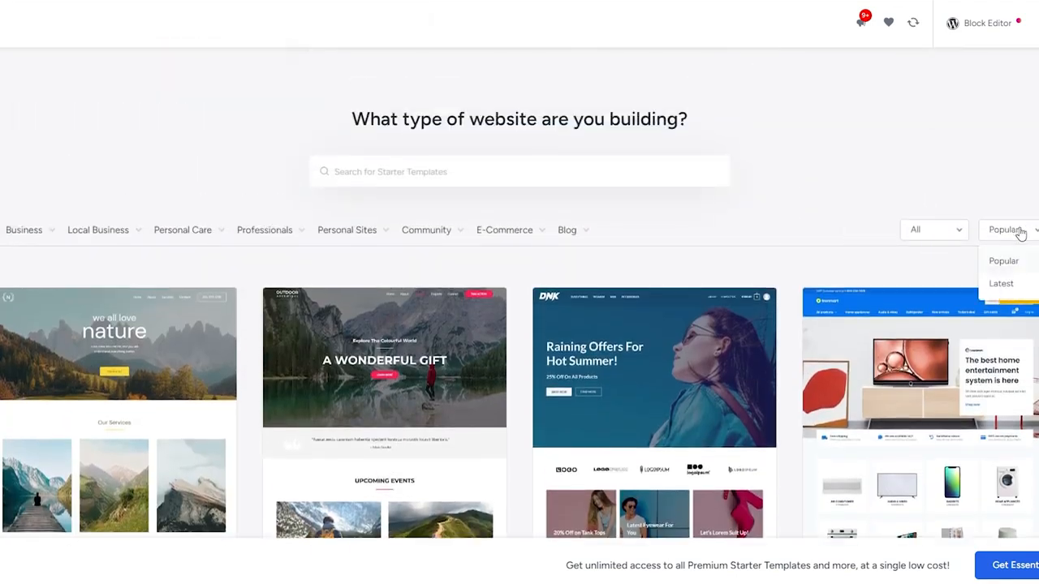
left_click(1012, 283)
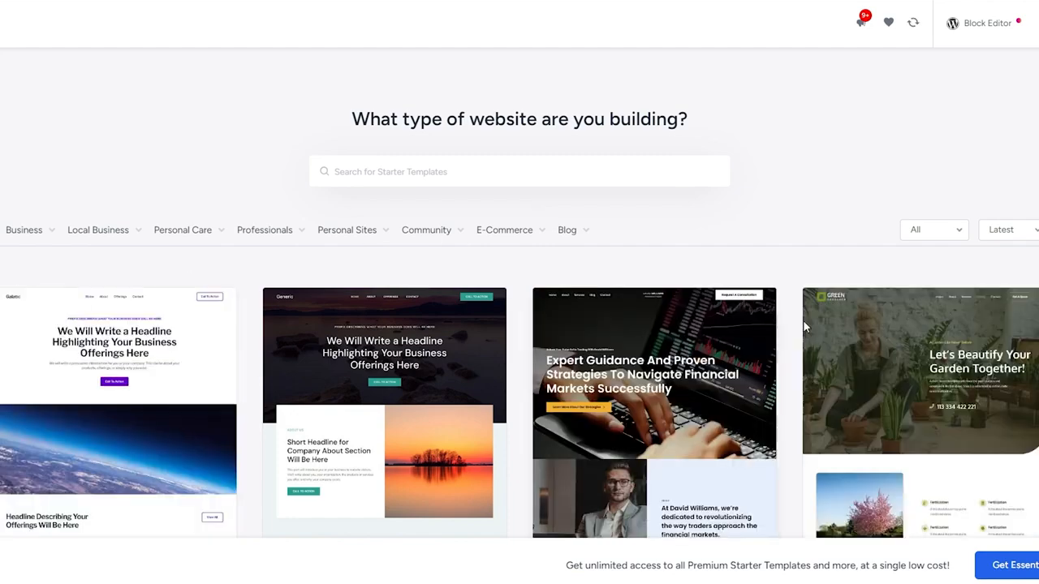
- Preview the premium Wedding Organizer template, check its package price, and return to the template library
scroll(15, 333, "down", 2)
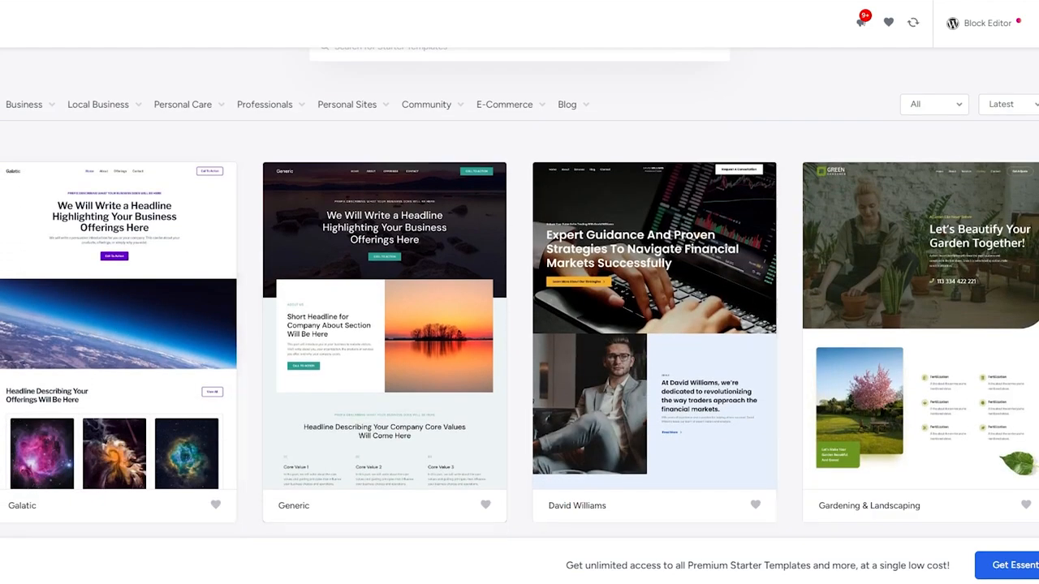
scroll(336, 313, "down", 5)
scroll(723, 236, "down", 5)
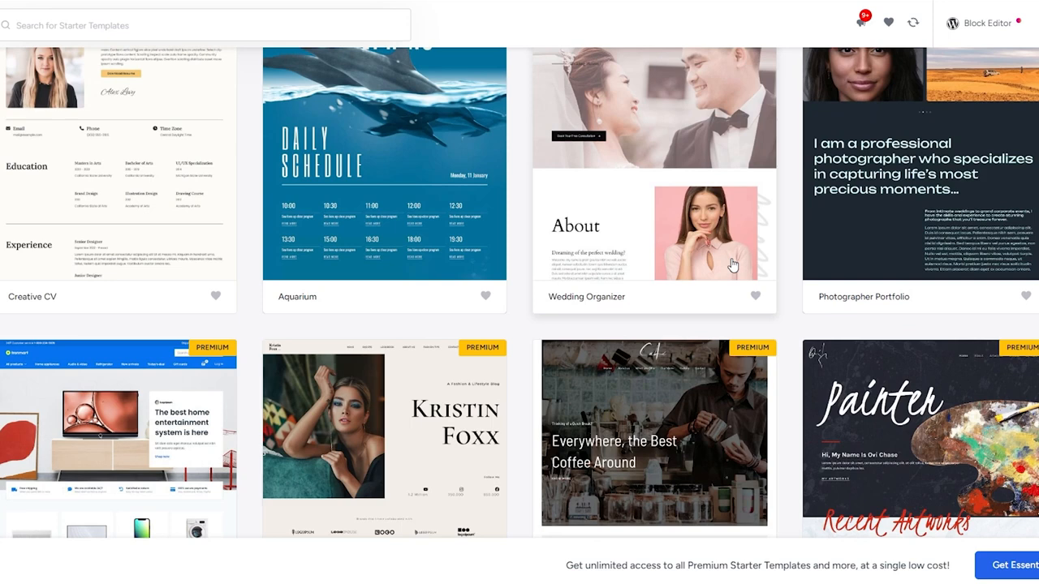
left_click(683, 247)
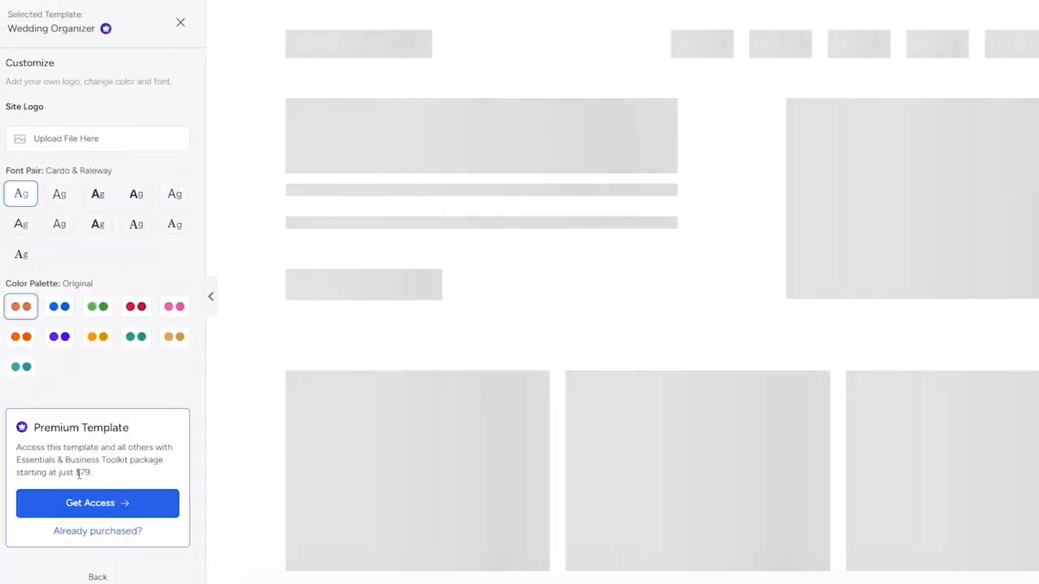
left_click_drag(75, 473, 90, 473)
left_click(93, 473)
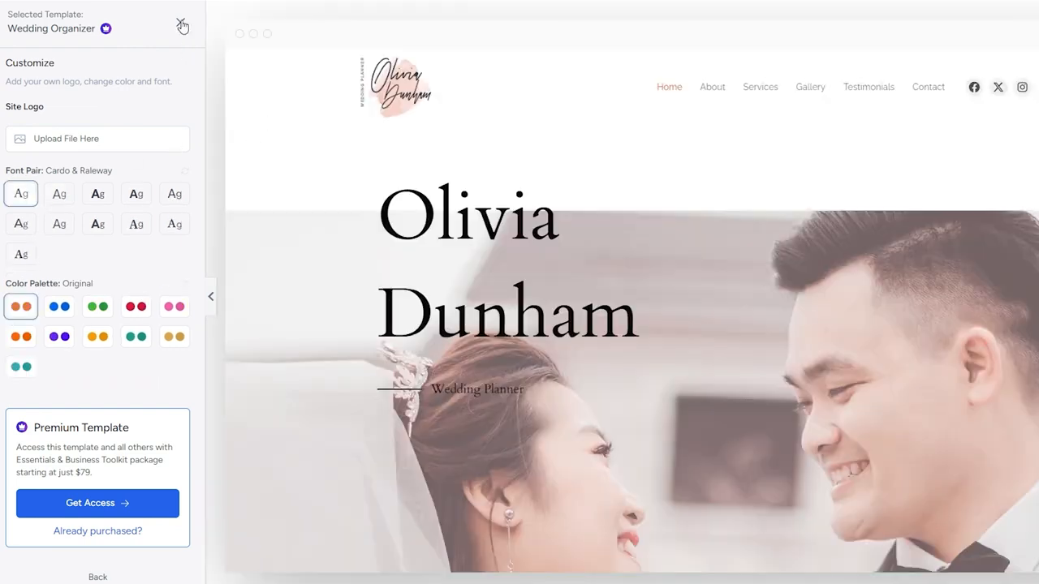
left_click(181, 24)
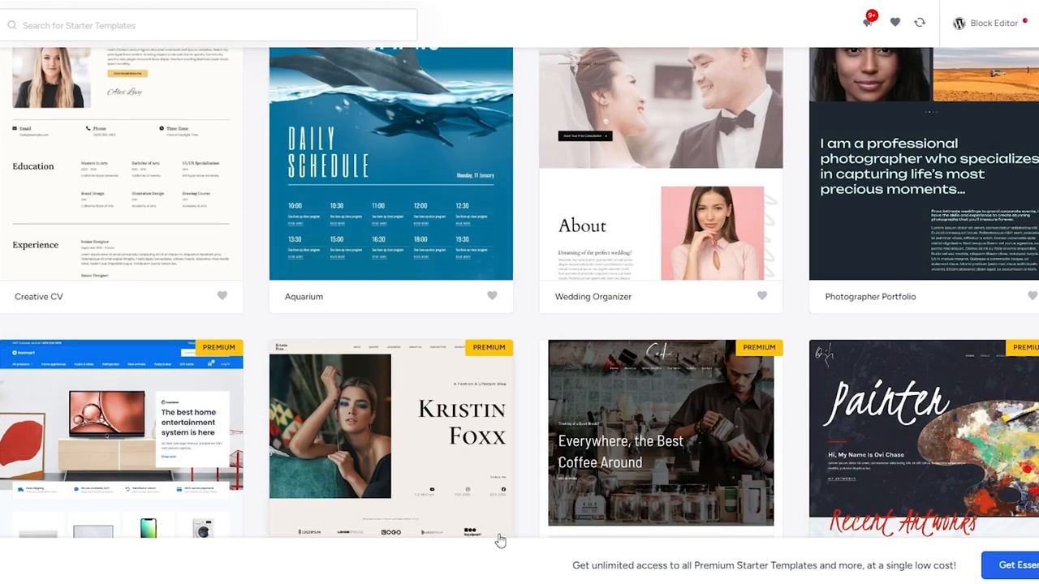
- Look over the latest starter templates and examine the website type categories such as Business, Local Business and Personal Care
scroll(498, 503, "up", 6)
scroll(498, 482, "up", 2)
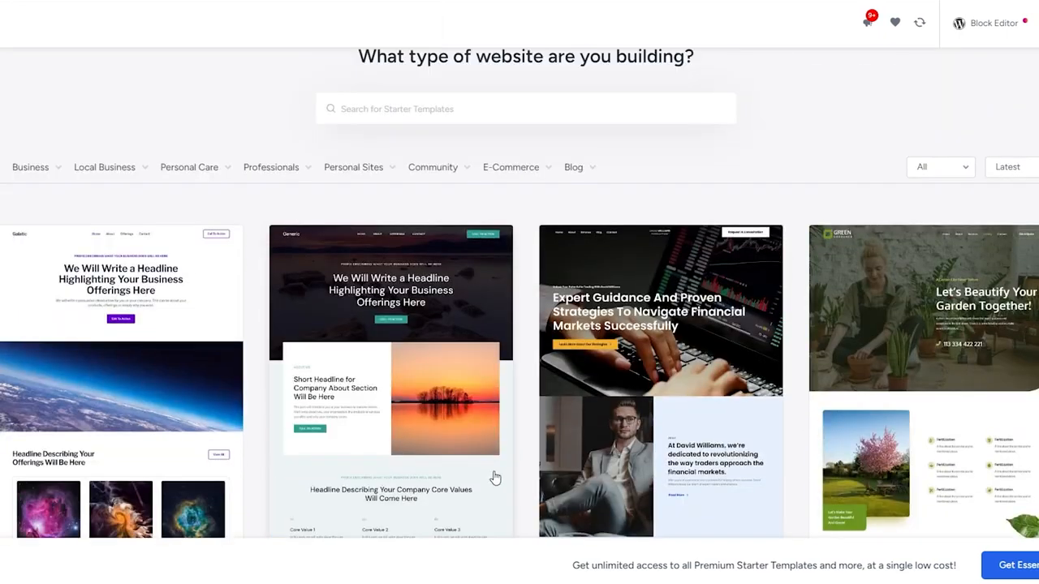
scroll(495, 479, "down", 3)
scroll(134, 170, "up", 1)
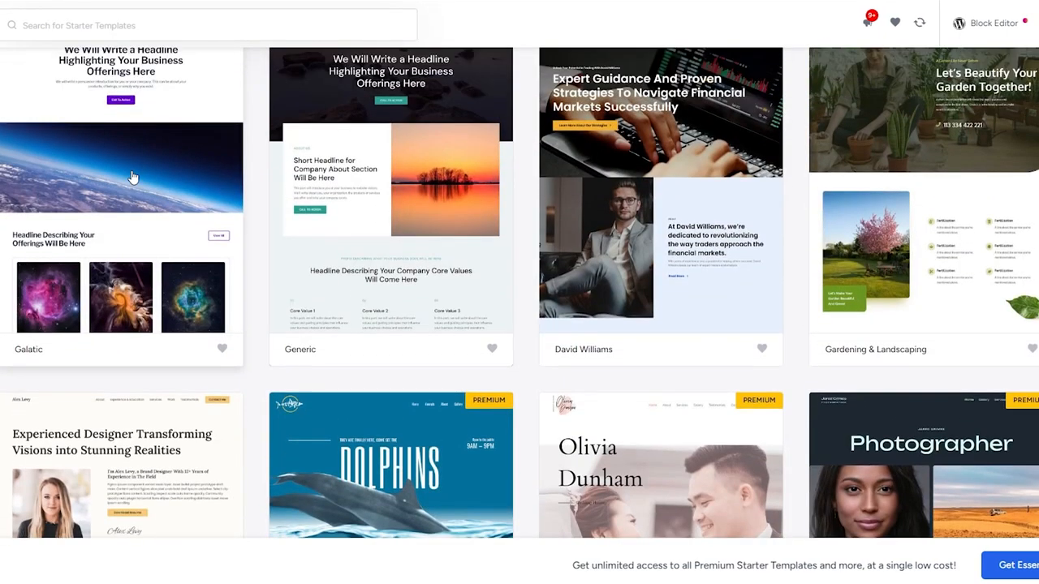
scroll(134, 177, "up", 3)
mouse_move(340, 233)
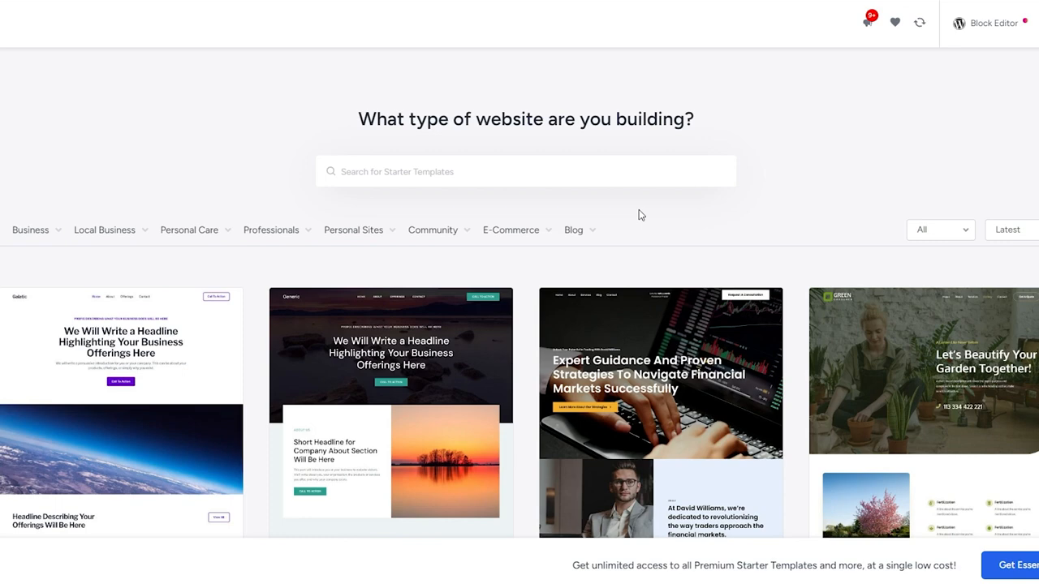
mouse_move(42, 239)
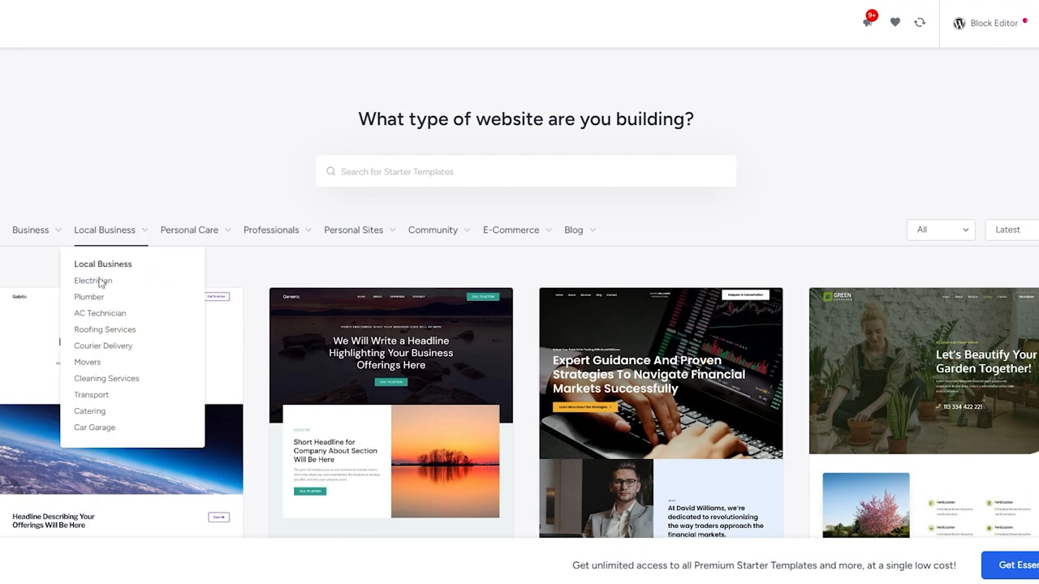
mouse_move(187, 239)
mouse_move(105, 232)
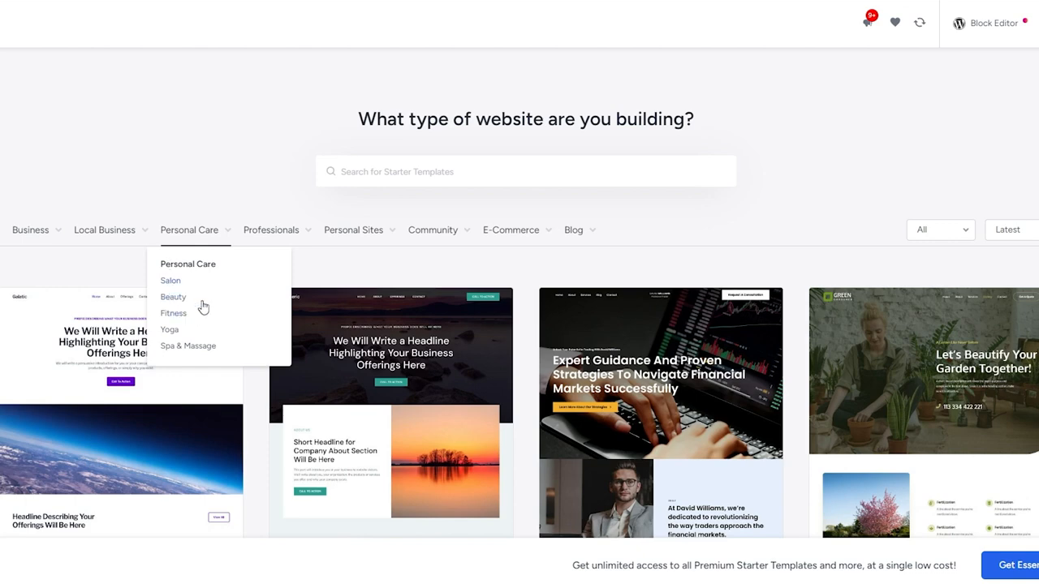
- Look over the remaining website type categories and filter the starter templates by Portfolio & CV under Personal Sites
mouse_move(265, 242)
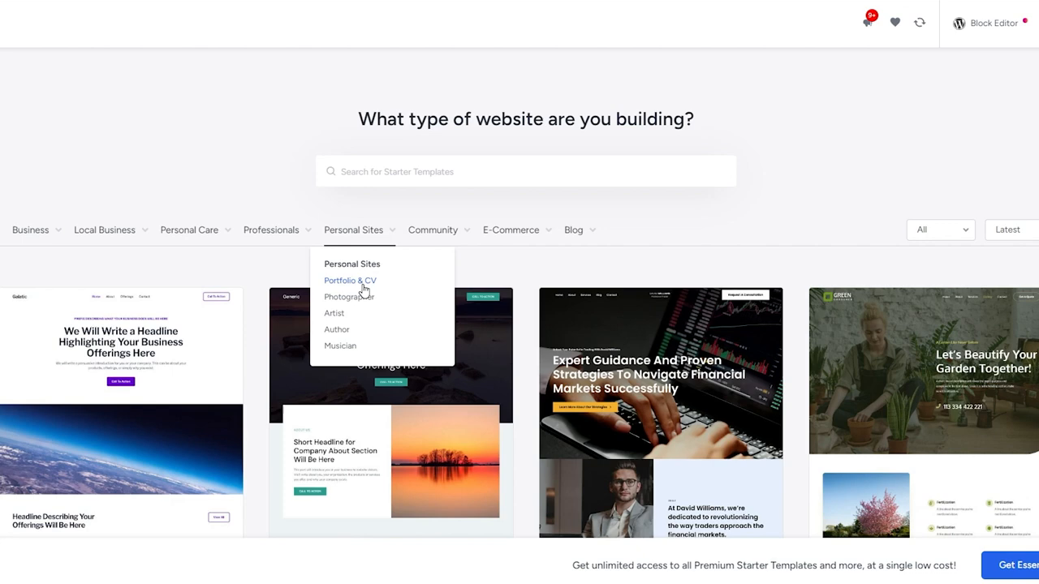
mouse_move(425, 232)
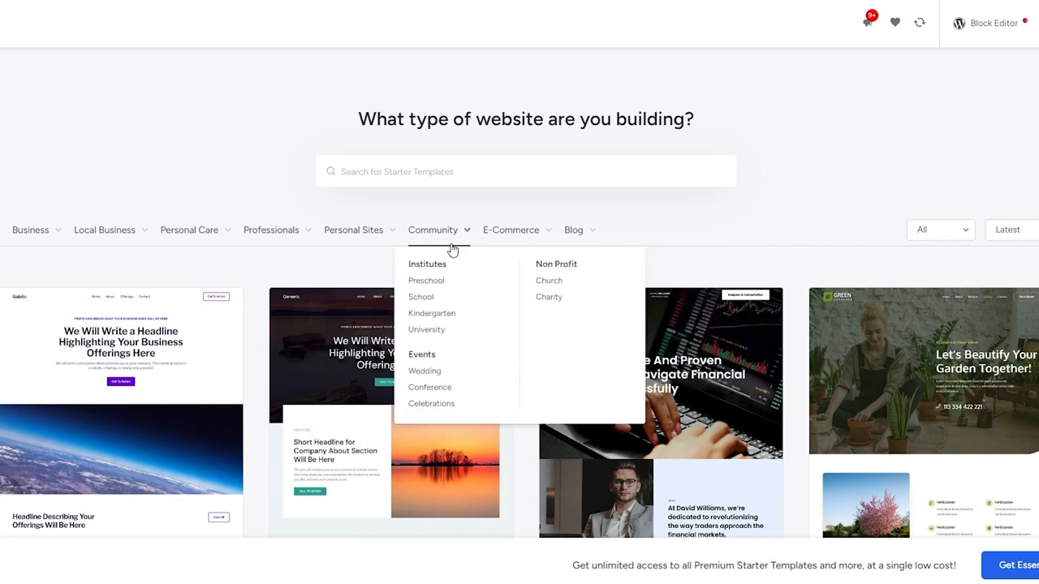
mouse_move(581, 244)
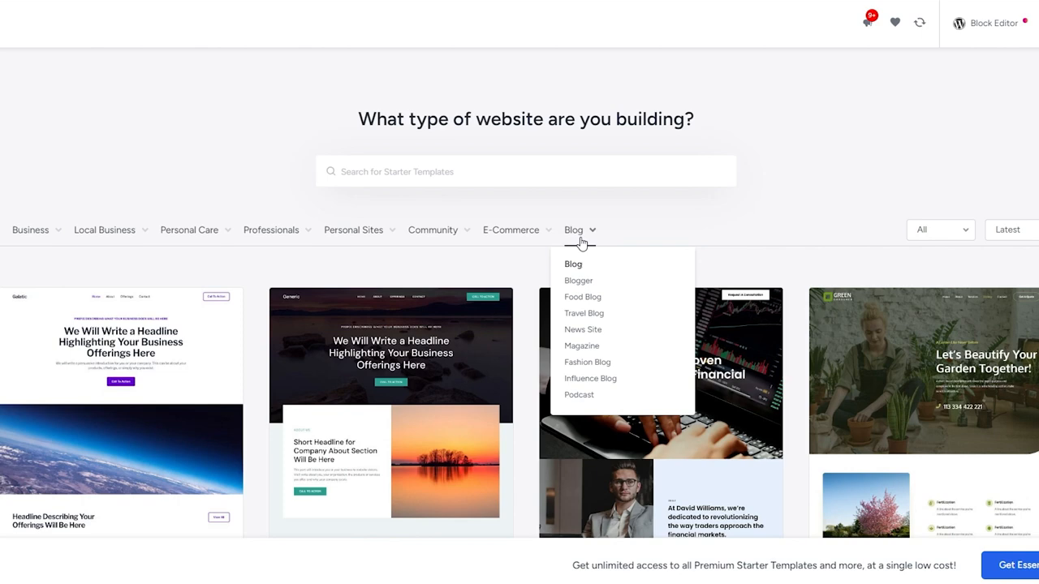
mouse_move(510, 243)
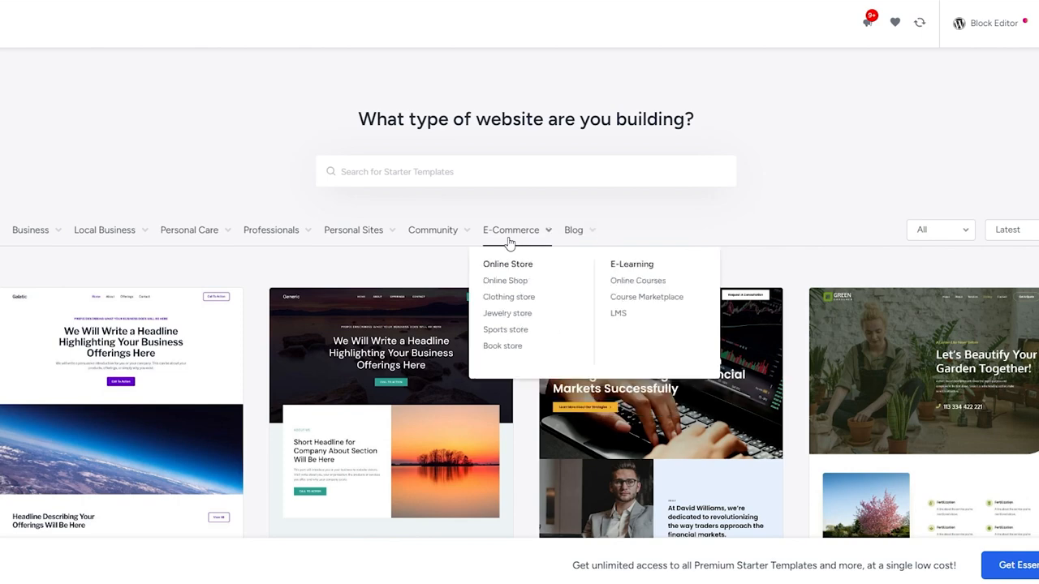
mouse_move(379, 241)
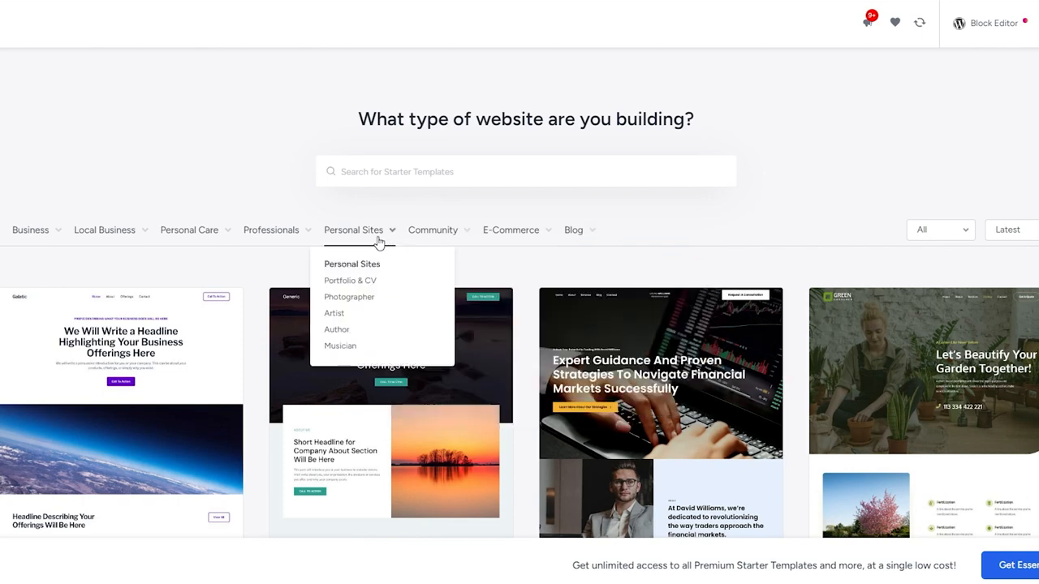
left_click(338, 284)
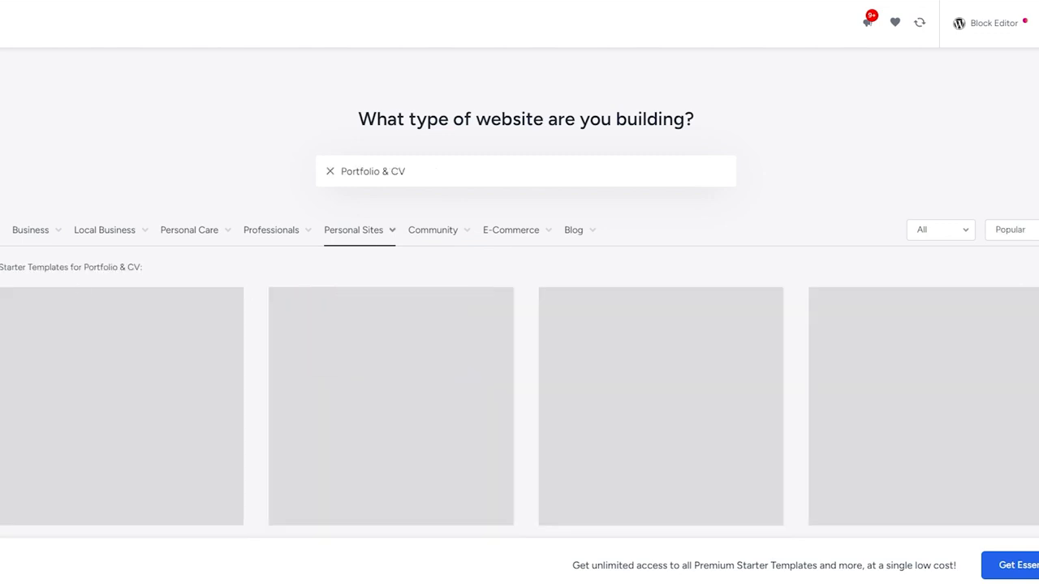
- Examine the Portfolio & CV starter templates, comparing the free designs with those marked Premium
scroll(337, 292, "down", 2)
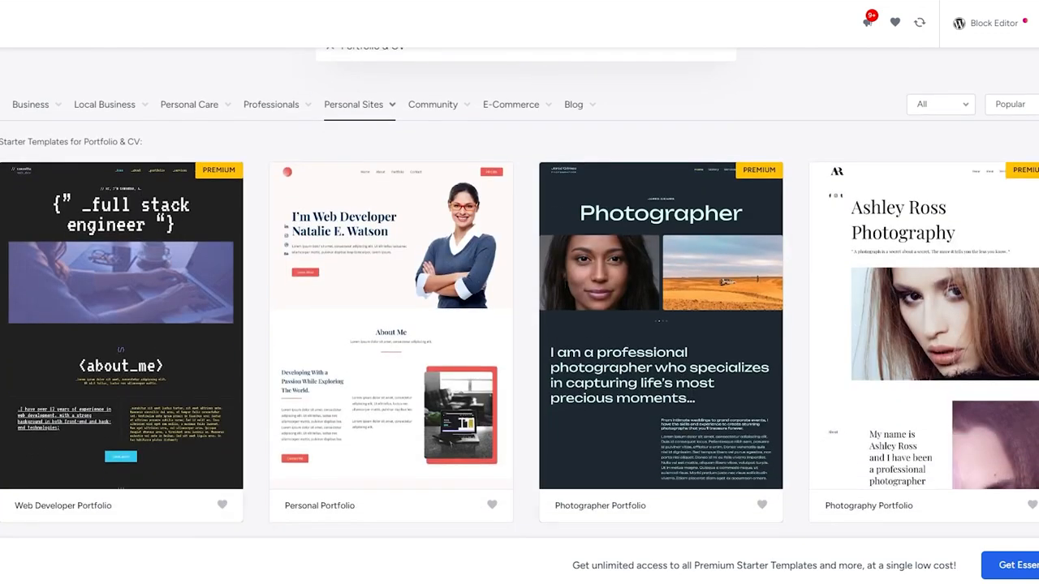
scroll(519, 325, "down", 2)
scroll(519, 292, "down", 3)
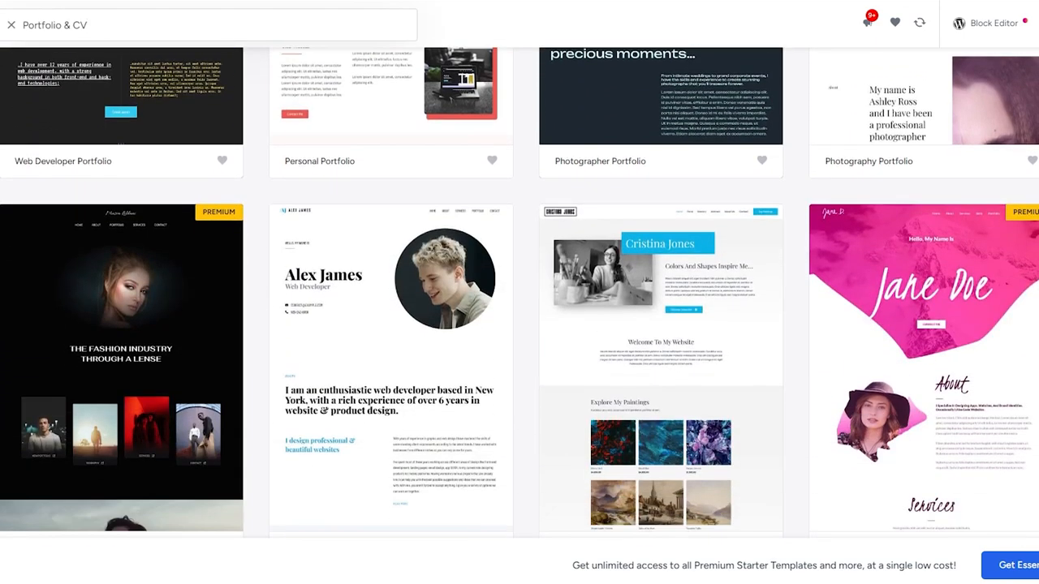
scroll(519, 292, "down", 2)
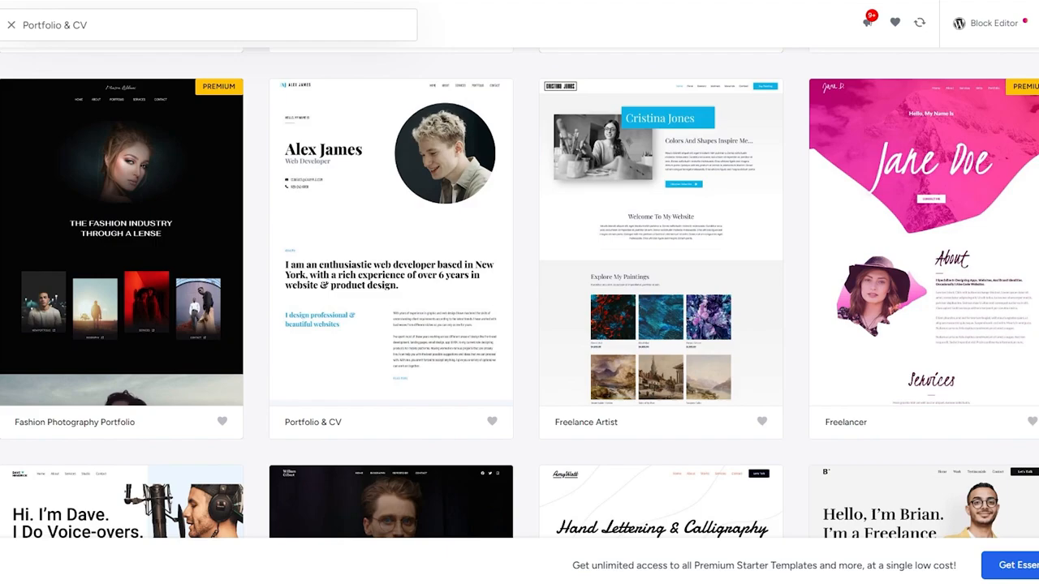
scroll(135, 297, "up", 5)
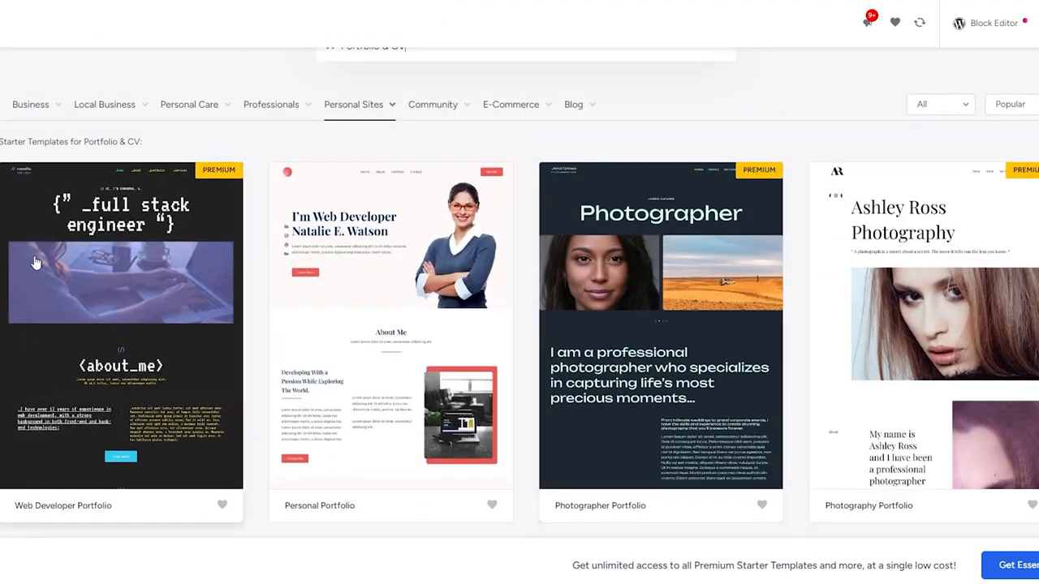
scroll(122, 290, "down", 12)
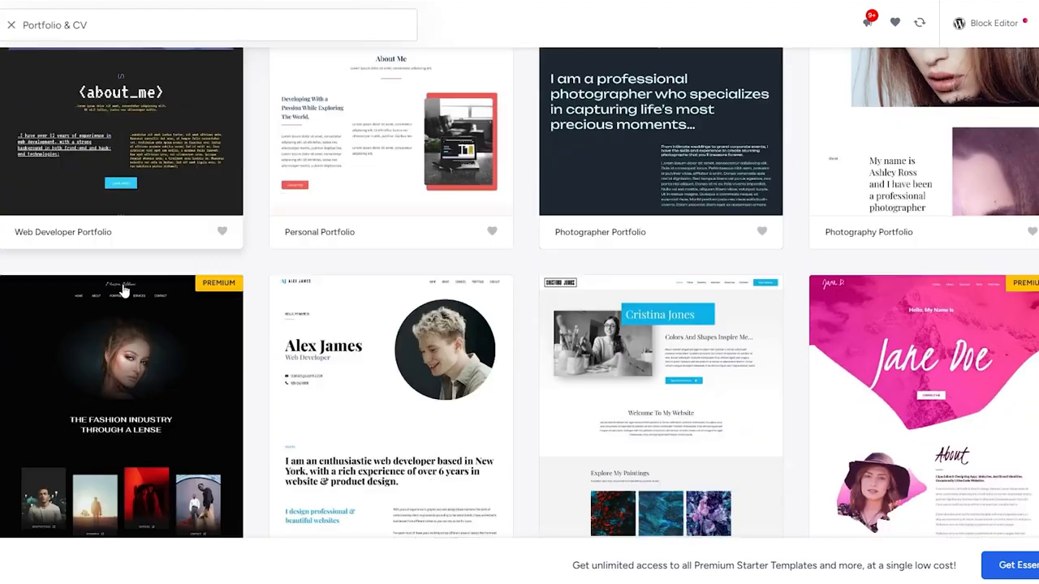
scroll(151, 286, "down", 2)
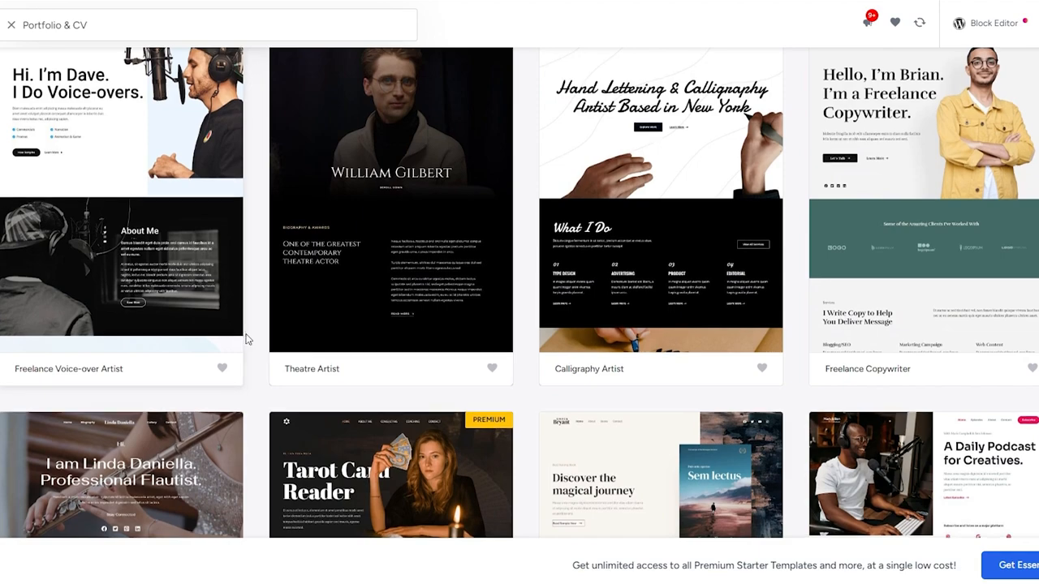
scroll(230, 330, "down", 2)
scroll(126, 358, "down", 4)
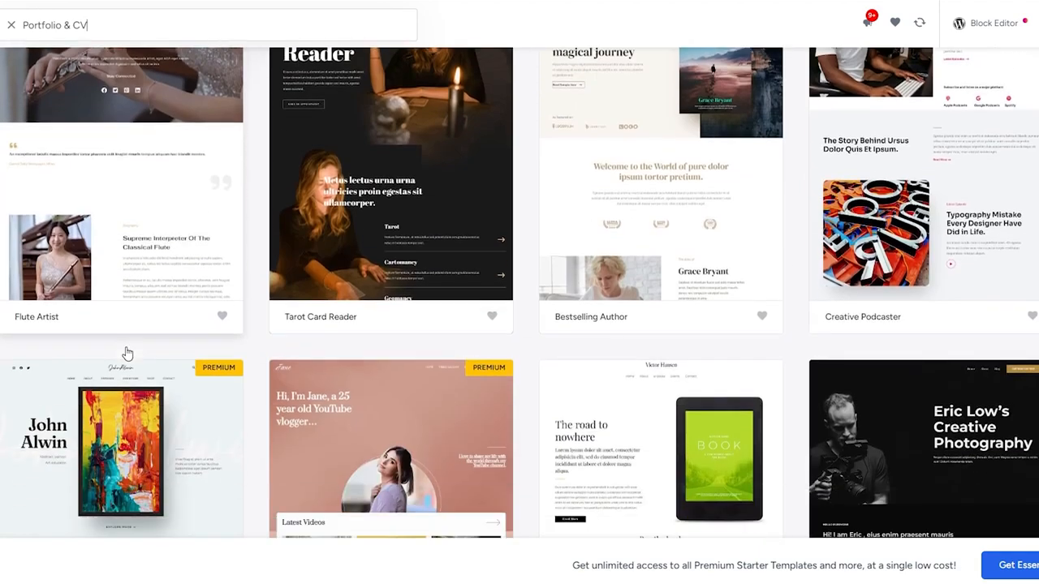
scroll(324, 341, "down", 3)
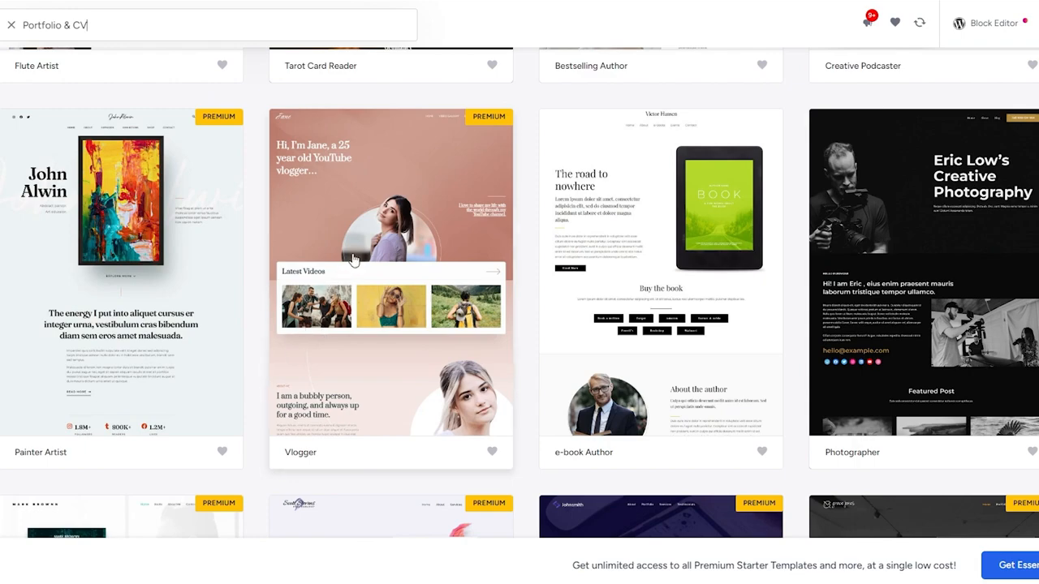
scroll(393, 191, "down", 5)
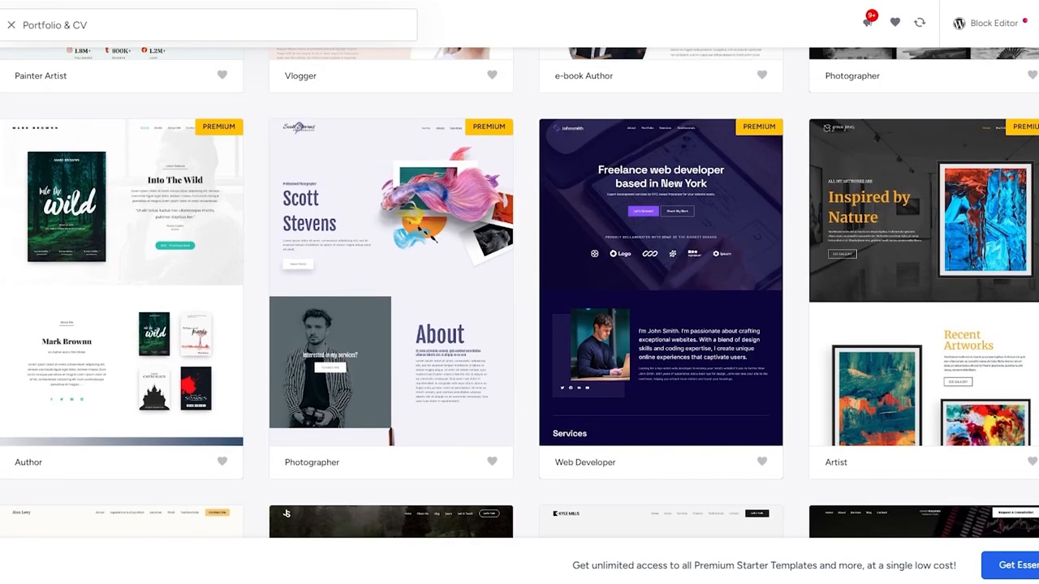
scroll(520, 293, "down", 3)
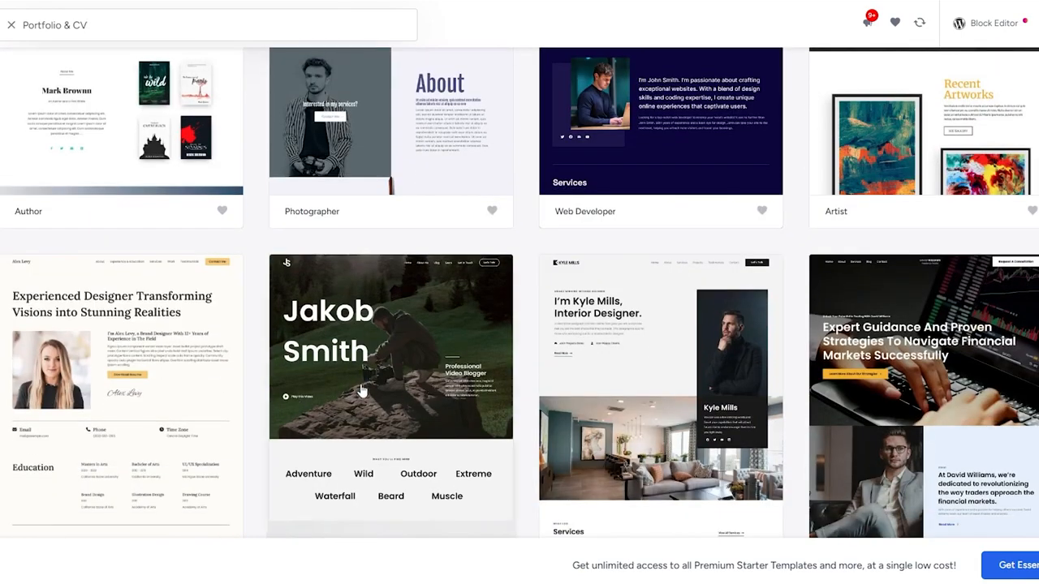
- Choose the free Vlogger template with the dark outdoor hero image and open its logo, font and color customization
scroll(398, 375, "down", 1)
scroll(397, 325, "down", 2)
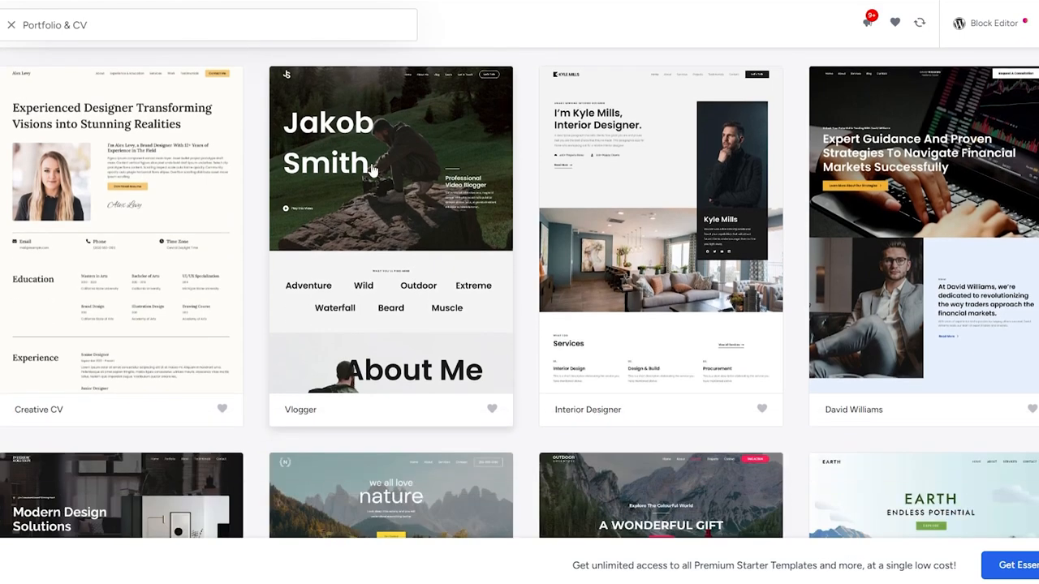
scroll(380, 244, "up", 3)
scroll(422, 211, "down", 2)
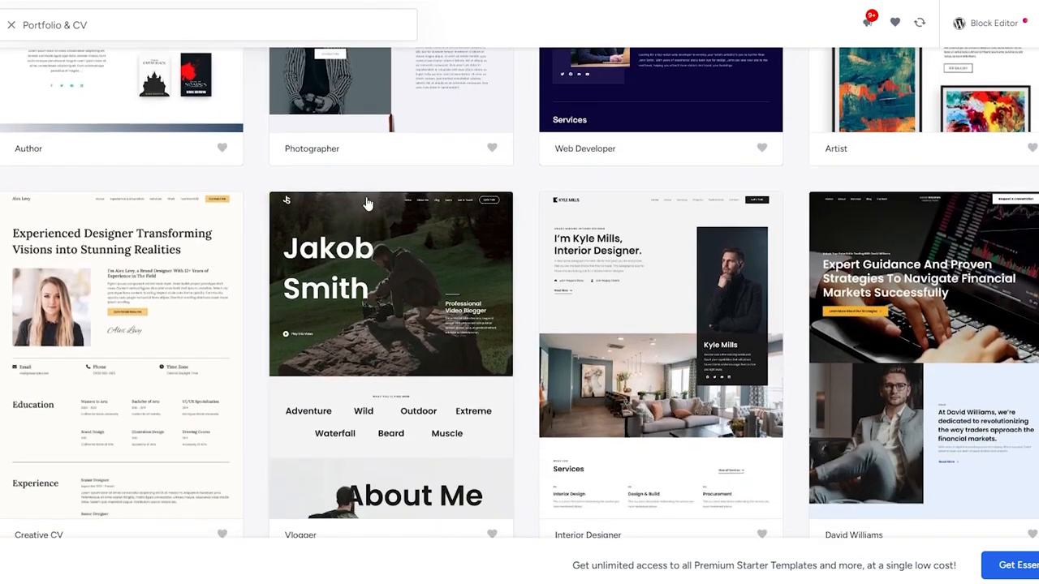
scroll(422, 195, "down", 4)
left_click(396, 177)
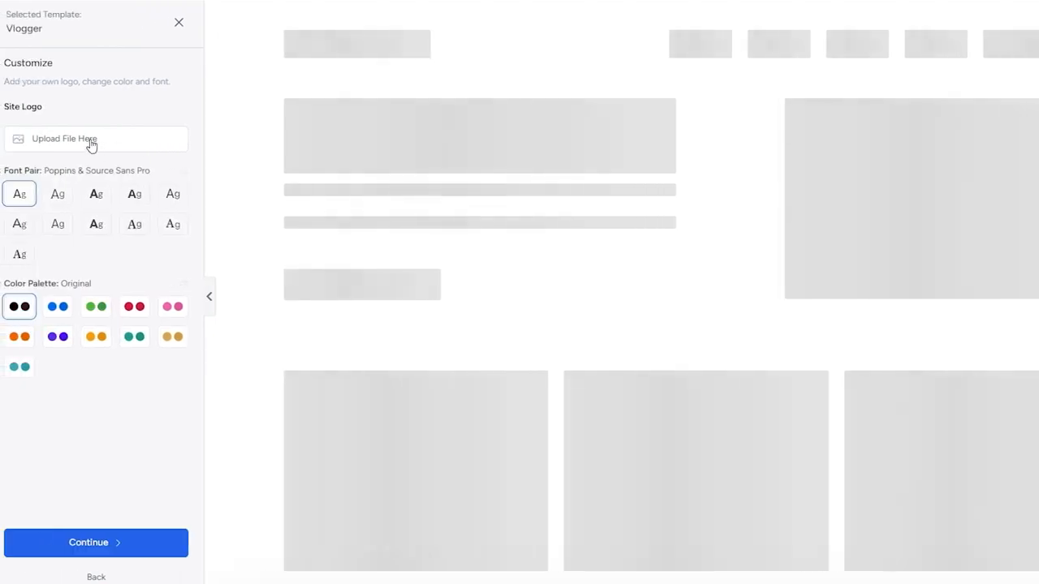
left_click_drag(2, 112, 43, 112)
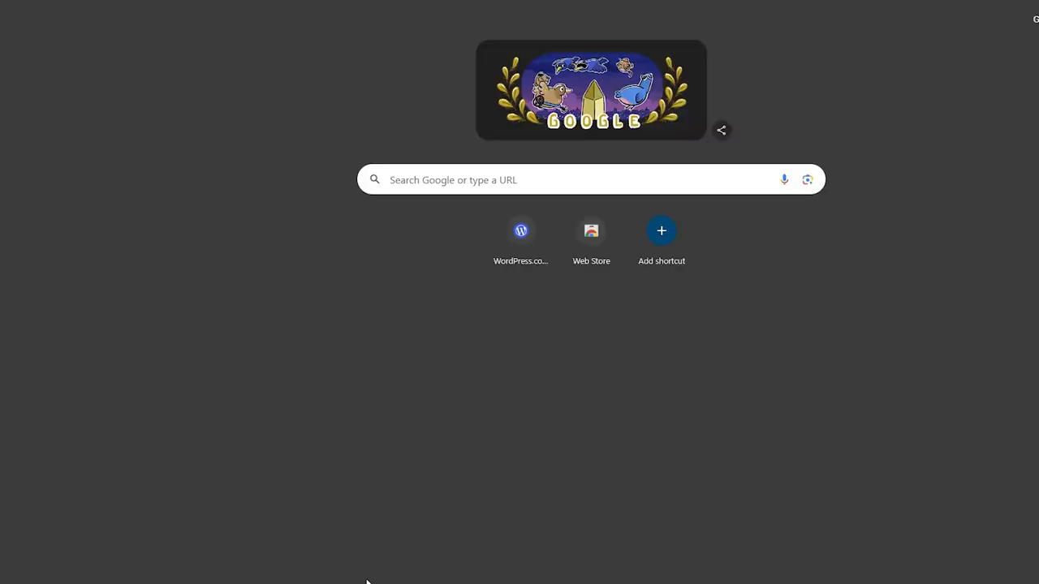
- Switch to Canva in a new browser tab, search for "logo" and open the Logo templates
type("ca")
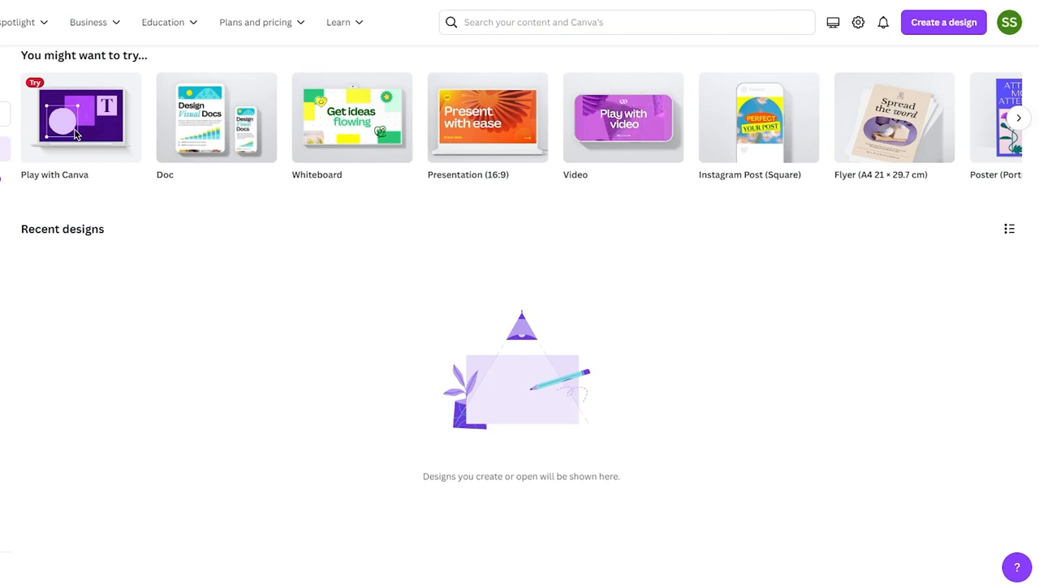
left_click(531, 22)
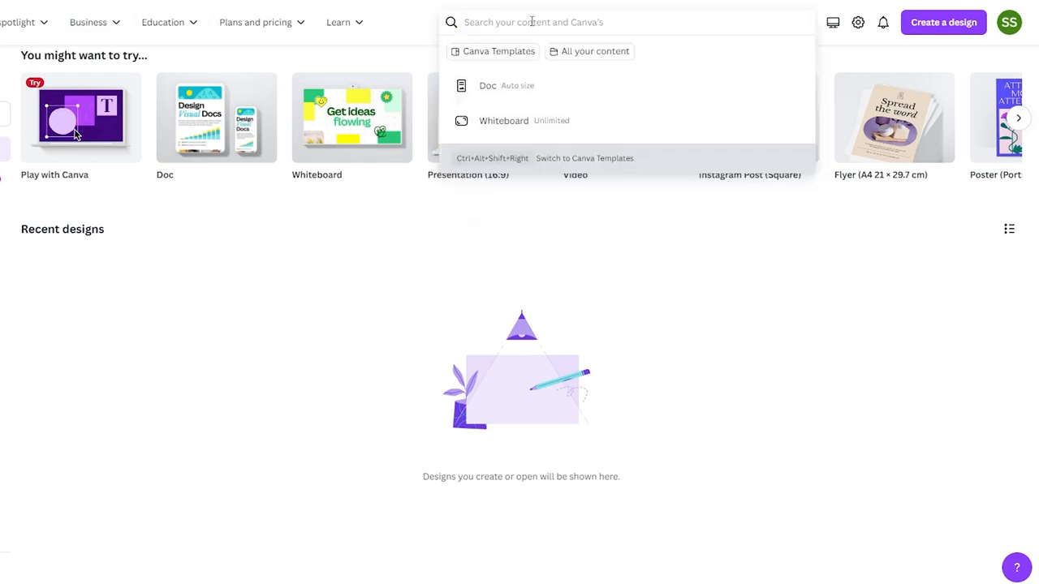
type("logo")
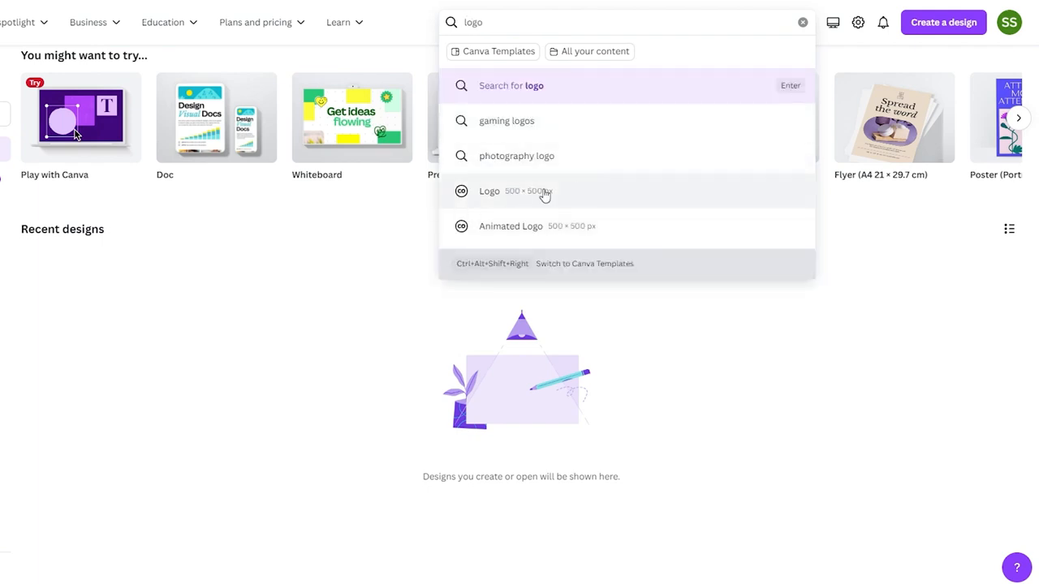
left_click(479, 201)
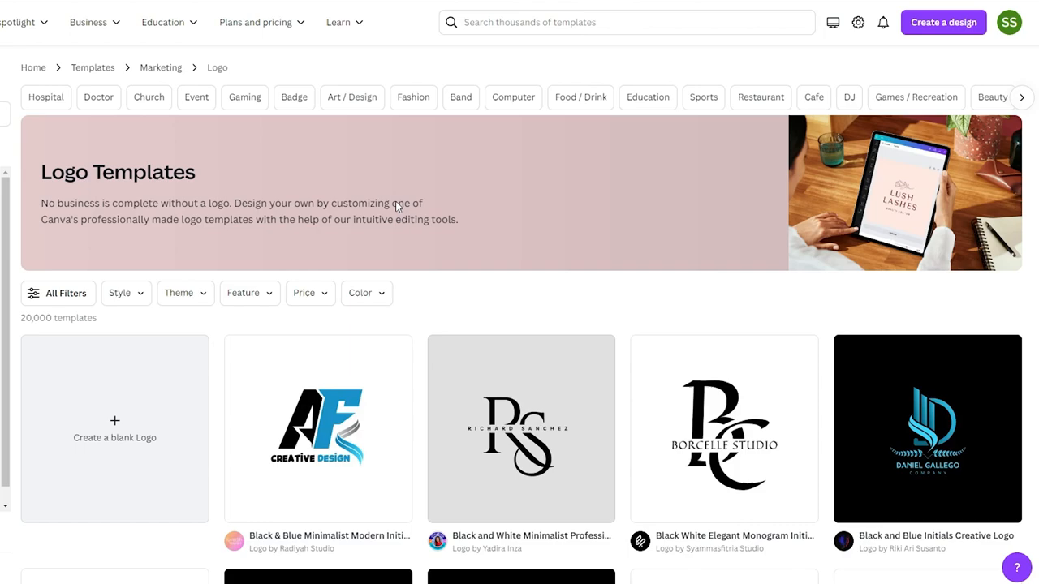
- Find the Black & White Minimalist Business Logo among the logo templates and open it for customization
scroll(397, 206, "down", 5)
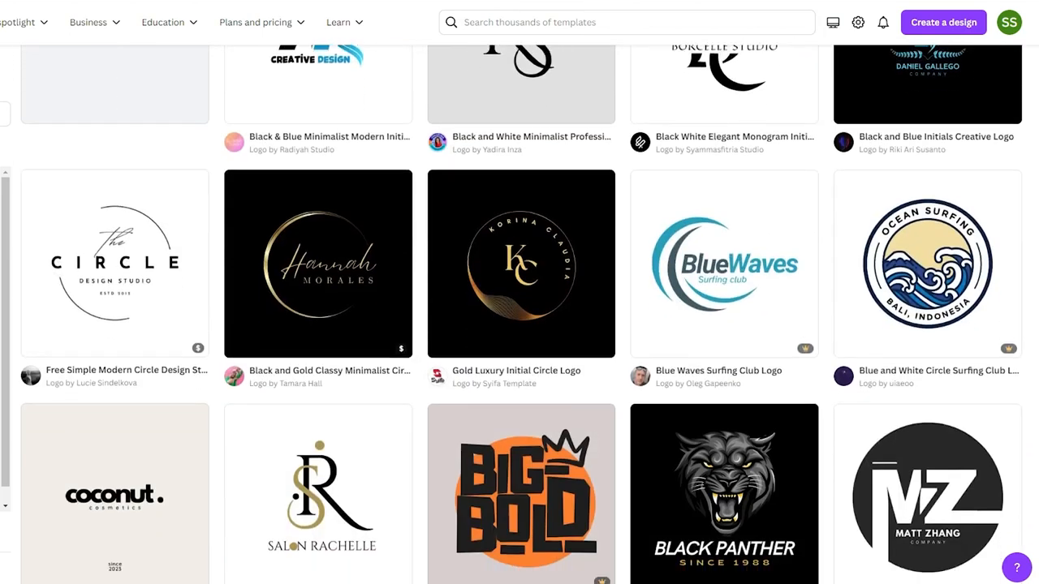
scroll(327, 185, "down", 4)
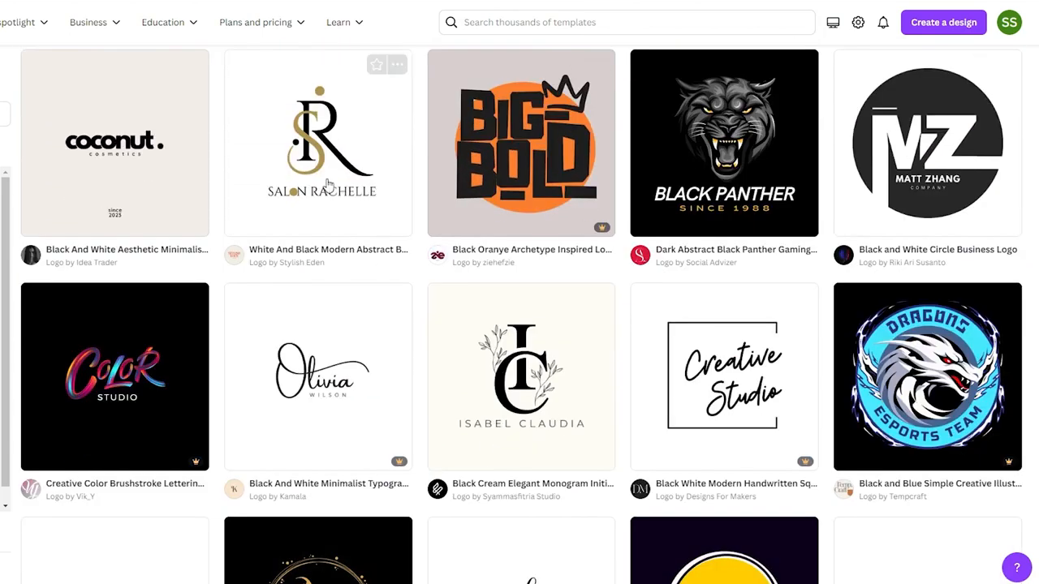
scroll(158, 190, "down", 5)
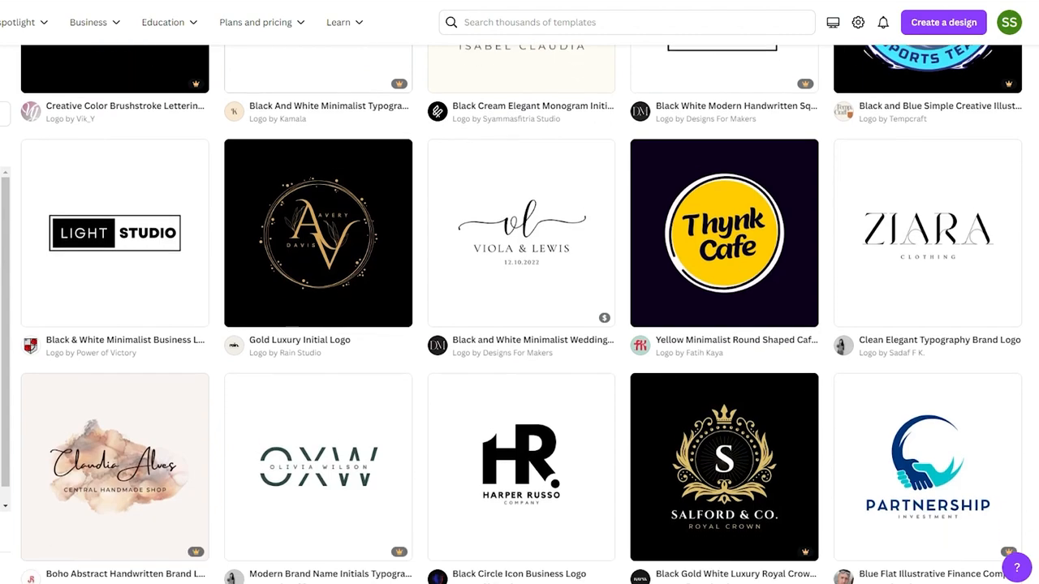
scroll(1029, 260, "down", 4)
scroll(27, 276, "up", 4)
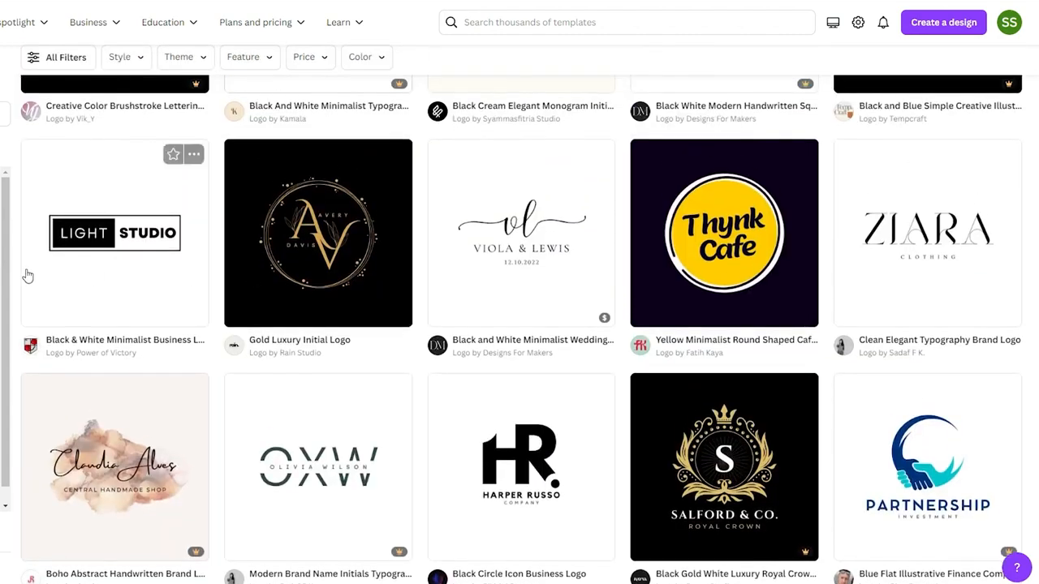
scroll(270, 246, "down", 3)
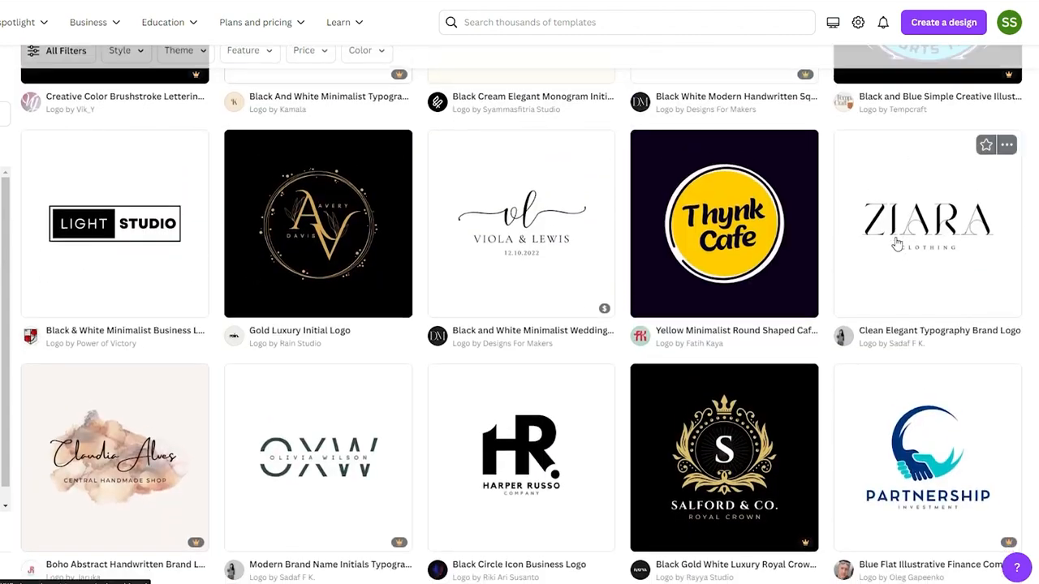
scroll(3, 357, "up", 5)
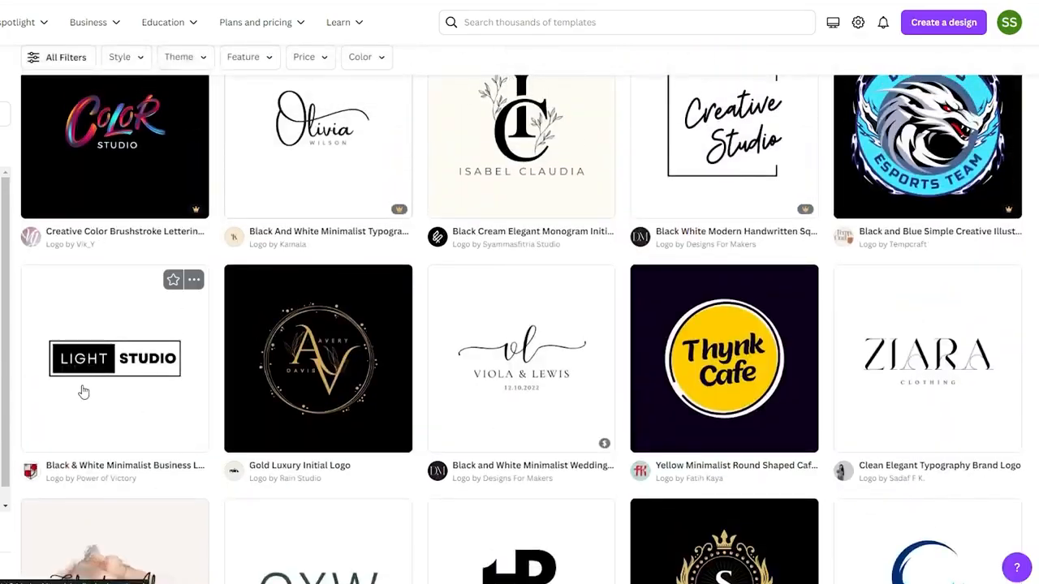
left_click(109, 375)
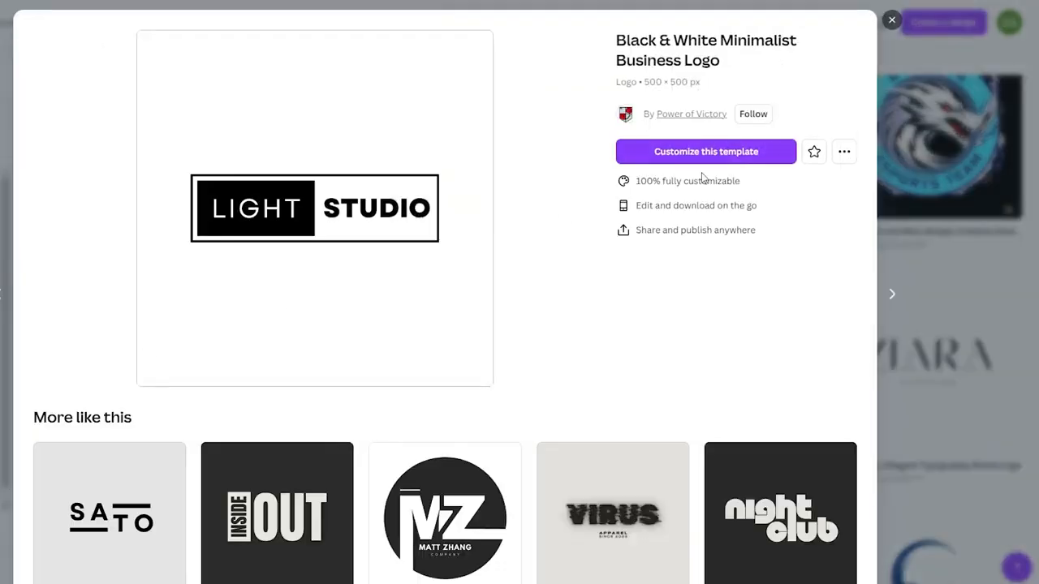
left_click(675, 154)
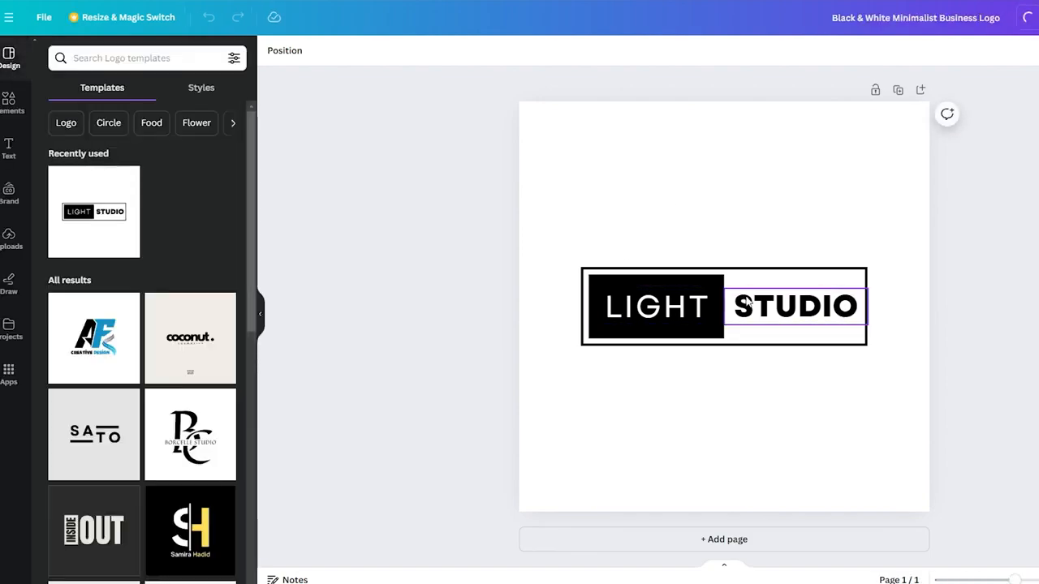
- Replace the logo's text with "WEN" in the black box and "MEDIA" beside it
left_click(648, 318)
double_click(647, 313)
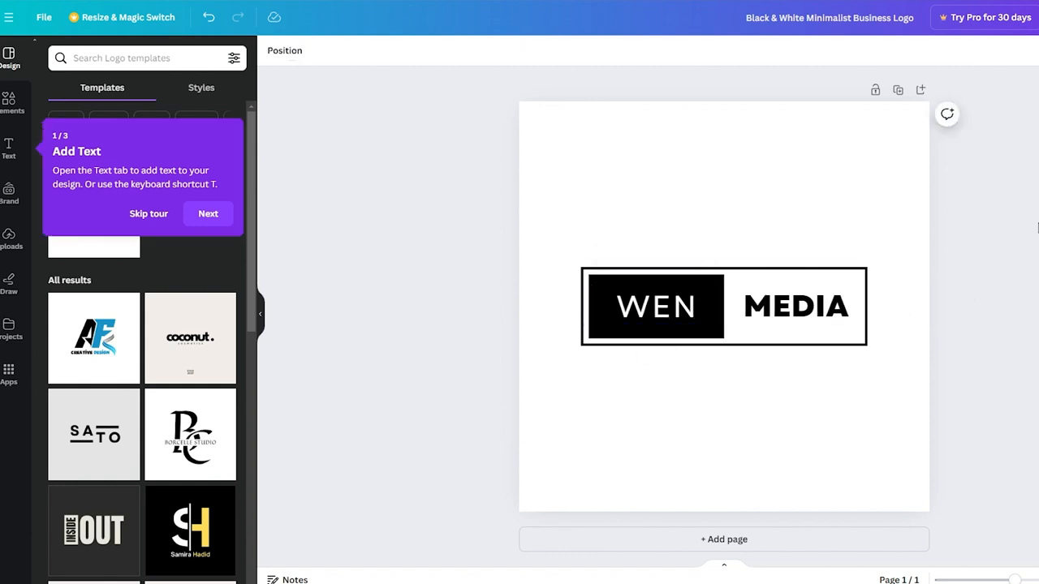
- Download the finished WEN MEDIA logo from Canva as a PNG file
left_click(1015, 18)
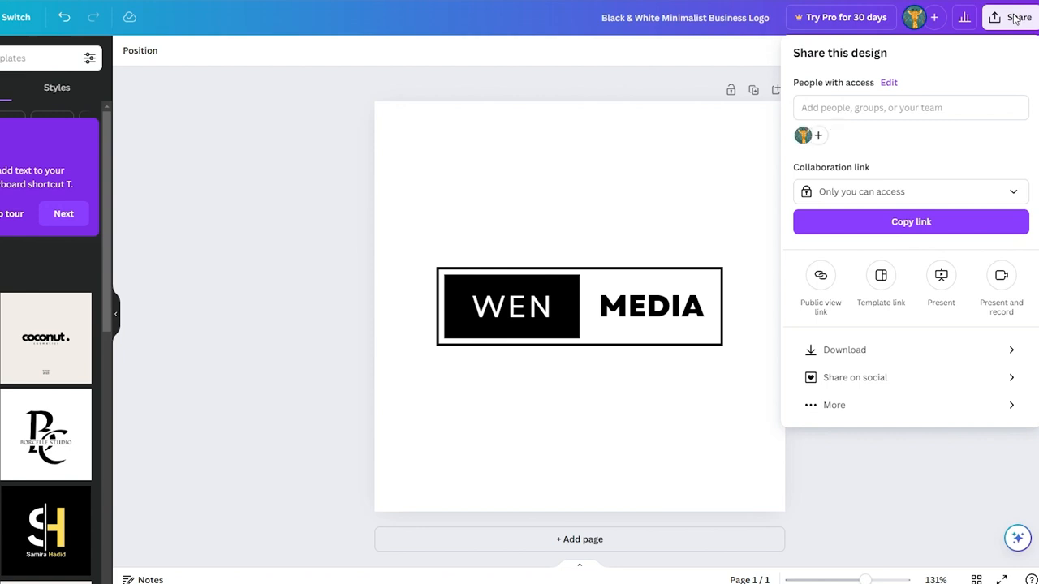
left_click(848, 352)
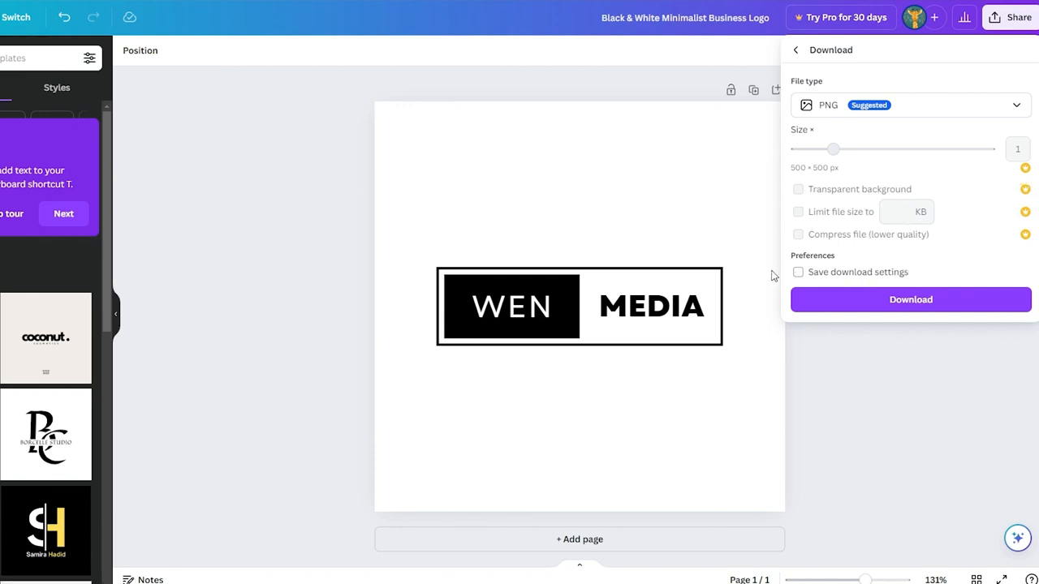
left_click(869, 306)
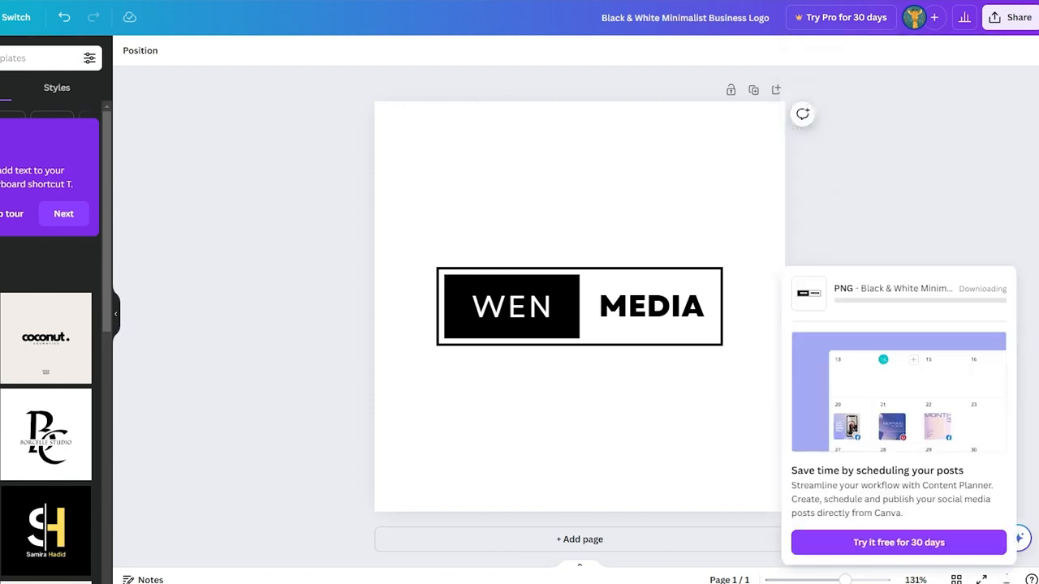
- Open the remove.bg website in a new browser tab
key("ctrl+t")
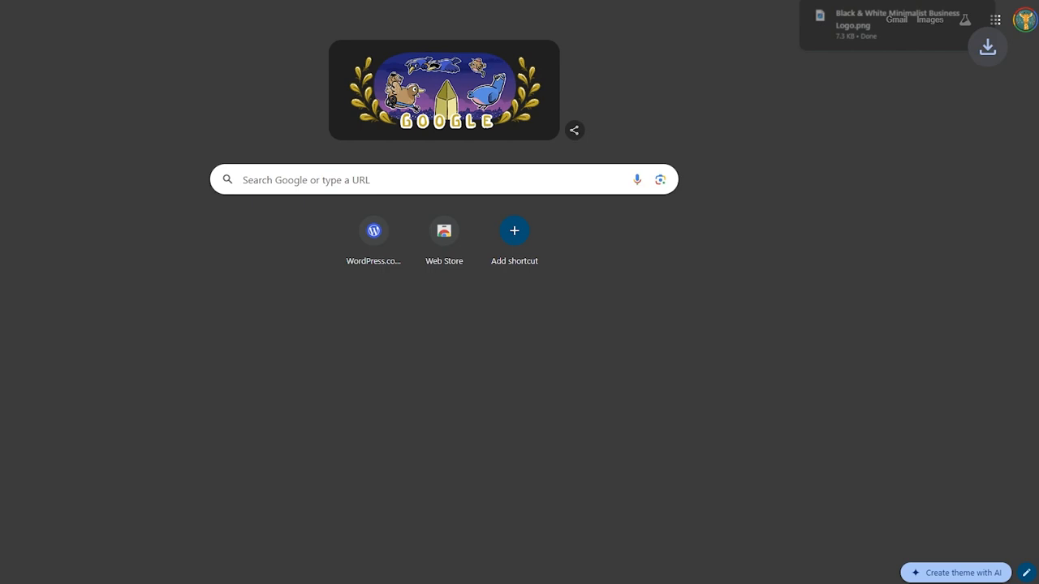
type("reMOVE.BG")
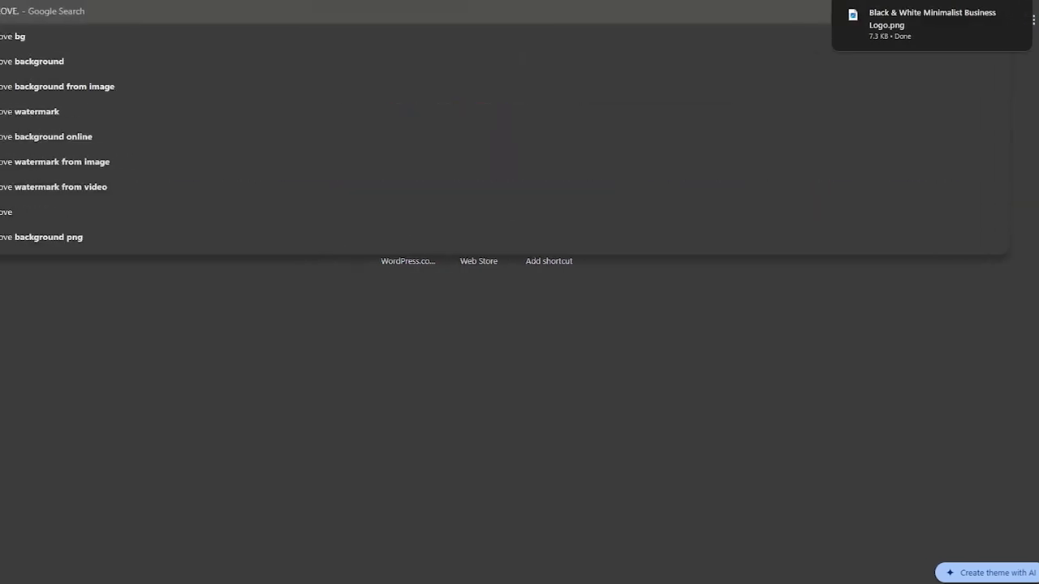
key("Return")
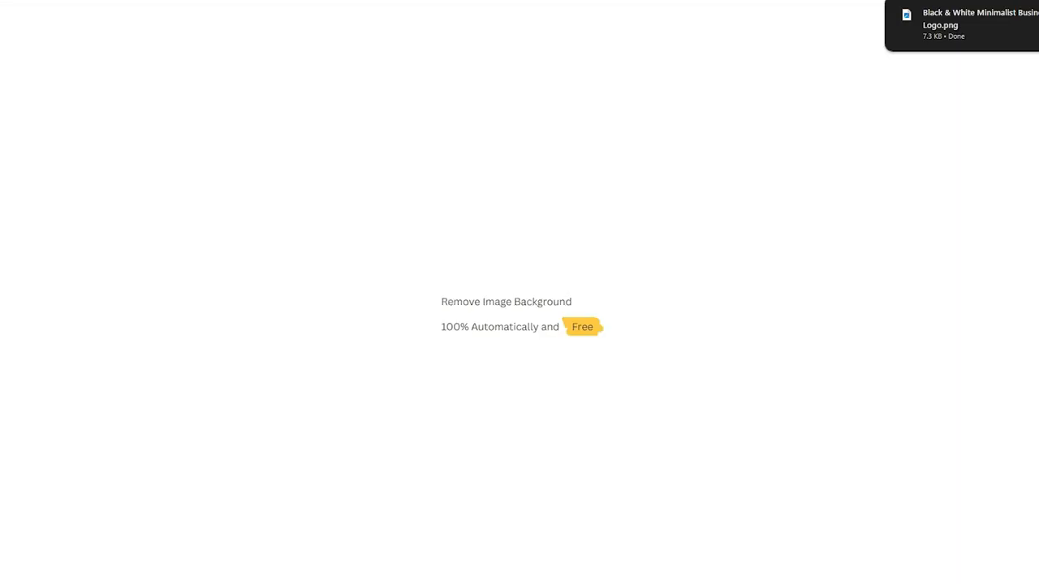
- Remove the background from "Black & White Minimalist Business Logo.png" and download the resulting image
left_click(744, 322)
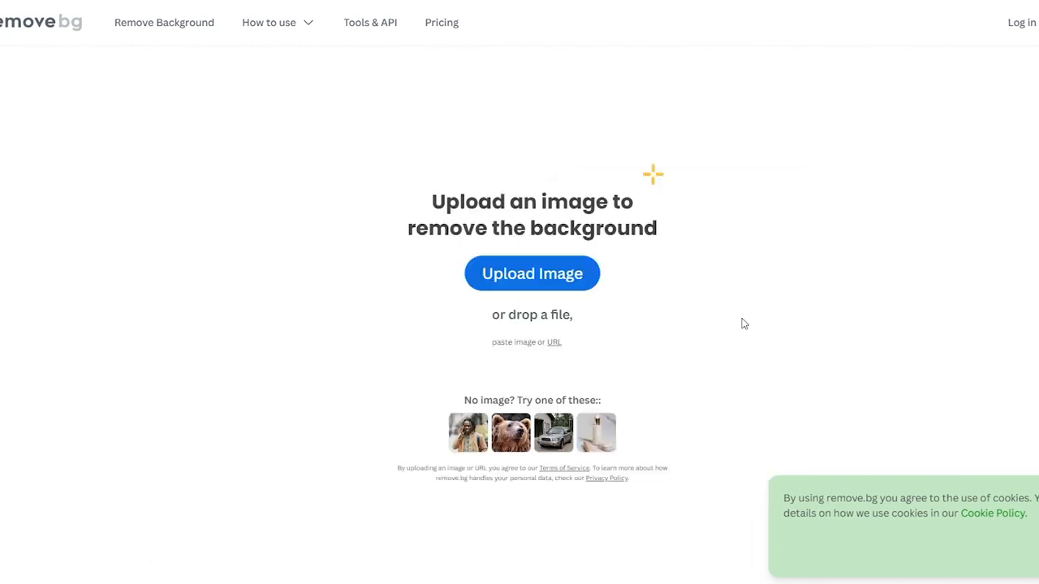
left_click(550, 113)
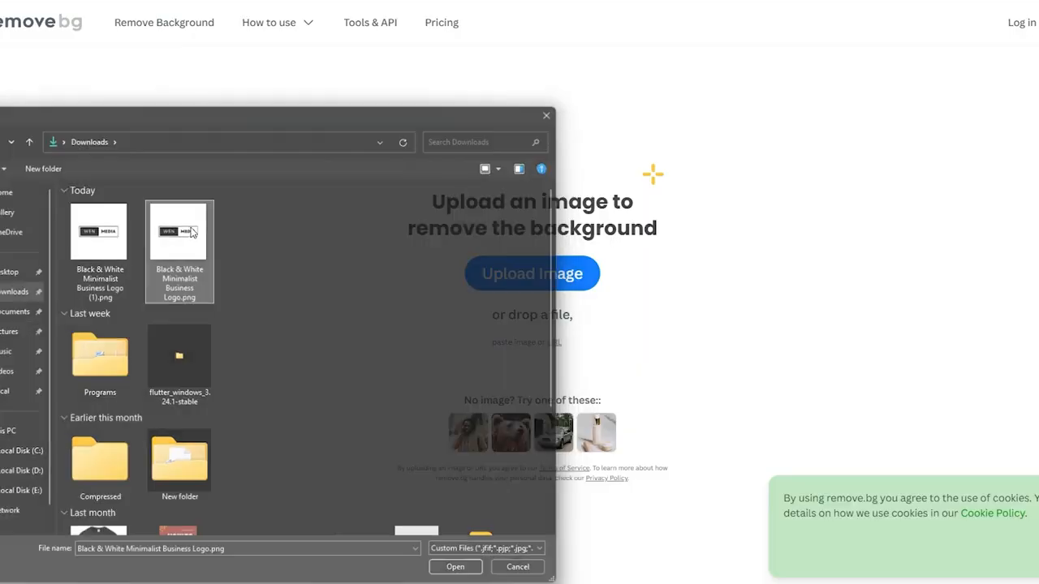
double_click(183, 230)
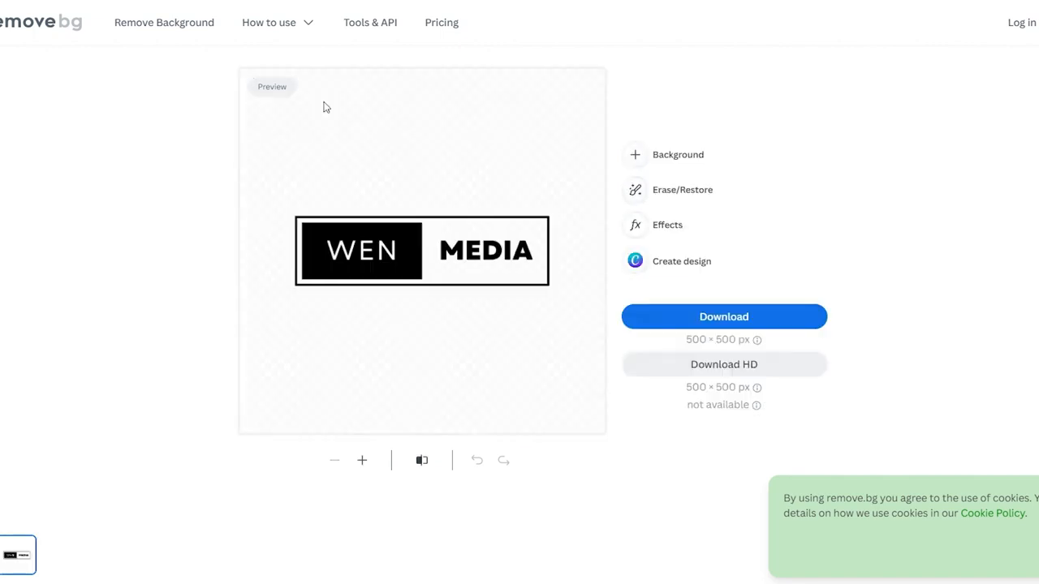
left_click(751, 324)
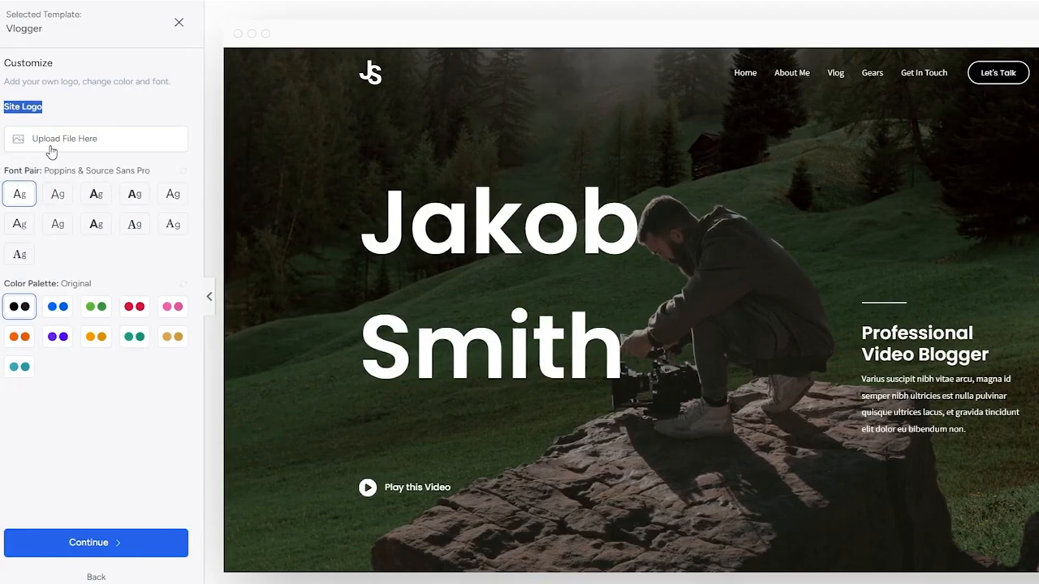
- Switch back to the Vlogger template customization and upload the background-free WEN MEDIA logo as the site logo
left_click(58, 148)
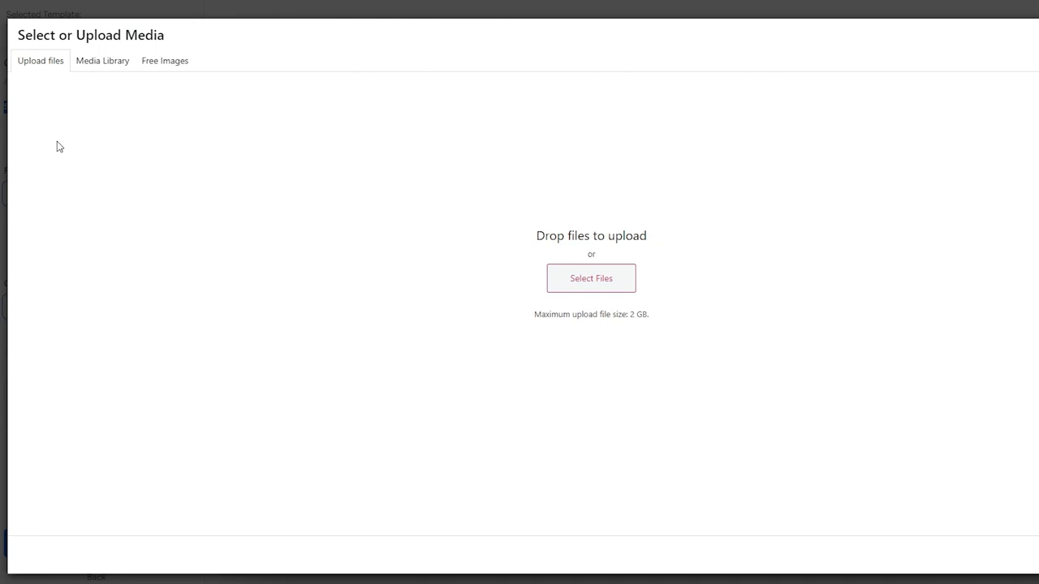
left_click(560, 286)
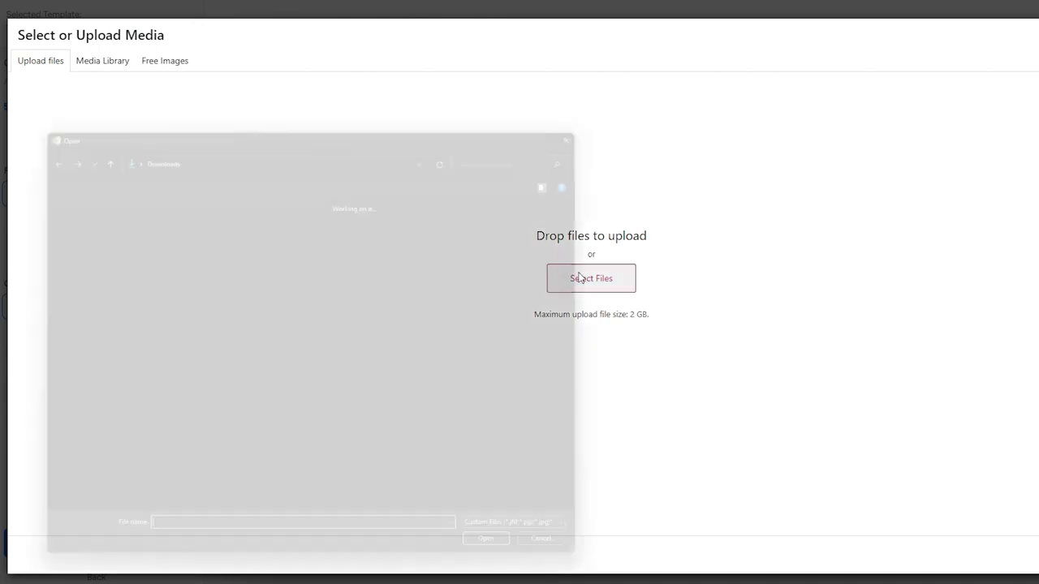
double_click(174, 242)
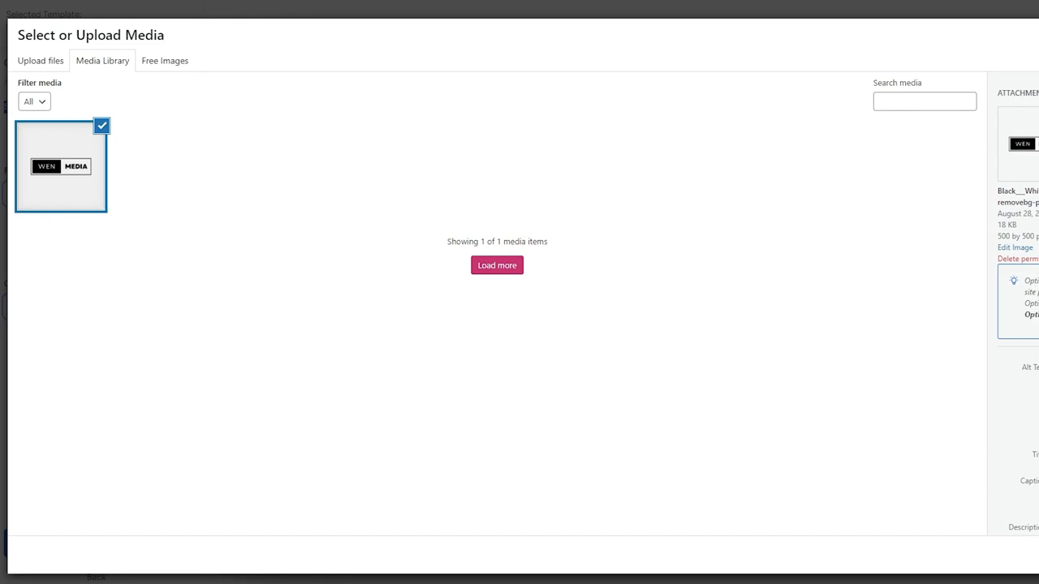
left_click(1038, 555)
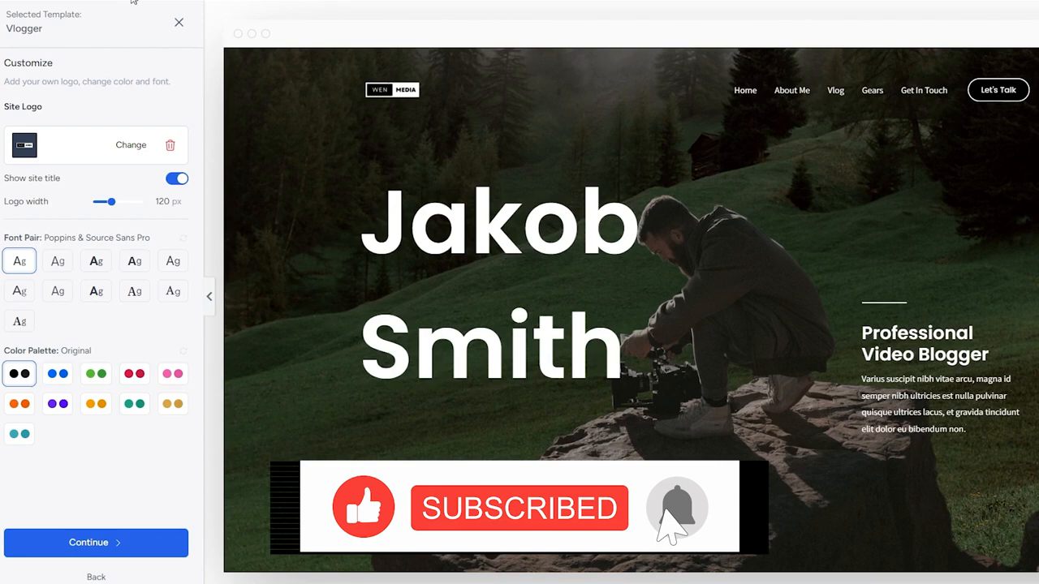
- Try the blue Style 1 color palette and review it across the sections of the template preview
scroll(474, 367, "down", 3)
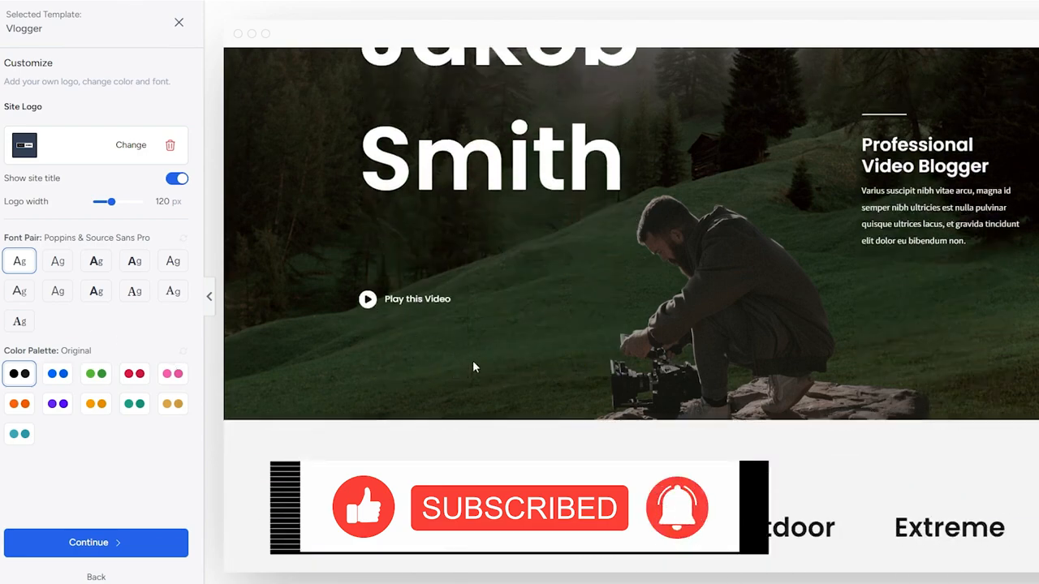
scroll(513, 352, "down", 10)
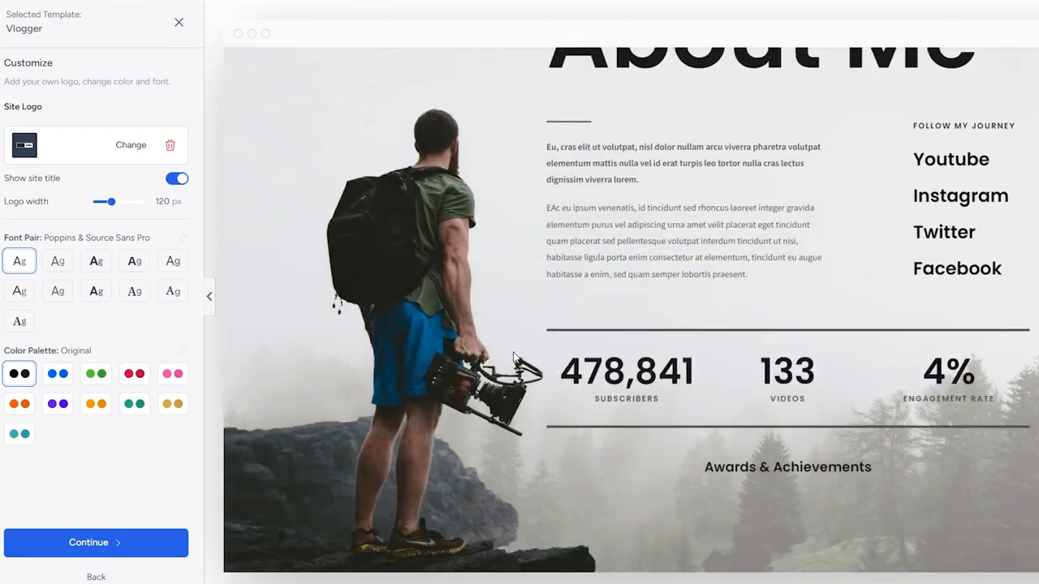
scroll(513, 352, "down", 10)
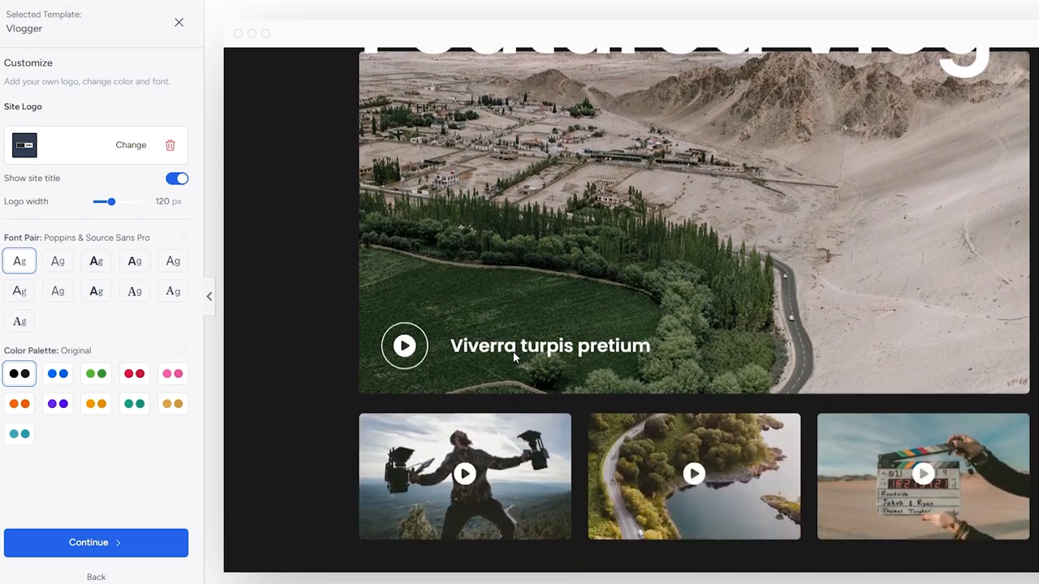
scroll(512, 357, "down", 8)
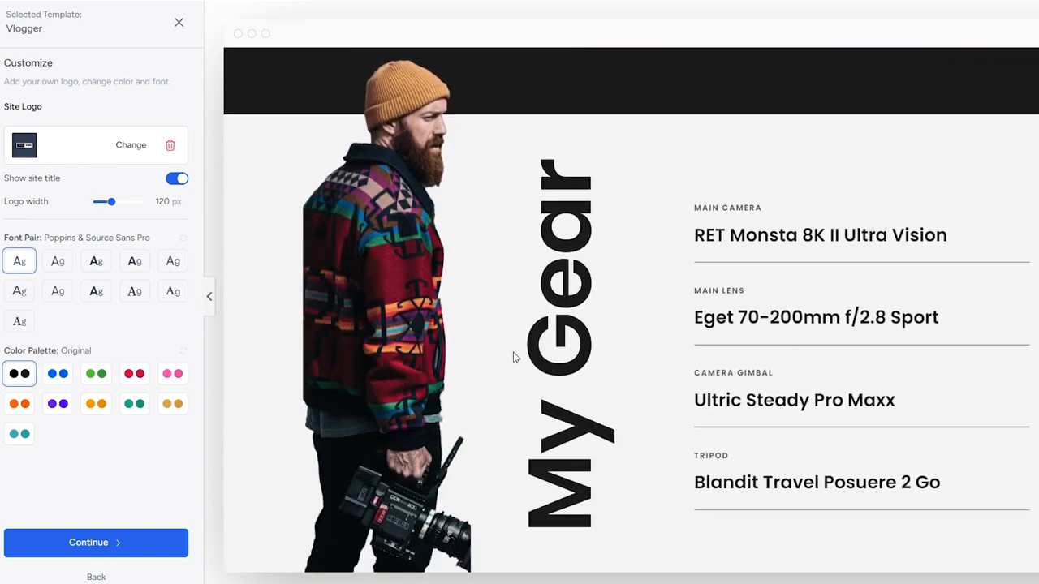
scroll(513, 357, "down", 6)
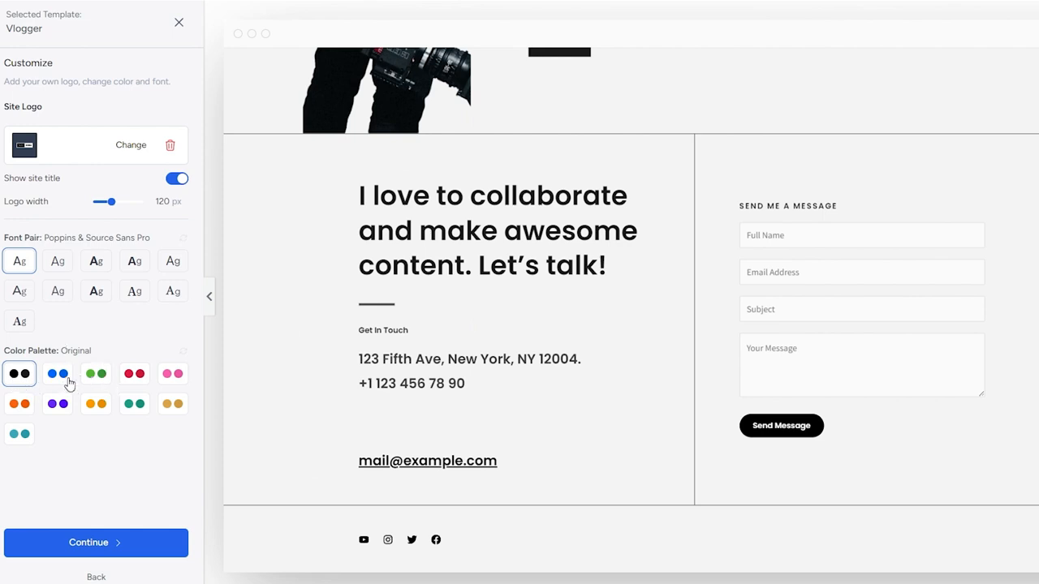
left_click(60, 377)
scroll(598, 334, "up", 10)
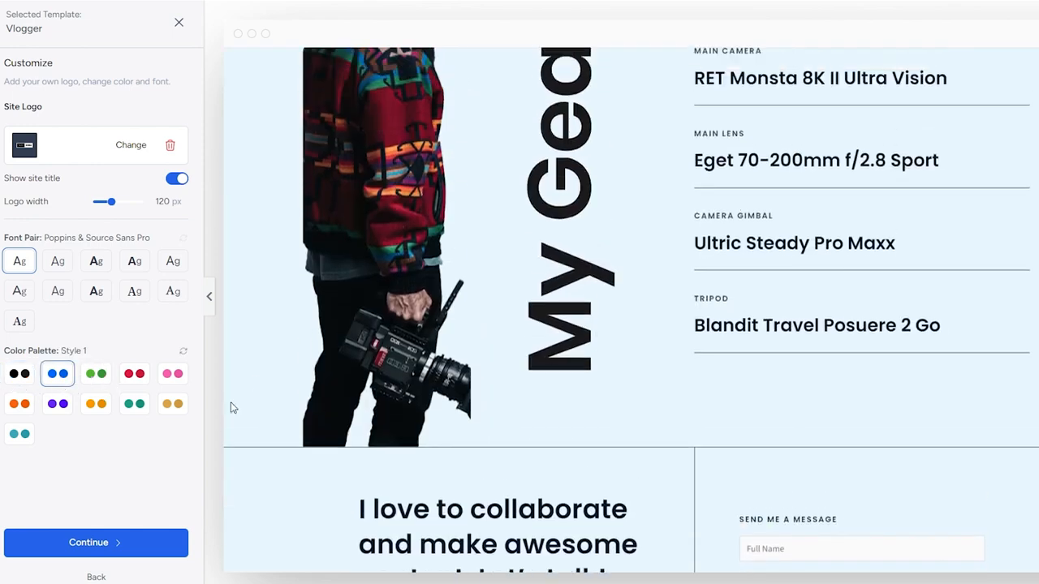
scroll(706, 313, "up", 10)
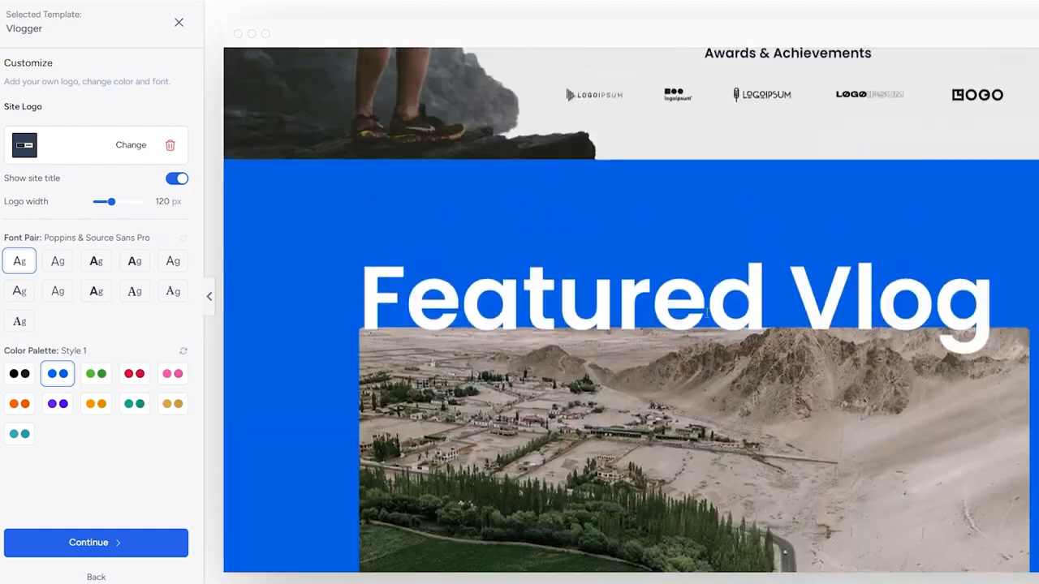
scroll(707, 312, "up", 5)
scroll(703, 311, "down", 8)
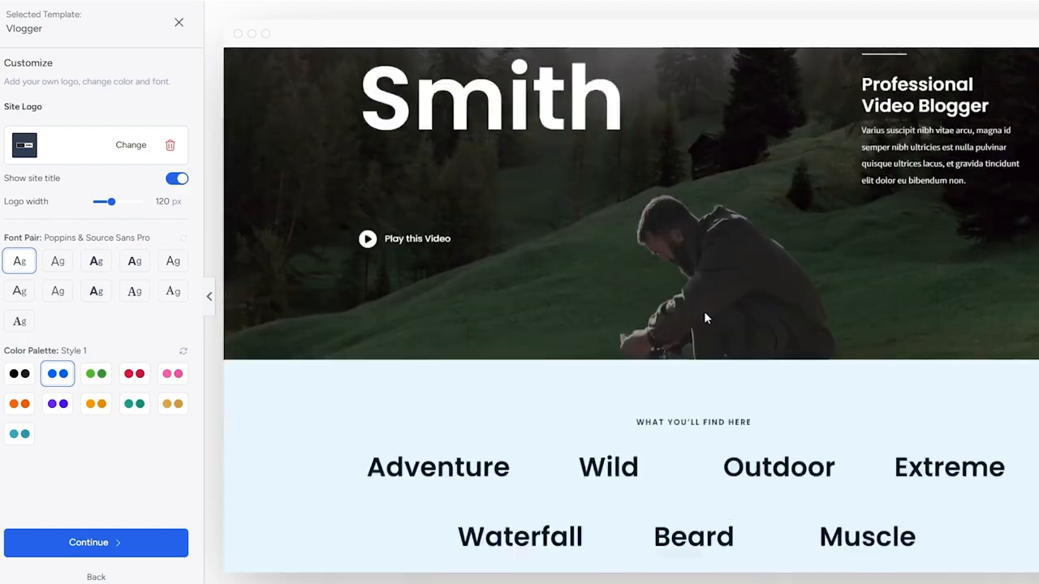
- Try the green, red, pink, purple and teal color palettes on the preview, and restore the Original palette
left_click(104, 371)
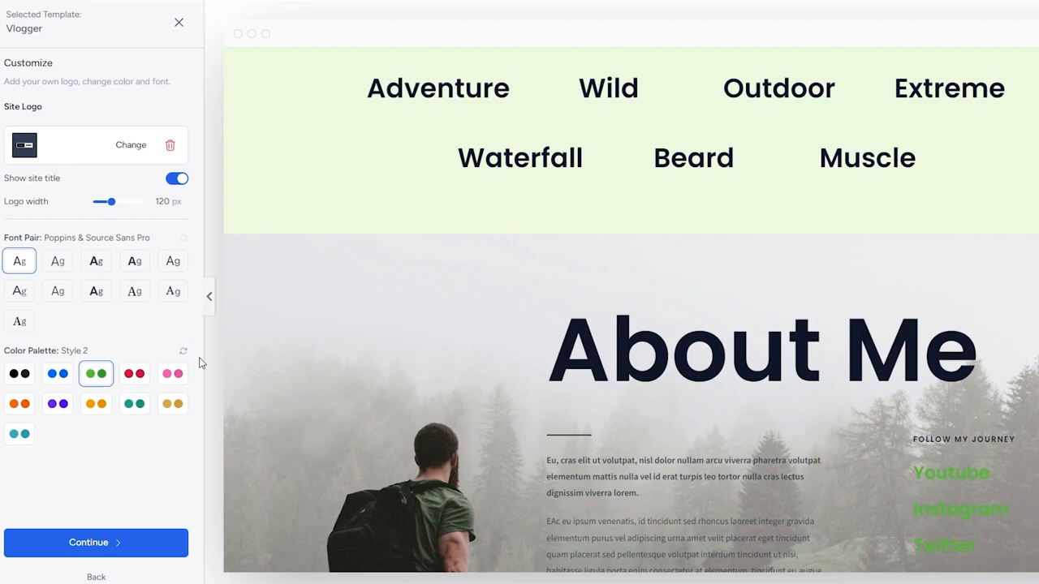
left_click(135, 374)
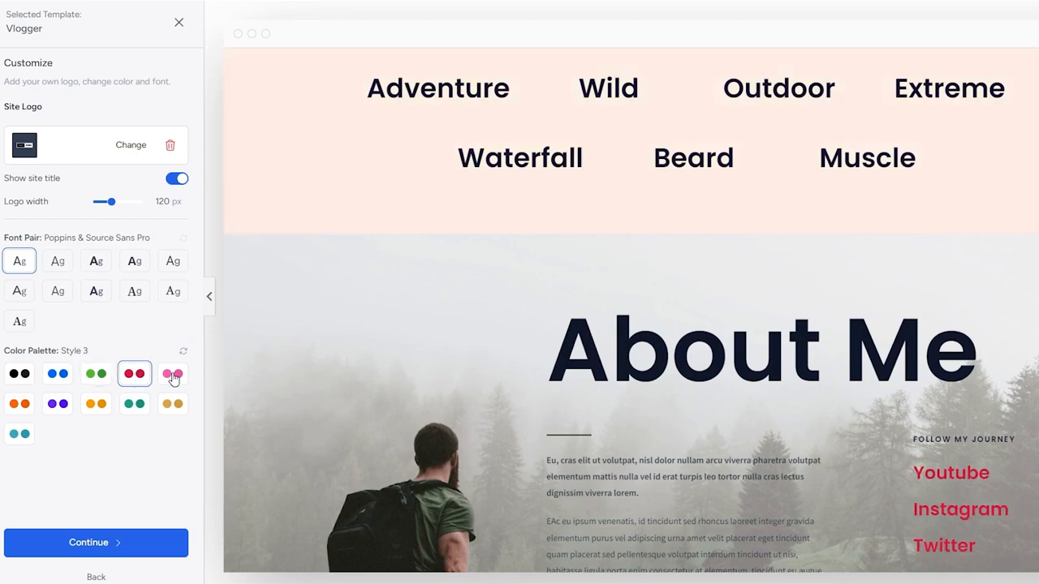
left_click(173, 376)
left_click(55, 405)
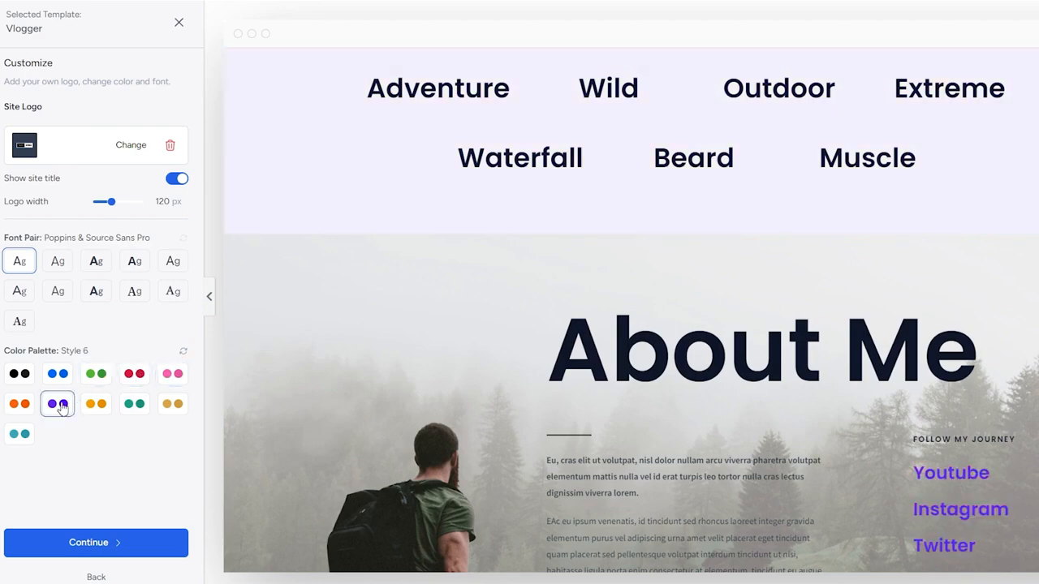
left_click(24, 436)
scroll(645, 307, "down", 15)
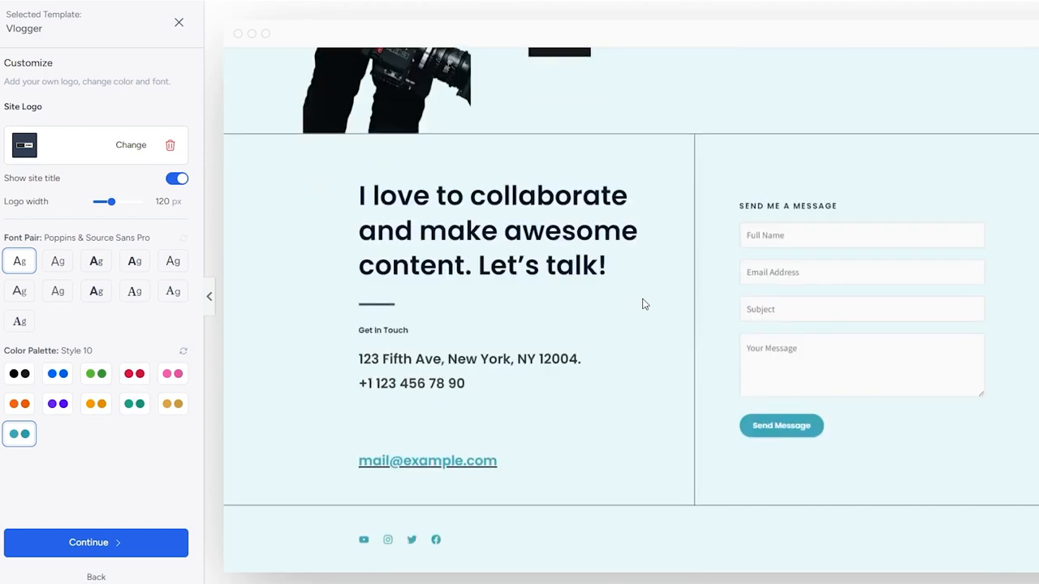
left_click(20, 374)
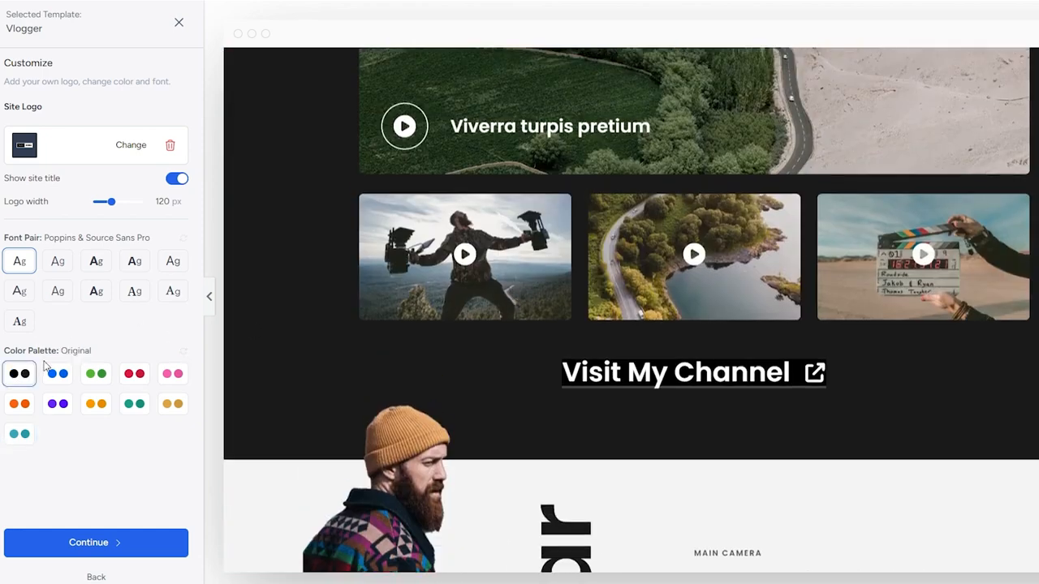
- Try several font pairs, including Work Sans & Inter and Nunito Sans & Lora, and restore Poppins & Source Sans Pro
left_click(97, 266)
left_click(128, 263)
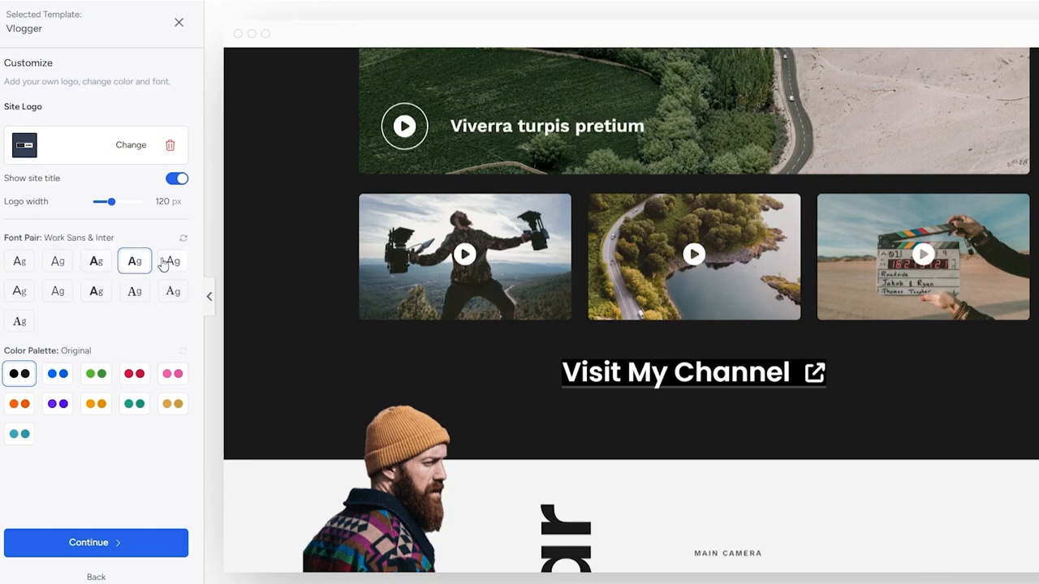
left_click(59, 268)
left_click(21, 292)
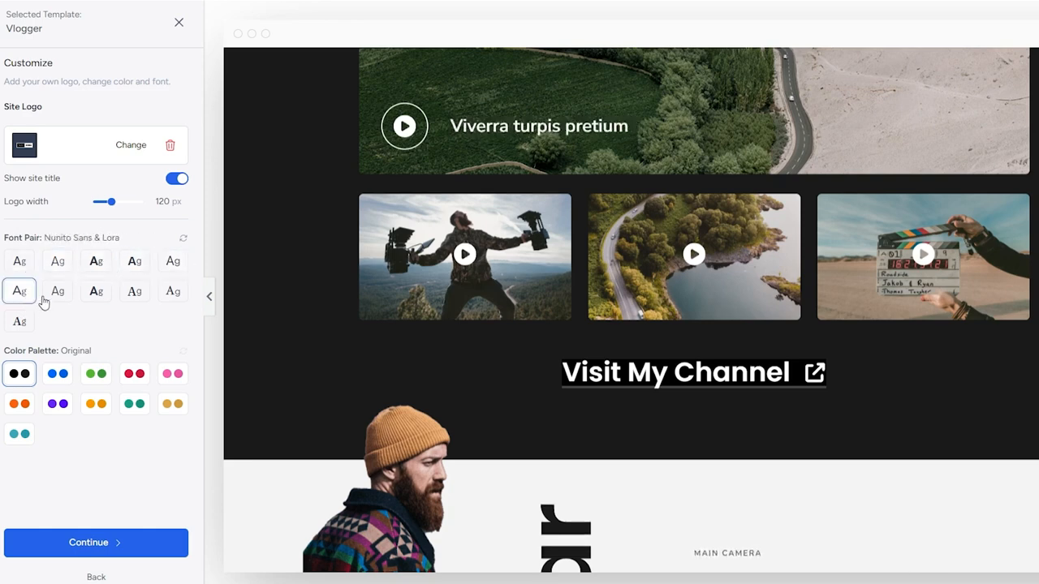
left_click(59, 293)
left_click(94, 293)
left_click(135, 293)
left_click(173, 291)
left_click(20, 263)
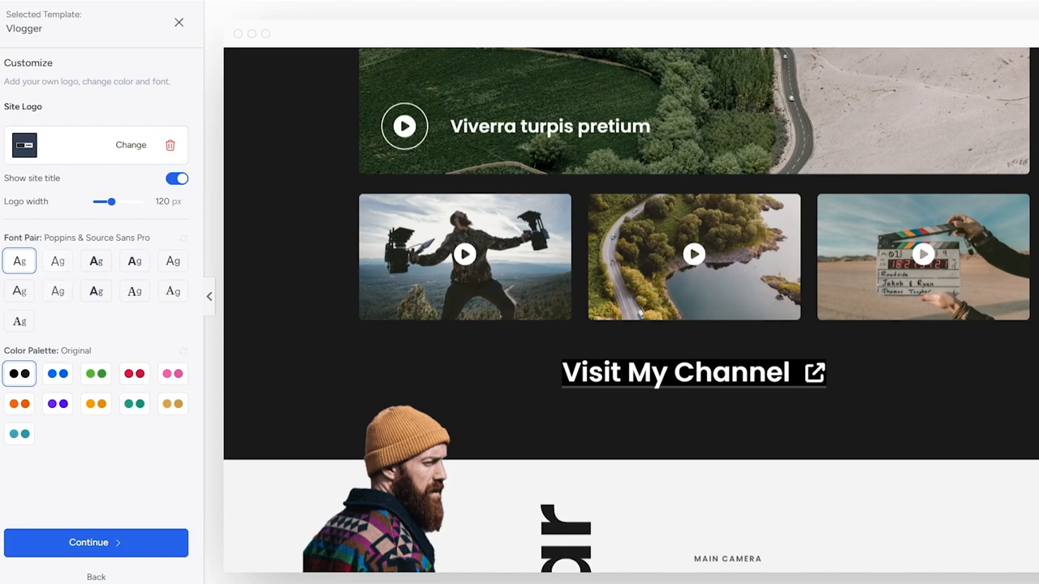
- Compare the red, green and gold color palettes, apply the teal Style 10 palette and review it in the preview
left_click(135, 373)
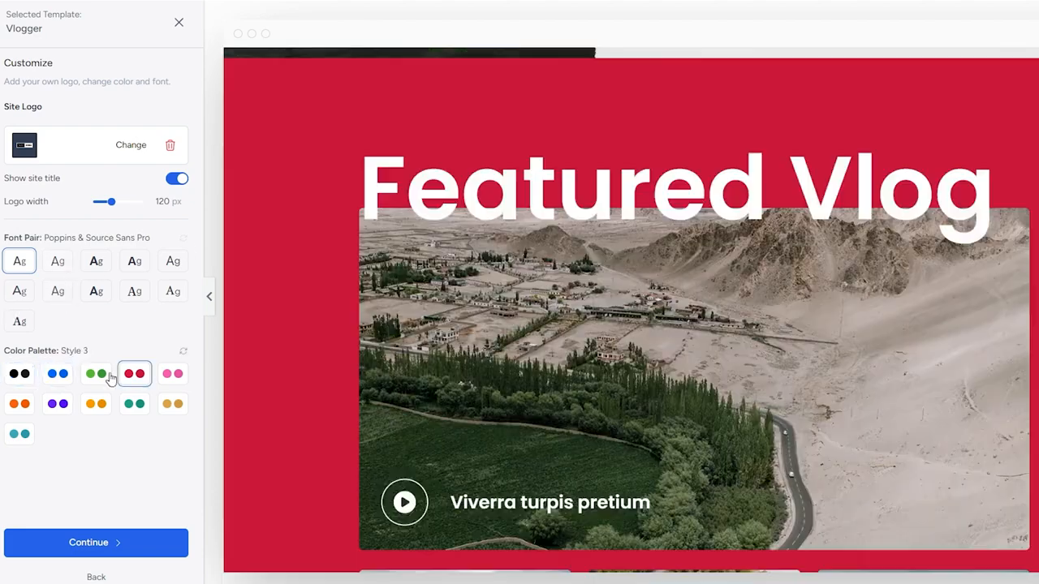
left_click(95, 373)
left_click(135, 404)
left_click(170, 406)
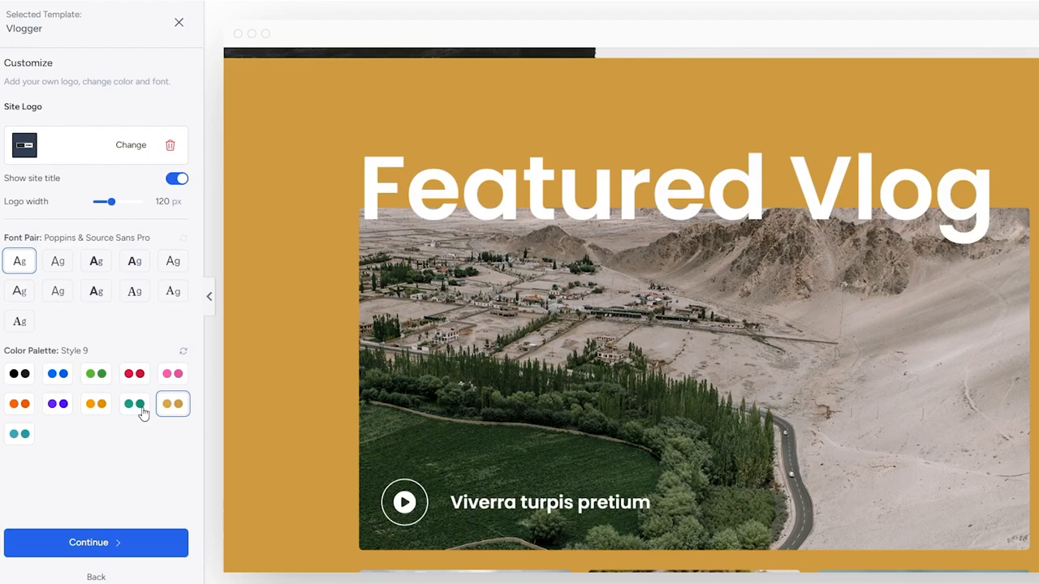
left_click(139, 409)
left_click(25, 435)
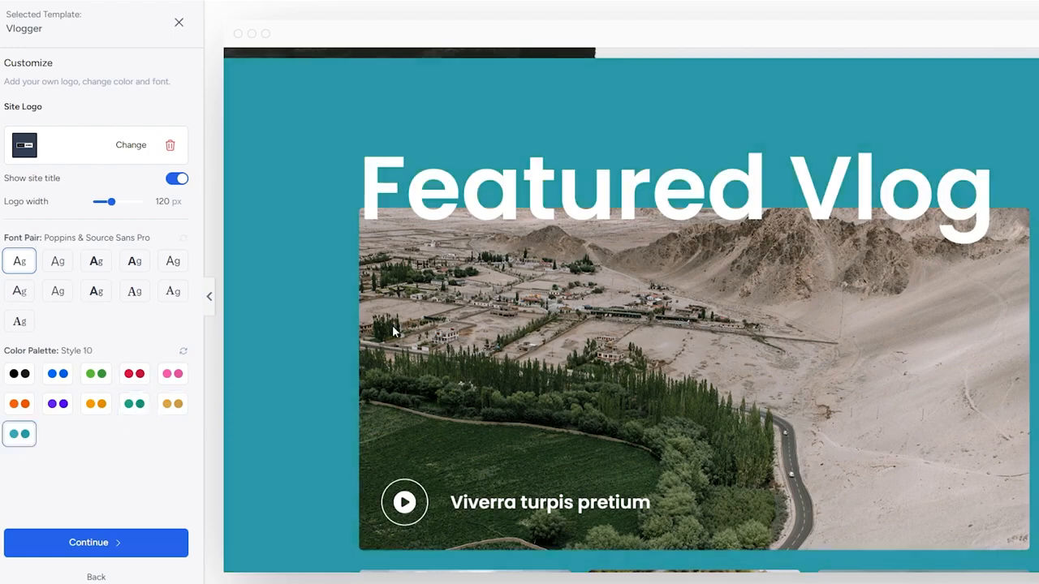
scroll(393, 331, "down", 5)
scroll(395, 325, "up", 20)
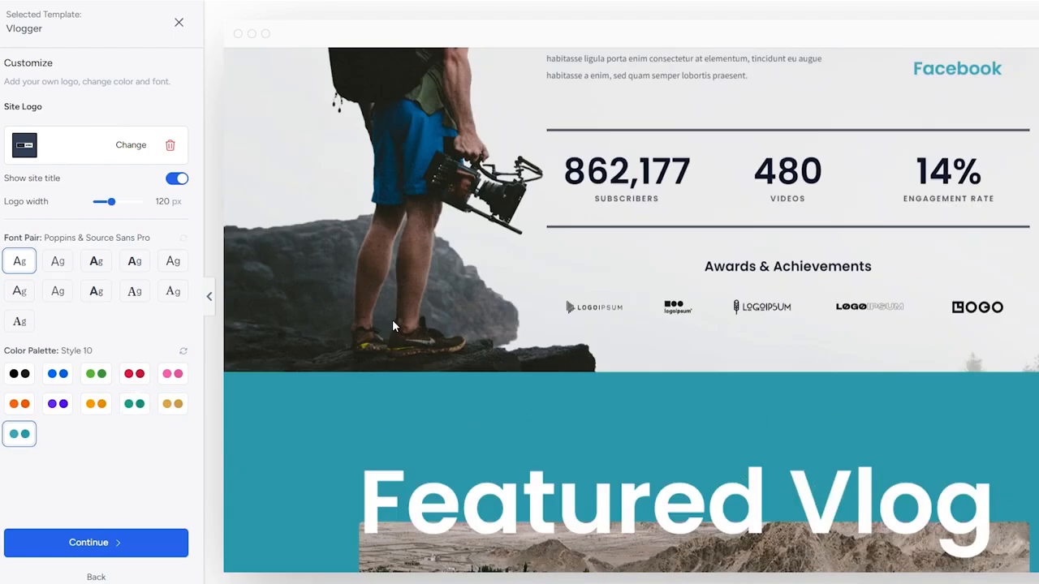
scroll(393, 326, "up", 2)
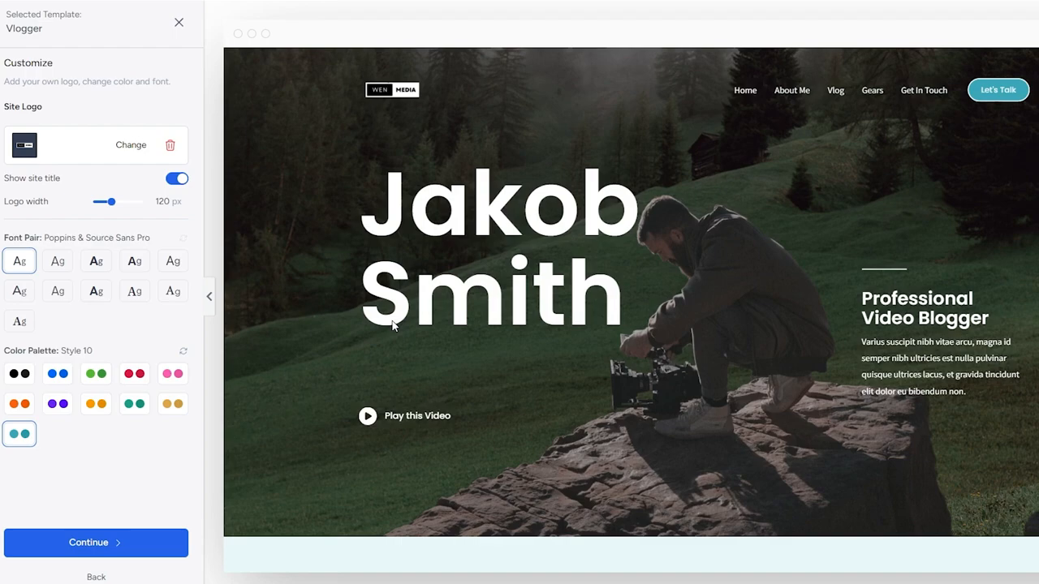
- Accept the customized Vlogger template and skip the selection of additional site features
left_click(106, 539)
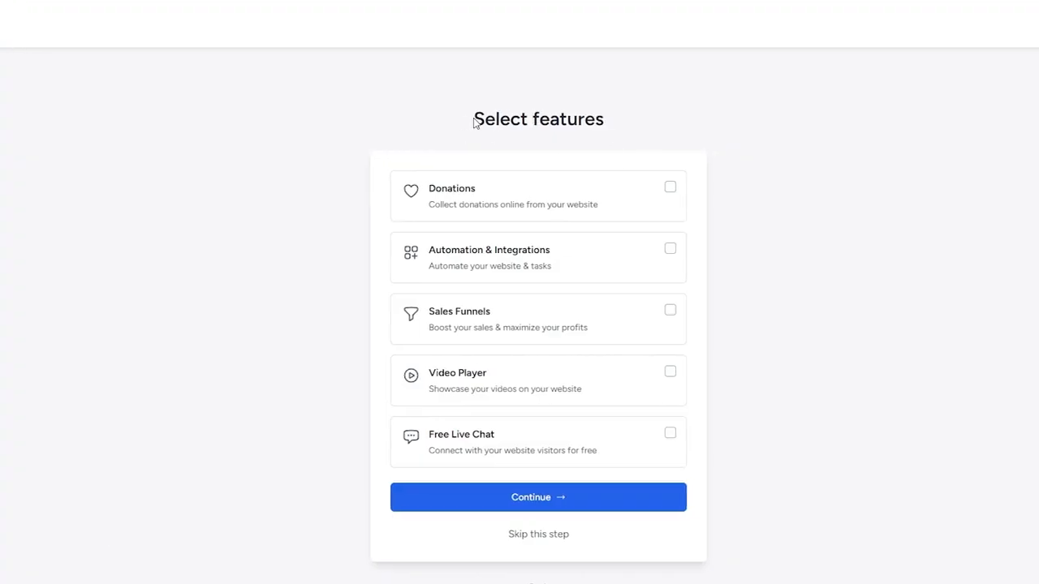
left_click_drag(475, 122, 606, 120)
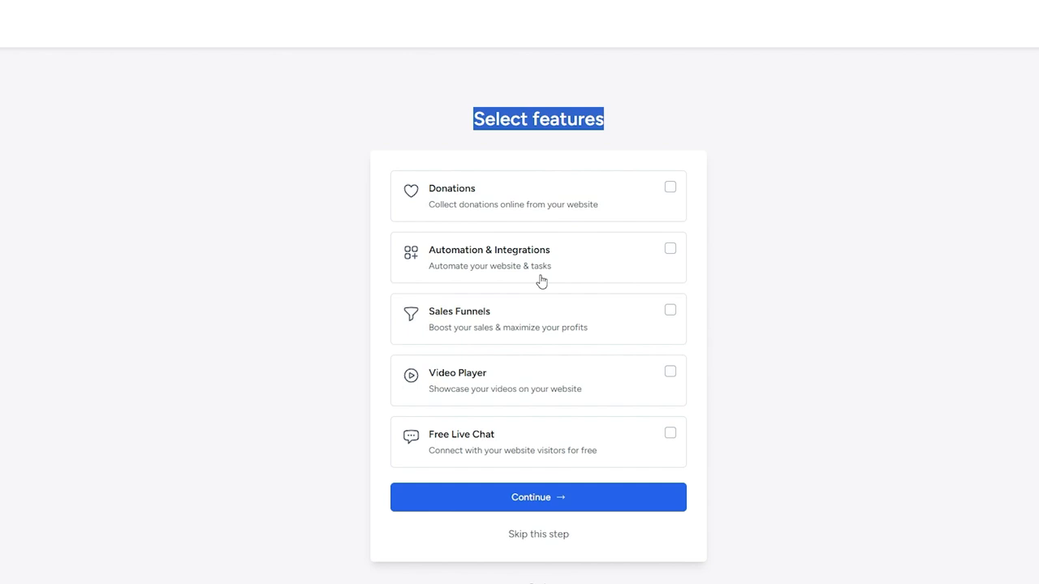
left_click(547, 538)
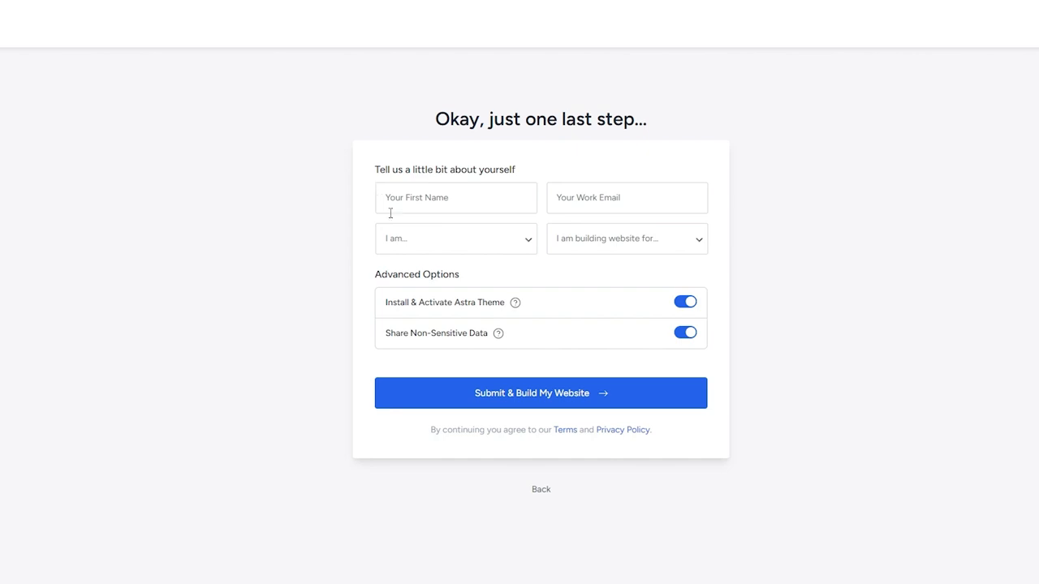
- Fill in the first name and work email, choose Beginner and Myself/My Company, and submit the form to build the website
left_click(428, 239)
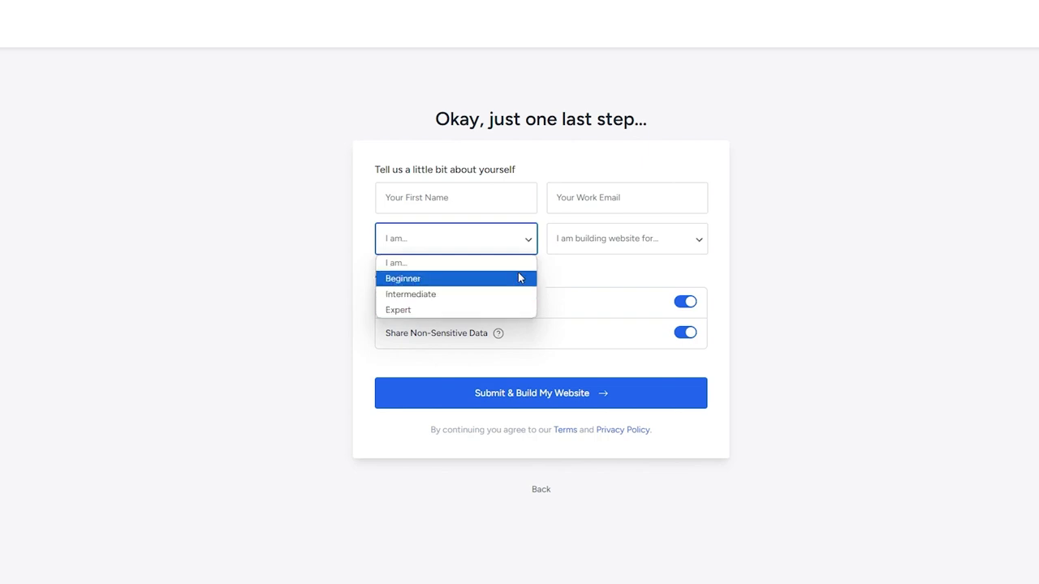
left_click(602, 249)
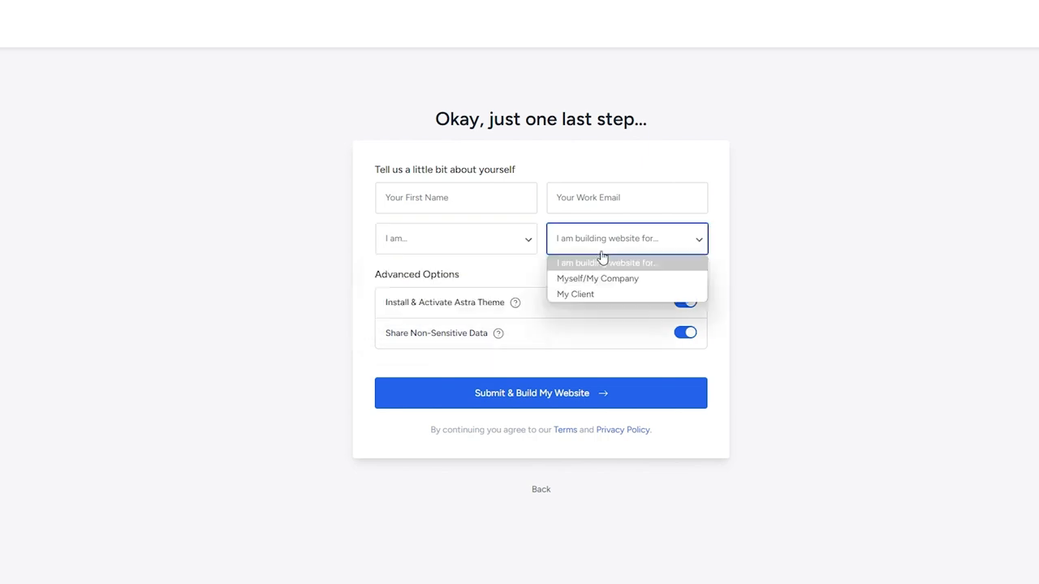
left_click(447, 271)
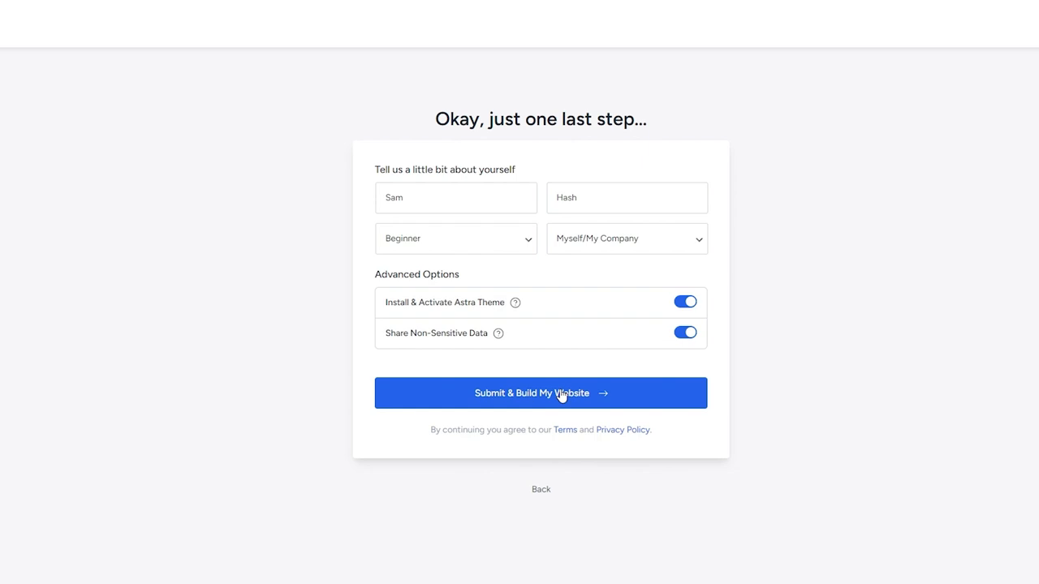
left_click(560, 393)
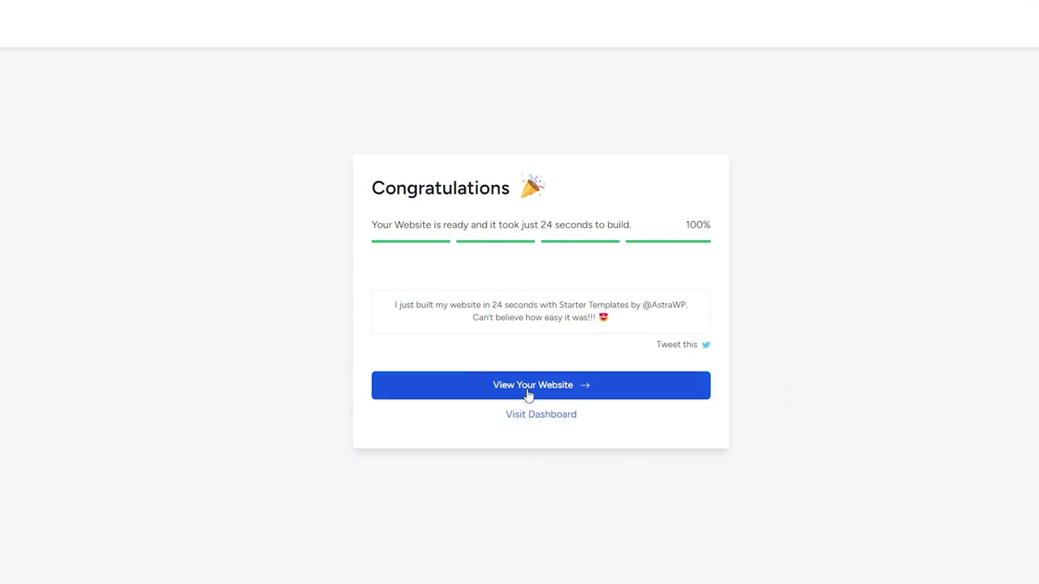
- View the finished website and review its homepage from the hero through About Me, the videos and the Gear section
left_click(528, 393)
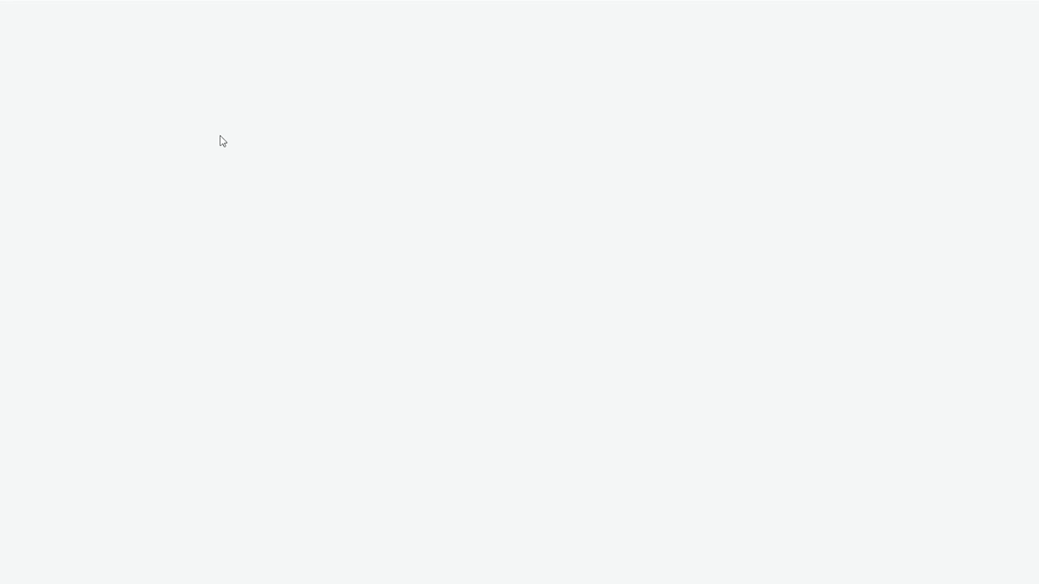
left_click(538, 423)
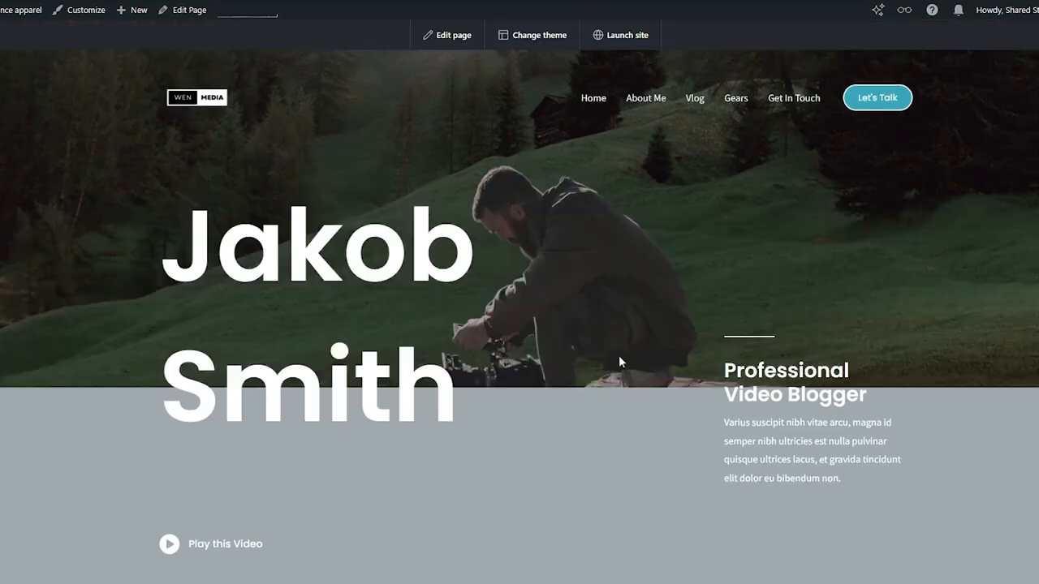
scroll(610, 357, "down", 3)
scroll(608, 355, "up", 3)
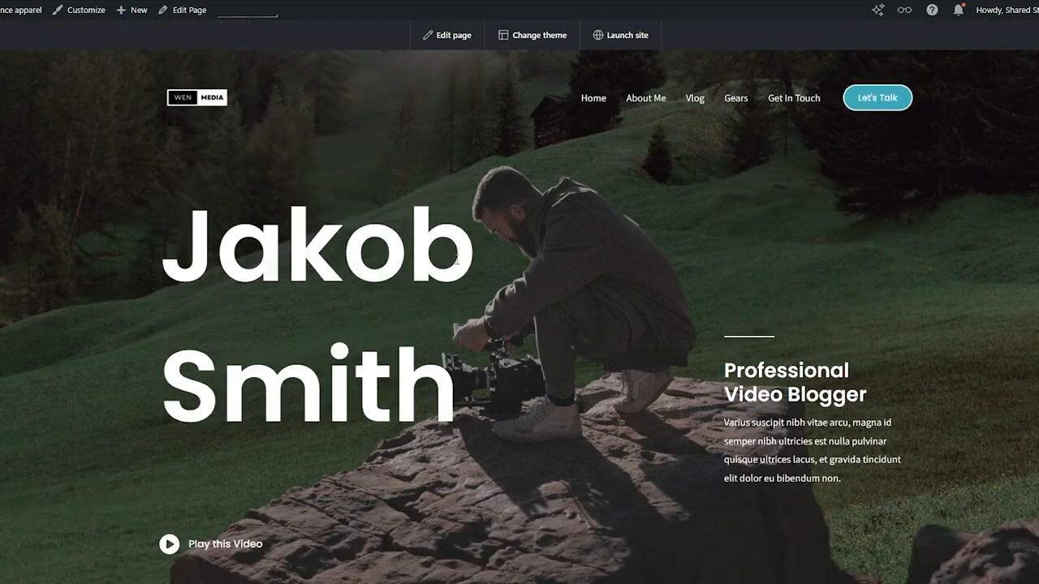
scroll(456, 260, "down", 15)
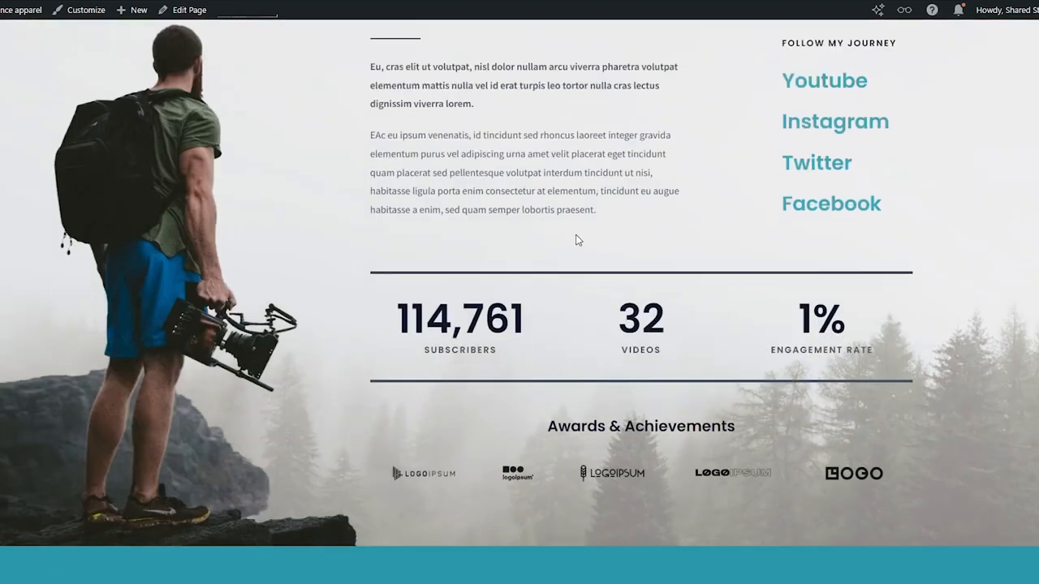
scroll(577, 240, "down", 12)
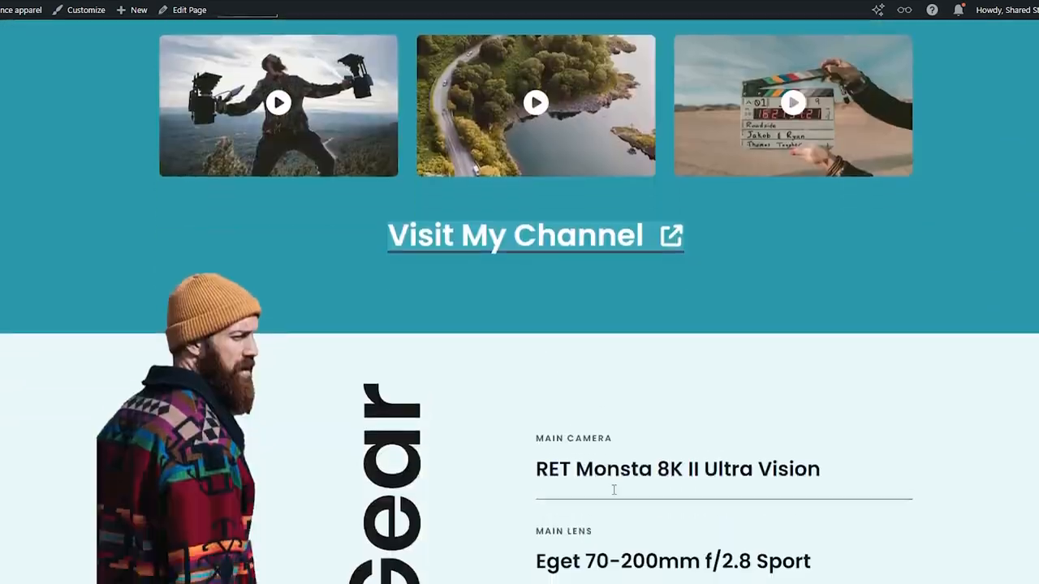
scroll(613, 489, "down", 10)
scroll(520, 302, "up", 20)
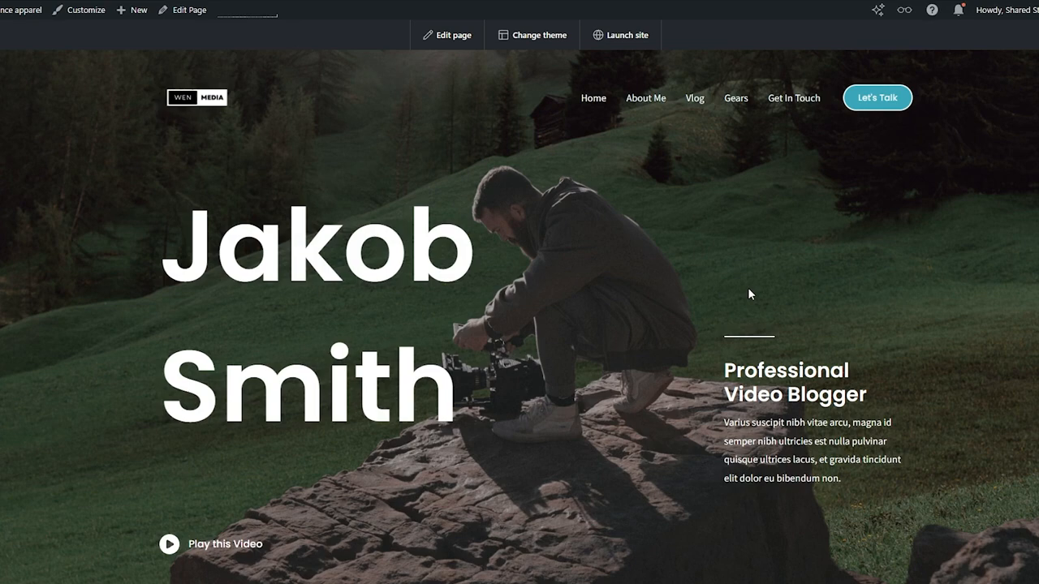
scroll(916, 348, "down", 8)
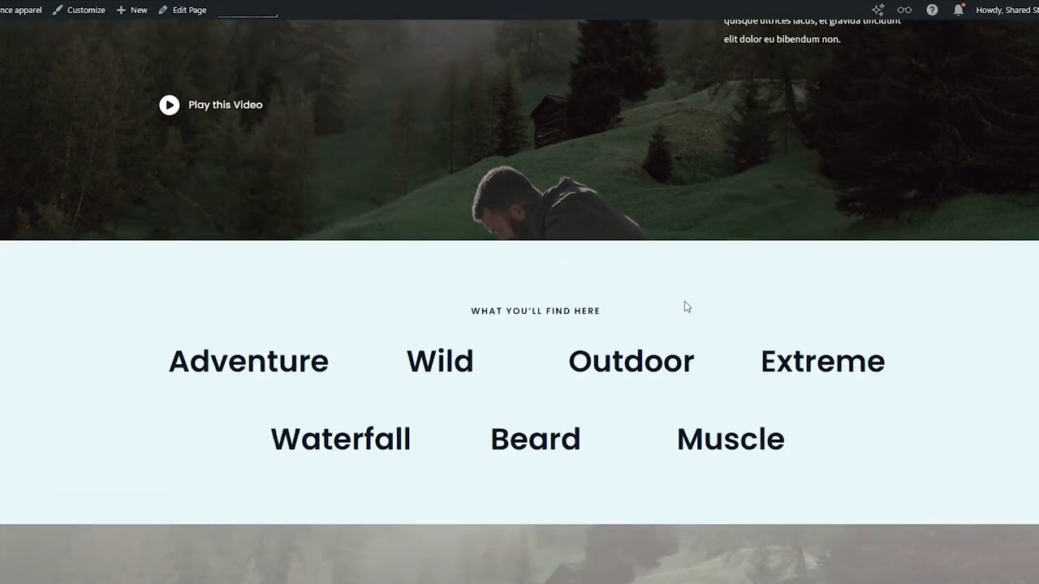
scroll(525, 307, "down", 3)
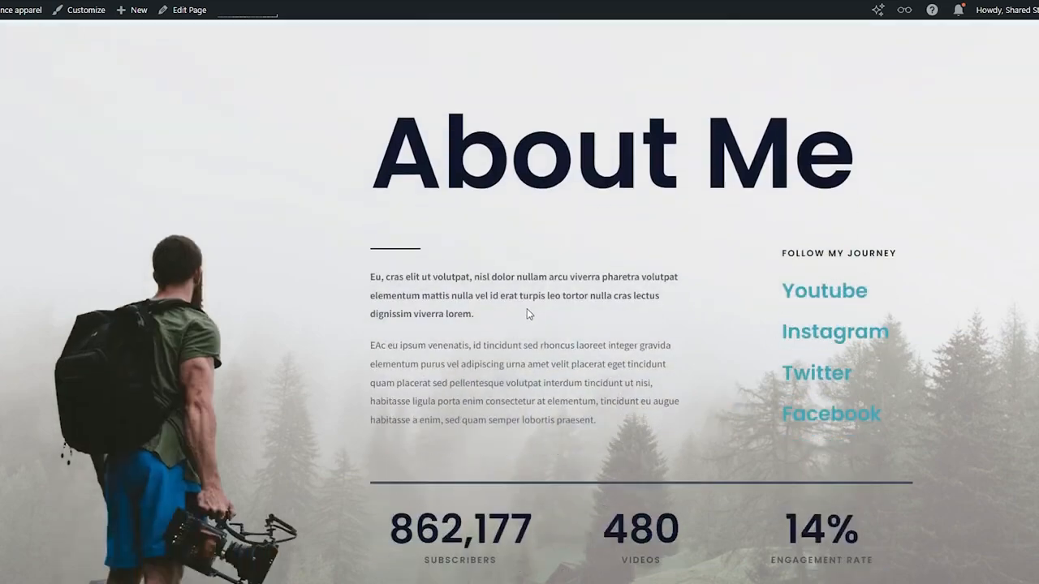
scroll(526, 313, "up", 11)
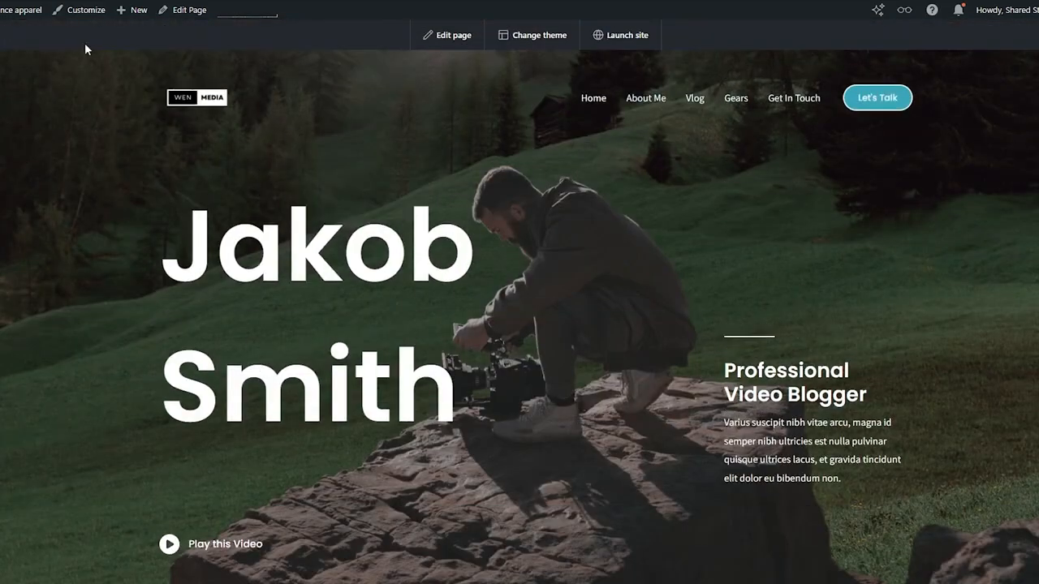
- Open the Home page in the block editor and look over its sections
left_click(48, 10)
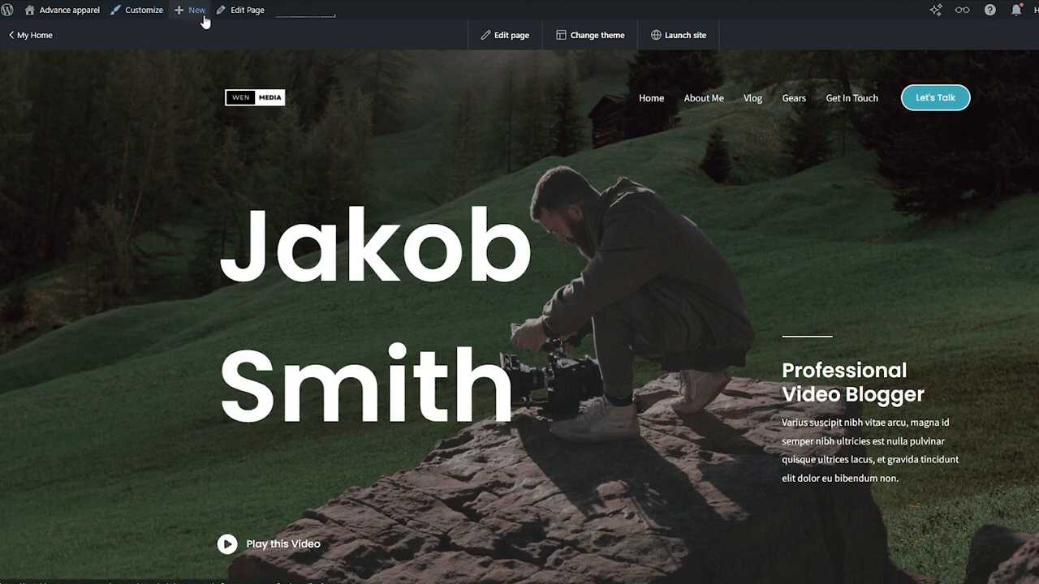
left_click(529, 41)
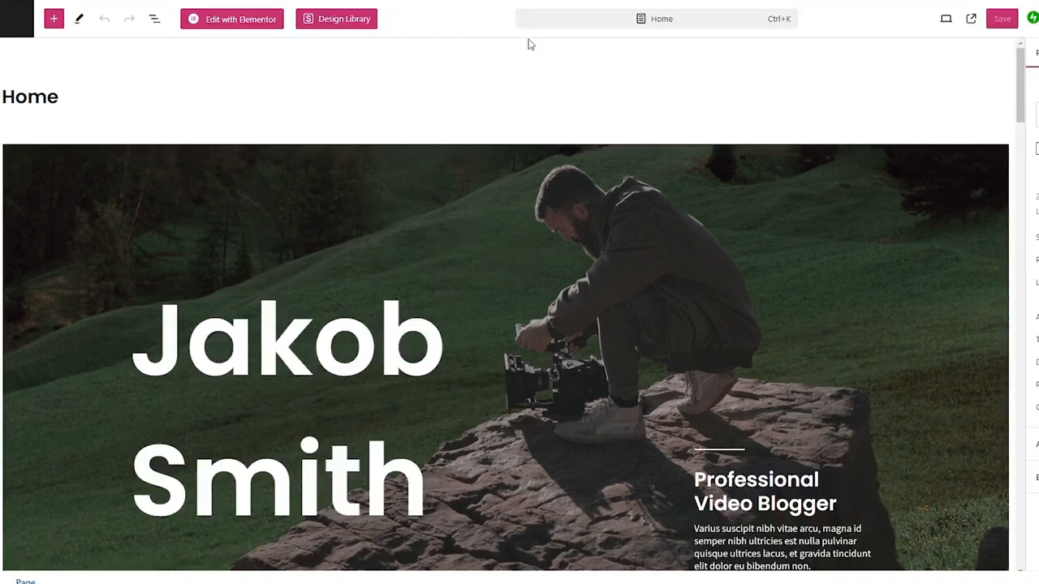
scroll(425, 128, "down", 6)
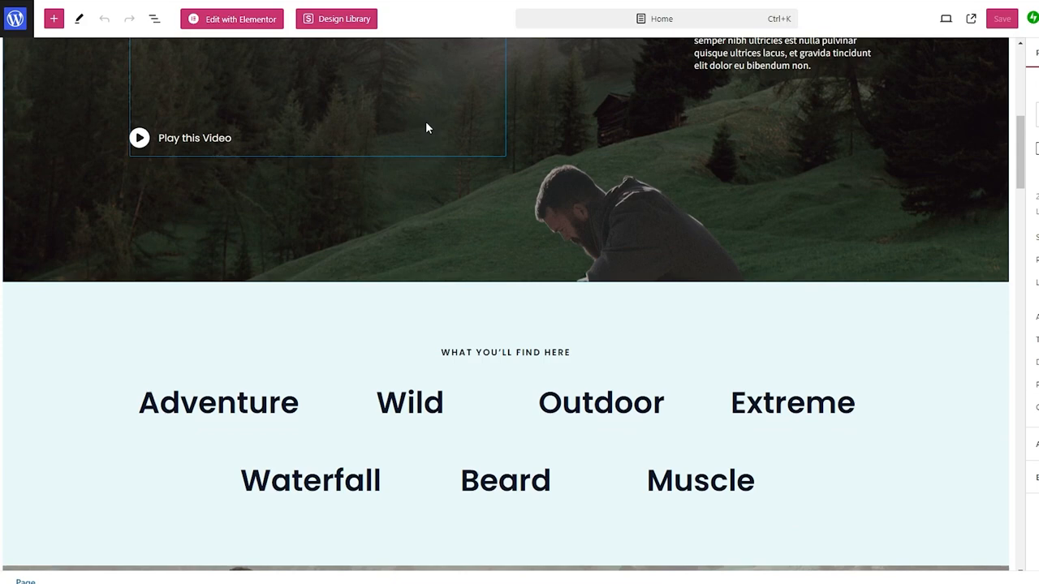
scroll(425, 127, "down", 6)
scroll(497, 113, "up", 12)
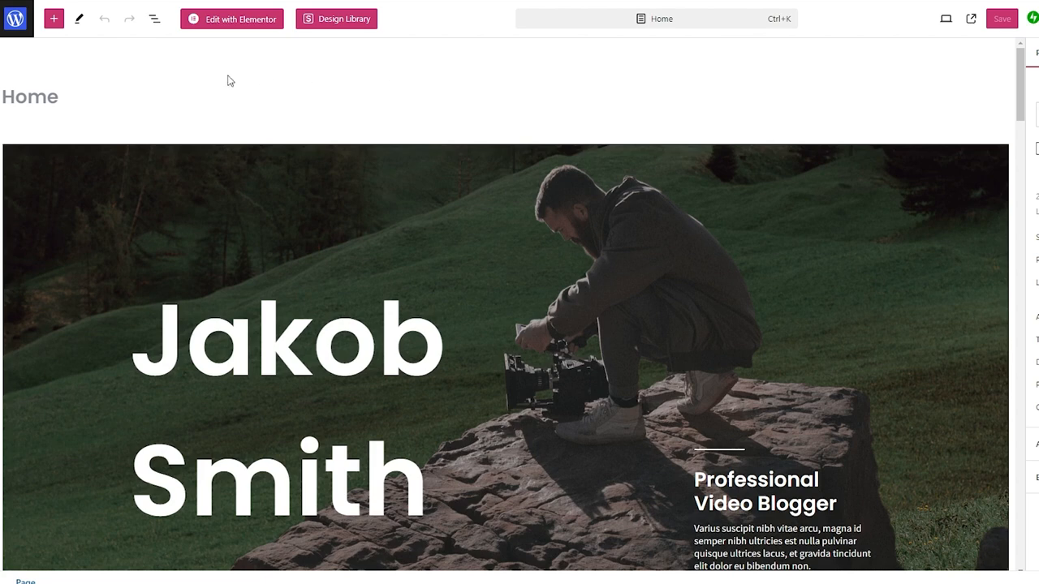
- Select the hero container and insert an empty paragraph block at the end of the page
left_click(285, 237)
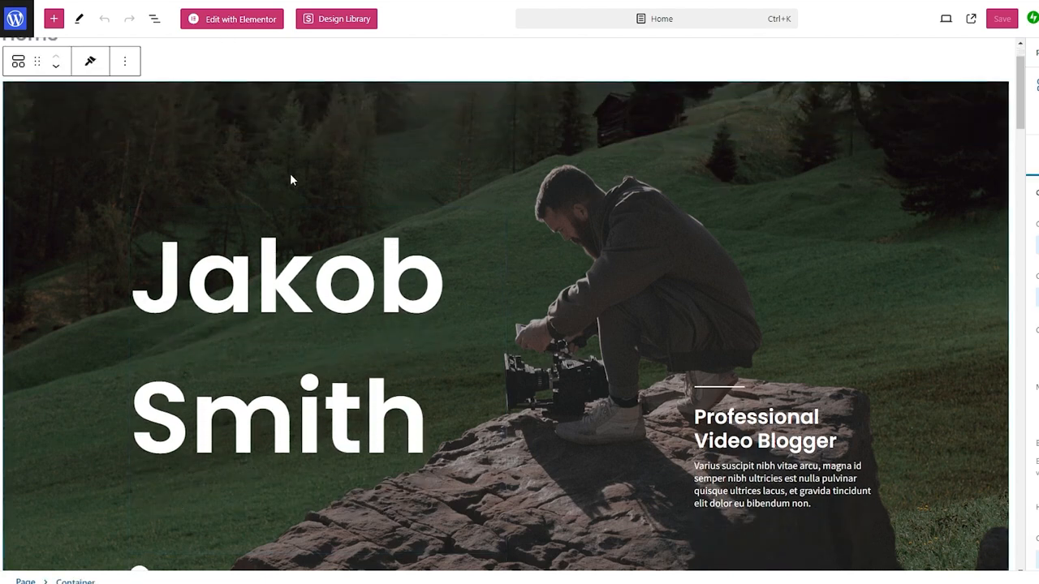
scroll(206, 167, "up", 1)
key("Return")
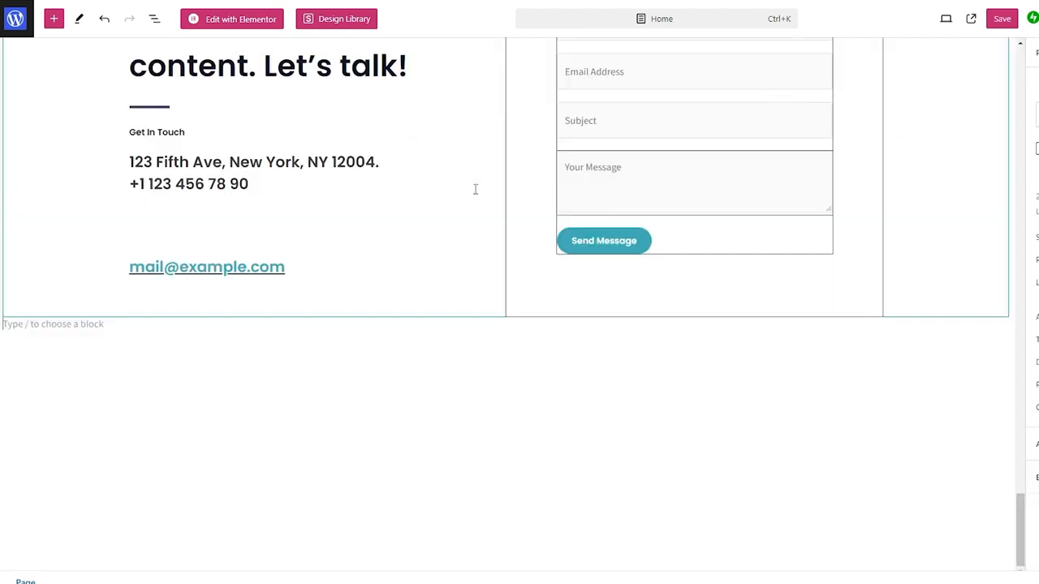
scroll(463, 222, "up", 10)
scroll(457, 230, "up", 15)
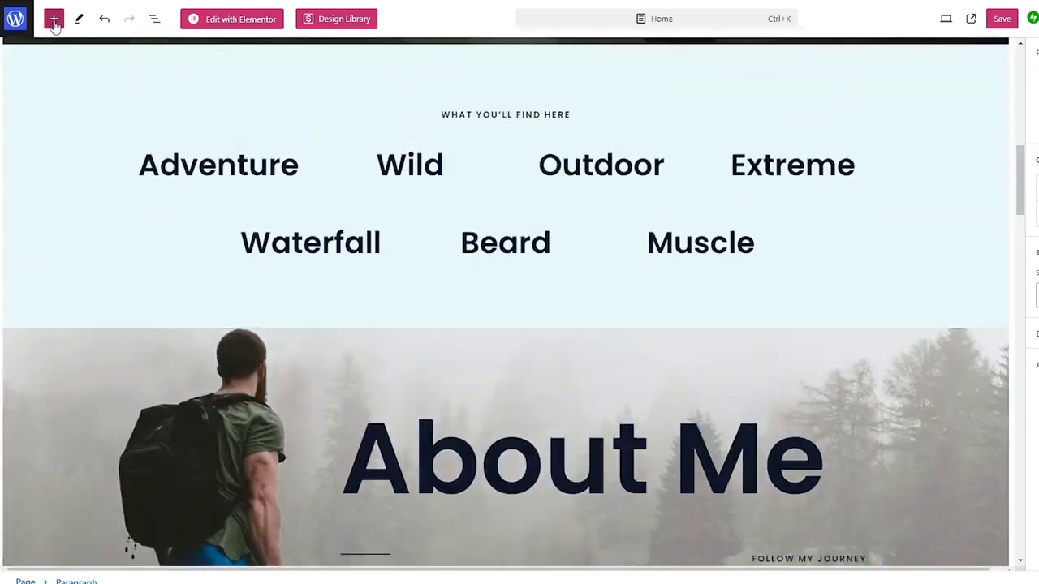
- Browse the Spectra and text blocks in the block library and close it
left_click(54, 18)
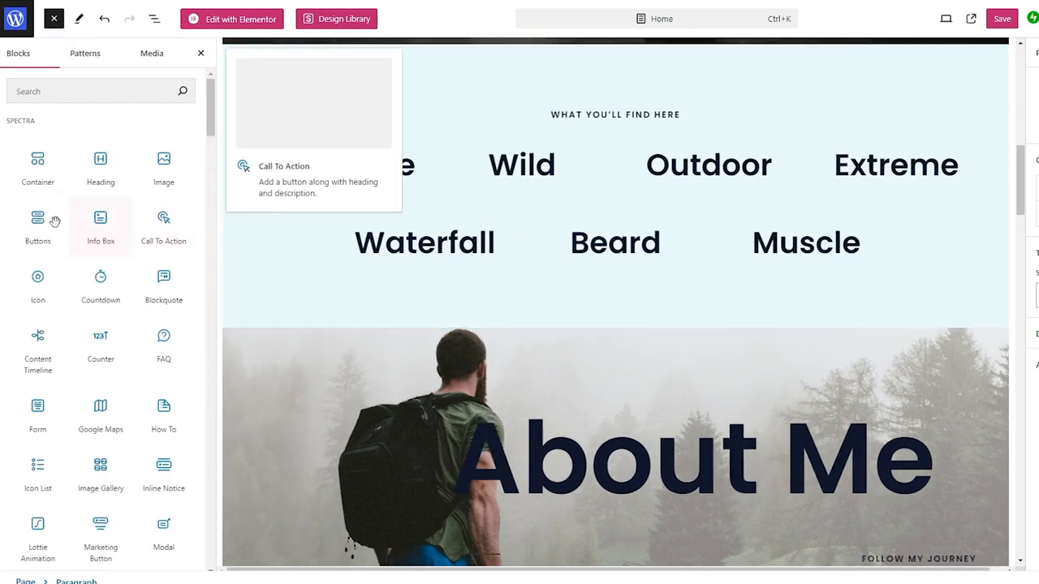
scroll(83, 311, "down", 10)
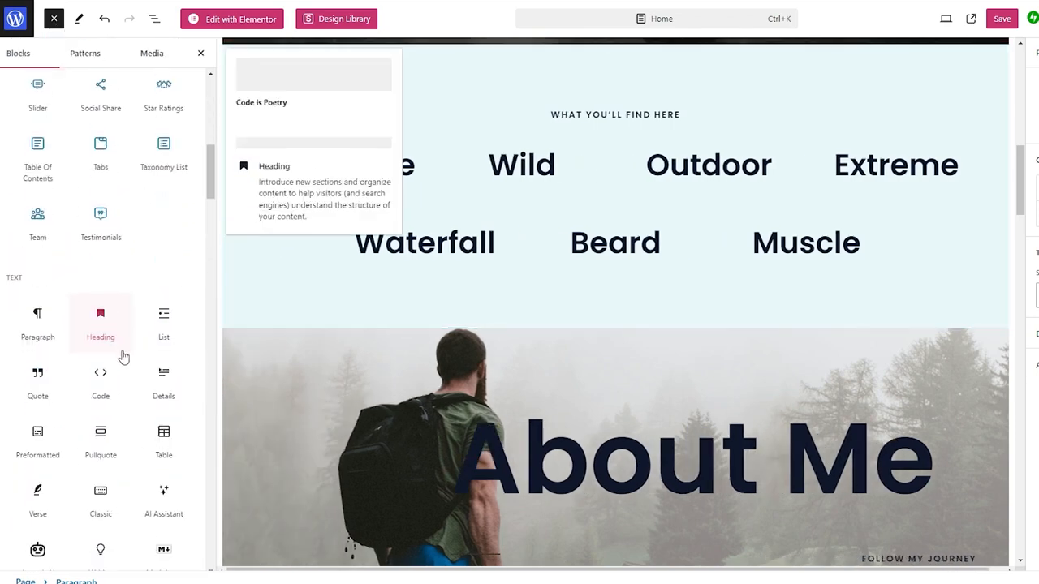
scroll(122, 354, "up", 5)
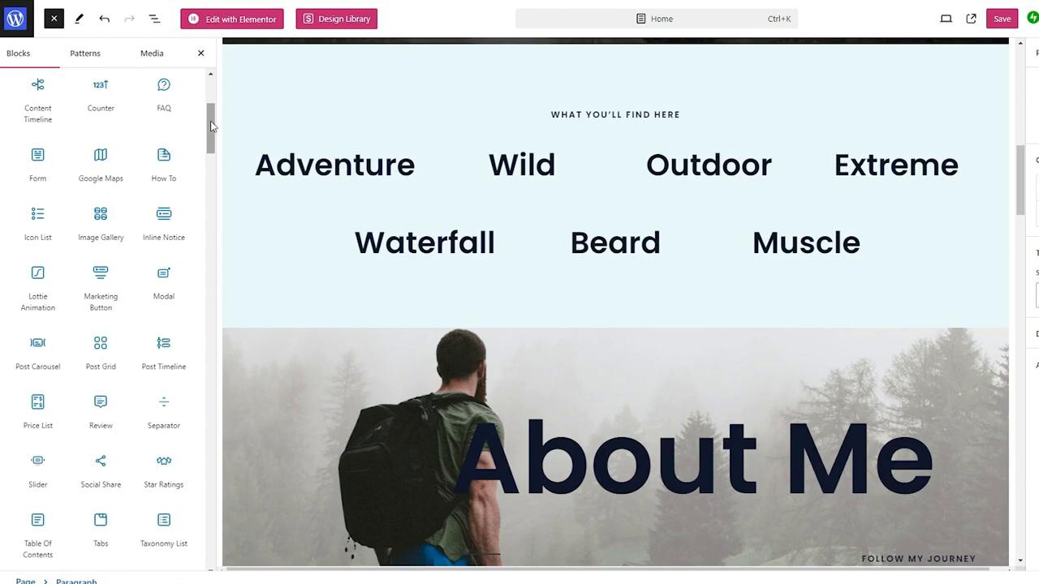
scroll(208, 123, "up", 5)
left_click(200, 53)
scroll(399, 194, "up", 9)
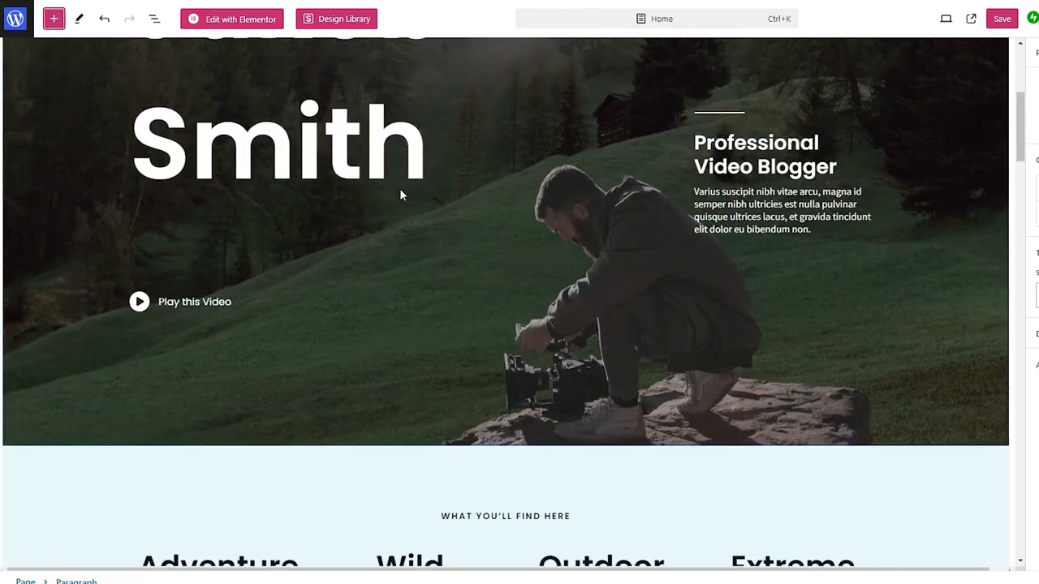
- Examine the hero section by selecting its large heading and the "Play this Video" list item in turn
scroll(438, 225, "down", 2)
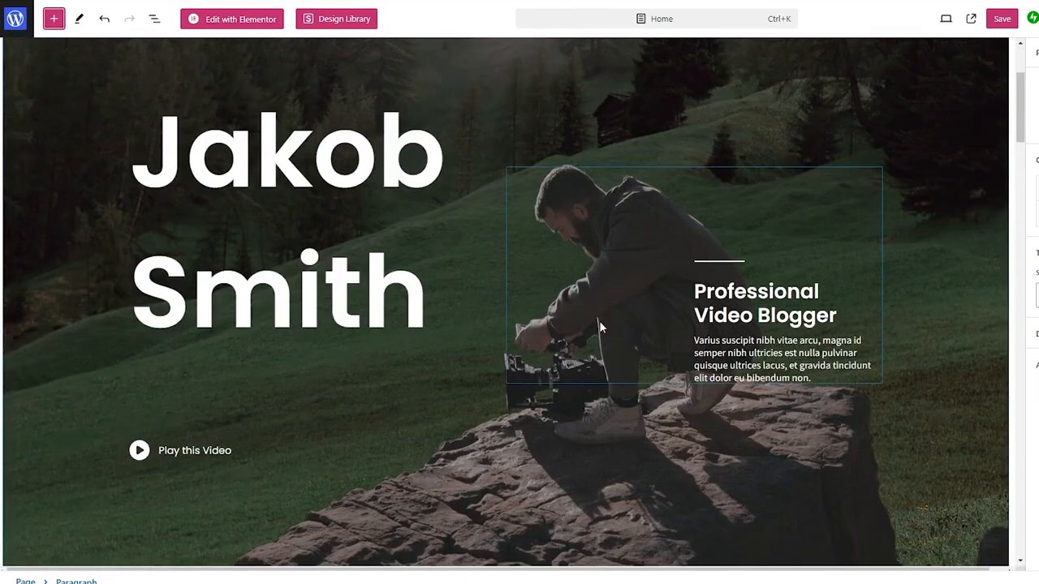
scroll(598, 320, "up", 3)
scroll(530, 206, "down", 2)
scroll(529, 206, "up", 3)
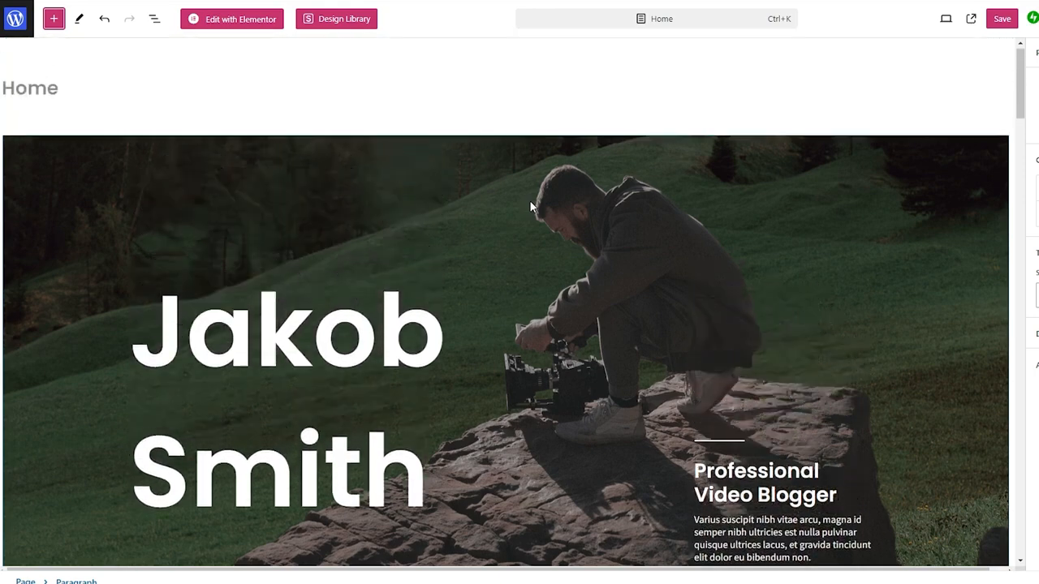
scroll(529, 206, "down", 4)
left_click(316, 229)
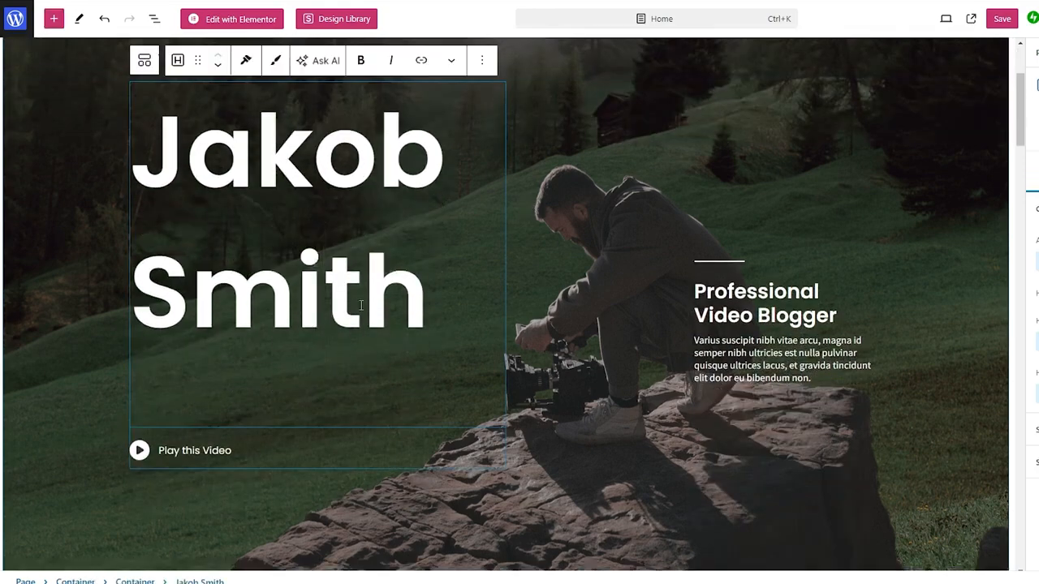
key("End")
left_click(195, 457)
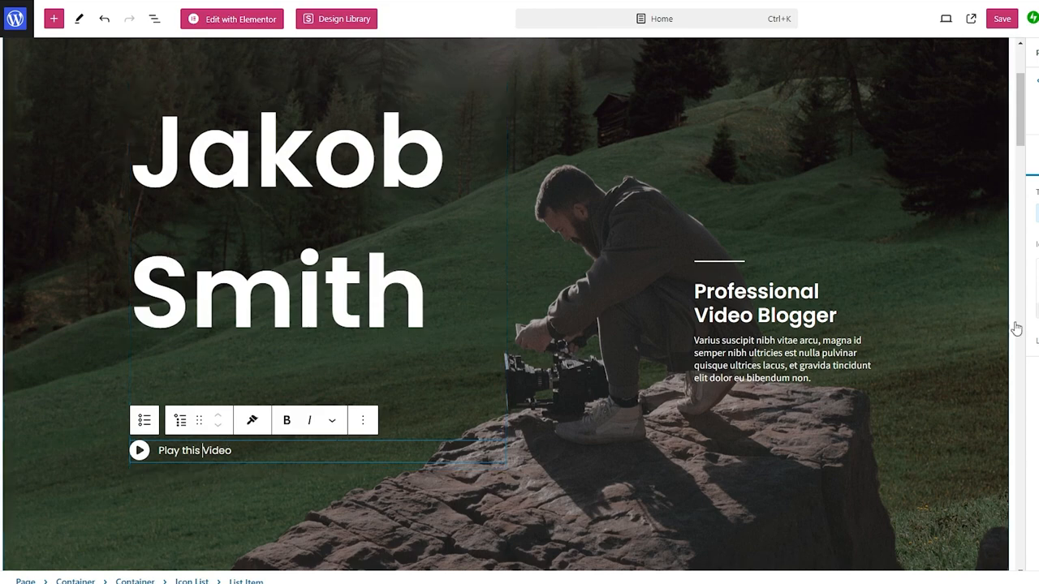
scroll(337, 414, "up", 3)
left_click(337, 414)
scroll(341, 412, "down", 3)
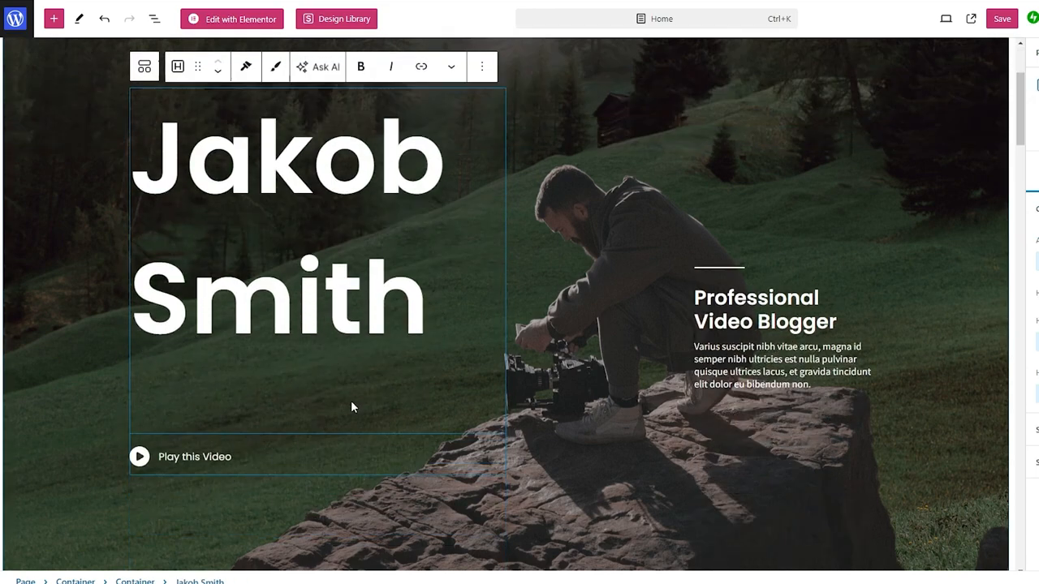
- Replace the hero section's large heading with "Wen Media"
left_click_drag(424, 317, 147, 206)
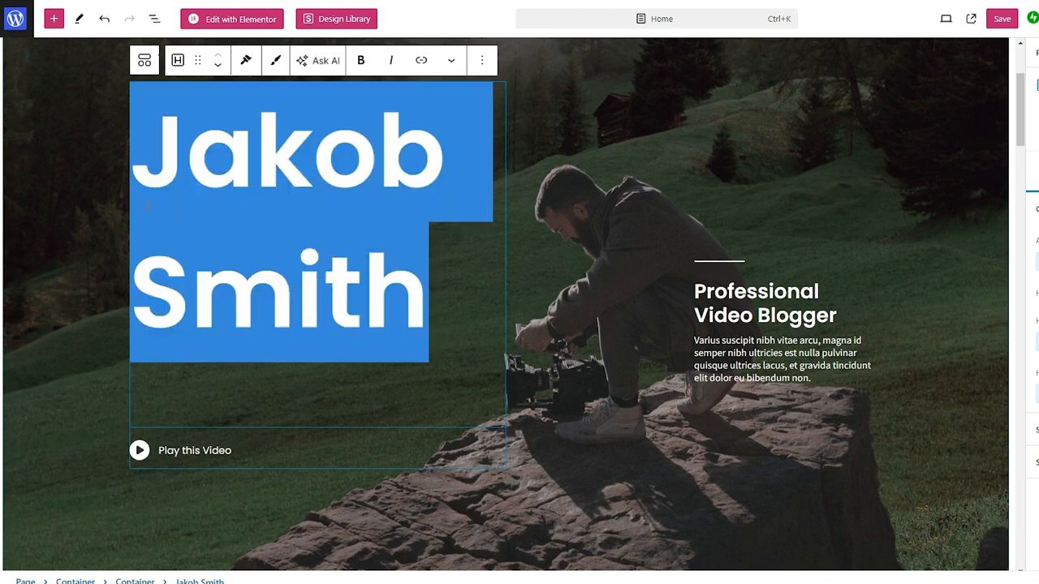
left_click(146, 207)
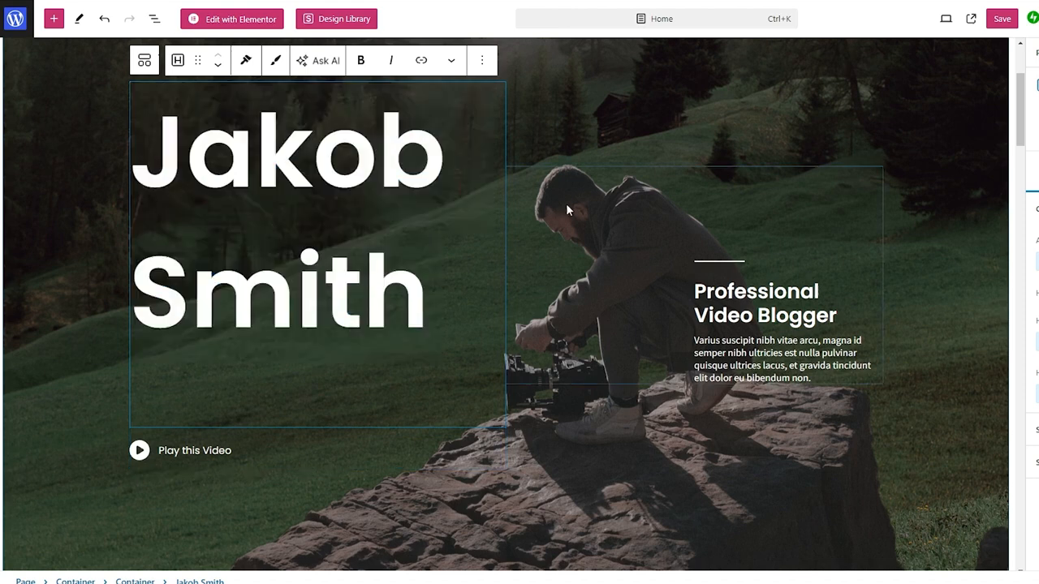
left_click_drag(422, 293, 138, 205)
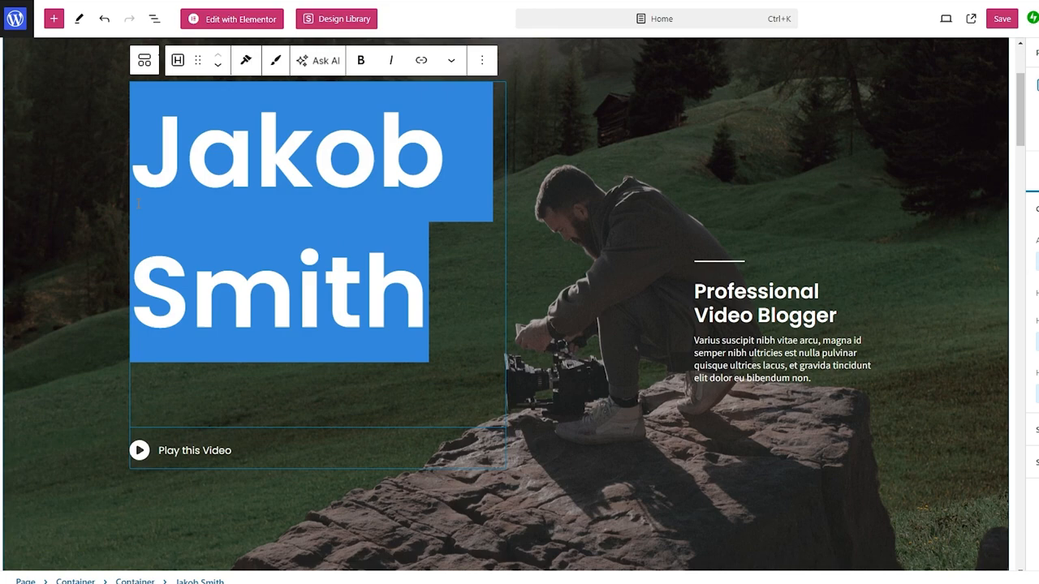
scroll(138, 205, "up", 2)
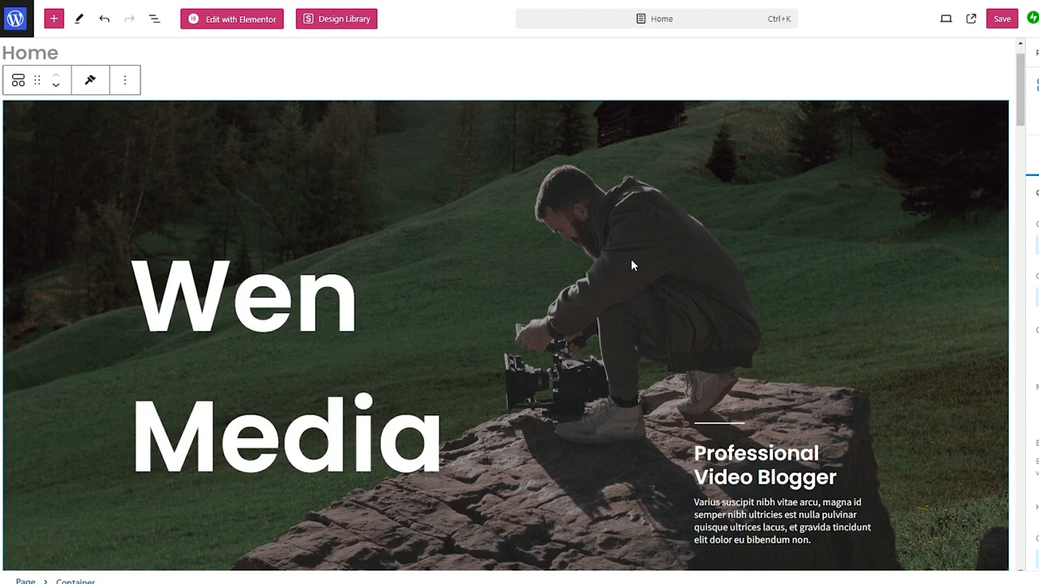
- Select the hero container and open its background style settings
scroll(649, 249, "up", 1)
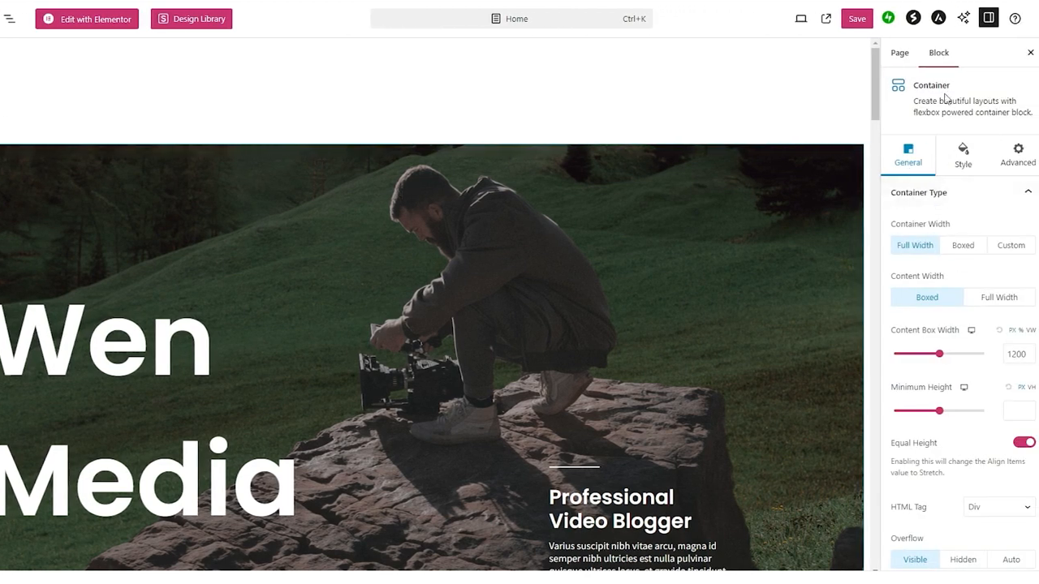
scroll(1006, 195, "down", 1)
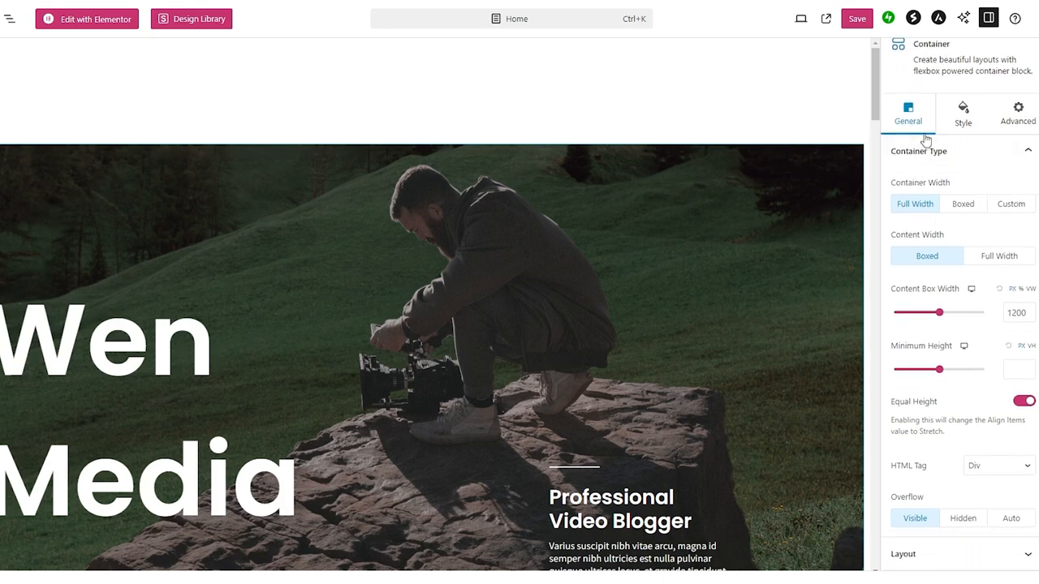
left_click(945, 122)
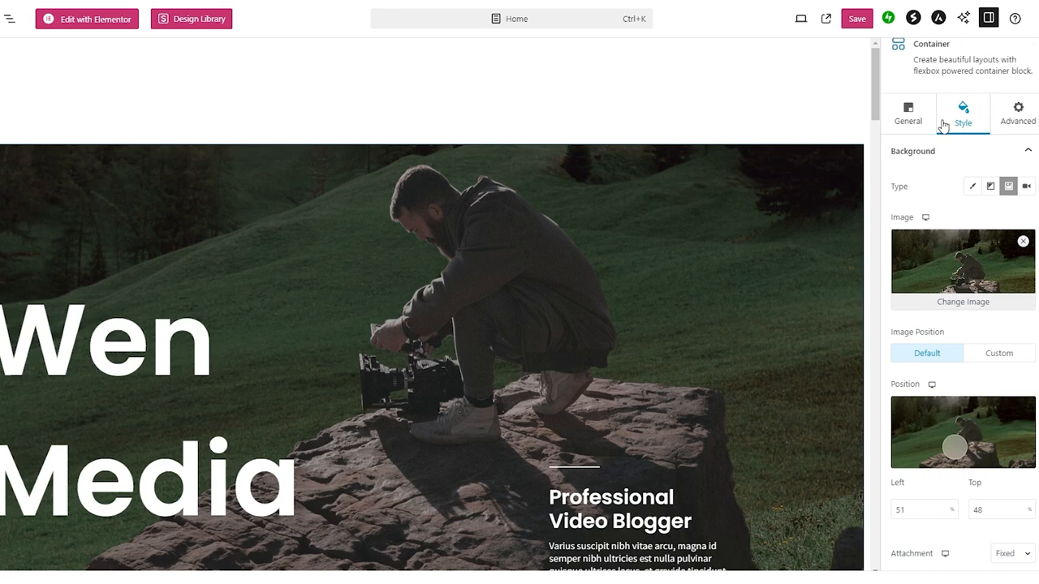
left_click(1008, 116)
left_click(984, 151)
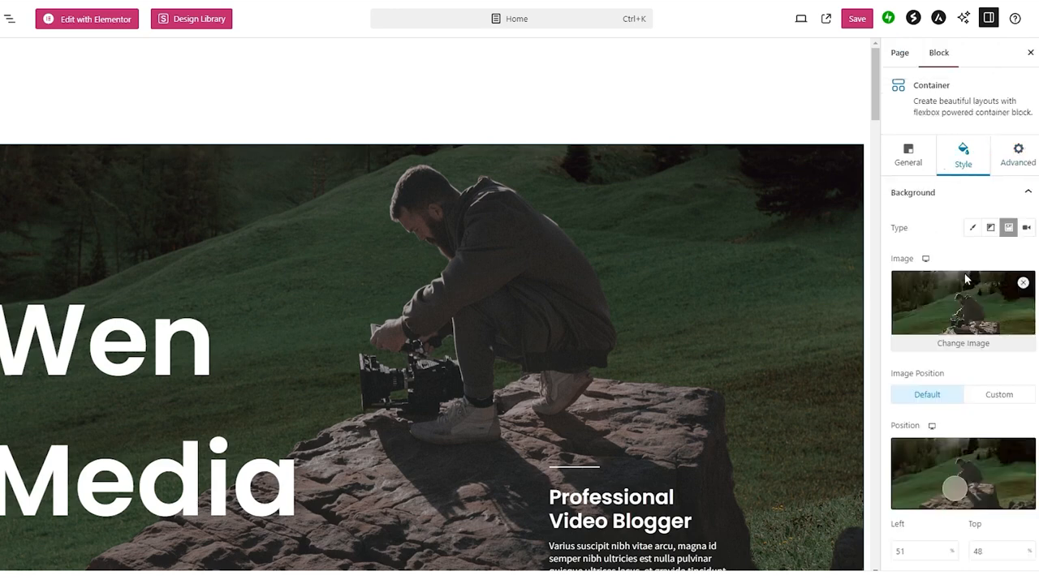
- Move the hero background image's focal point to 57% left and 34% top, checking the result while moving through the page
scroll(947, 361, "down", 3)
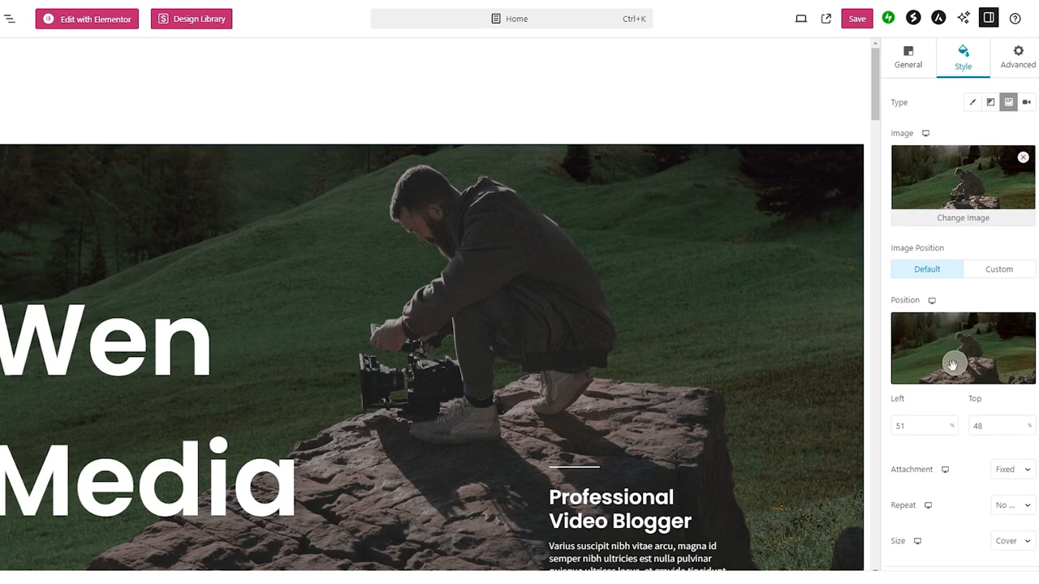
left_click_drag(956, 362, 964, 348)
scroll(600, 315, "down", 5)
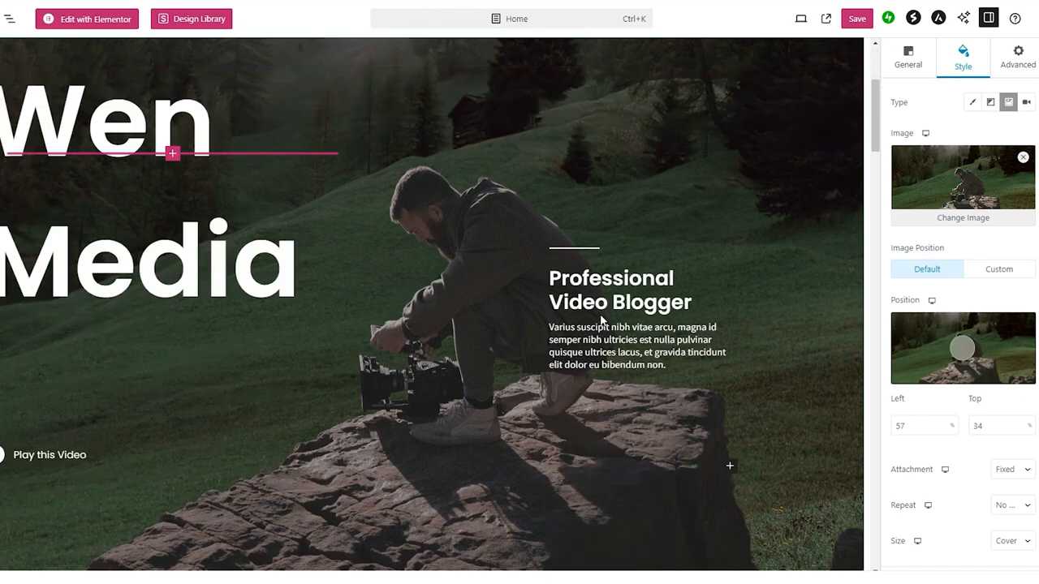
scroll(599, 316, "up", 4)
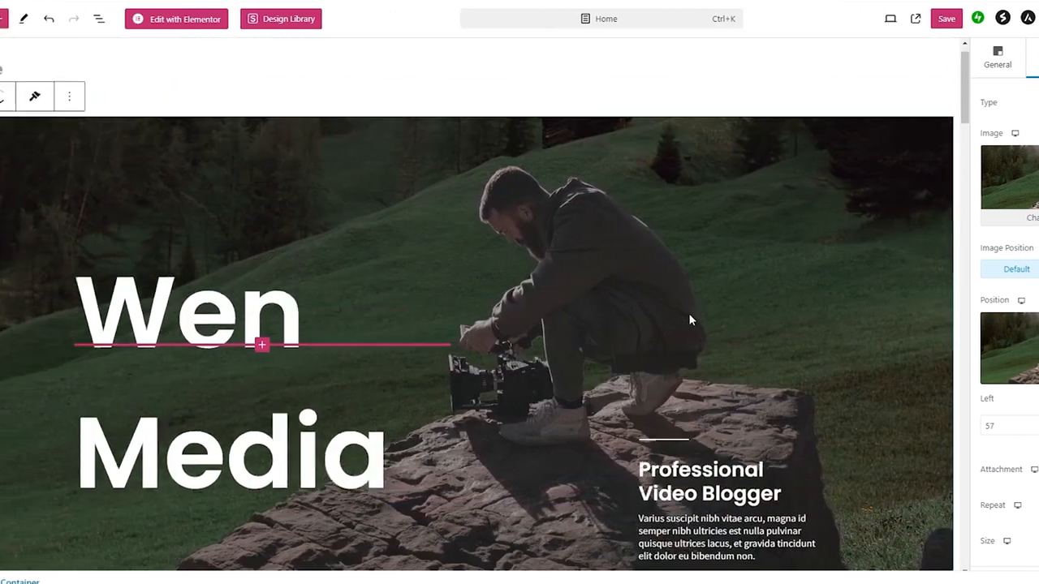
scroll(641, 317, "down", 3)
scroll(685, 324, "down", 6)
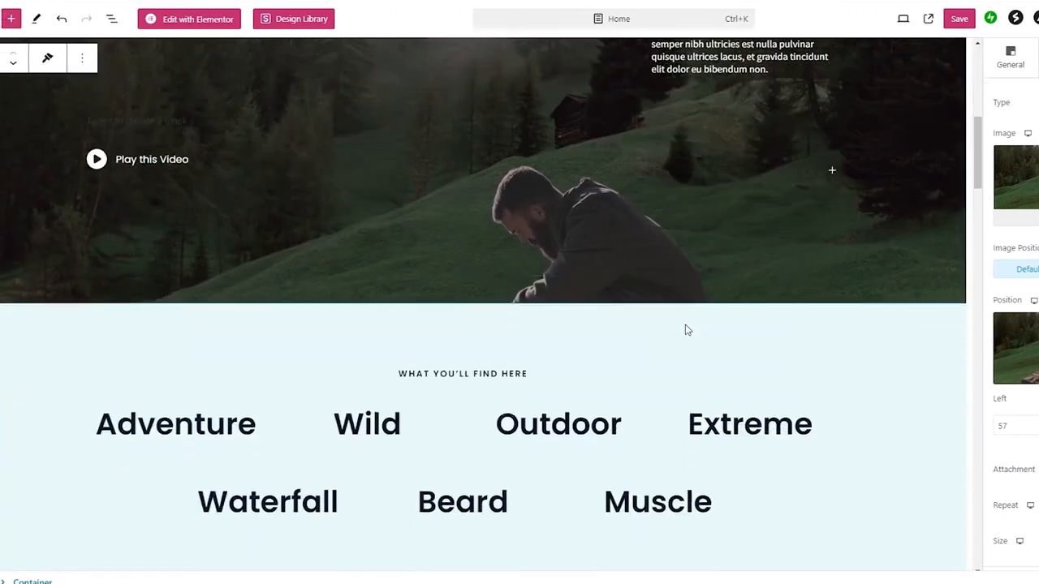
scroll(684, 324, "up", 8)
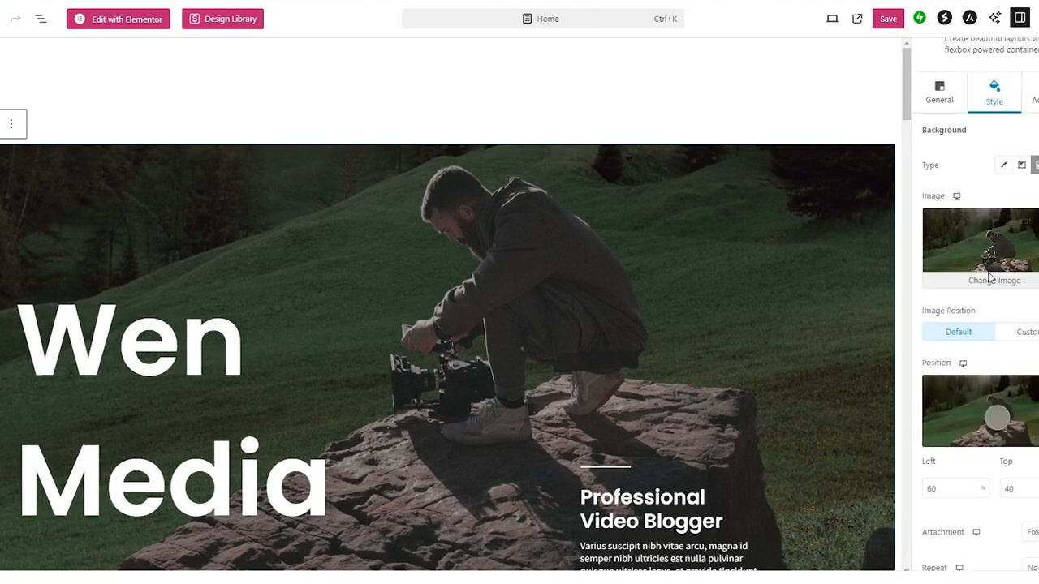
- Search the free images for "photography" and set the photographer silhouetted against a yellow sky as the hero background image
left_click(973, 282)
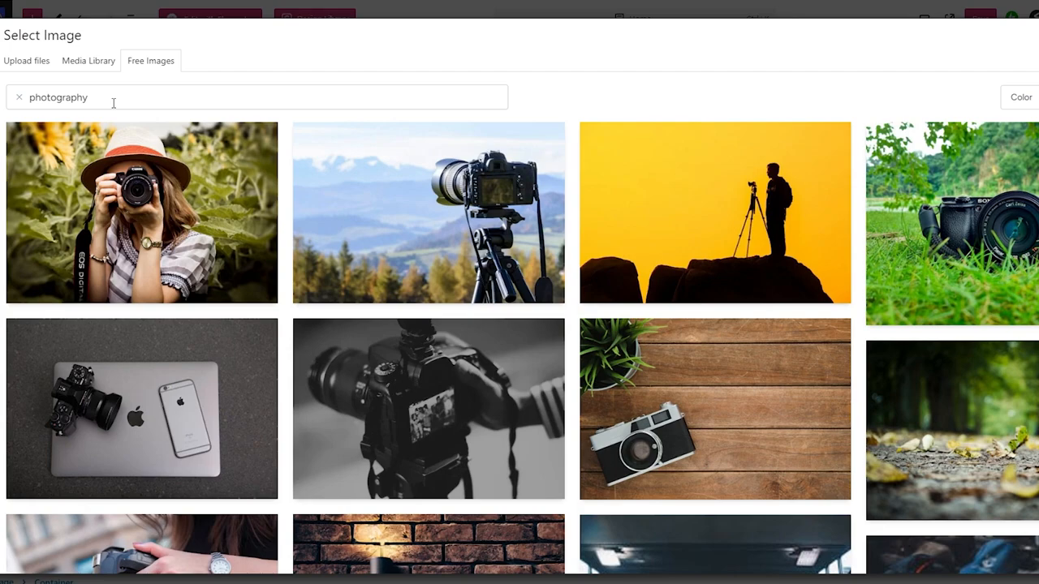
scroll(797, 335, "down", 6)
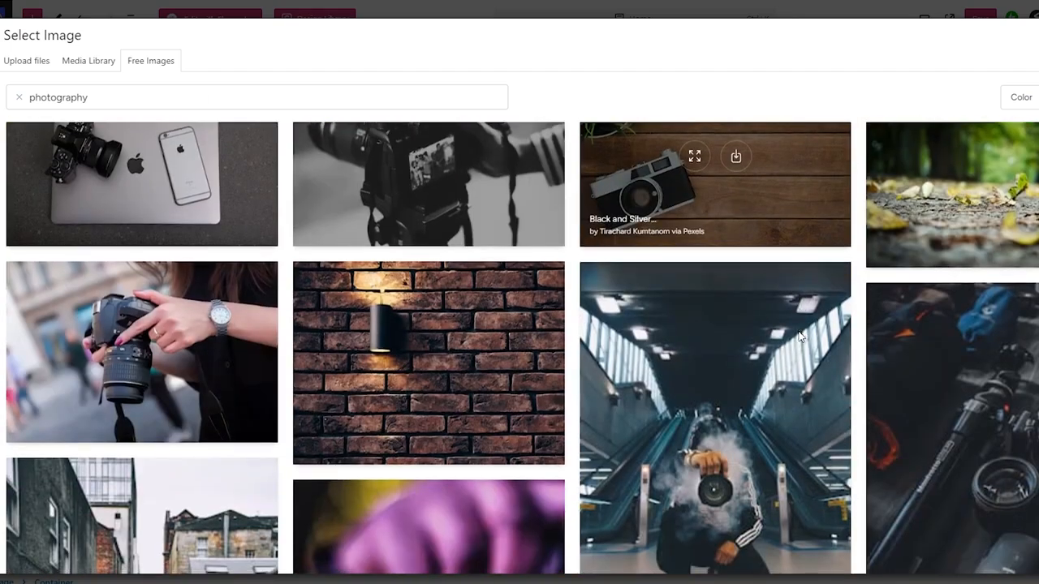
scroll(798, 330, "down", 4)
scroll(798, 330, "up", 10)
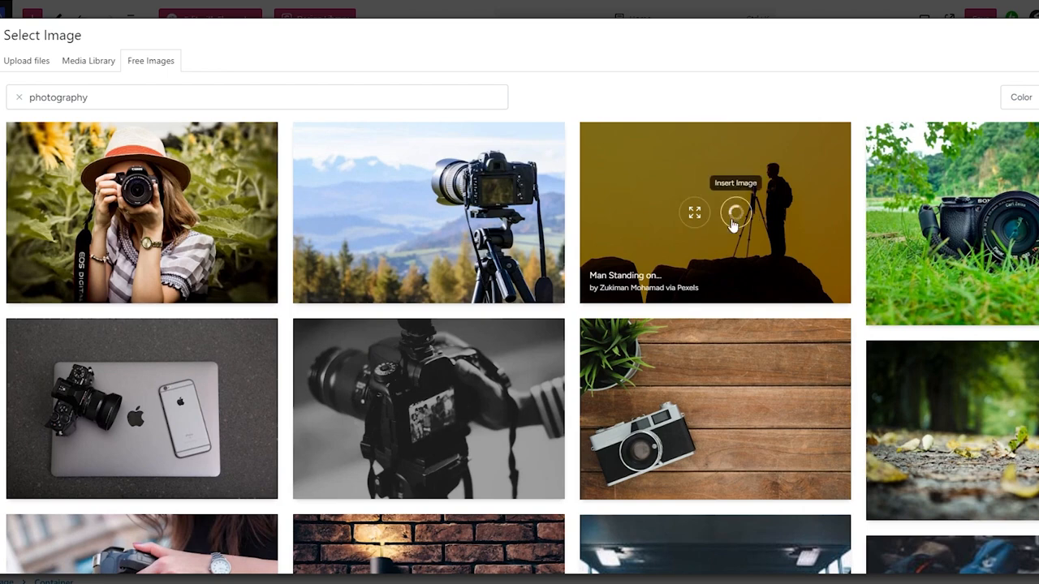
- Reposition the new hero background image's focal point to 65% left and 7% top, checking how it sits behind the text
scroll(571, 289, "down", 5)
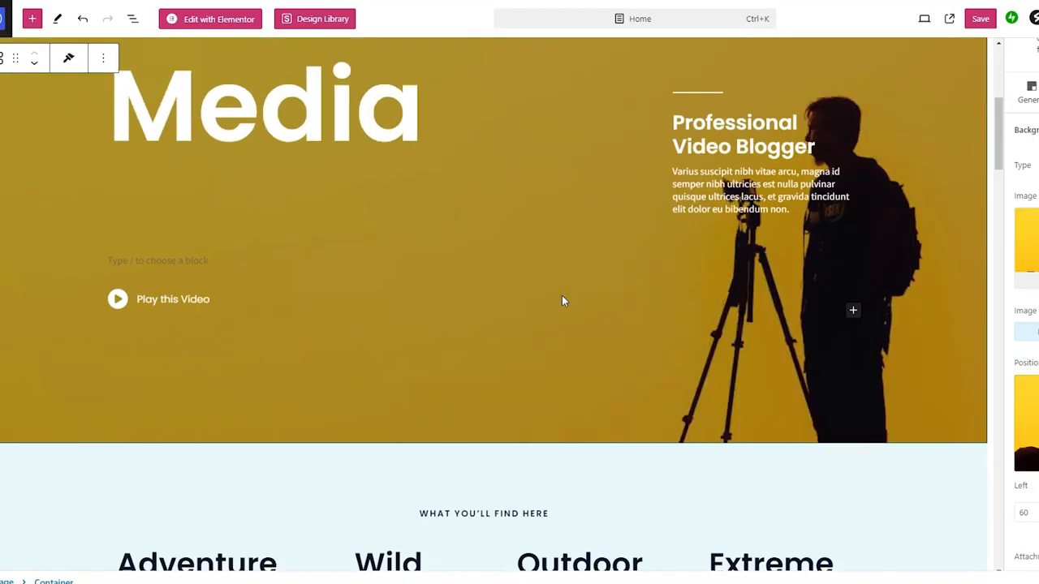
scroll(776, 288, "up", 4)
scroll(777, 288, "down", 8)
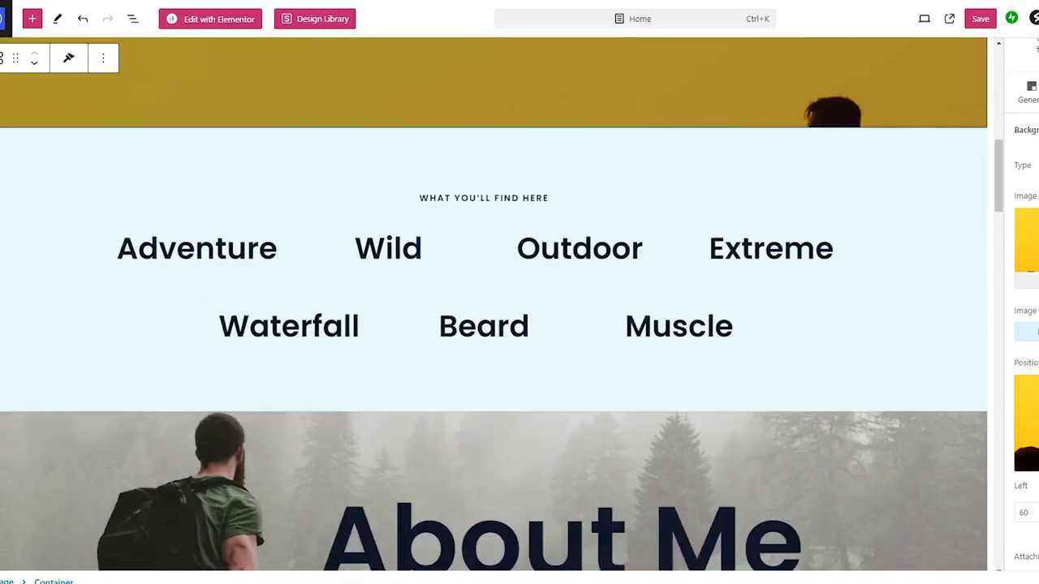
left_click_drag(1037, 422, 1035, 430)
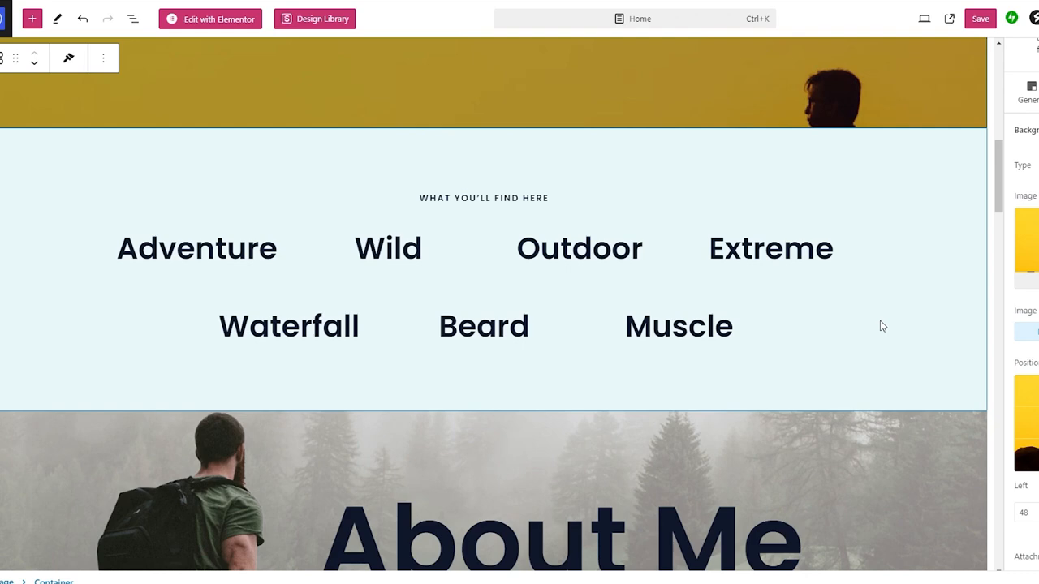
scroll(880, 325, "up", 8)
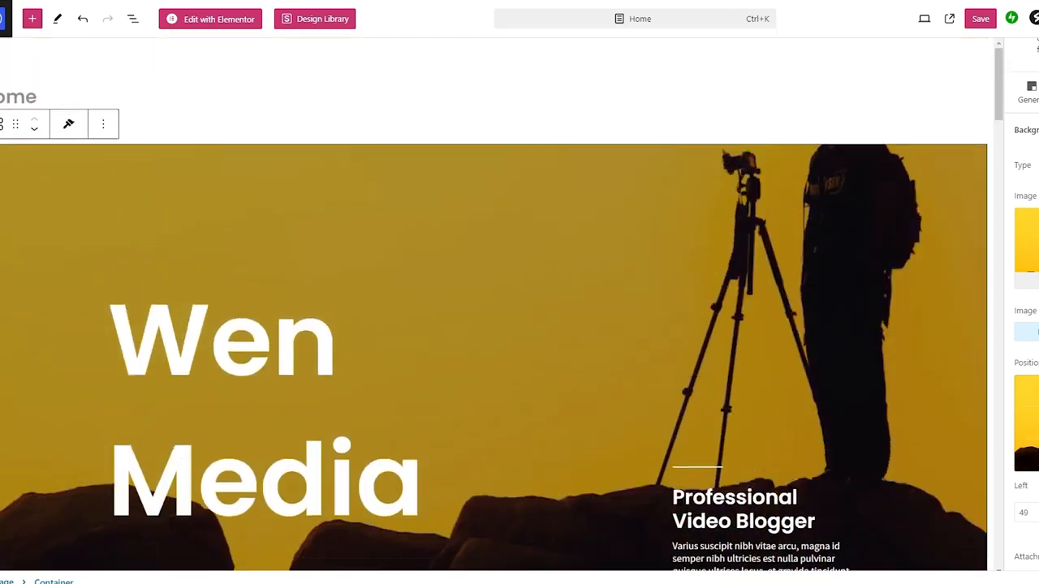
mouse_move(1036, 422)
left_mouse_down()
mouse_move(1038, 437)
mouse_move(1037, 410)
left_mouse_up()
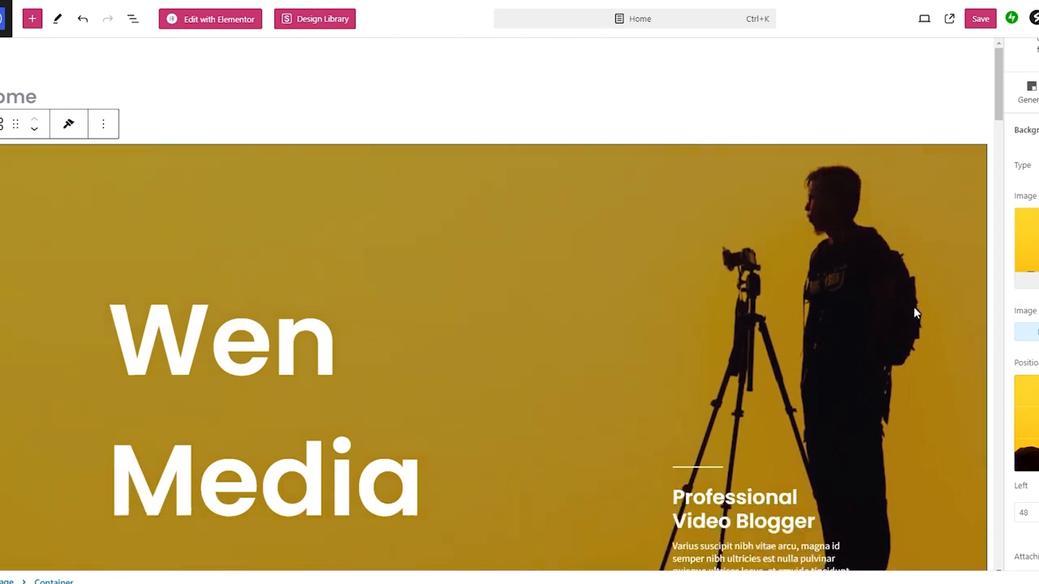
scroll(912, 305, "down", 8)
scroll(913, 306, "up", 5)
scroll(913, 312, "up", 3)
mouse_move(1038, 415)
left_mouse_down()
mouse_move(1038, 430)
mouse_move(1038, 415)
left_mouse_up()
scroll(916, 317, "down", 8)
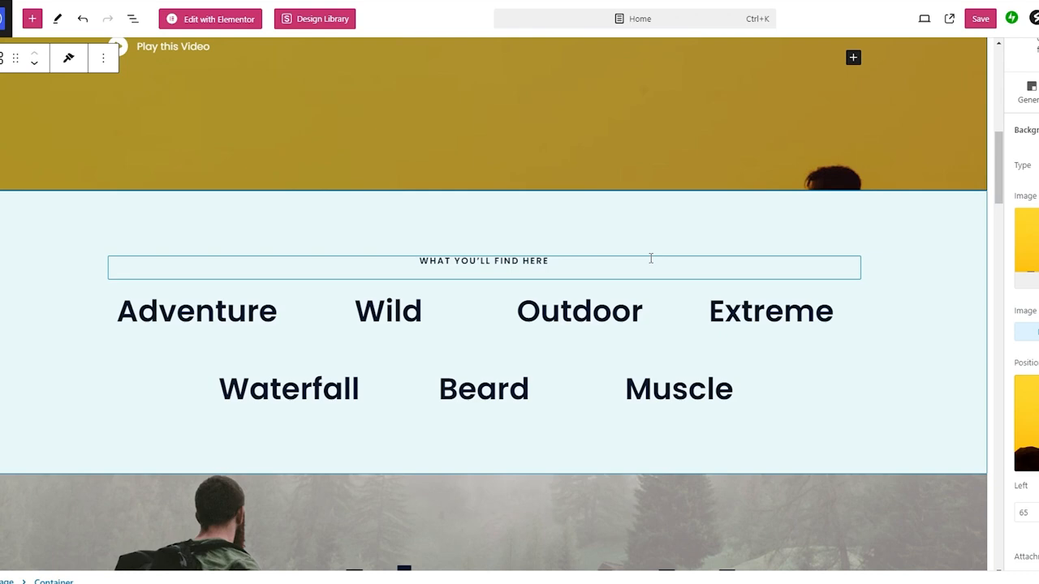
- Link the Youtube list item in the About Me section to the YouTube channel's URL
scroll(650, 258, "down", 5)
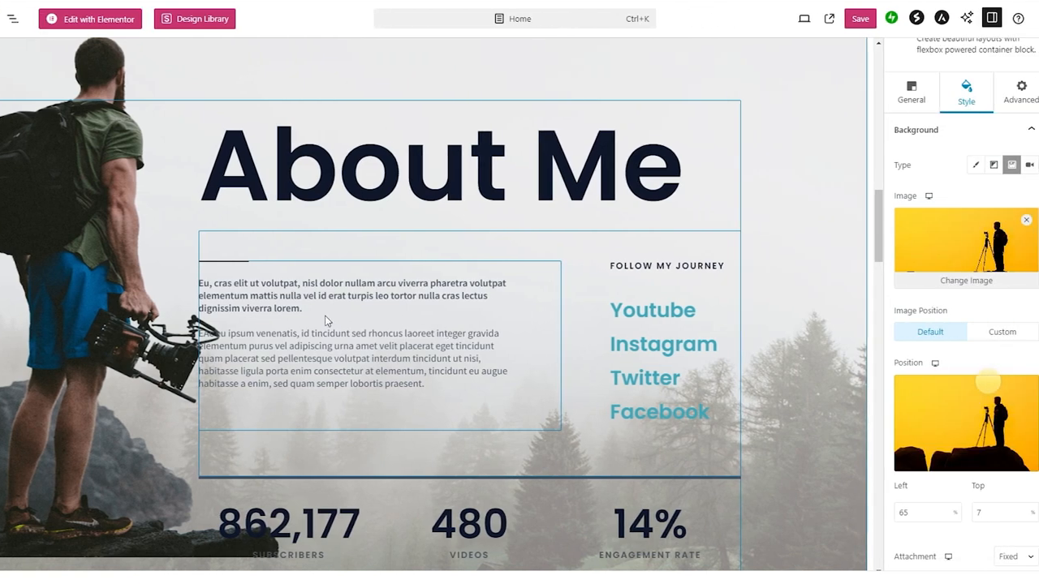
left_click(650, 307)
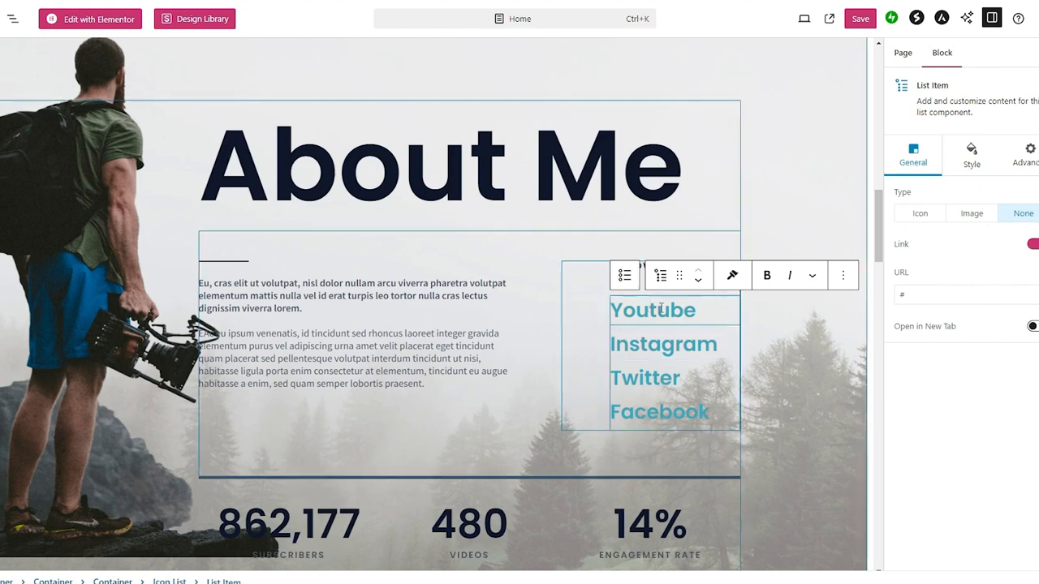
left_click(912, 288)
left_click_drag(921, 290, 895, 295)
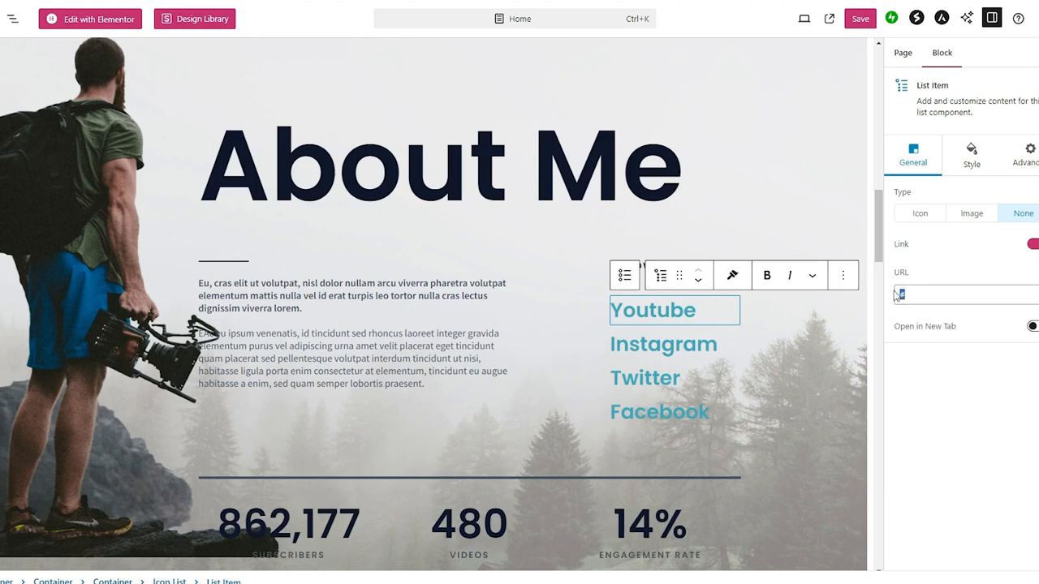
left_click(916, 362)
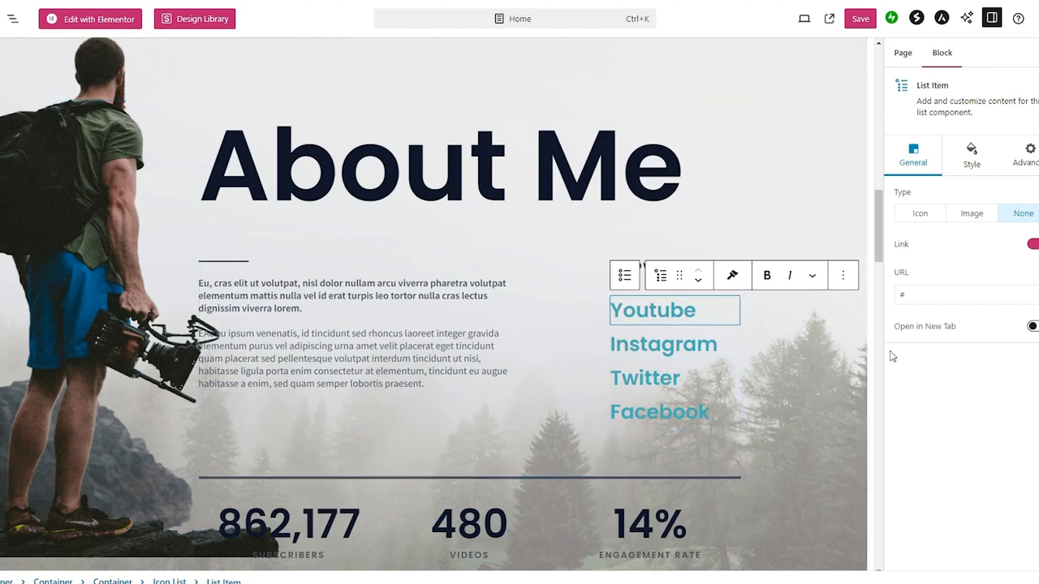
scroll(851, 320, "down", 1)
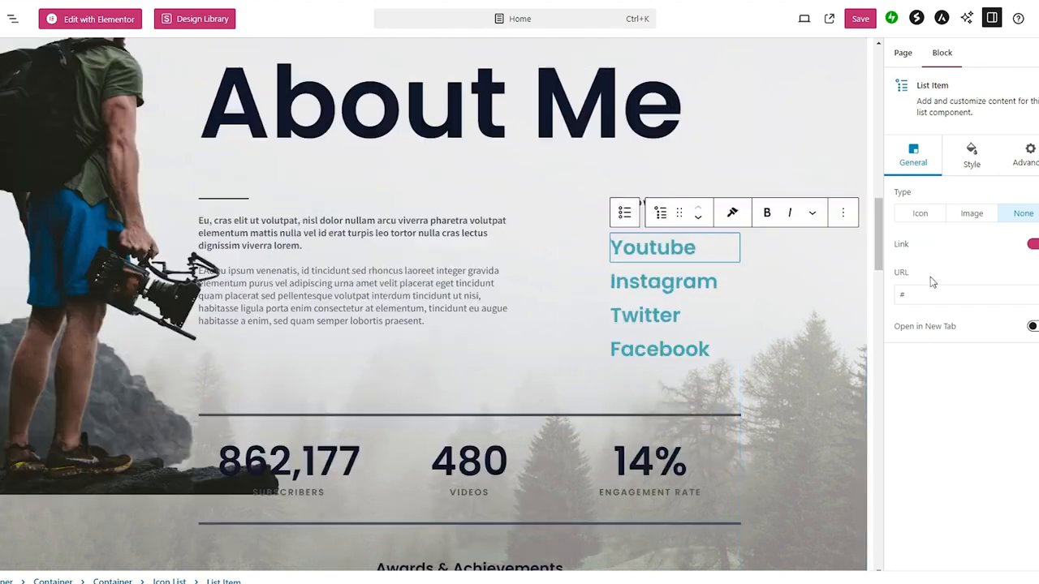
left_click(912, 302)
type("https://www.youtube.com/@PeterM")
left_click(968, 430)
double_click(663, 253)
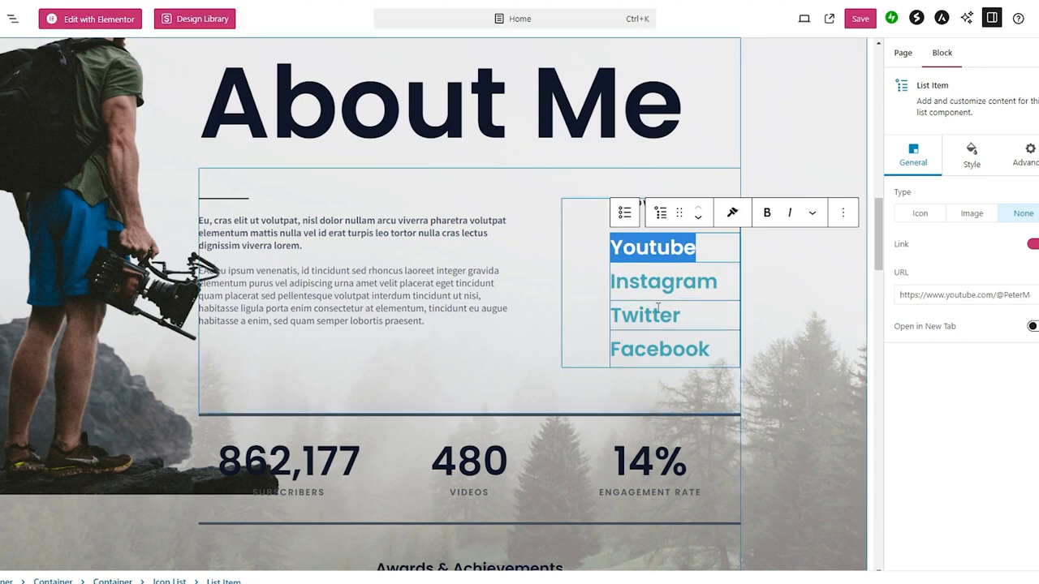
- Search the block library for "icons" and insert two Icon blocks beneath the social links in the About Me section
left_click(1003, 434)
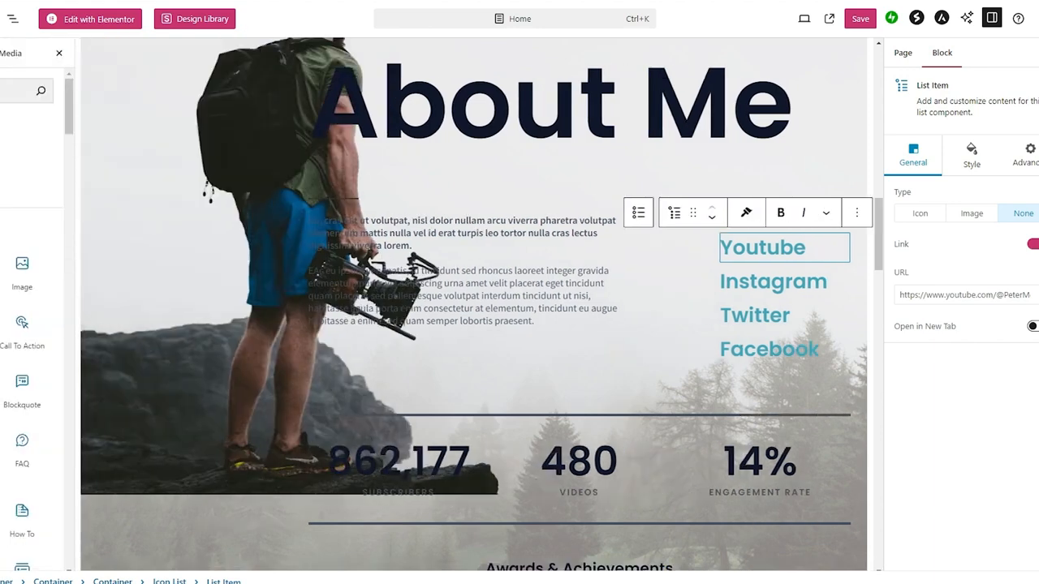
scroll(31, 319, "down", 10)
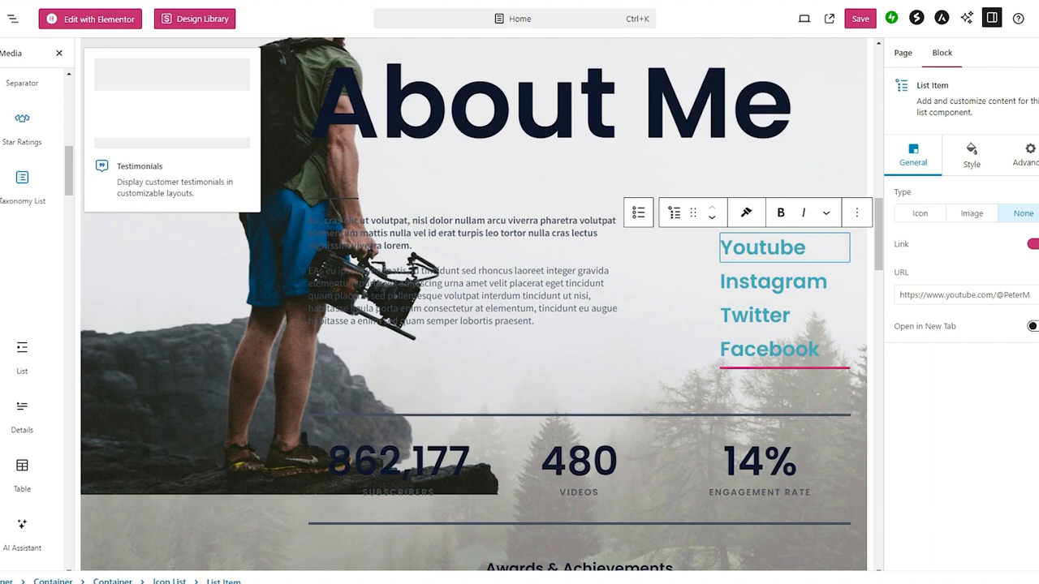
scroll(8, 268, "down", 8)
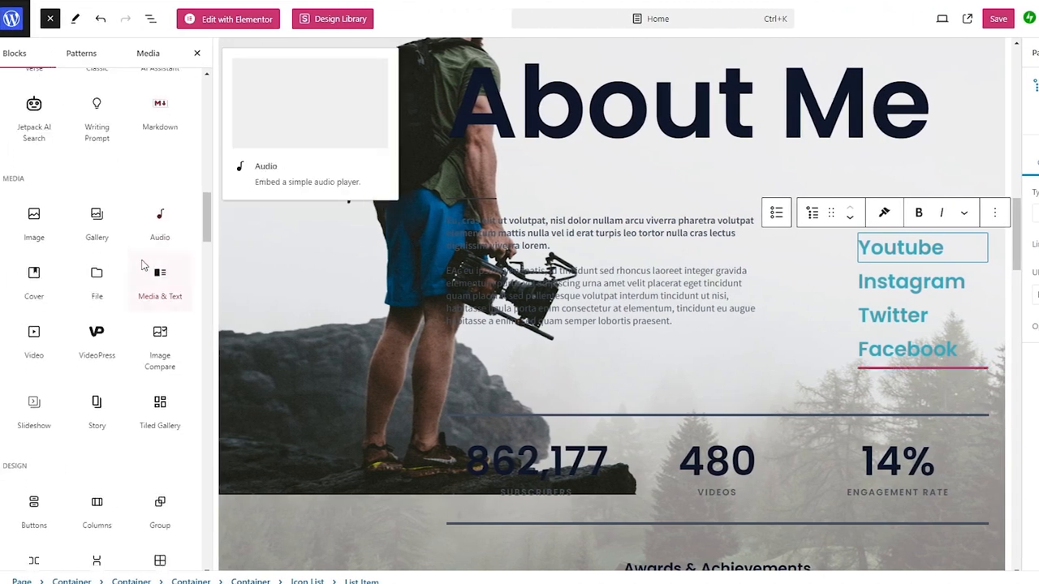
scroll(111, 88, "up", 14)
left_click(110, 98)
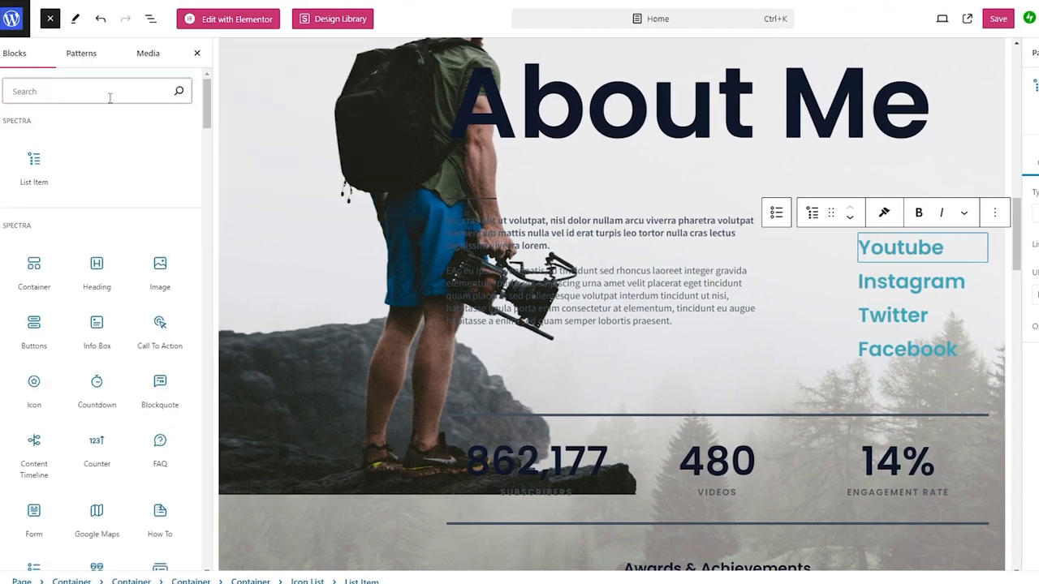
type("icons")
mouse_move(112, 142)
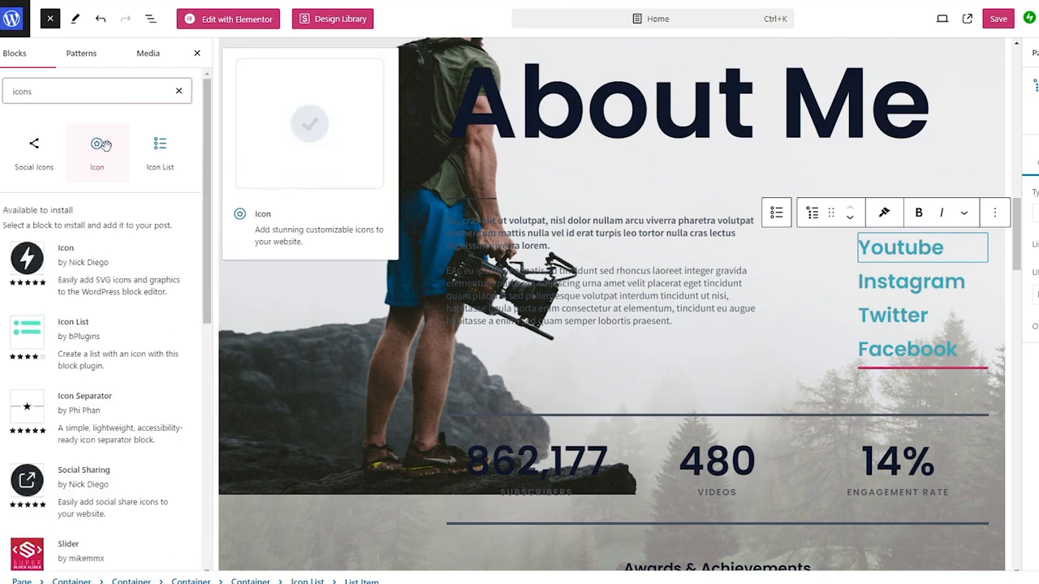
left_click(98, 147)
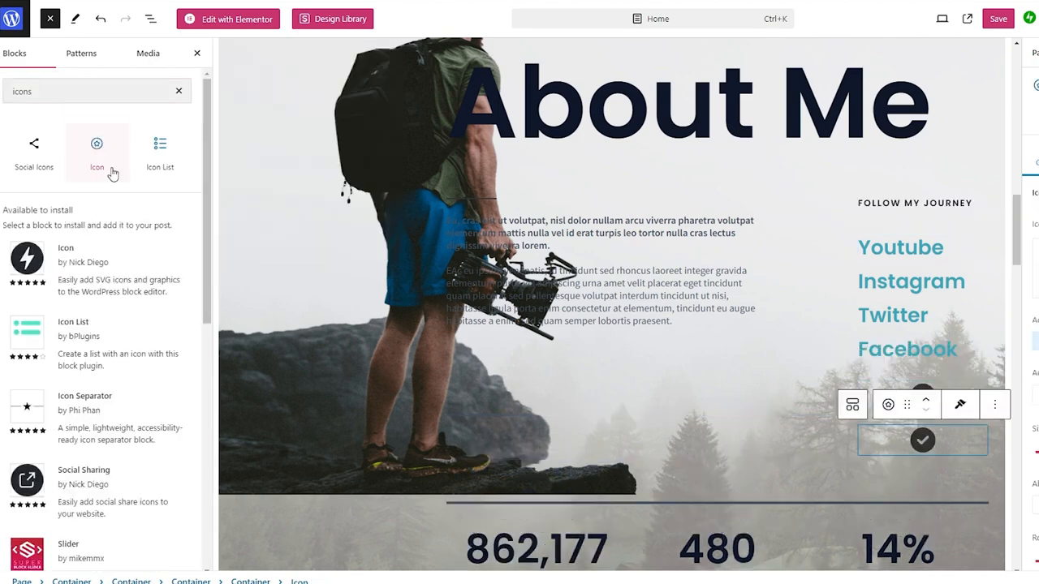
left_click(890, 314)
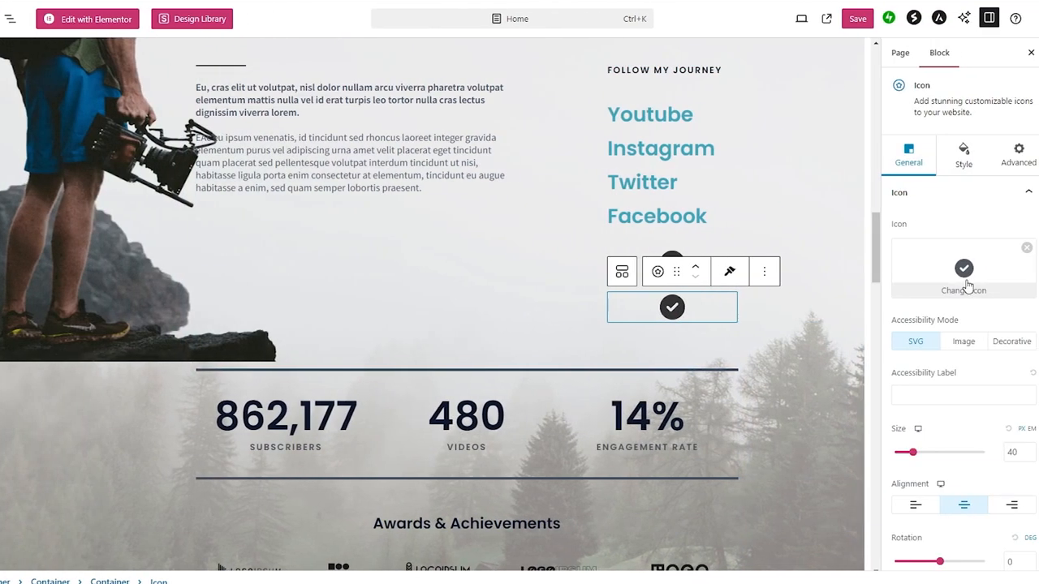
- Replace the lower Icon block's checkmark with the YouTube icon, searching the icon library for "you"
left_click(970, 296)
scroll(398, 350, "down", 8)
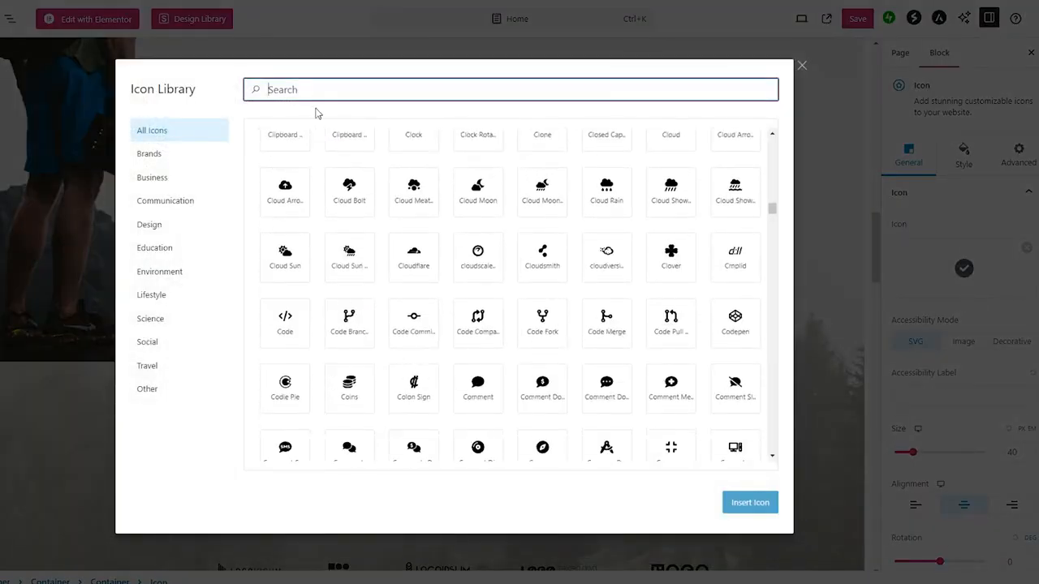
type("you")
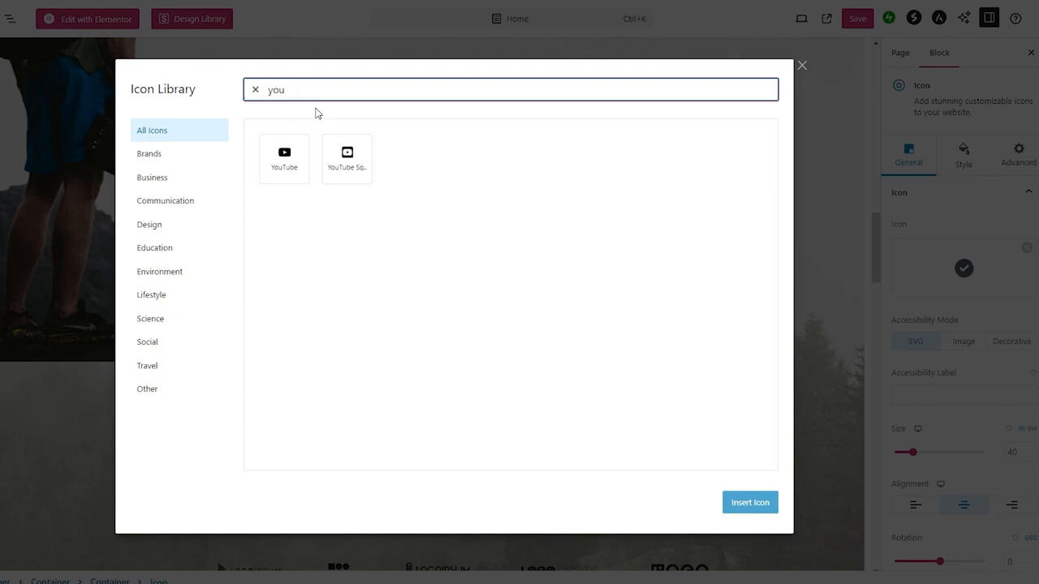
left_click(277, 174)
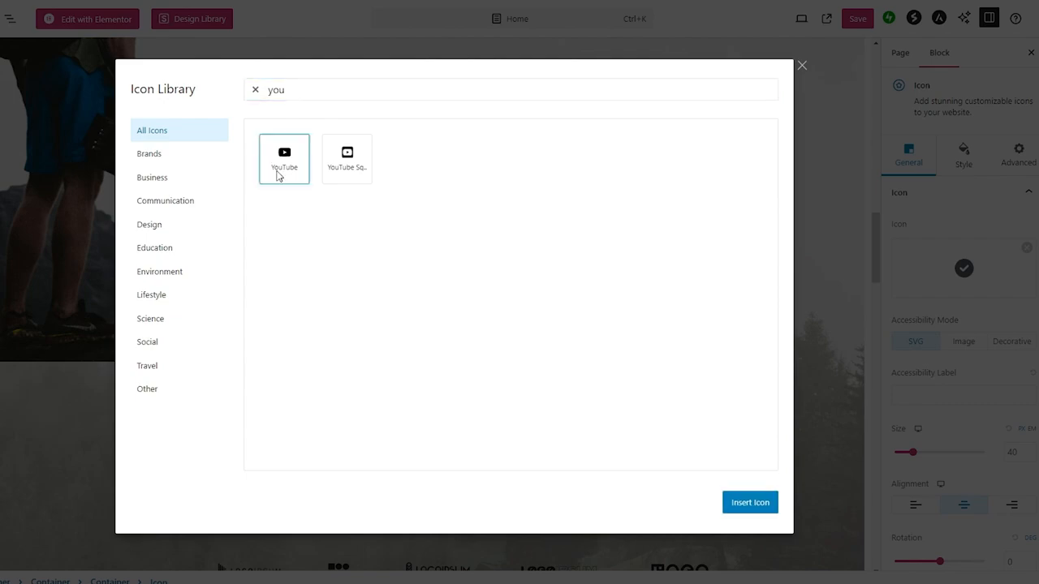
left_click(766, 503)
left_click(800, 308)
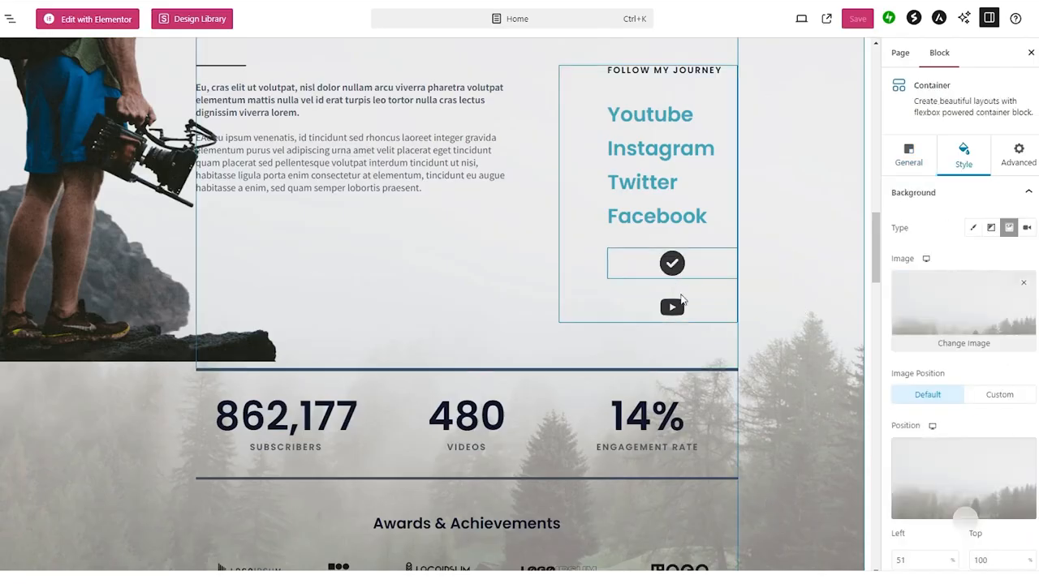
- Try to move the YouTube icon beside the social links list, and undo the resulting row layout
left_click(642, 309)
left_click(691, 304)
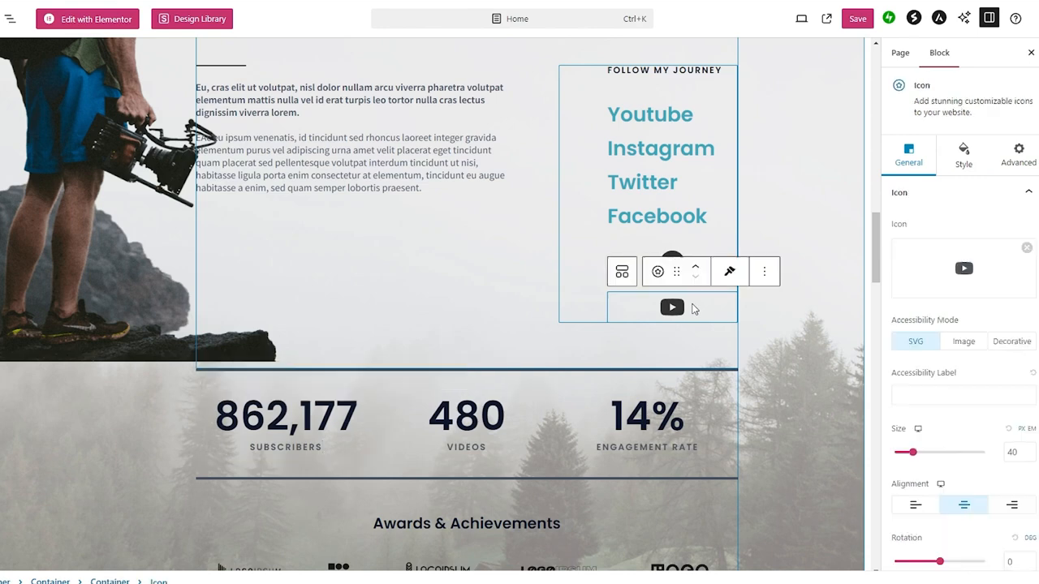
left_click_drag(676, 271, 565, 259)
scroll(747, 327, "down", 4)
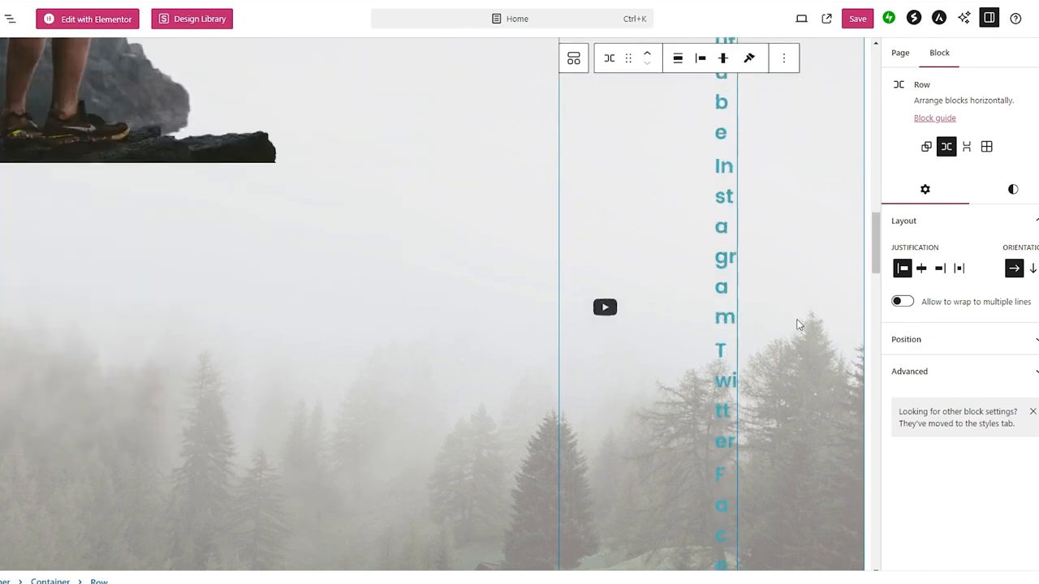
key("ctrl+z")
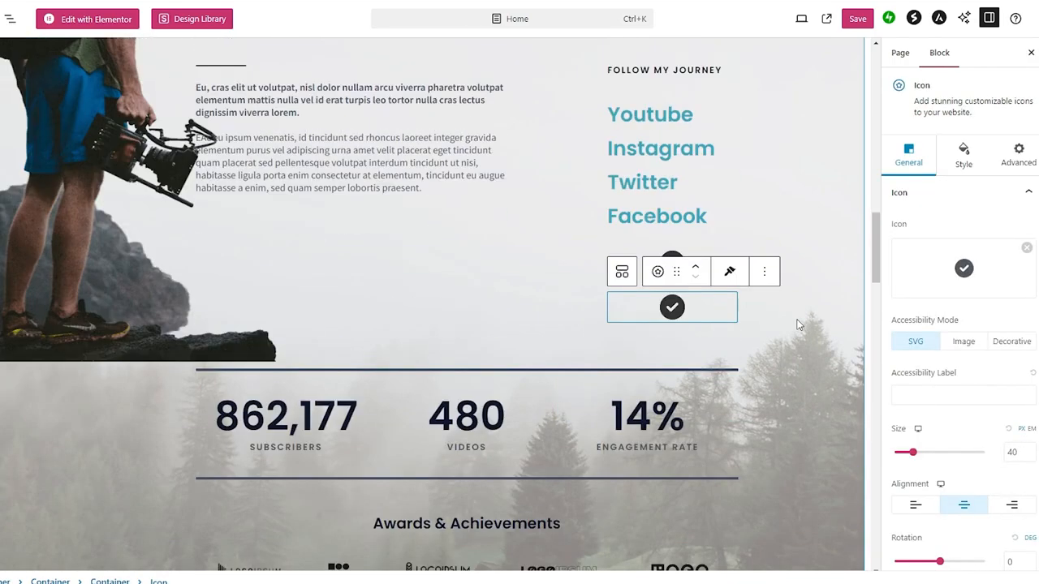
key("ctrl+z")
key("ctrl+z")
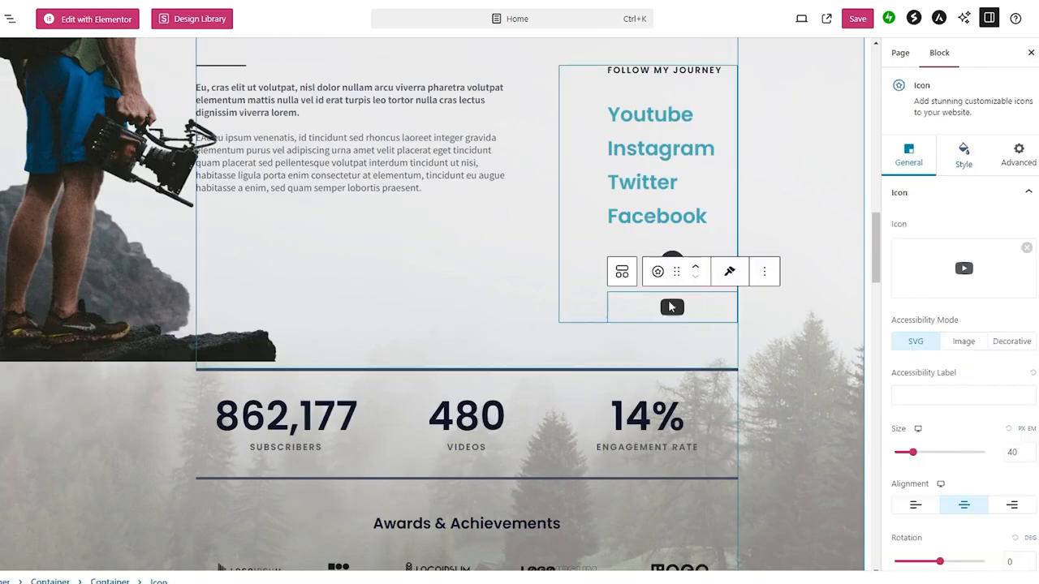
left_click(818, 312)
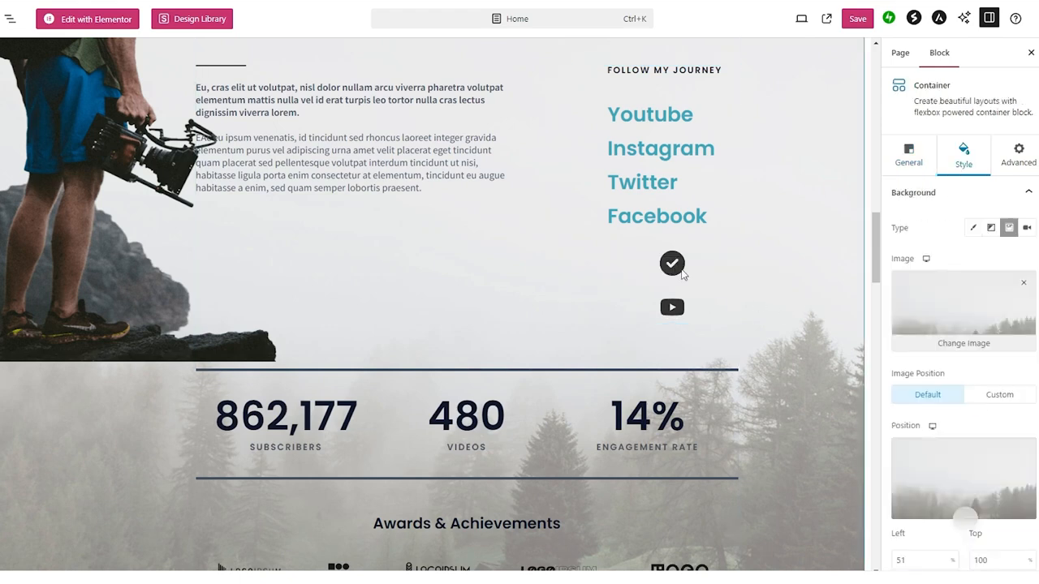
- Delete the remaining checkmark Icon block above the YouTube icon in the About Me section
left_click(680, 268)
left_click_drag(676, 227, 673, 269)
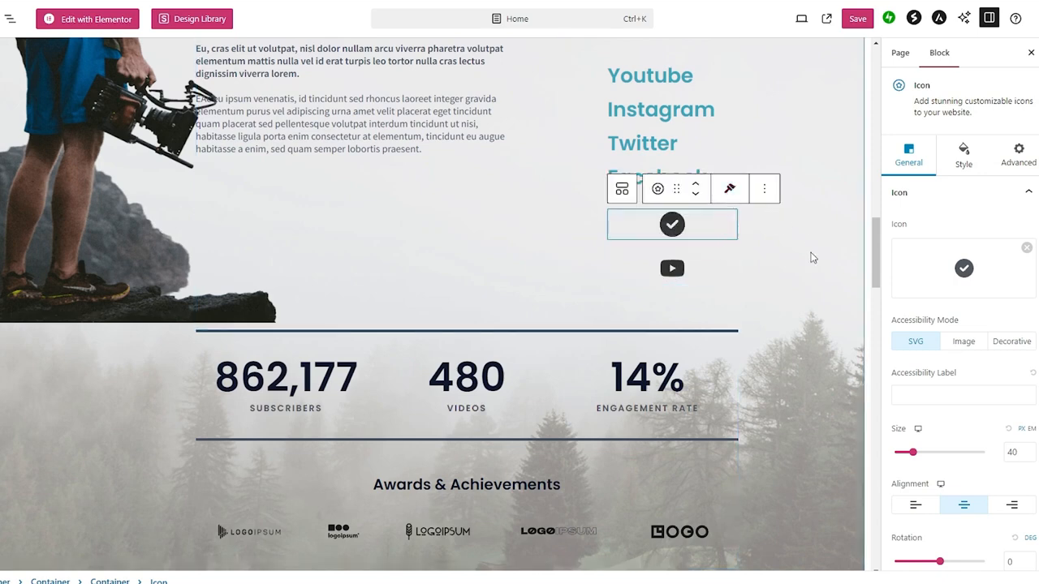
scroll(795, 245, "up", 3)
left_click(691, 301)
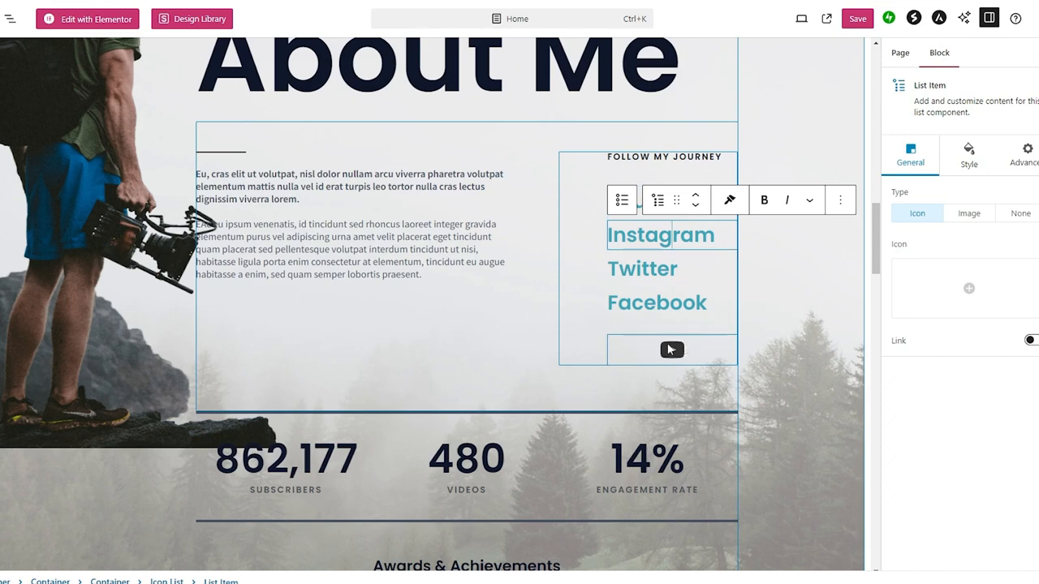
left_click(666, 350)
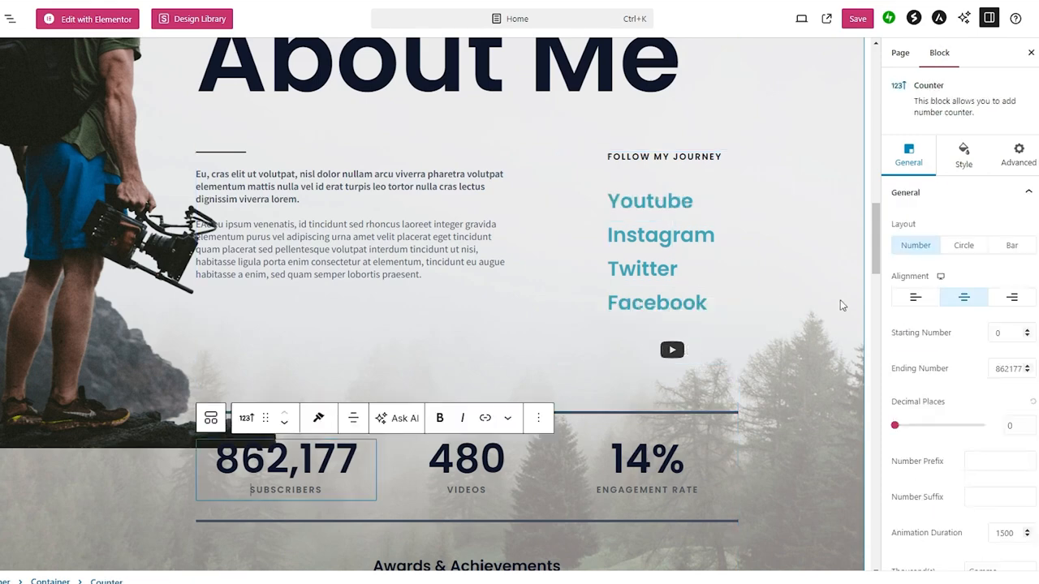
- Open the Subscribers counter's animation options and choose the Fade animation
left_click(943, 195)
left_click(943, 194)
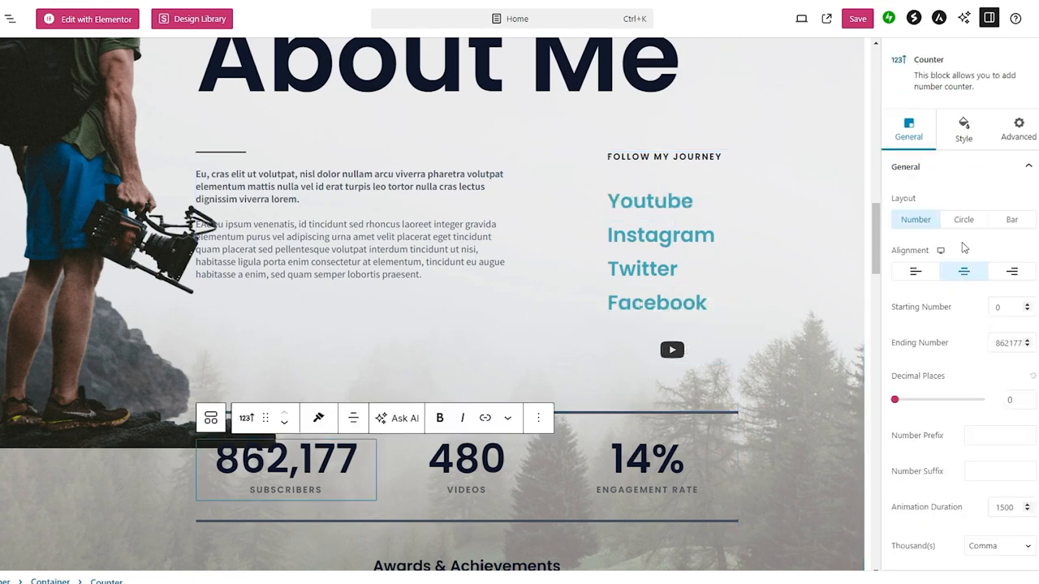
left_click(1018, 153)
left_click(945, 197)
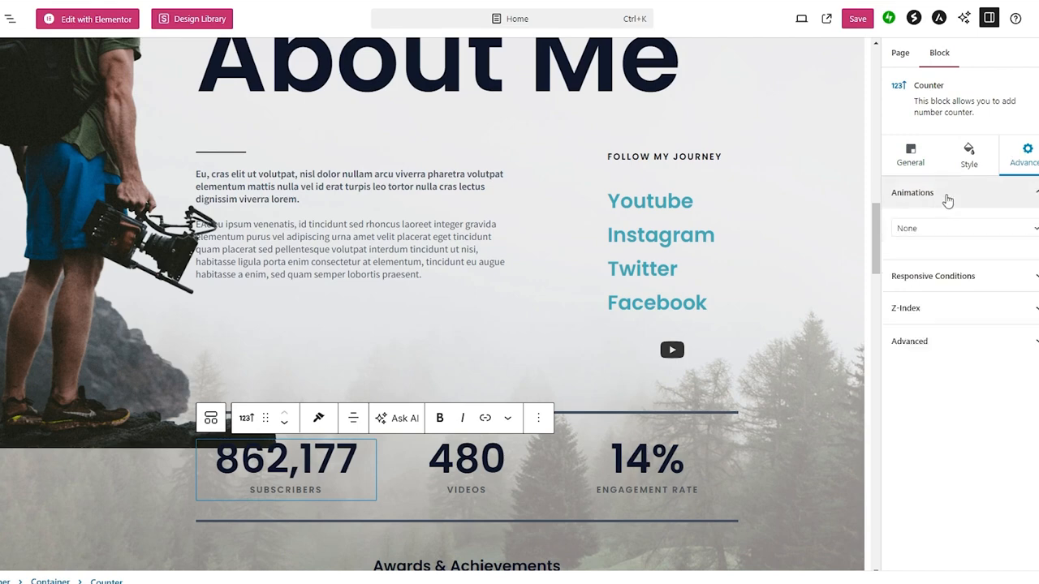
left_click(906, 229)
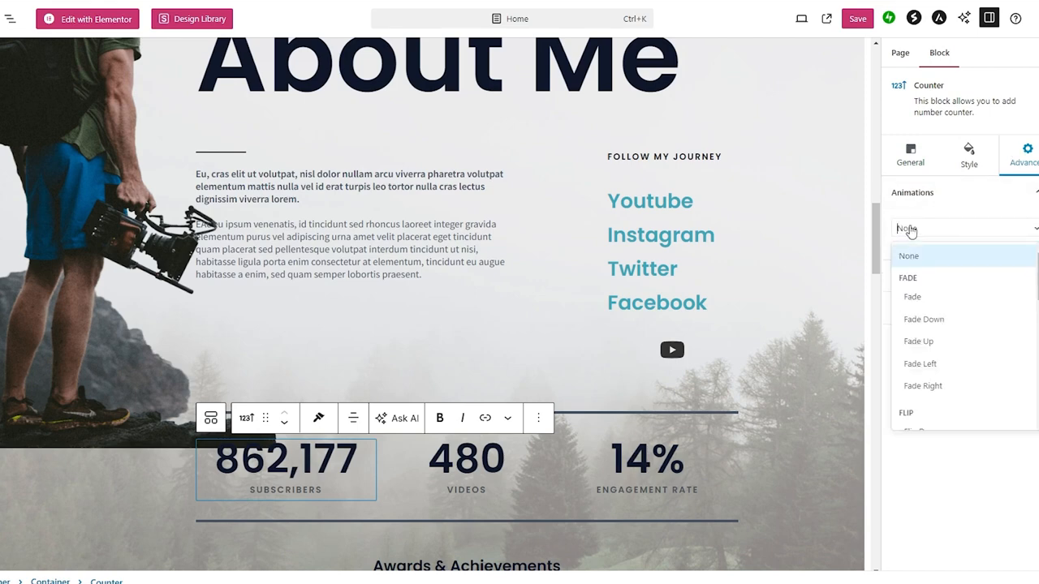
left_click(922, 297)
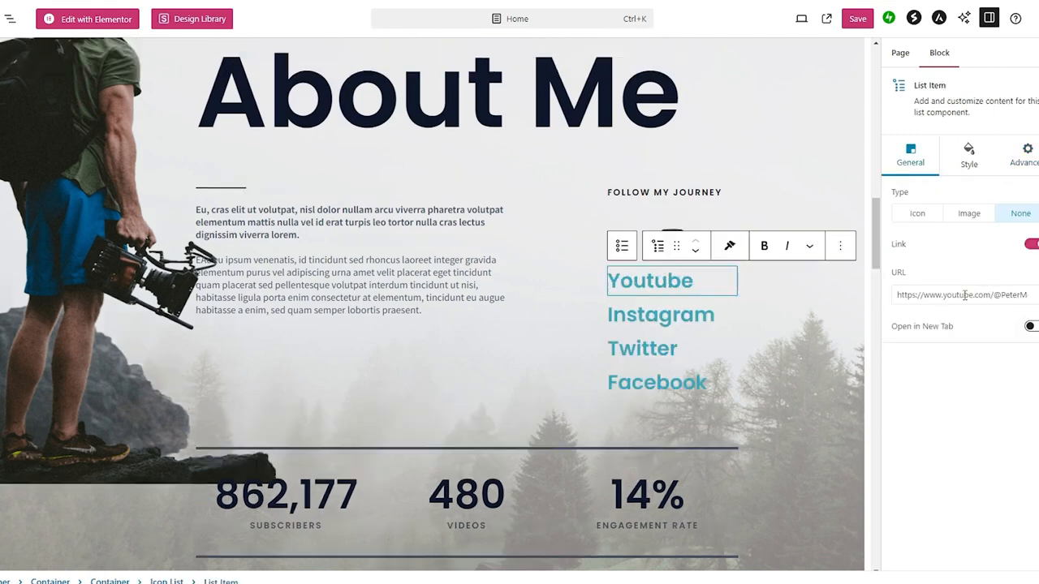
- Copy the channel URL from the Youtube list item, enable the YouTube icon's link and paste the URL there
triple_click(964, 294)
left_click(670, 238)
left_click(670, 238)
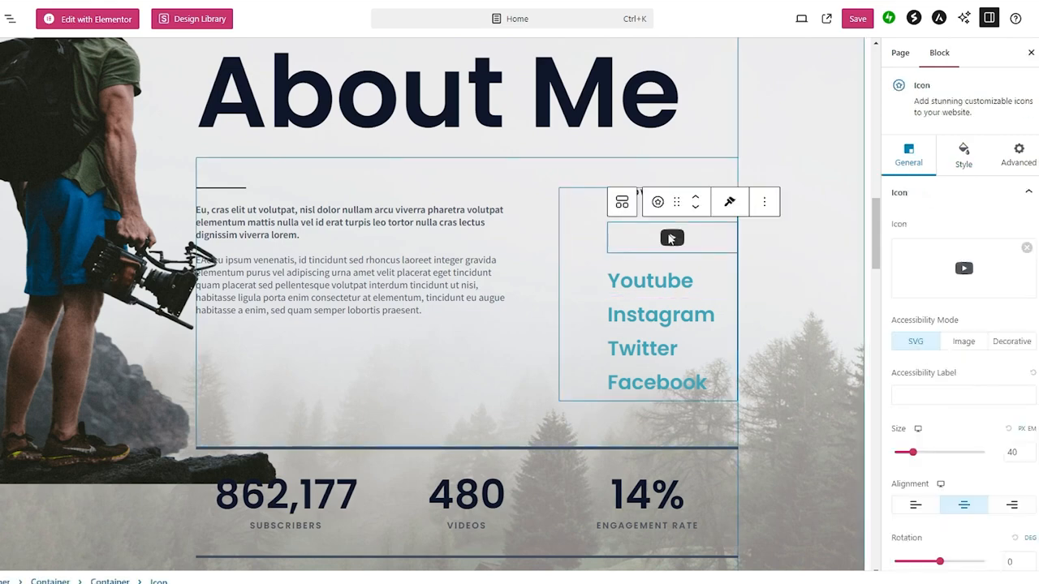
scroll(965, 394, "down", 2)
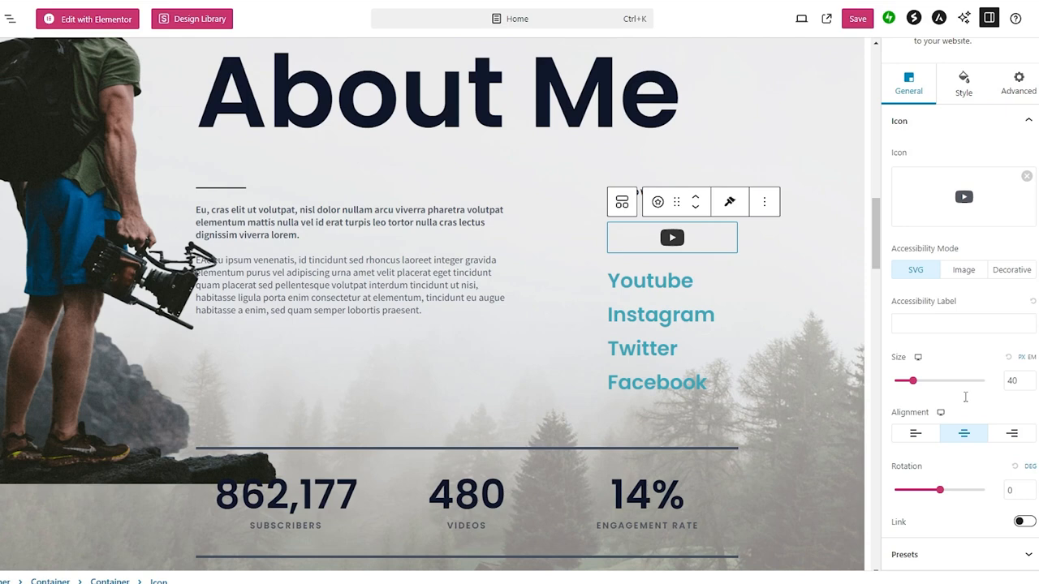
left_click(1024, 522)
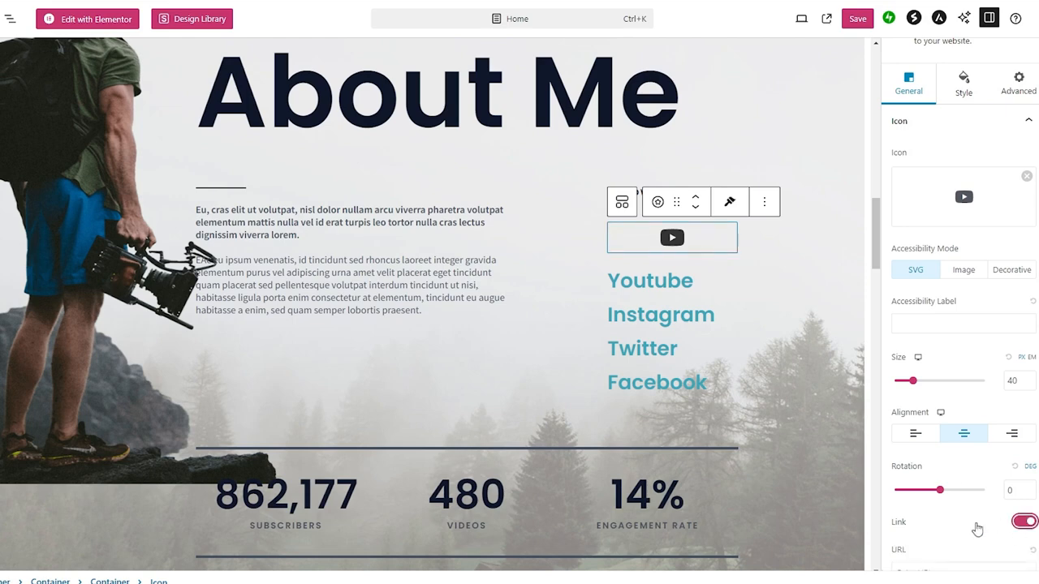
scroll(974, 519, "down", 2)
left_click(955, 489)
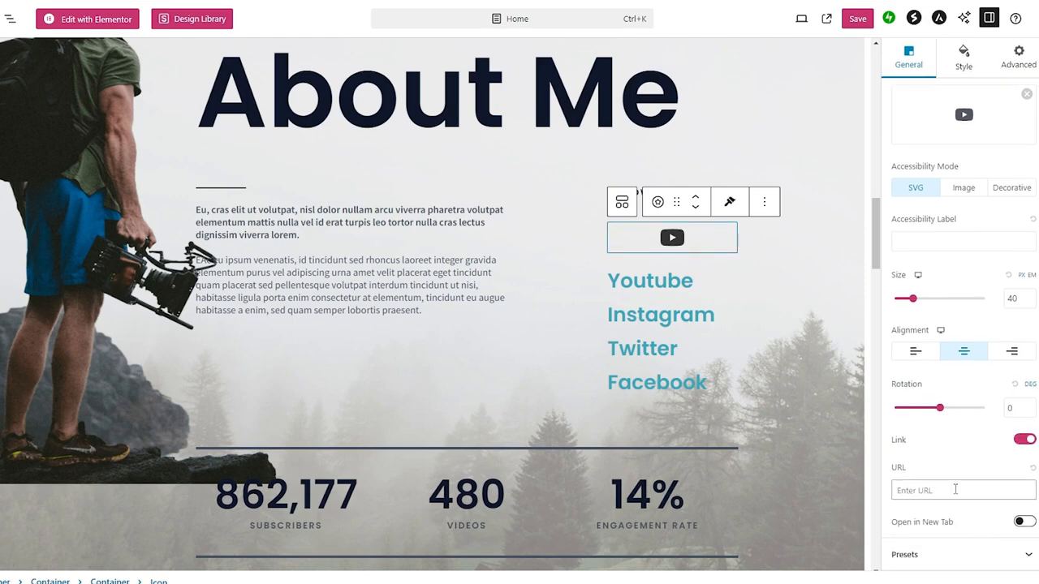
type("https://www.youtube.com/@PeteMcKinnon")
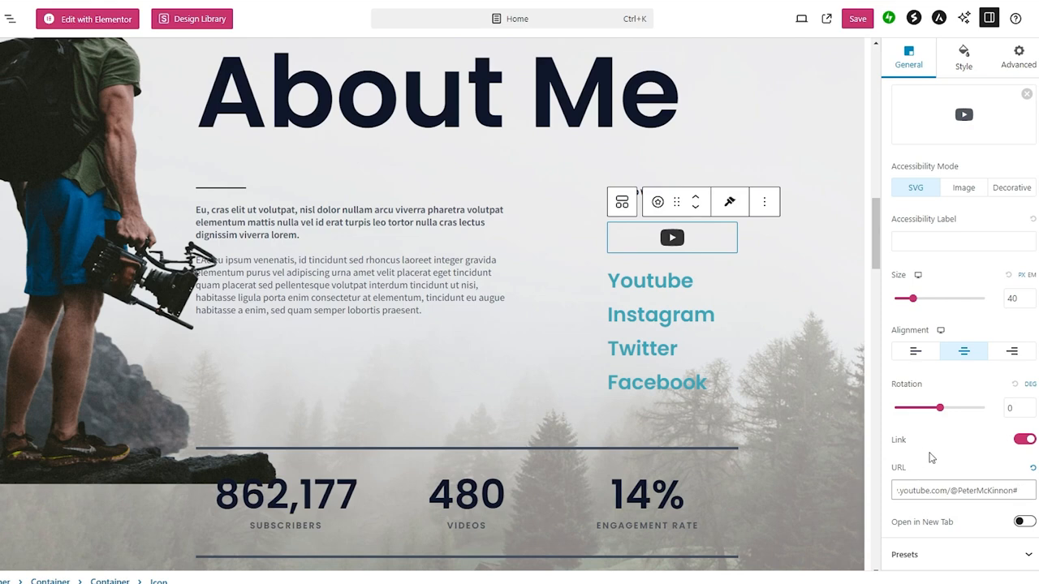
- Remove the Youtube, Instagram and Twitter items from the social links list under Follow My Journey
left_click(654, 283)
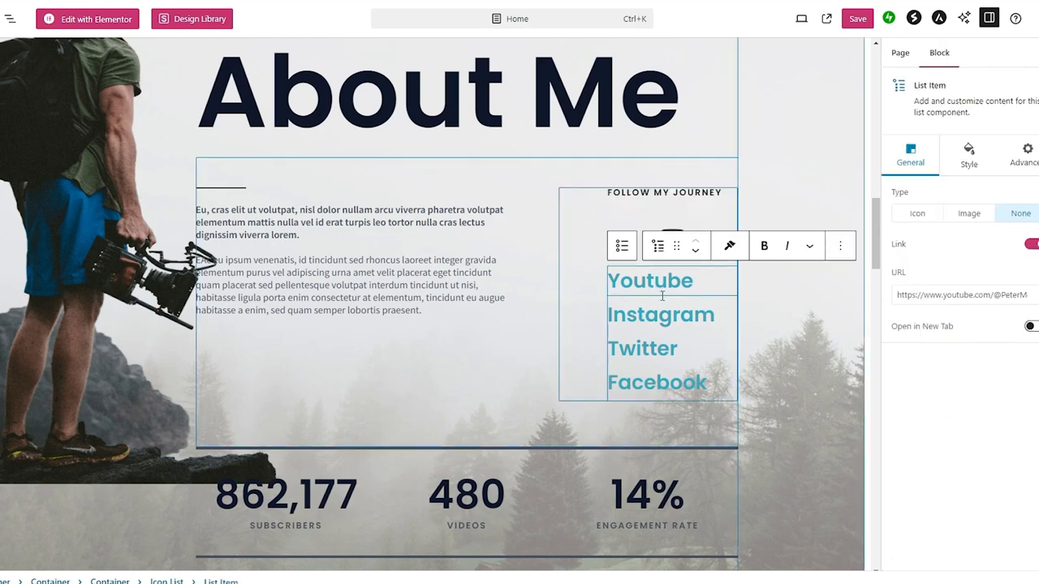
double_click(686, 278)
key("BackSpace")
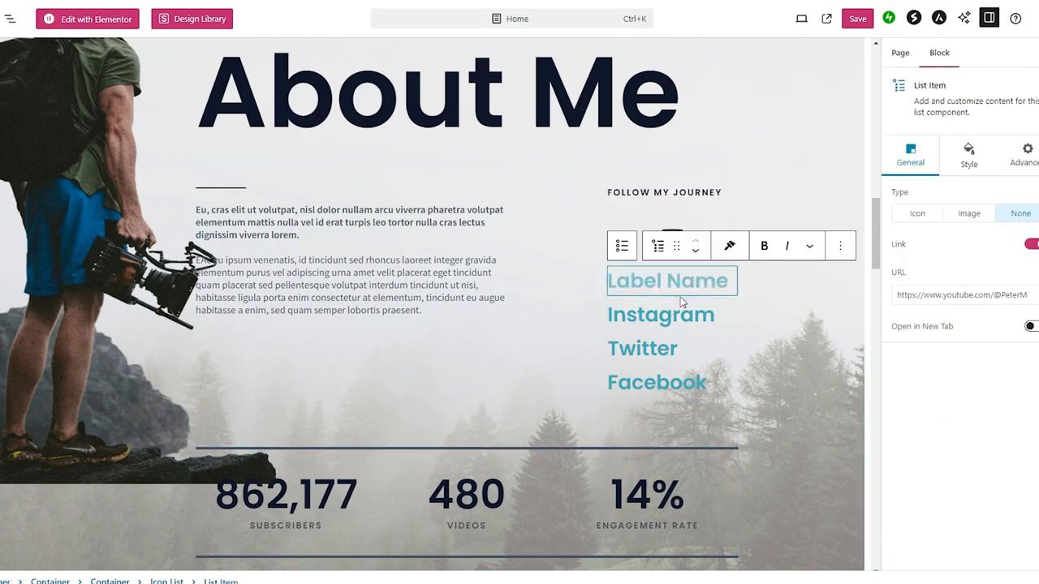
left_click(839, 279)
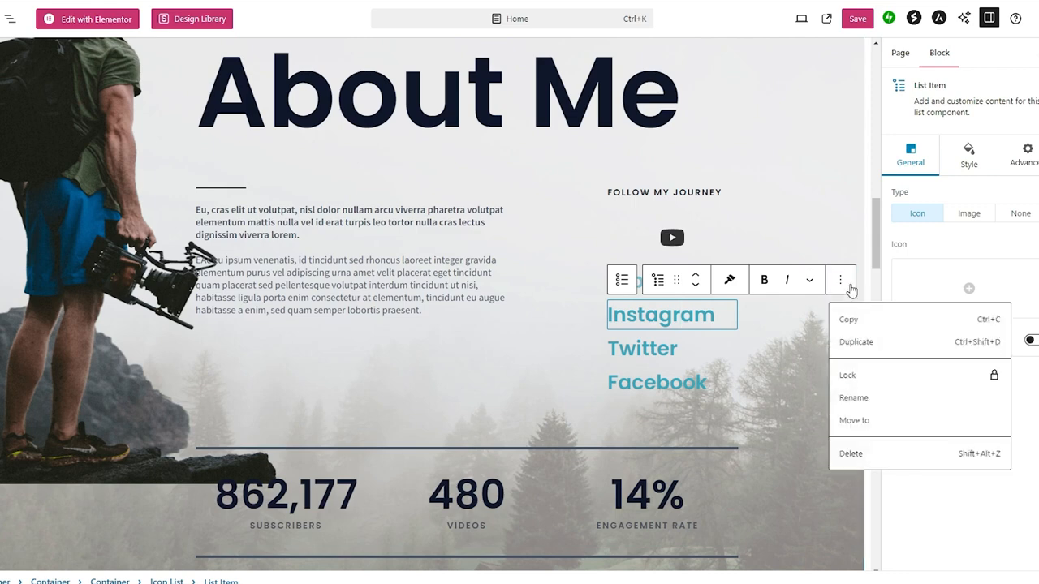
left_click(851, 453)
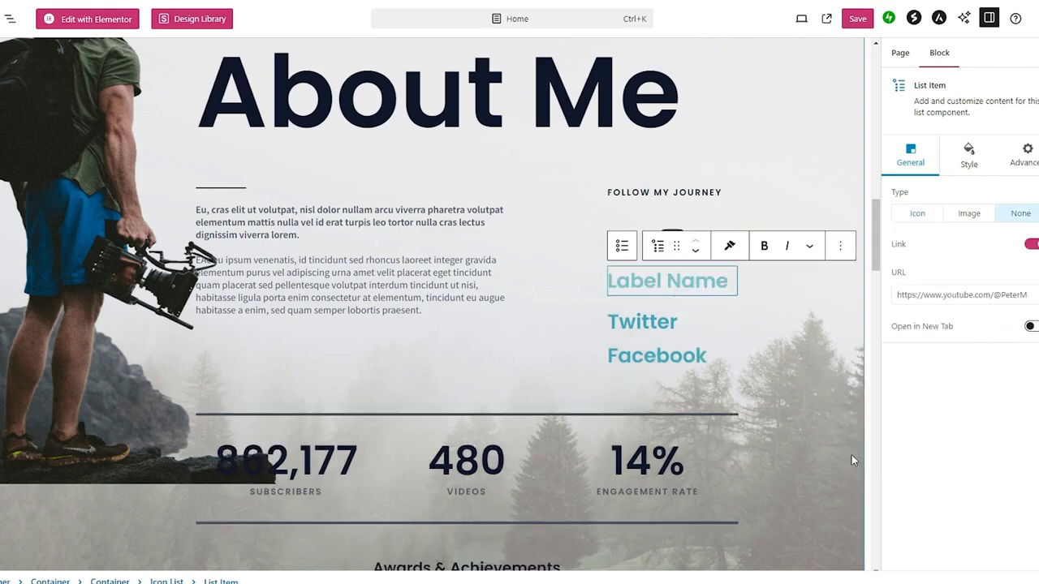
left_click(830, 288)
left_click(657, 311)
left_click(842, 281)
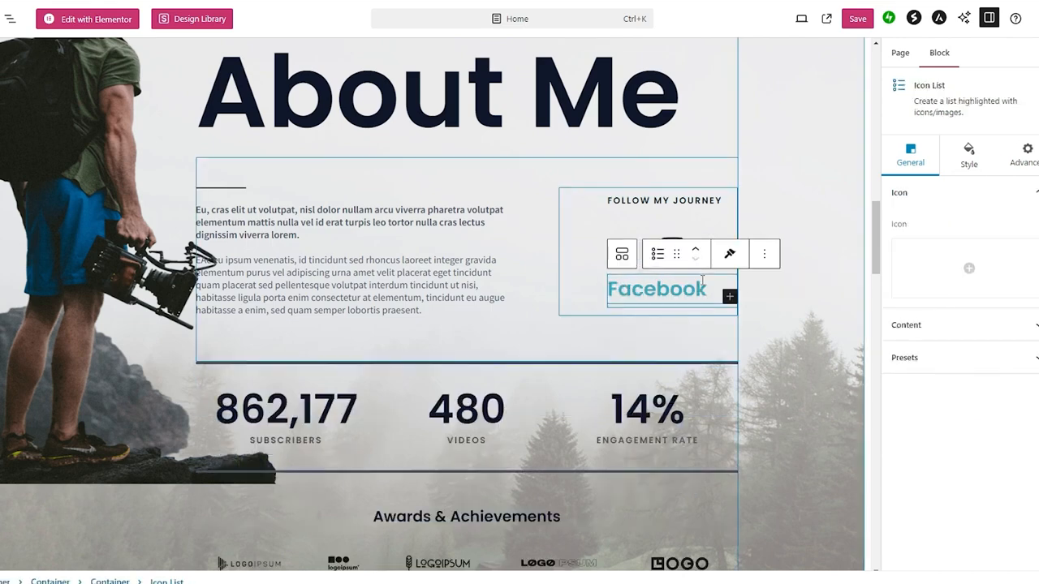
- Delete the Facebook list item and the empty Icon List block beneath the YouTube icon
left_click(711, 290)
left_click(839, 255)
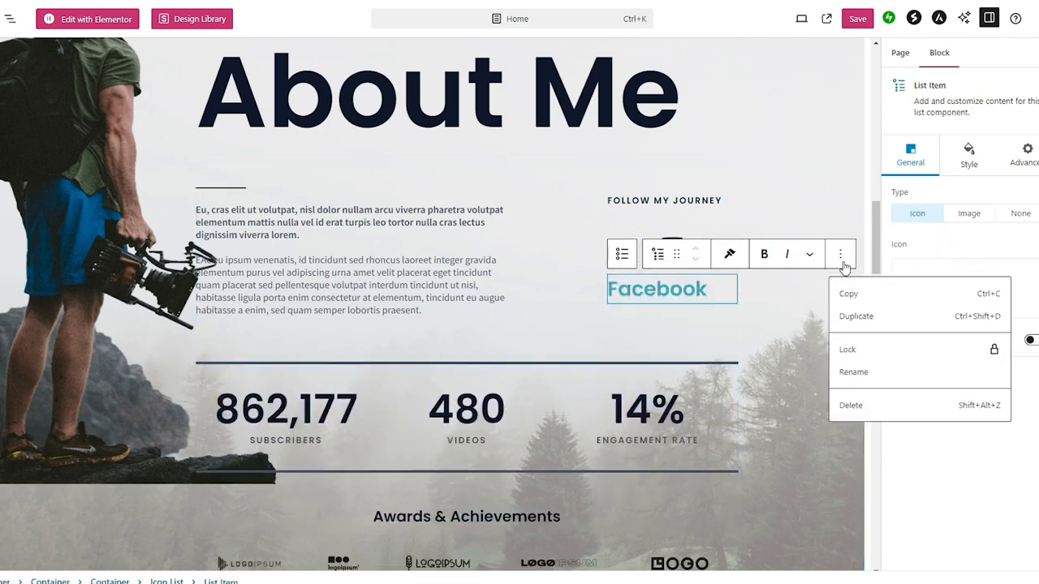
left_click(855, 411)
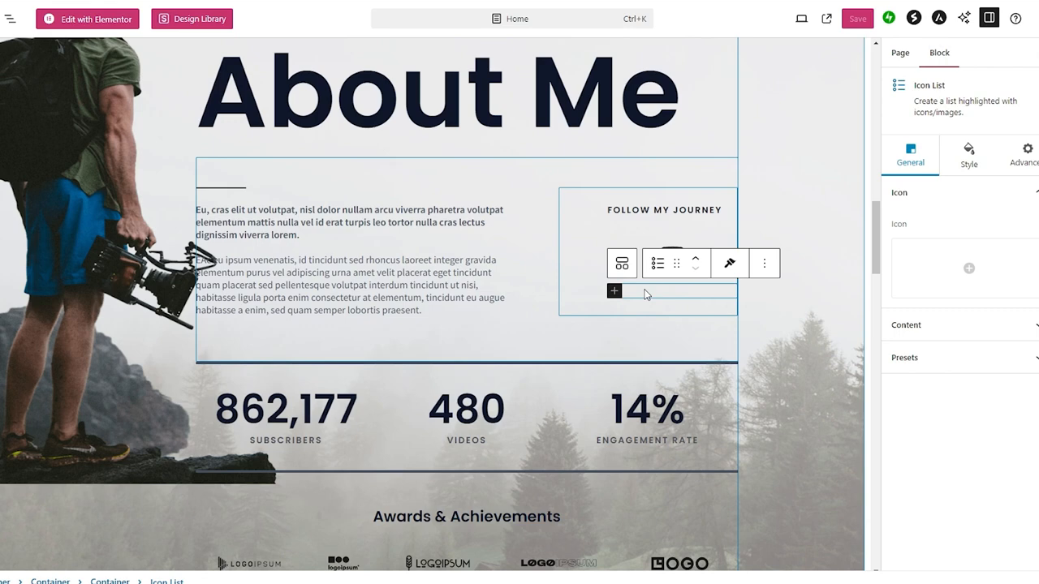
left_click(763, 263)
left_click(688, 280)
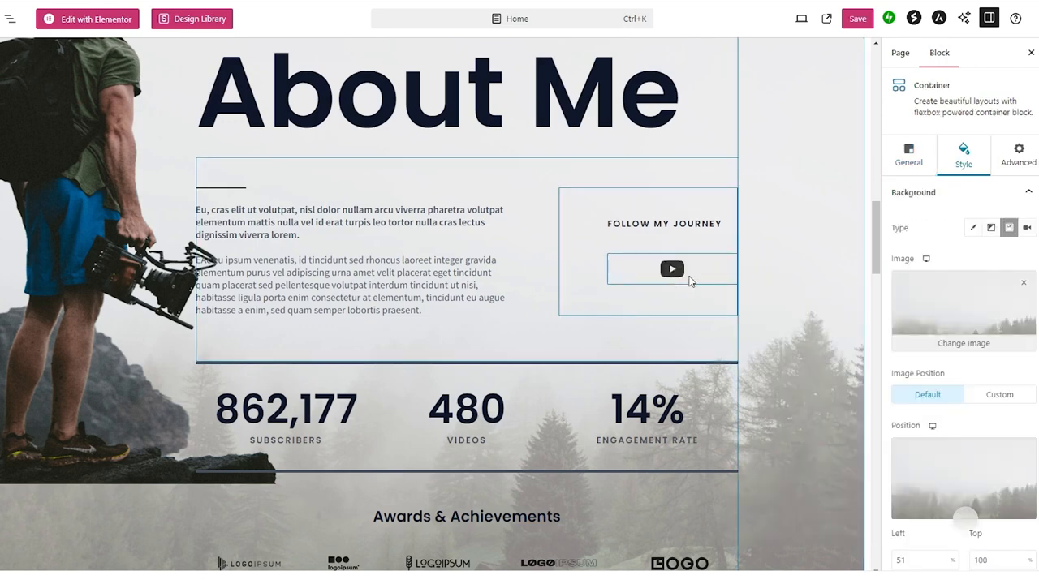
- Insert two Icon blocks below the YouTube icon in the Follow My Journey container, searching the blocks for "ic"
left_click(671, 290)
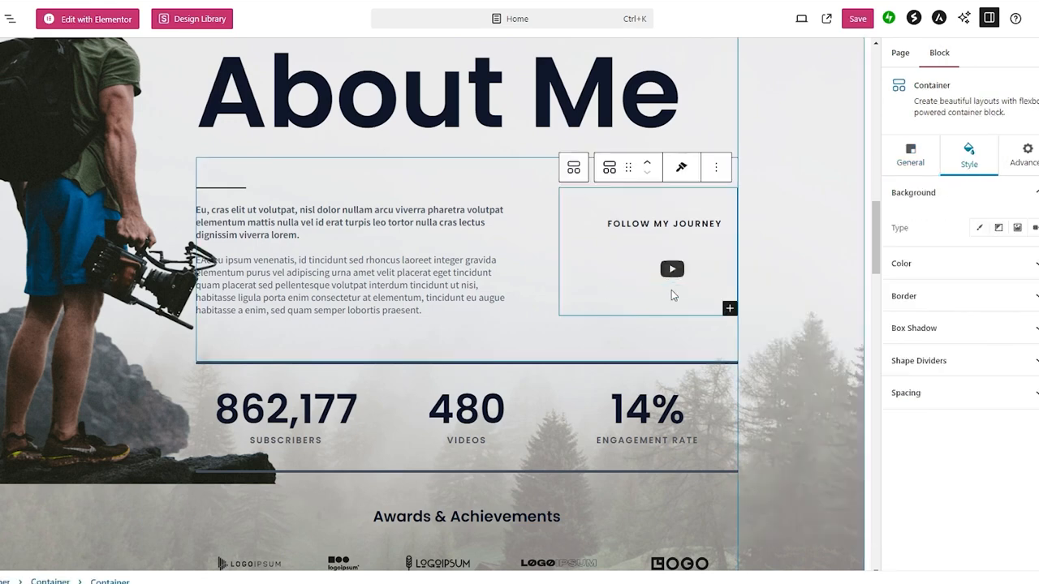
left_click(729, 309)
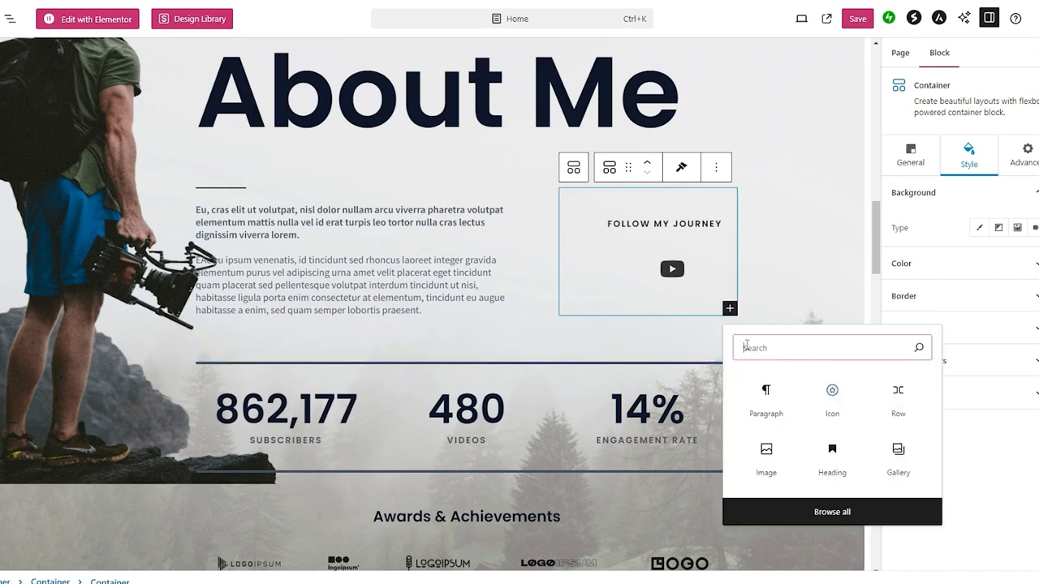
type("ic")
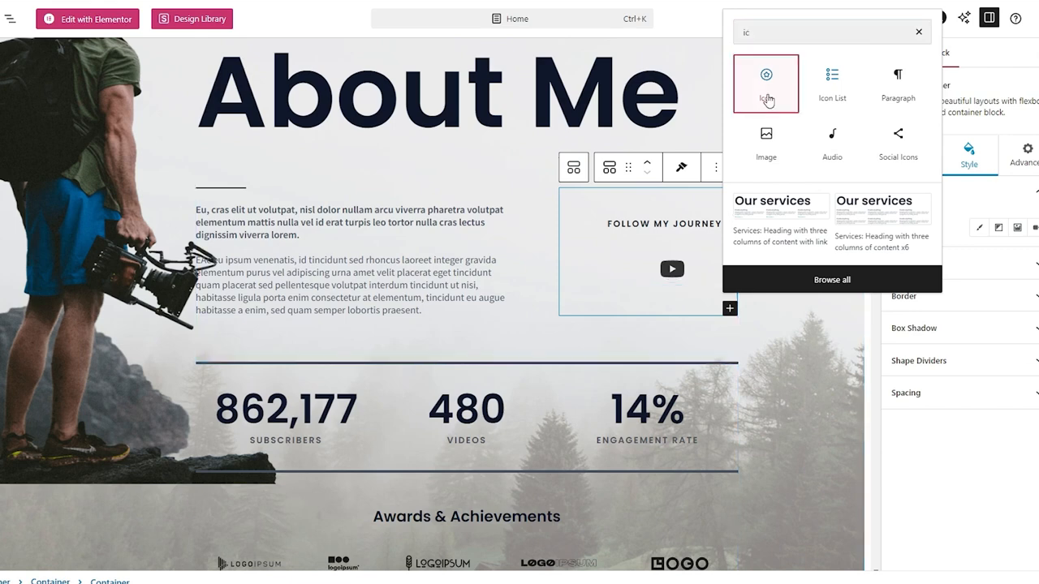
left_click(765, 84)
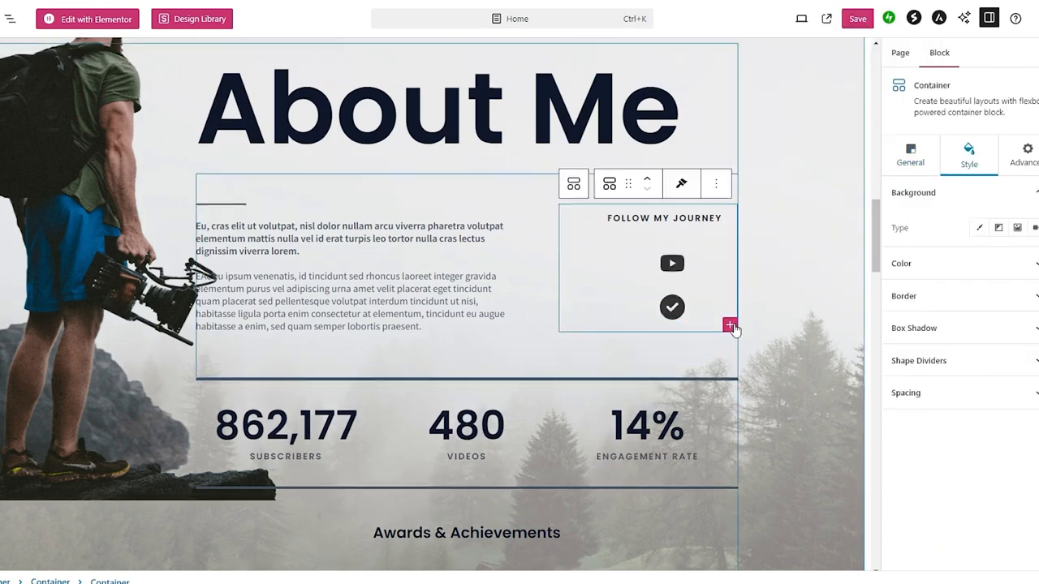
left_click(729, 325)
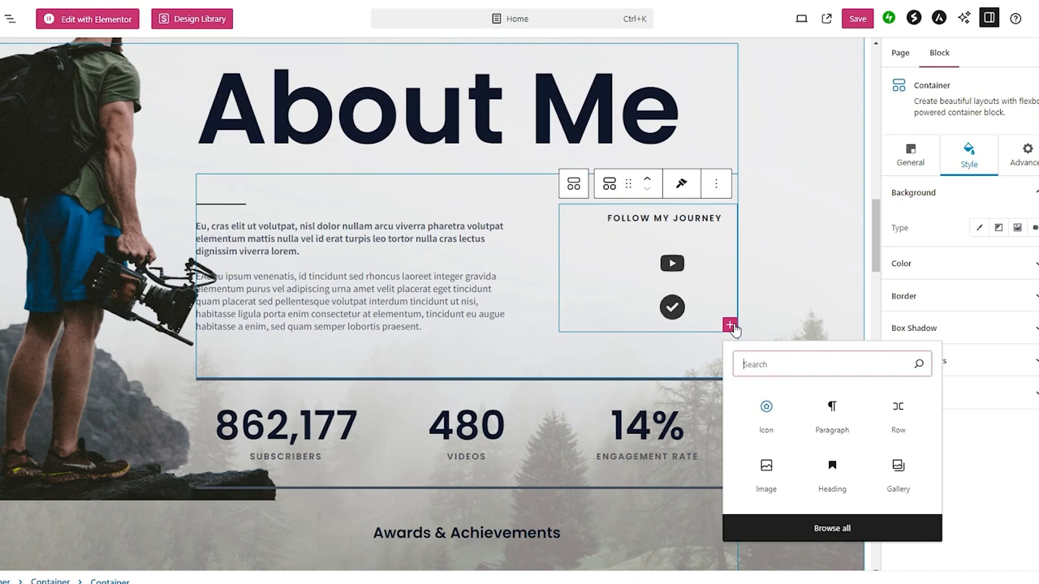
left_click(766, 405)
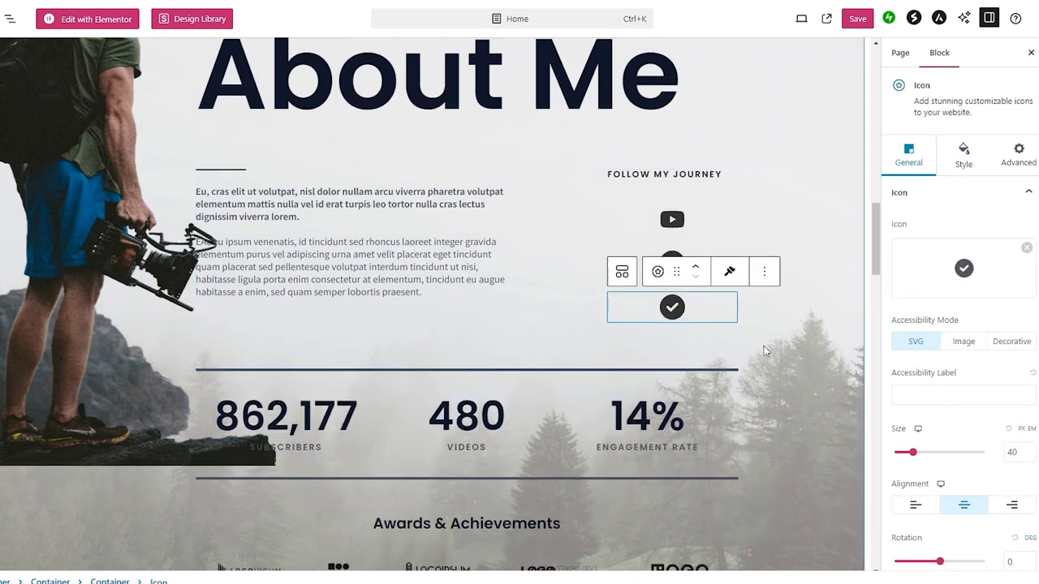
- Change the icon block directly below the YouTube icon to the Twitter bird, searching the icon library for "twit"
left_click(764, 347)
left_click(672, 263)
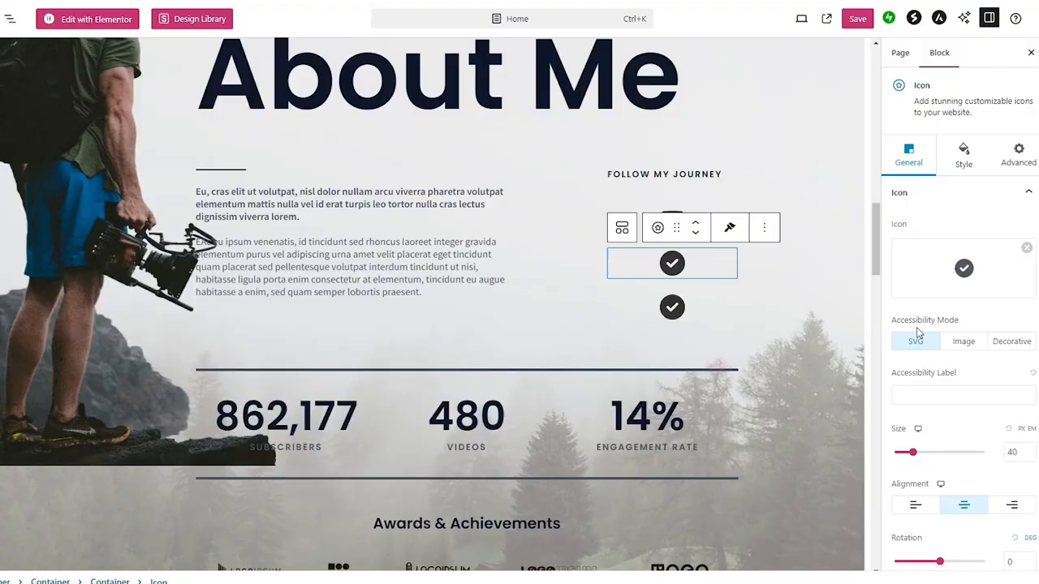
left_click(983, 297)
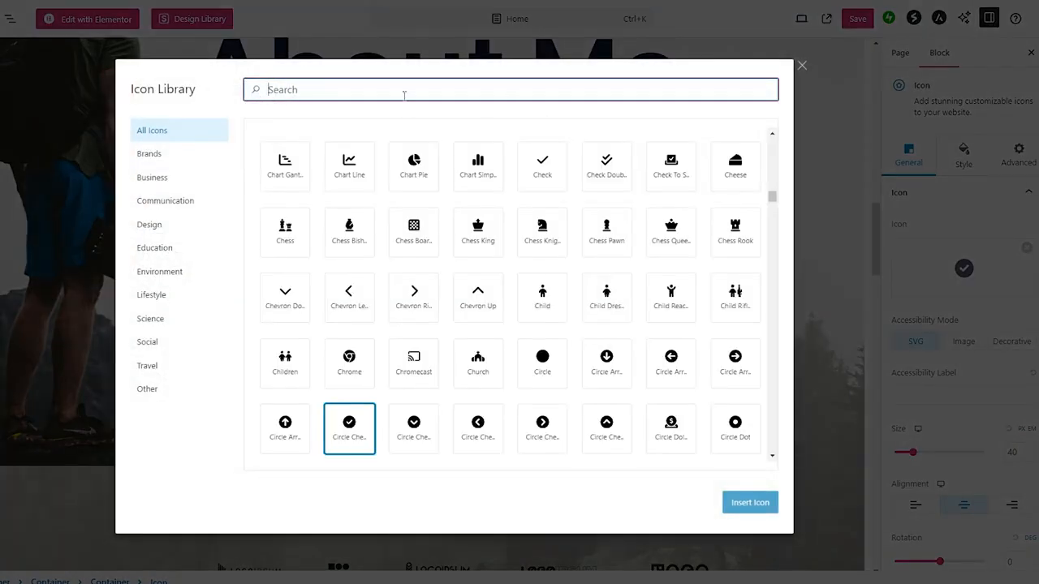
type("twit")
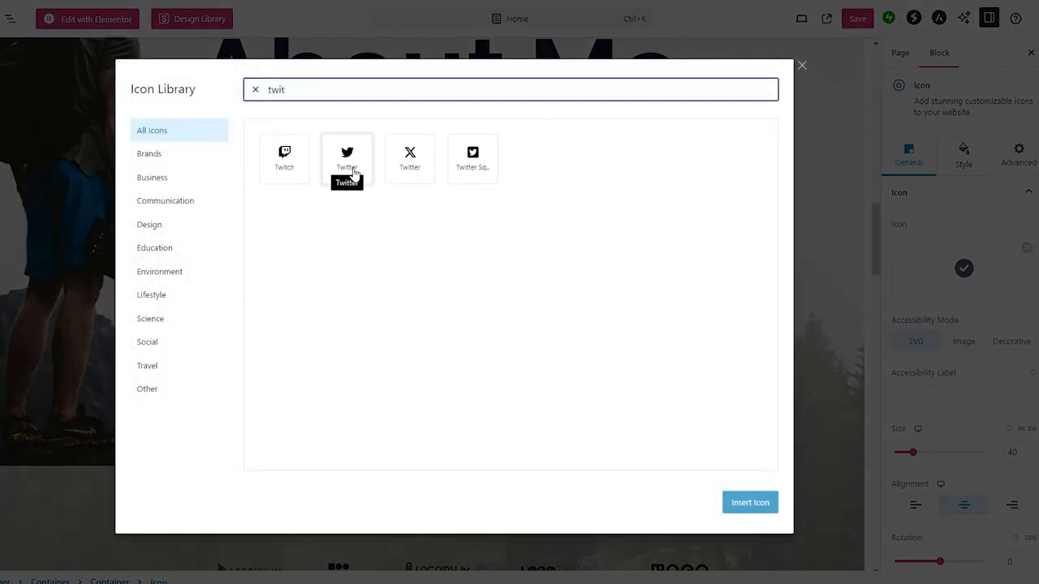
left_click(350, 172)
left_click(750, 502)
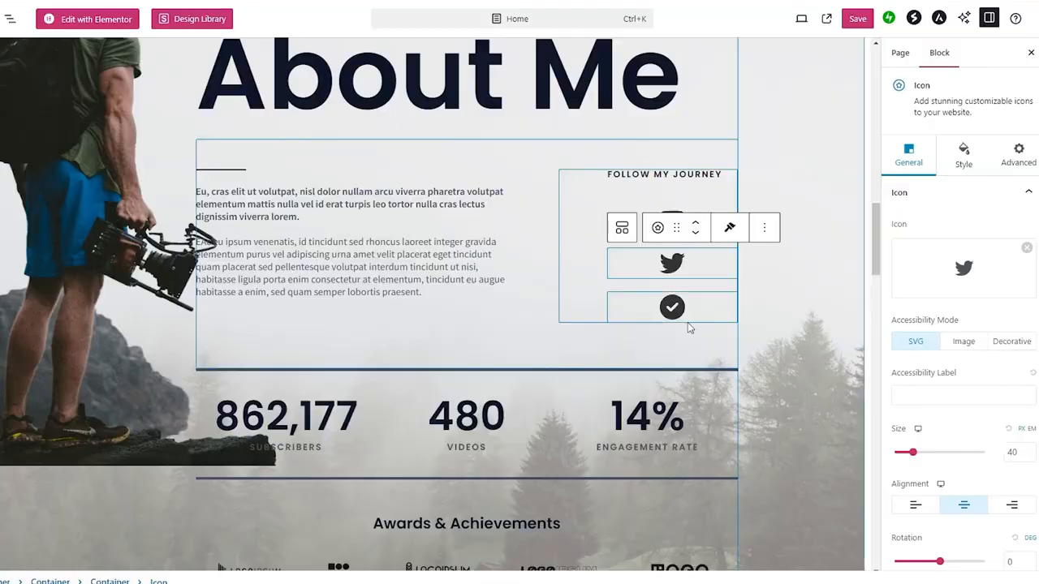
- Change the lowest icon block under Follow My Journey to the Instagram icon, searching the icon library for "instagr"
left_click(983, 292)
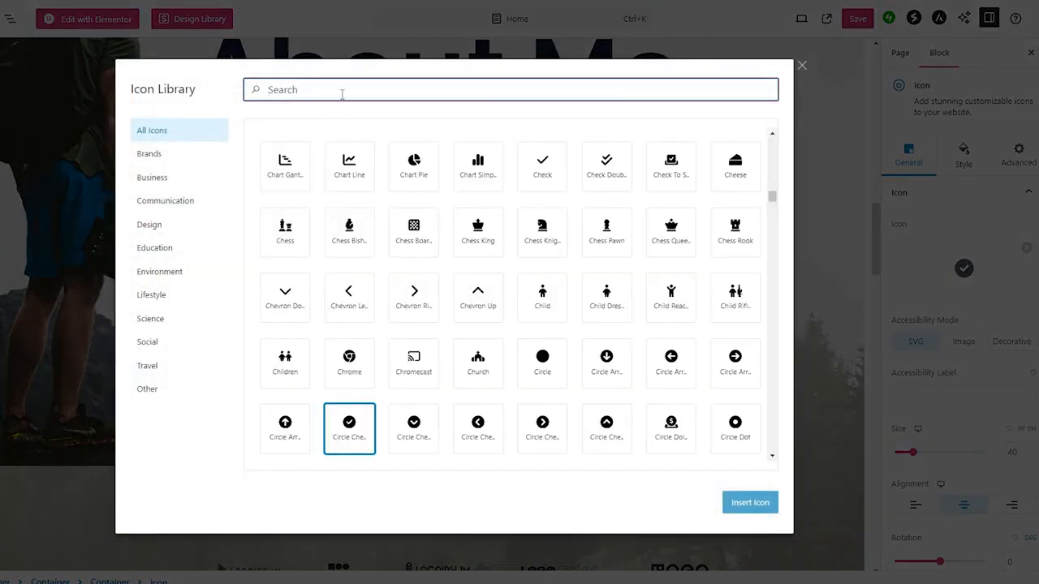
type("instagr")
left_click(286, 166)
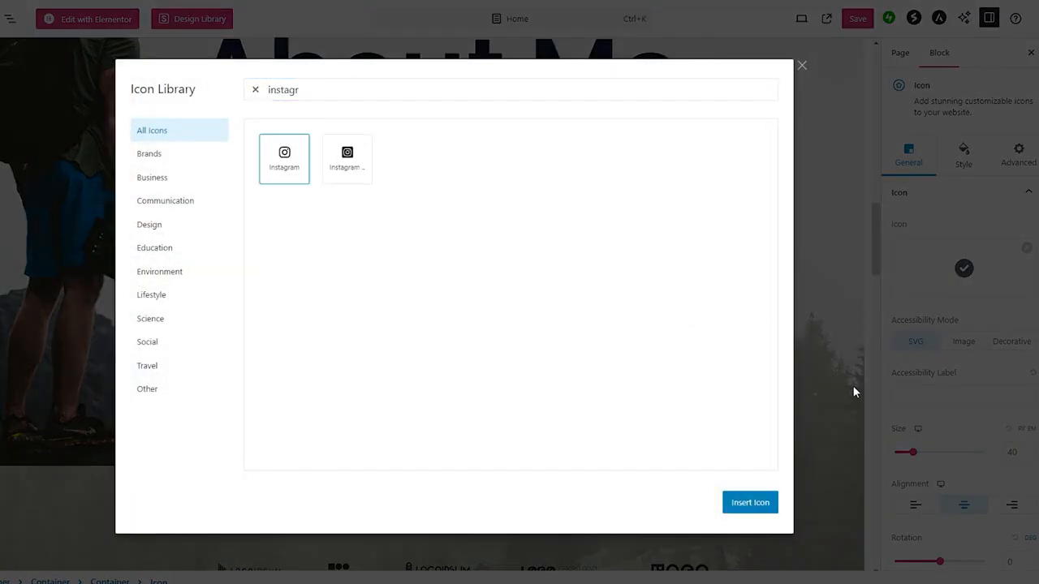
left_click(770, 507)
left_click(827, 308)
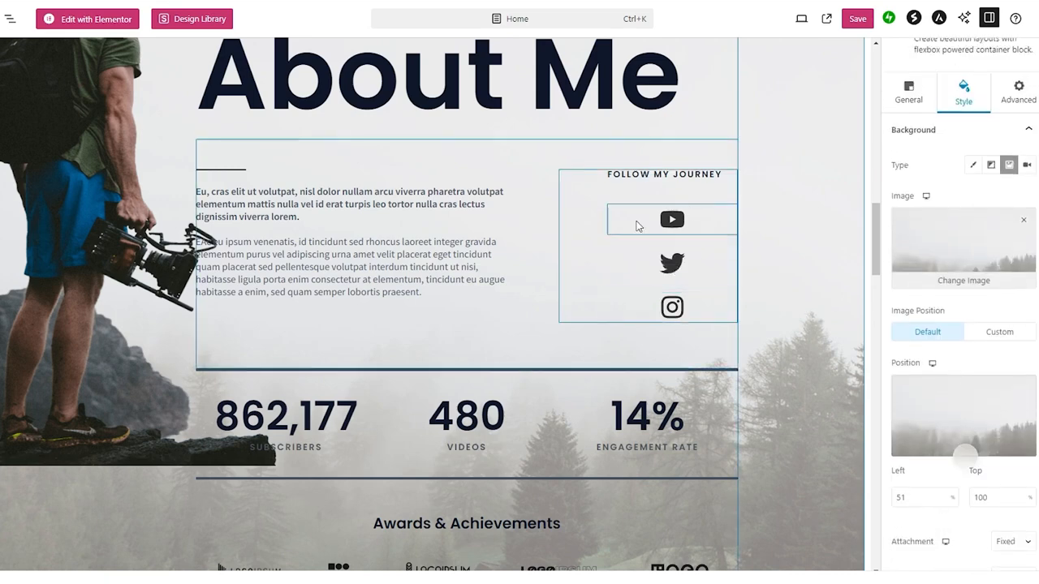
- Try left alignment for the YouTube, Twitter and Instagram icons under Follow My Journey, and check the surrounding container's settings
left_click(622, 223)
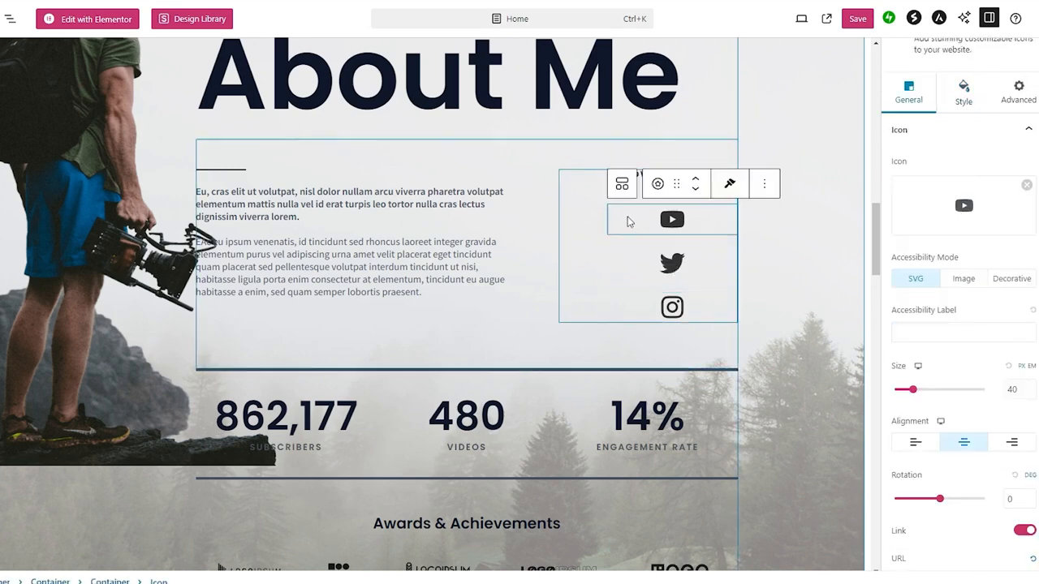
left_click(767, 247)
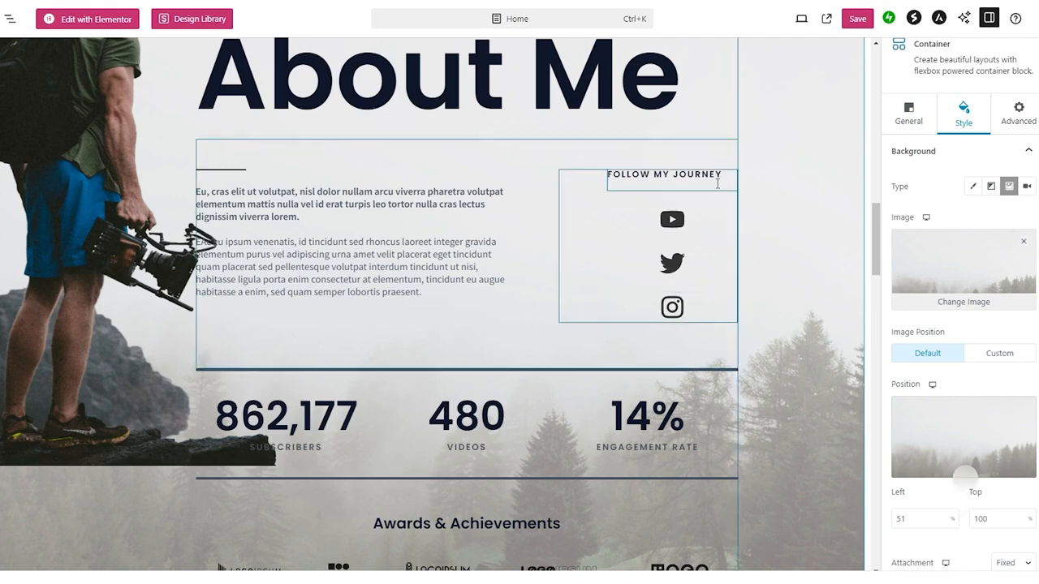
left_click(678, 185)
left_click_drag(678, 185, 617, 216)
scroll(944, 185, "down", 1)
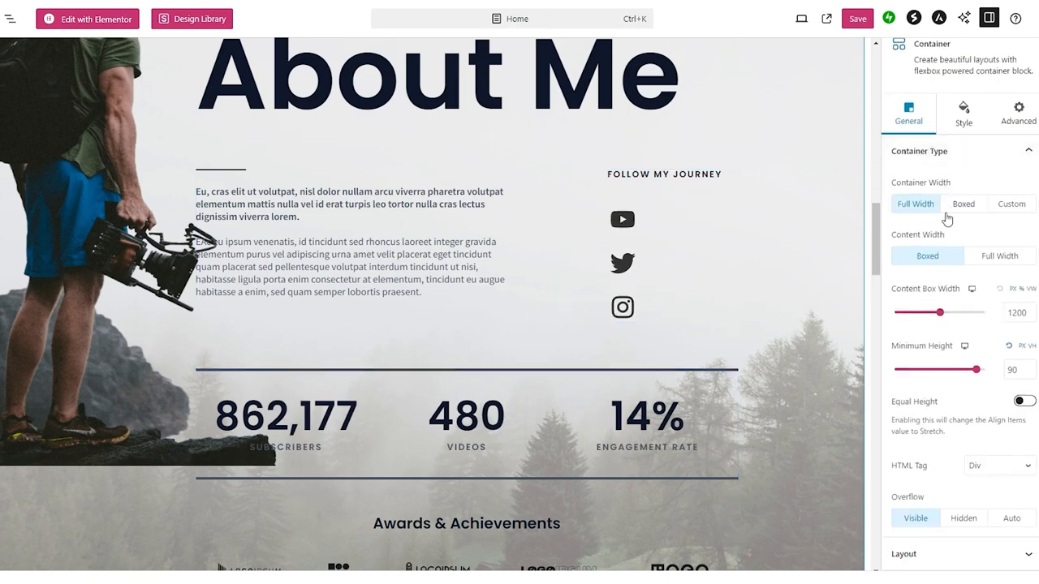
scroll(946, 216, "up", 1)
left_click(948, 144)
scroll(949, 292, "down", 4)
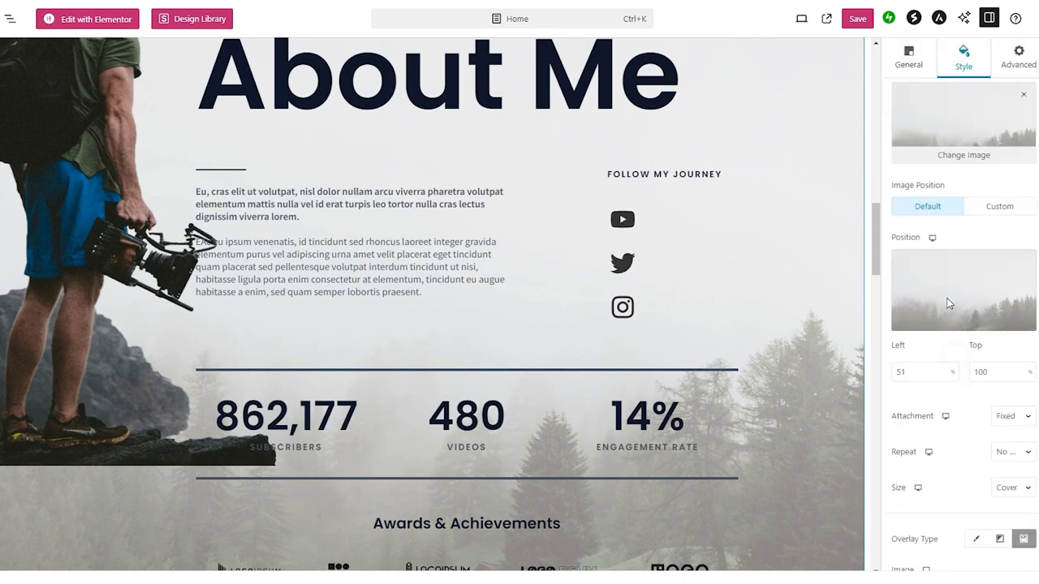
- Try the center and left alignments on the YouTube icon and settle on right alignment
left_click(638, 234)
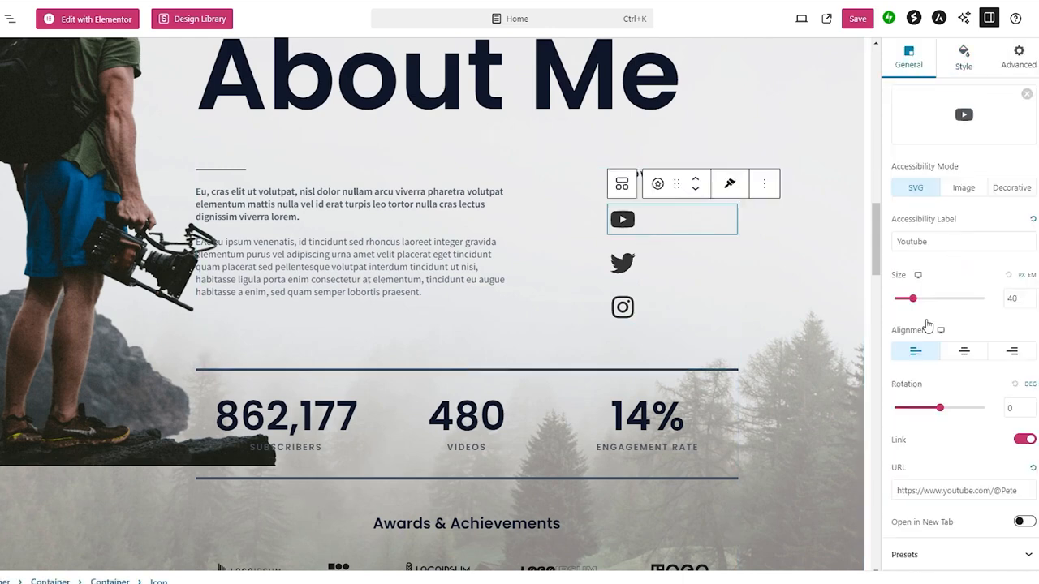
left_click(964, 353)
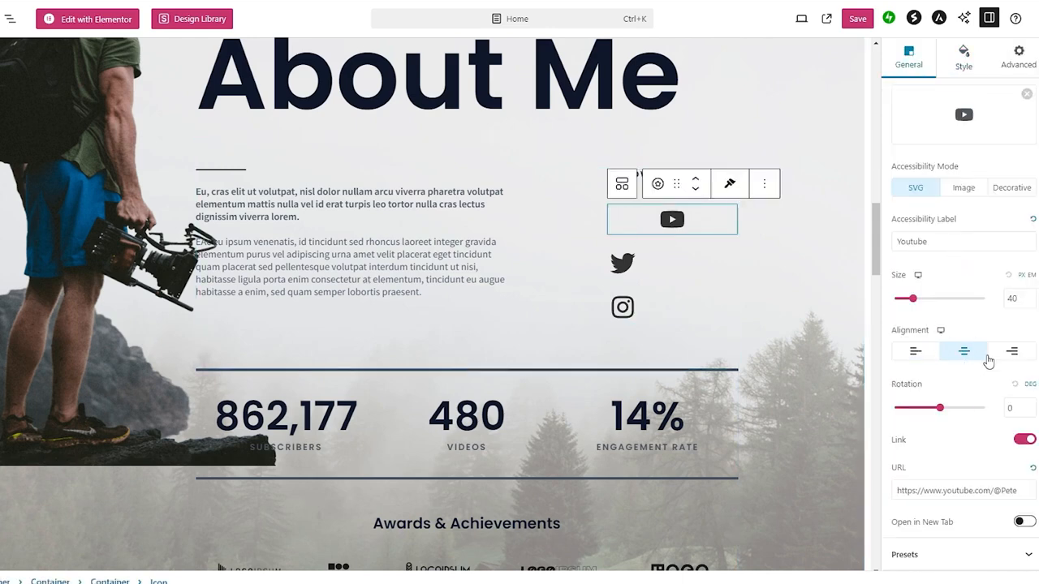
left_click(1011, 354)
left_click(925, 363)
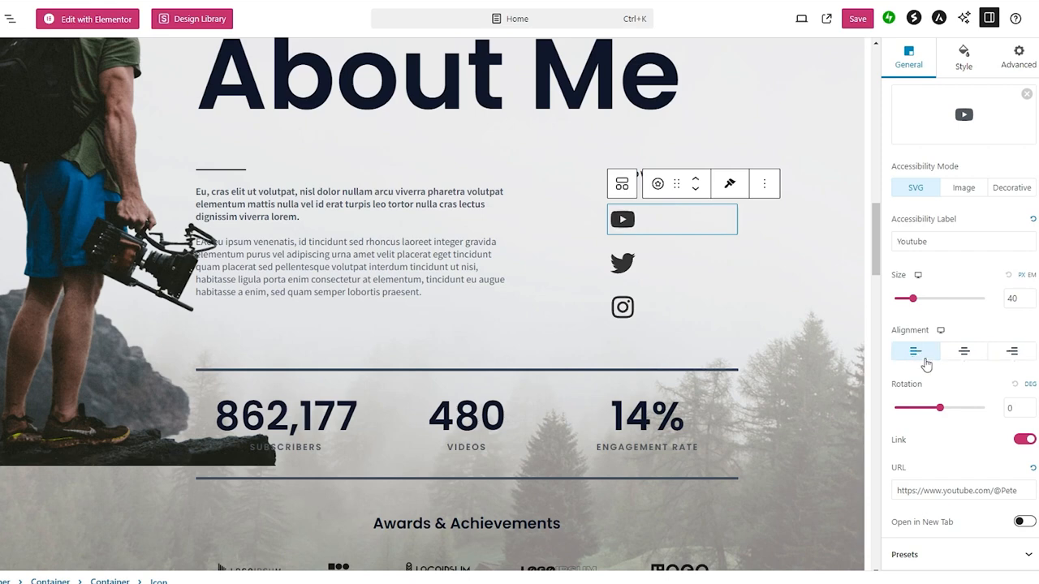
left_click(965, 356)
left_click(1015, 357)
- Right-align the Twitter and Instagram icons under Follow My Journey
left_click(622, 262)
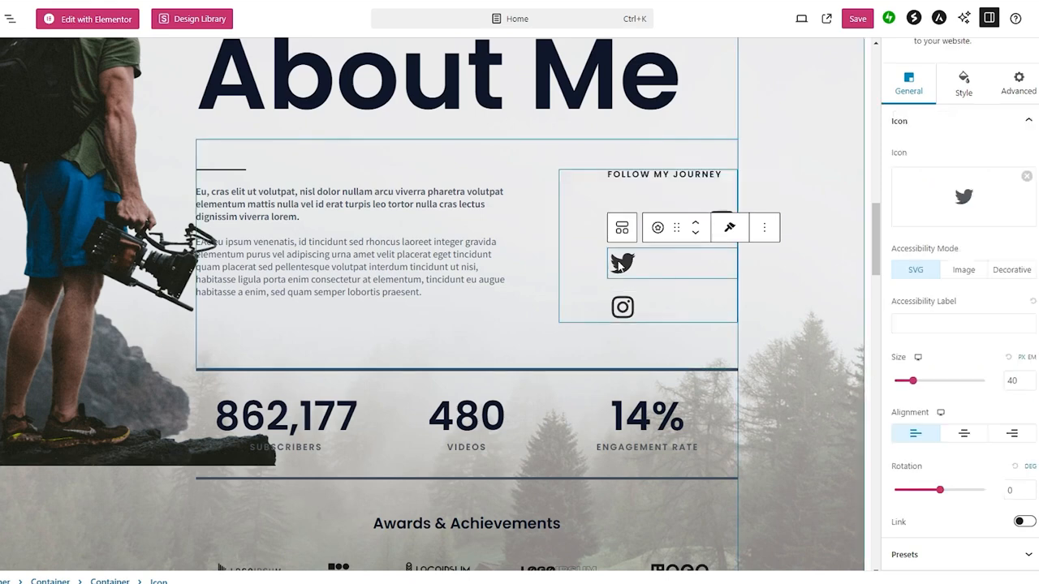
left_click(999, 439)
left_click(622, 306)
left_click(1012, 434)
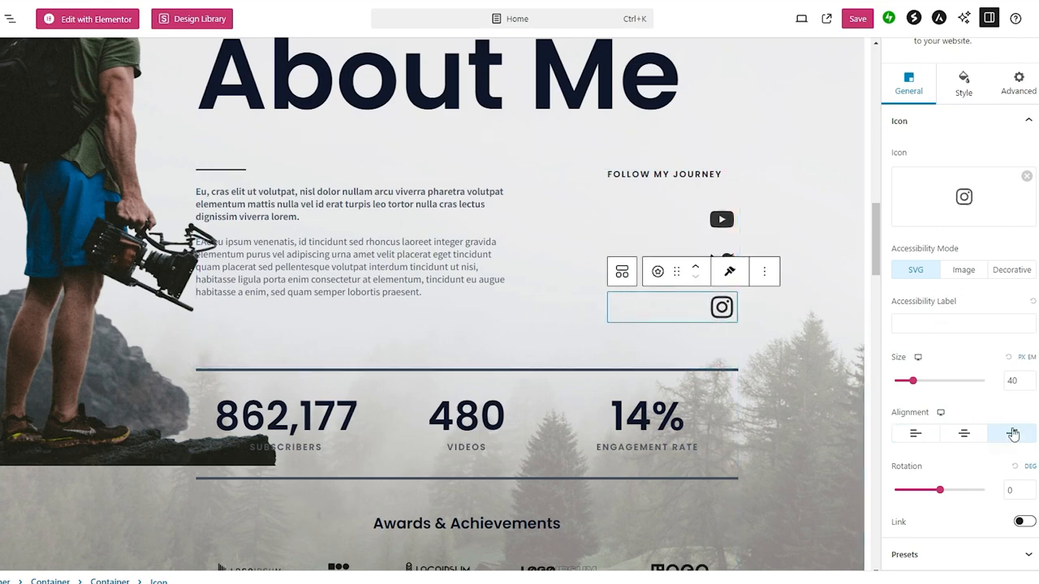
left_click(599, 215)
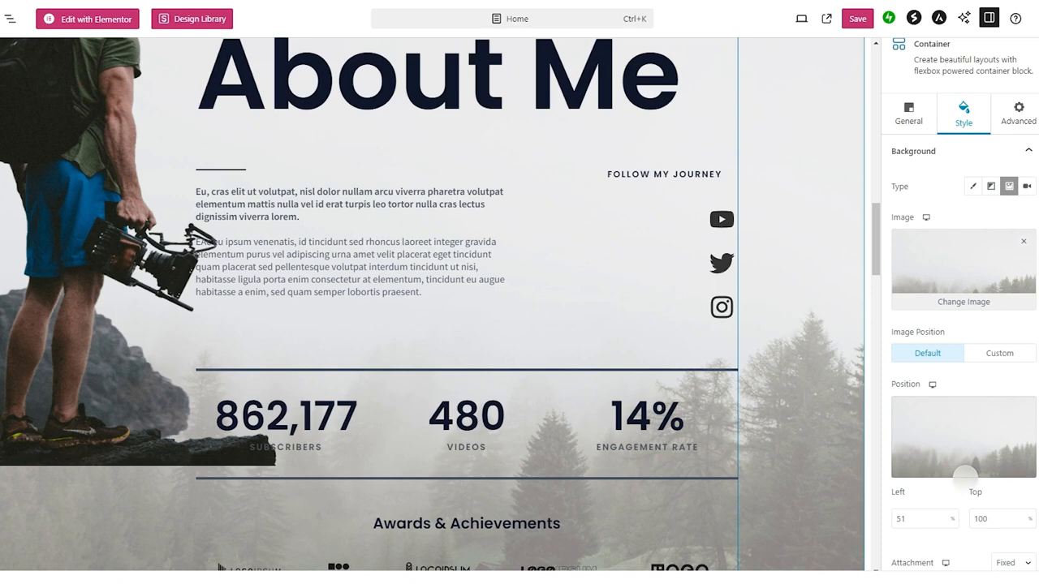
- Insert a List block from the Text blocks beside the YouTube icon, on its left side, forming a row
left_click(46, 18)
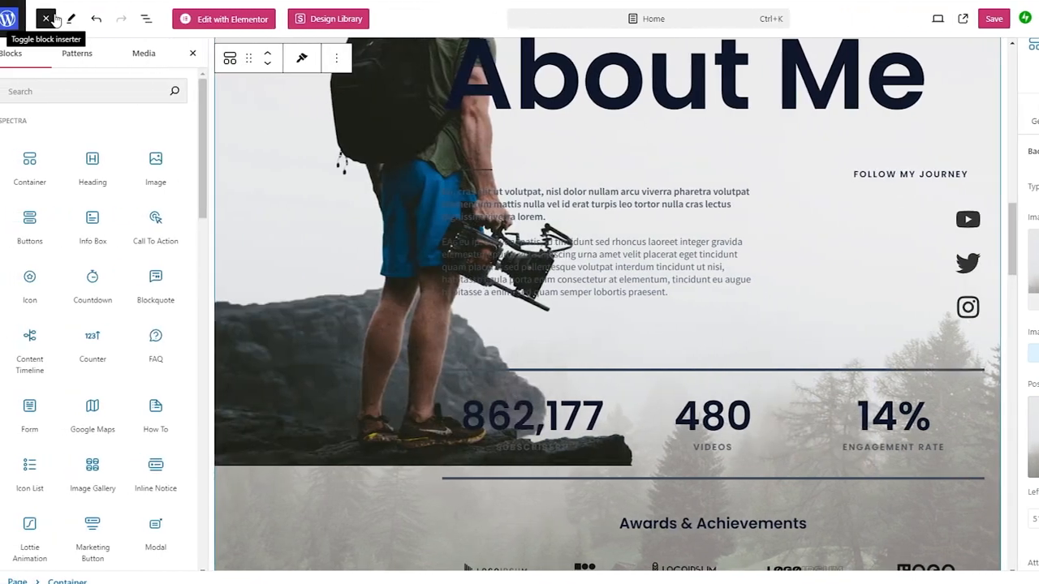
scroll(65, 155, "down", 2)
scroll(65, 156, "down", 6)
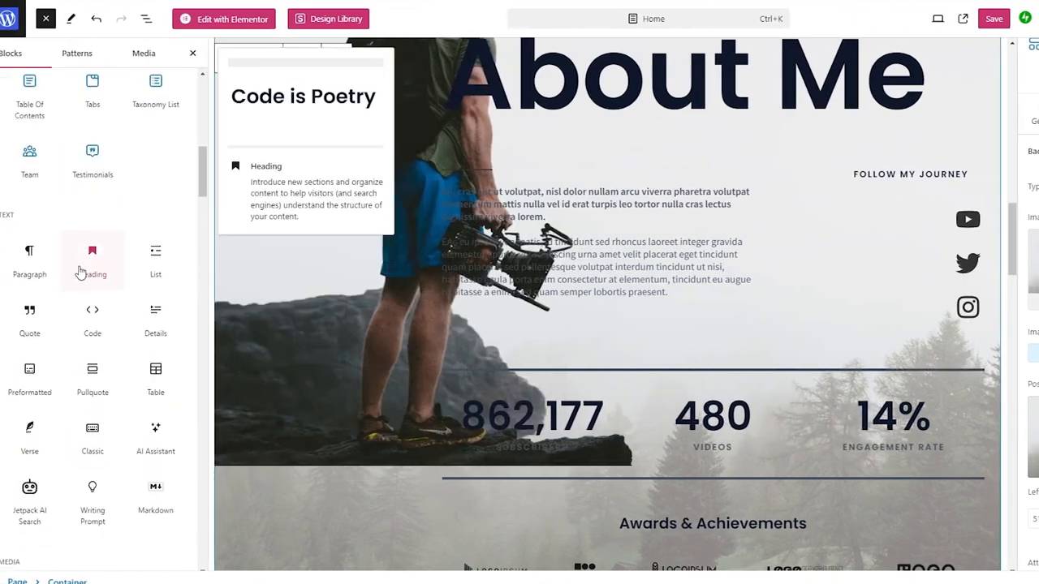
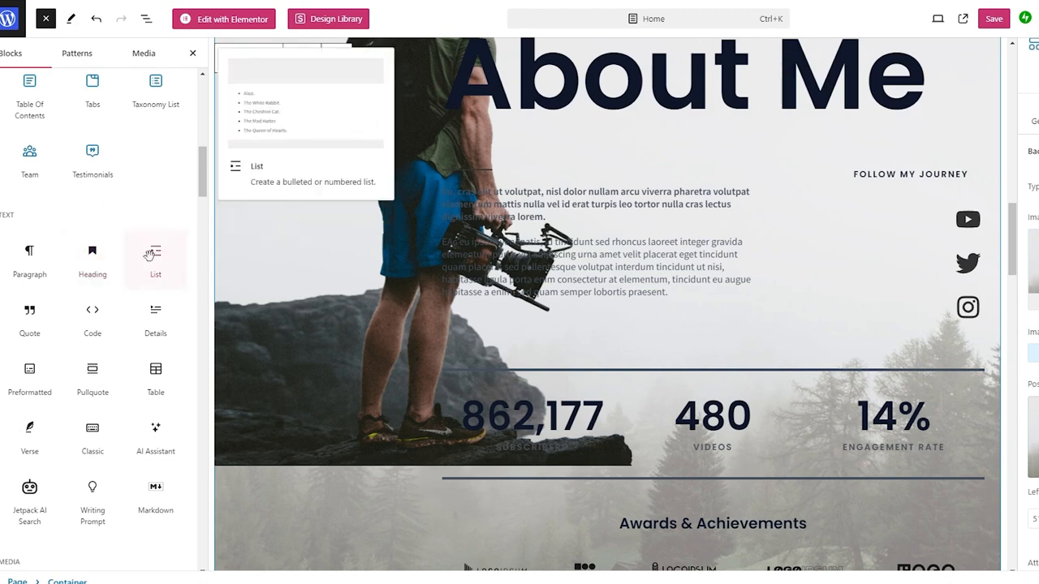
left_click_drag(158, 284, 857, 221)
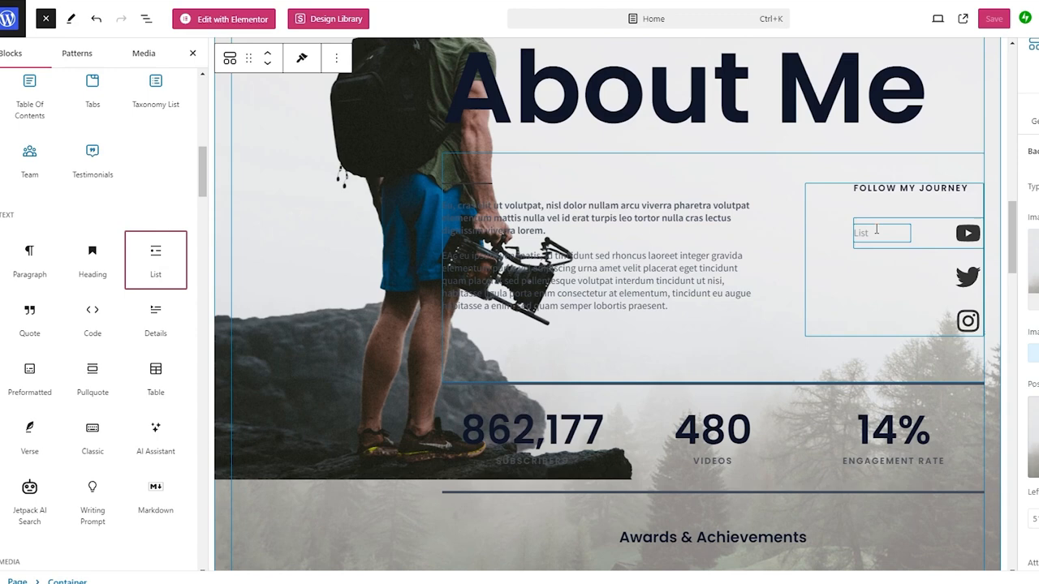
- Enter "Youtube" as the only item of the new list beside the YouTube icon
left_click(877, 230)
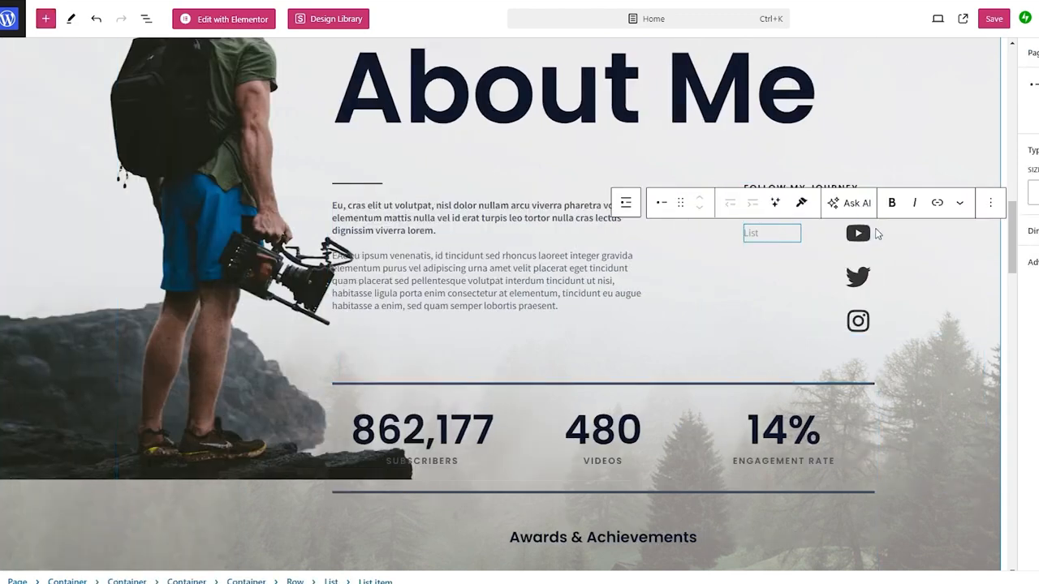
type("Youtube")
key("Return")
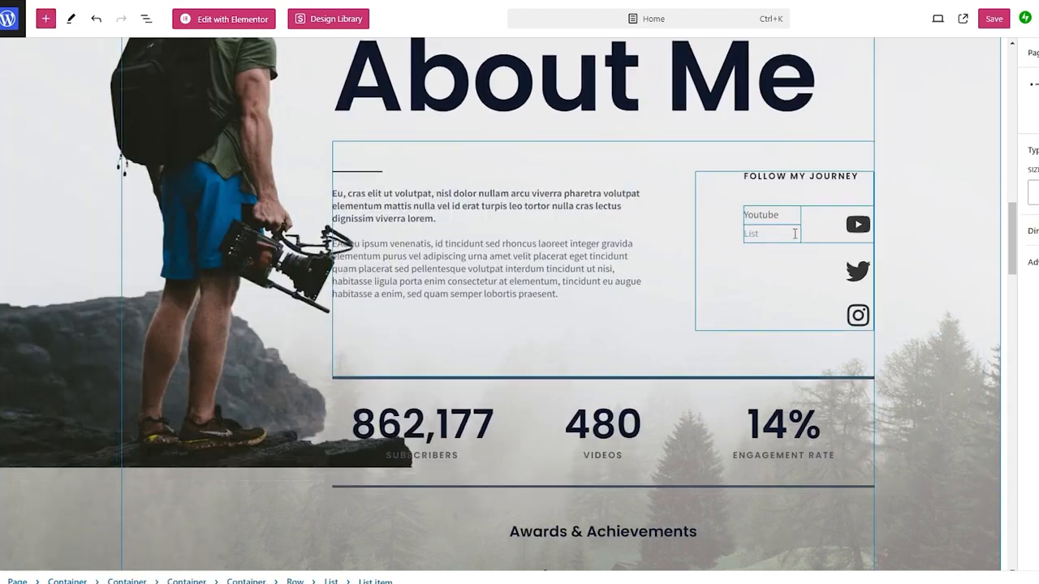
key("BackSpace")
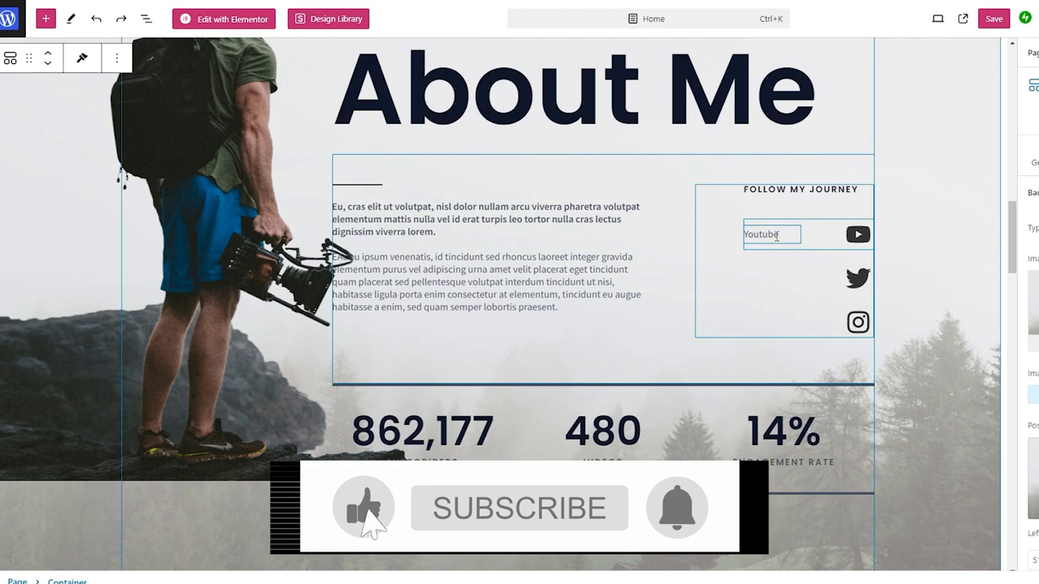
- Set the Youtube list item's typography size to L and make its text bold
left_click(776, 236)
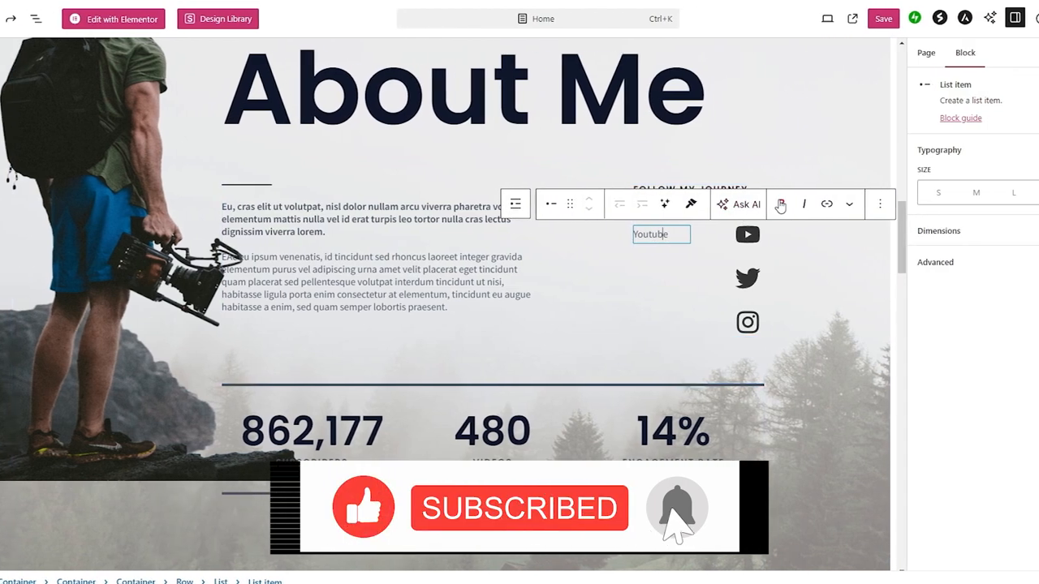
left_click(891, 206)
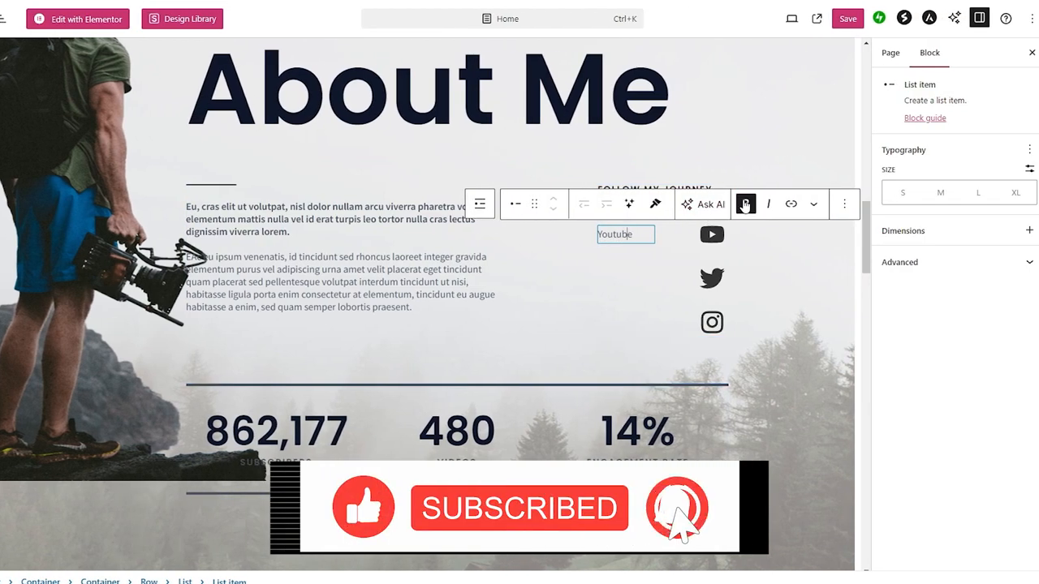
left_click(966, 195)
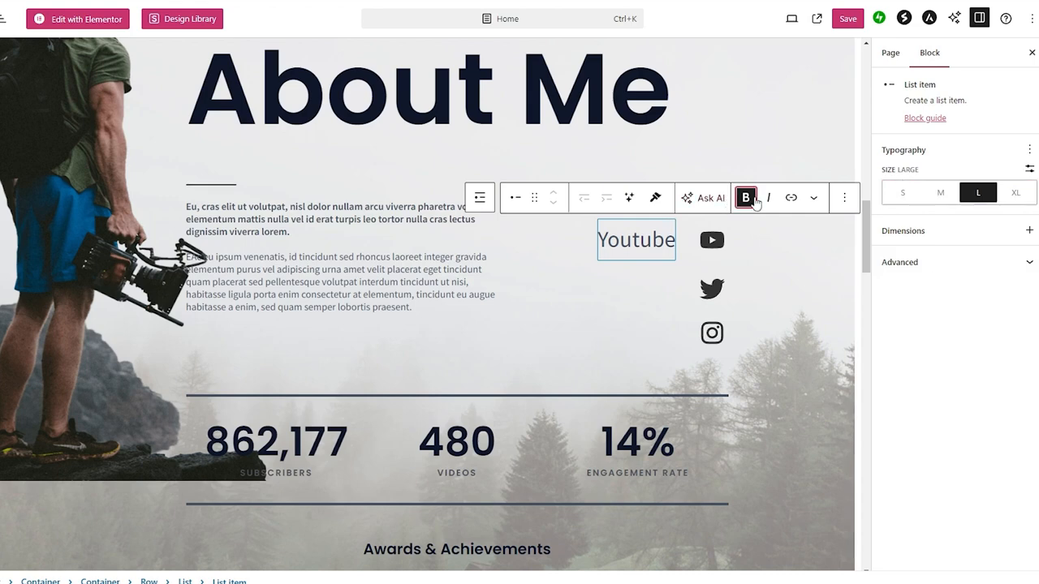
double_click(659, 239)
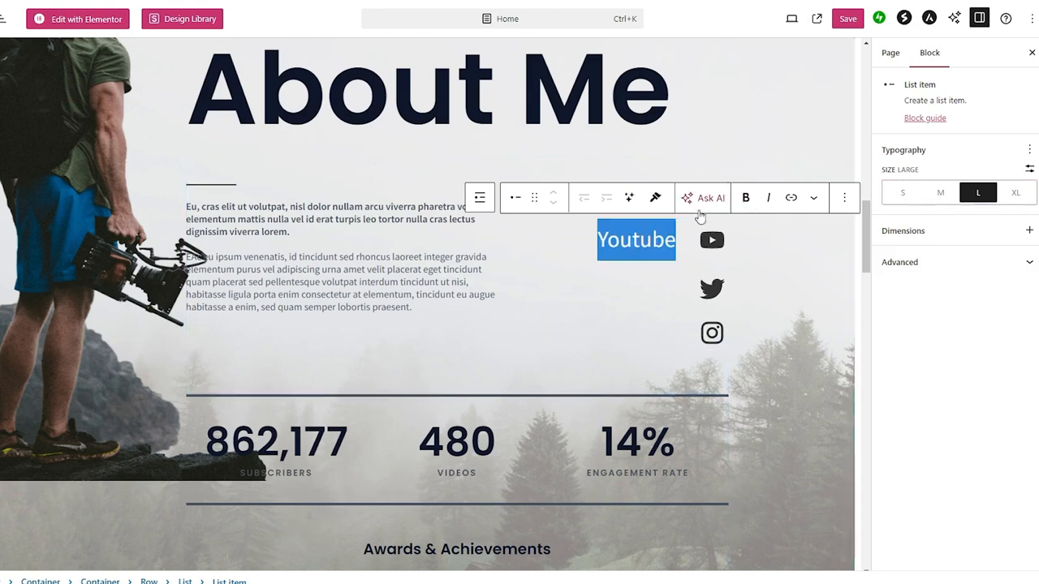
left_click(746, 197)
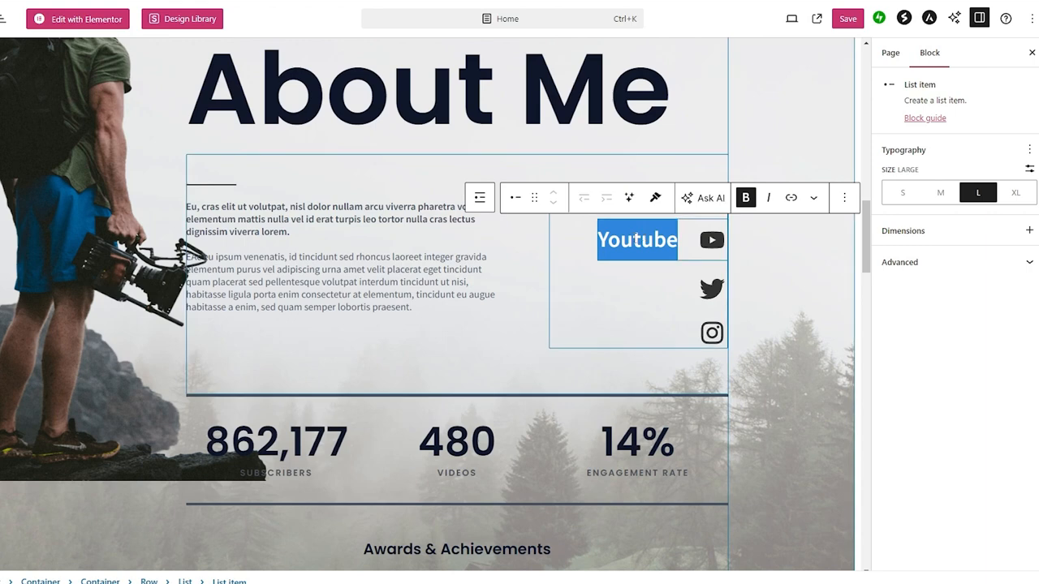
- Replace the list item's text with "YOUTUBE" in capitals and set its typography size to M
type("YOUTUBE")
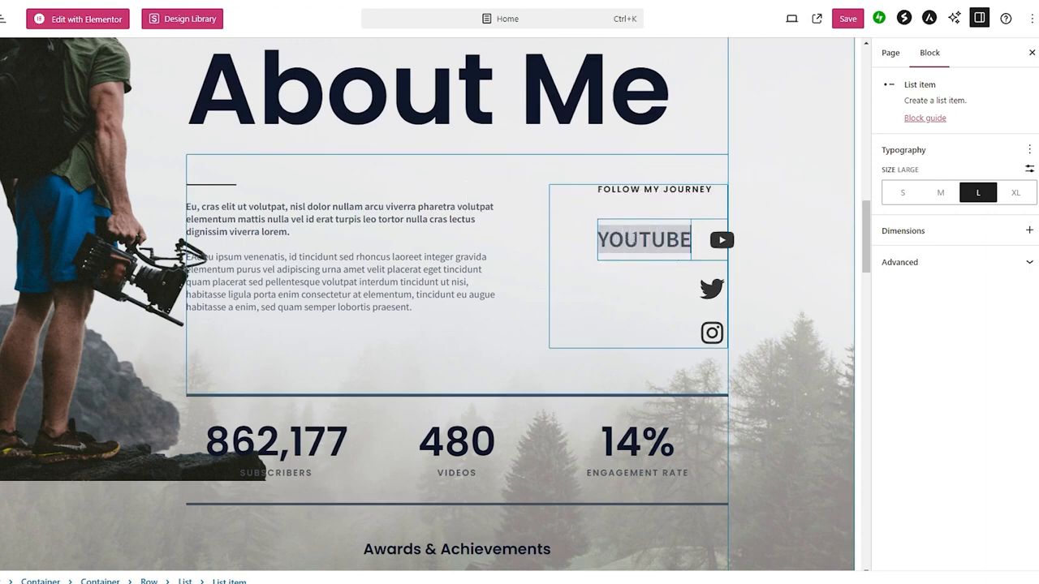
left_click(901, 267)
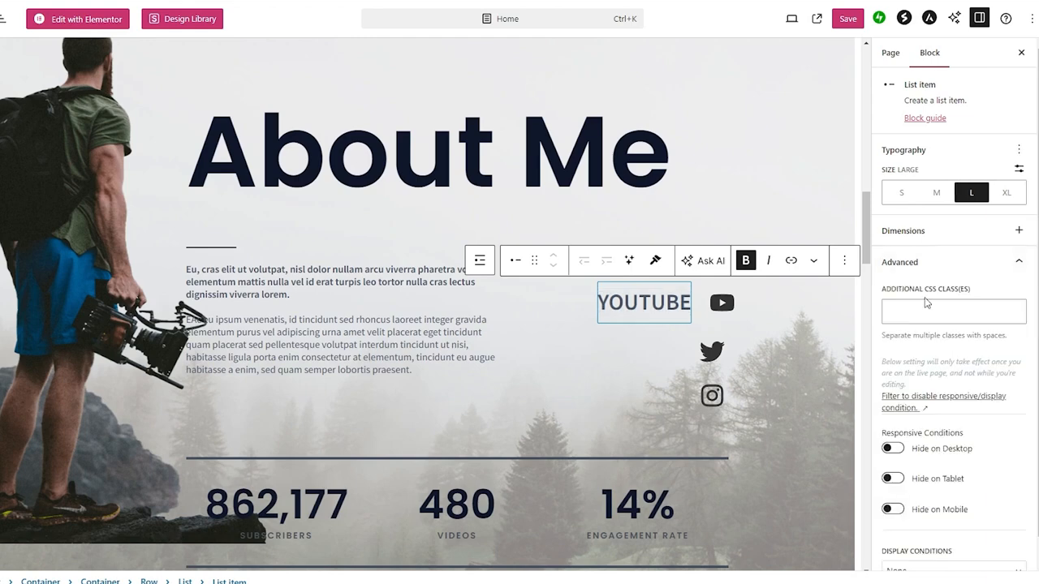
double_click(625, 303)
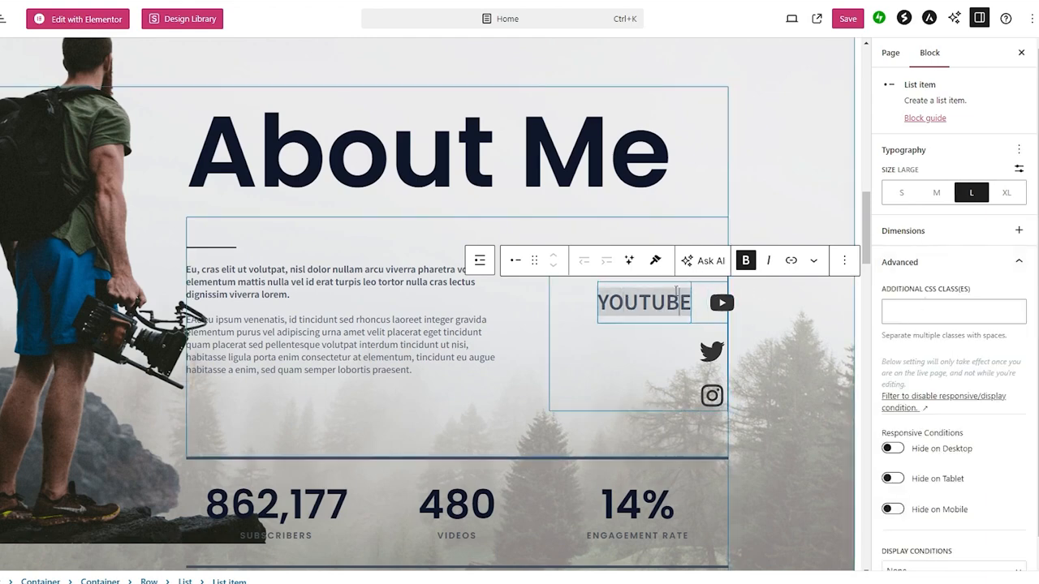
left_click(936, 193)
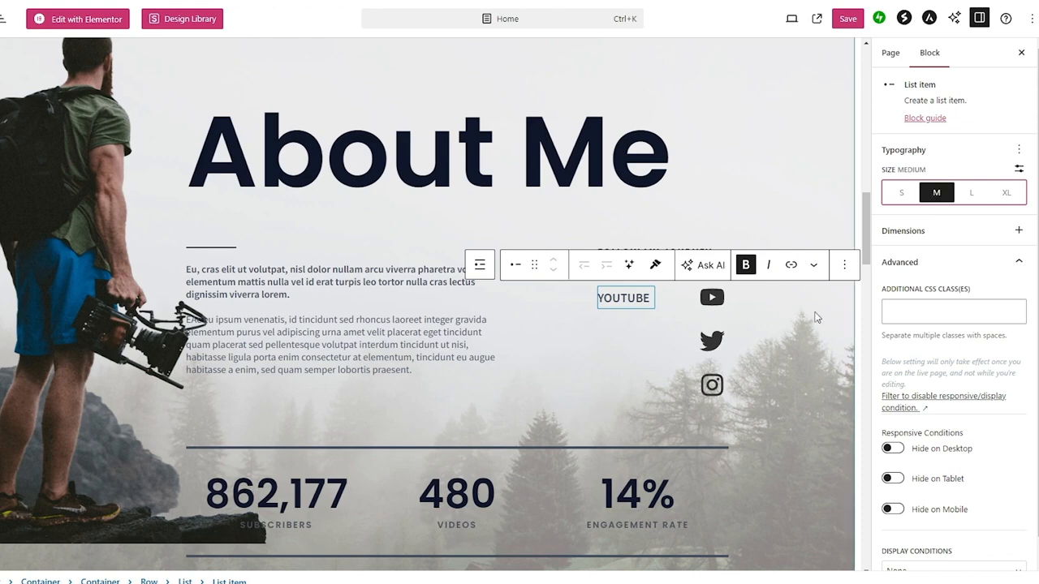
- Set the alignment of the YouTube icon beside its label to center
left_click(708, 311)
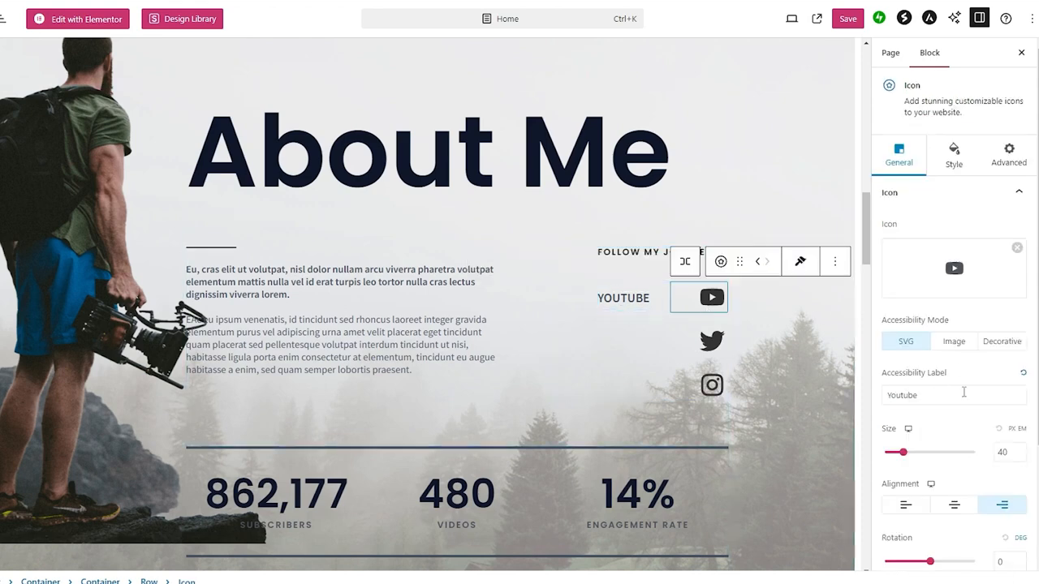
scroll(953, 304, "down", 3)
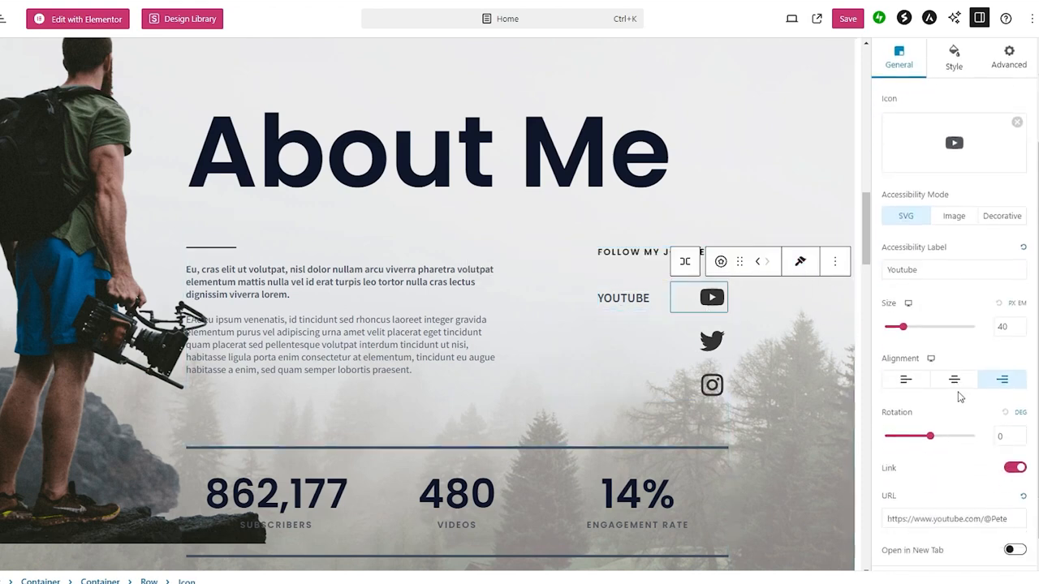
left_click(954, 379)
left_click(920, 384)
left_click(941, 384)
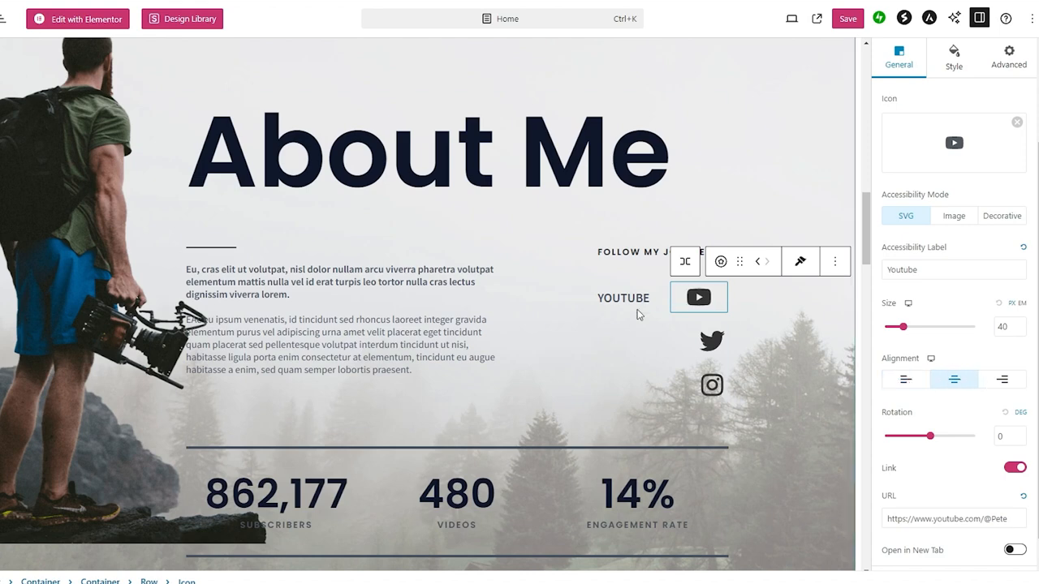
- Examine the Twitter and Instagram icons and the whole group of social links in the About Me section
left_click(714, 340)
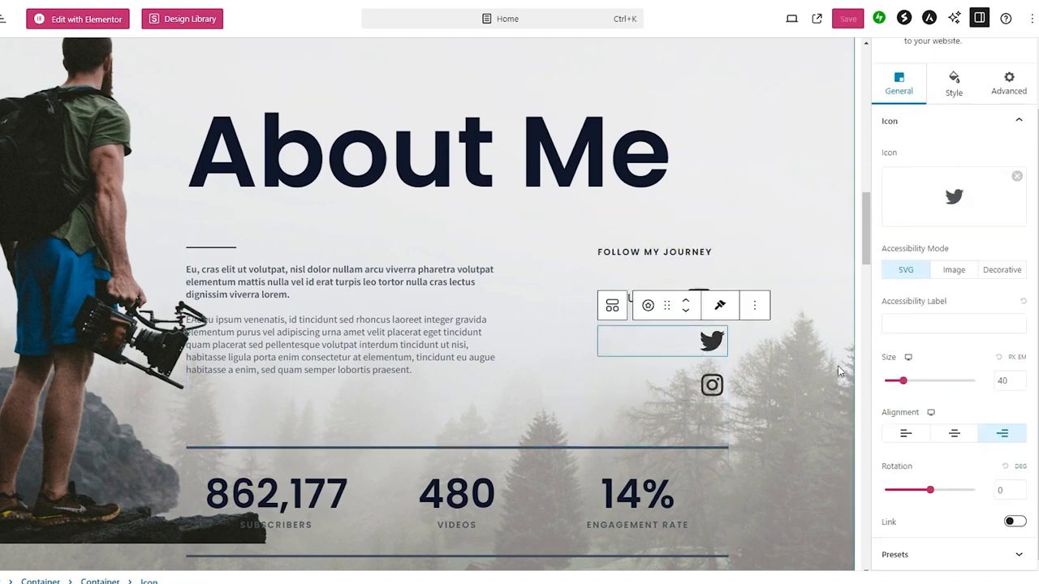
left_click(711, 385)
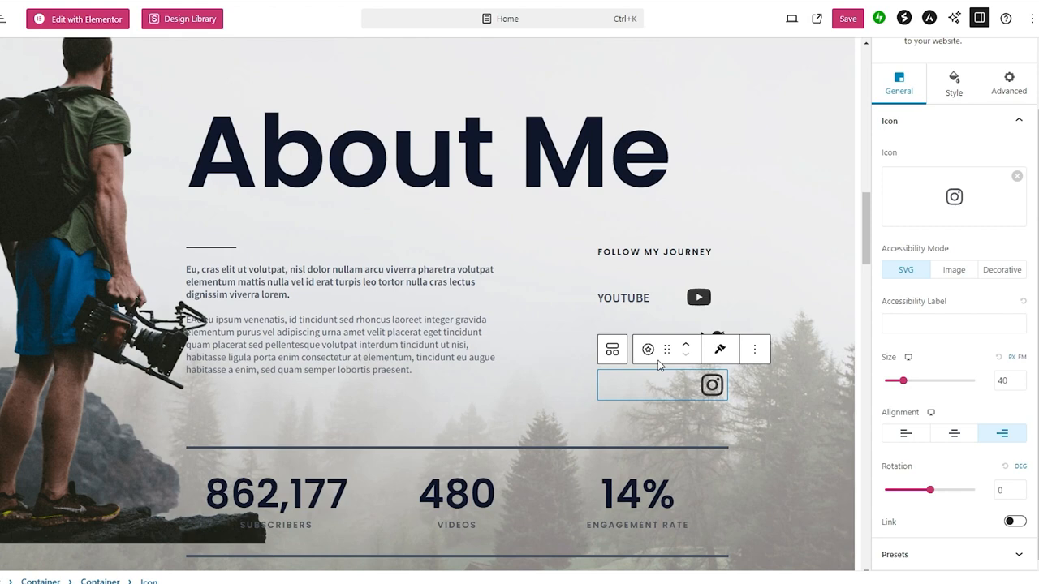
left_click(785, 393)
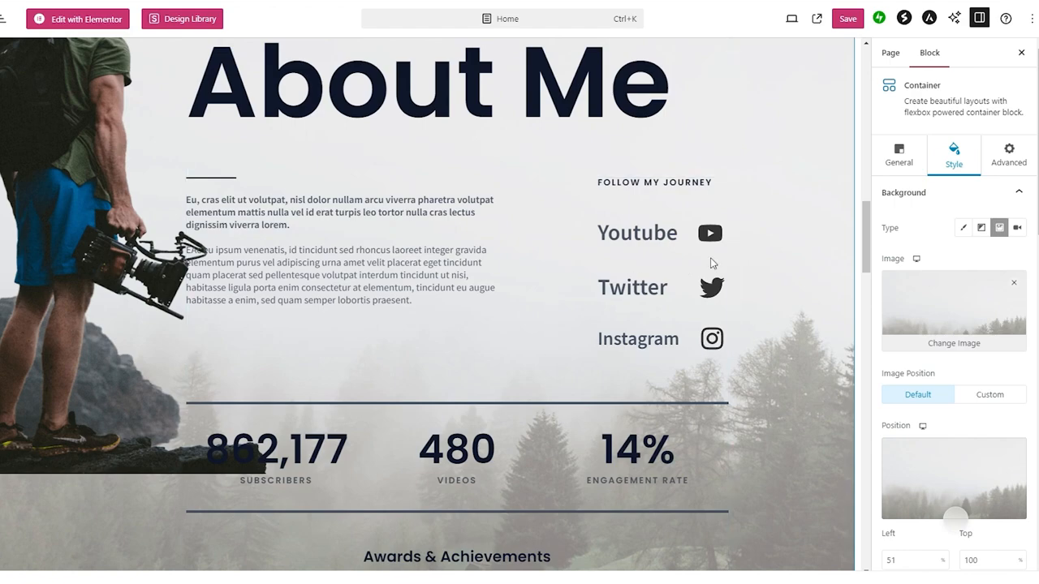
scroll(793, 277, "up", 3)
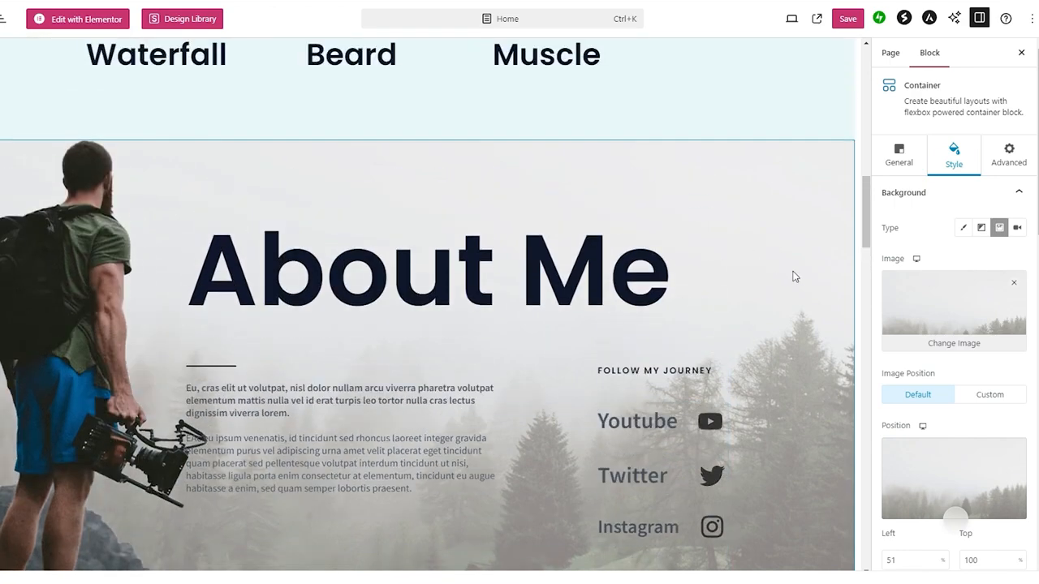
scroll(793, 277, "down", 4)
scroll(793, 276, "up", 1)
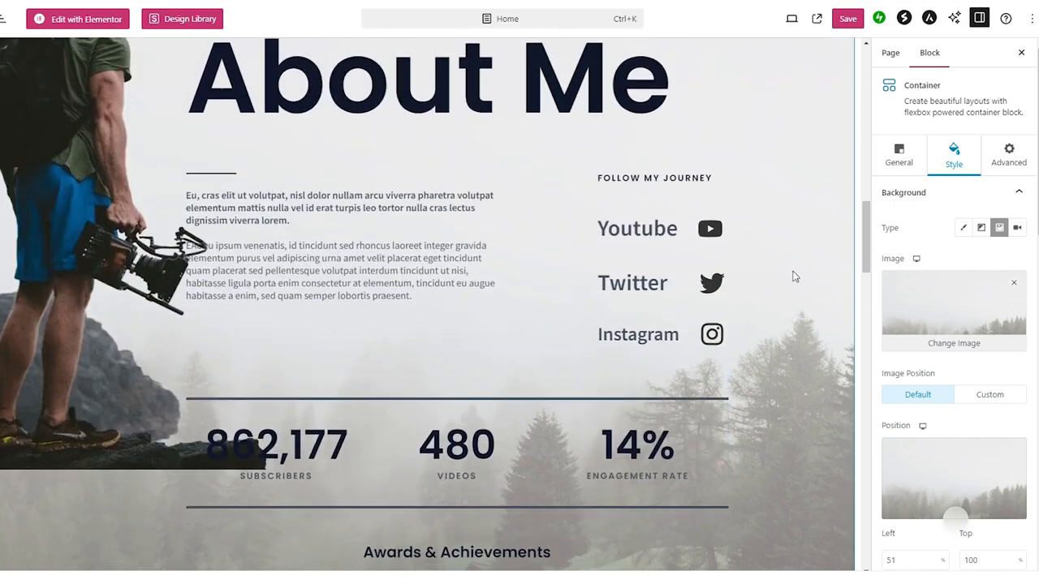
- Set the Subscribers counter's animation to Fade Up after browsing the available animation effects
scroll(793, 275, "down", 3)
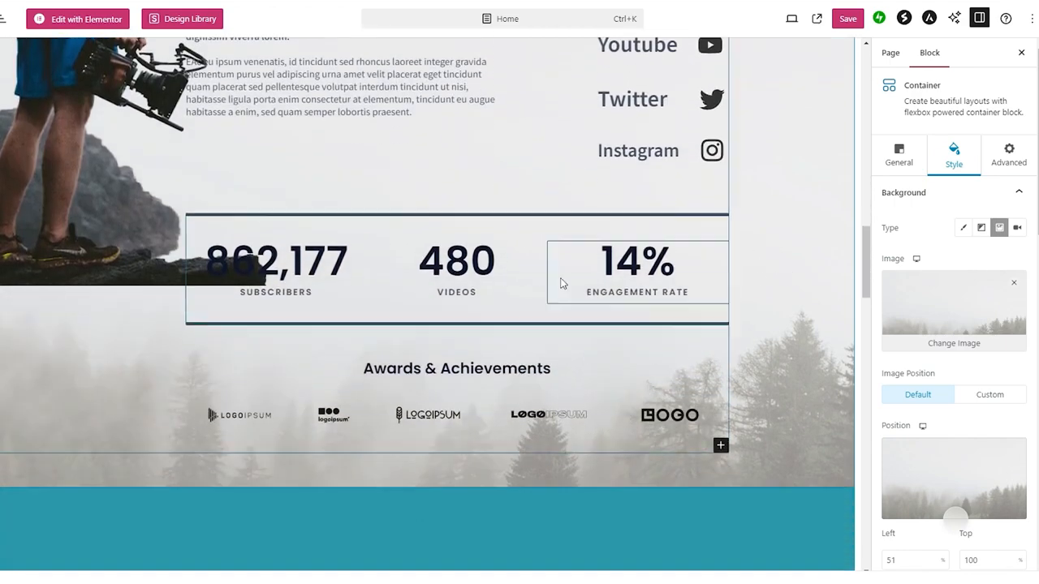
left_click(295, 281)
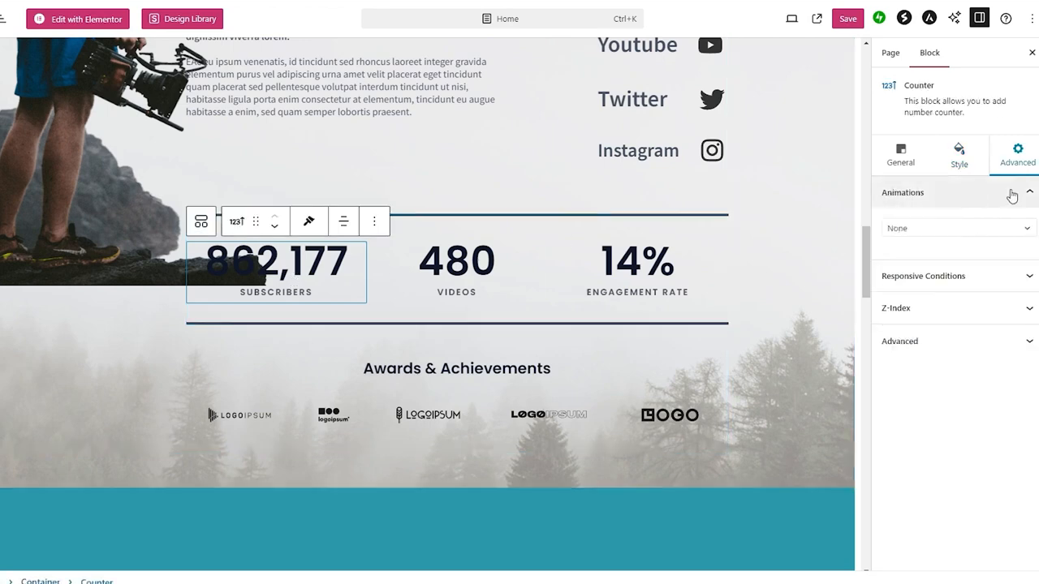
left_click(941, 201)
left_click(941, 199)
left_click(950, 227)
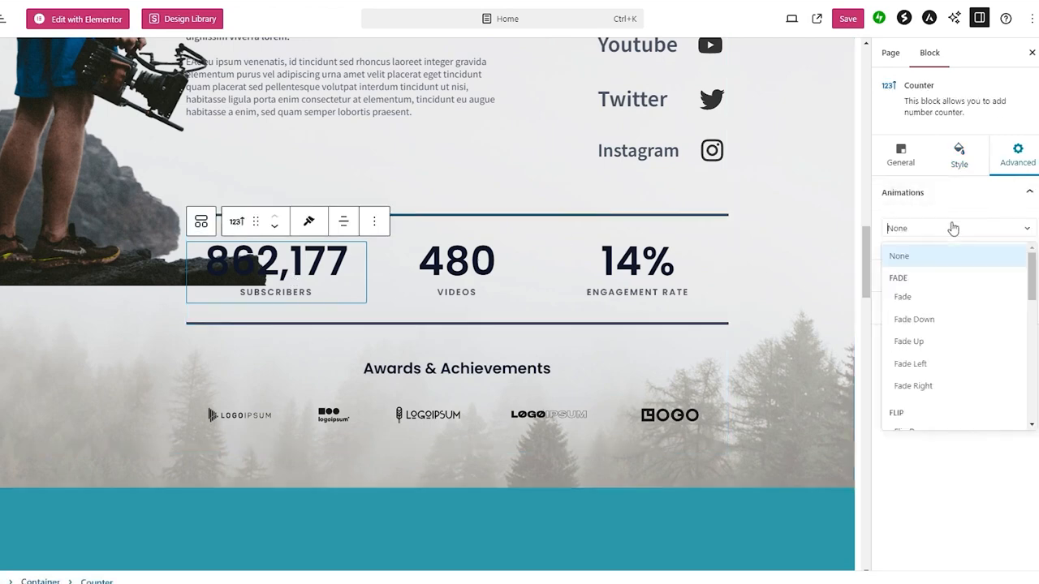
scroll(929, 294, "down", 5)
scroll(930, 296, "down", 4)
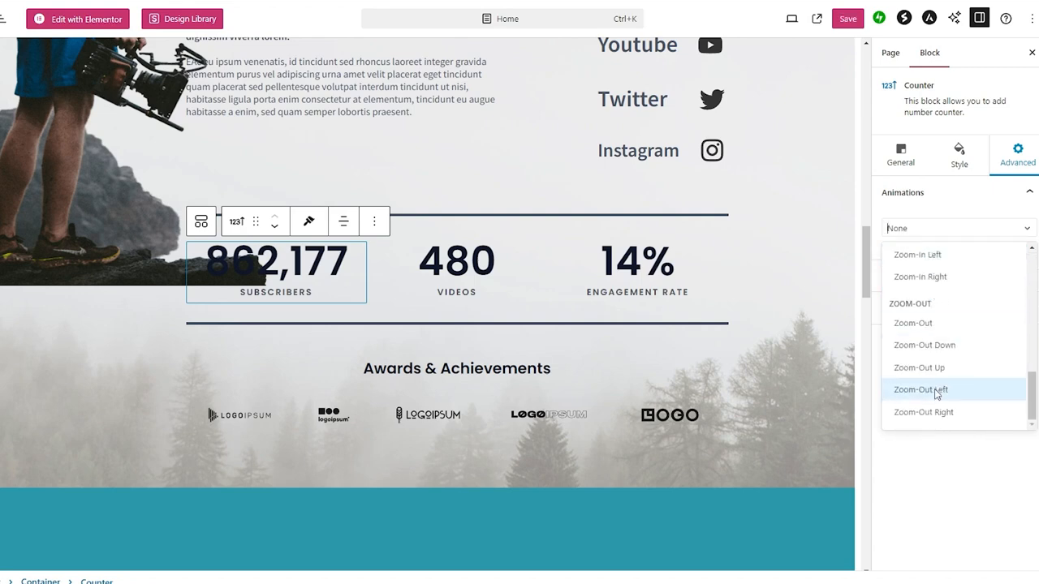
scroll(928, 386, "up", 10)
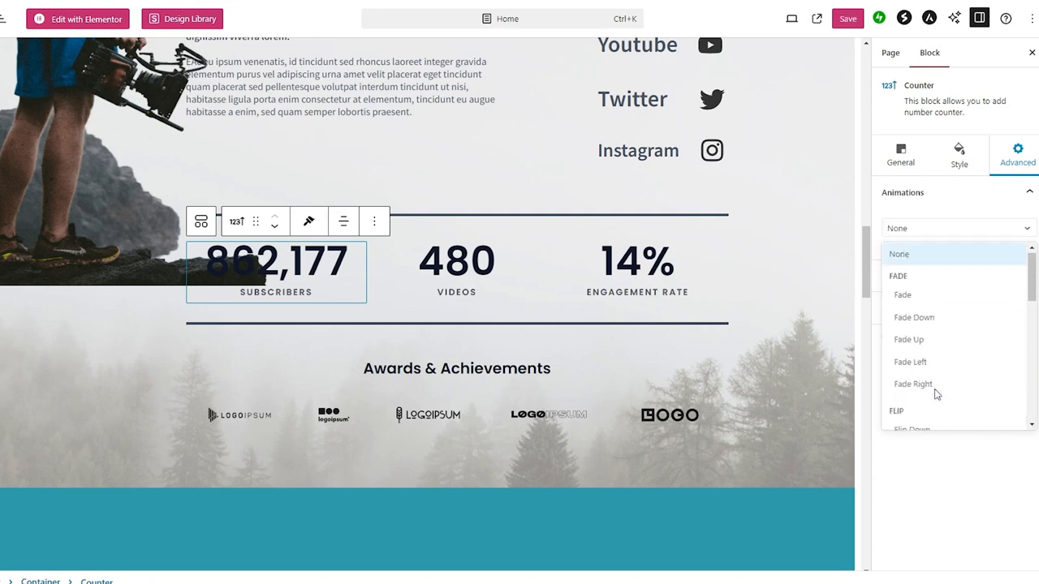
left_click(920, 340)
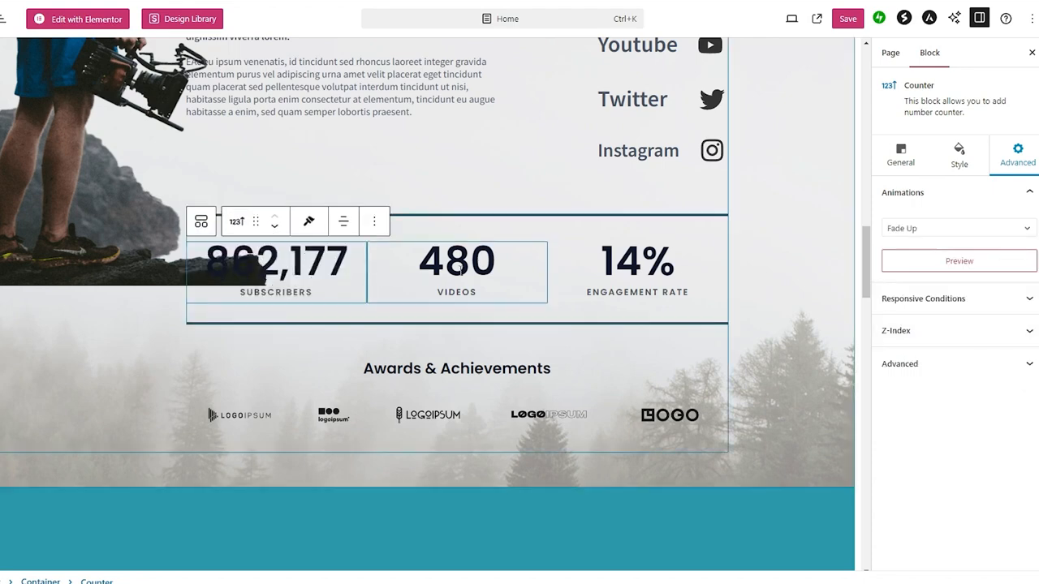
- Set the Videos counter's animation to Fade Up and open the animation choices for the Engagement Rate counter
left_click(415, 271)
left_click(939, 228)
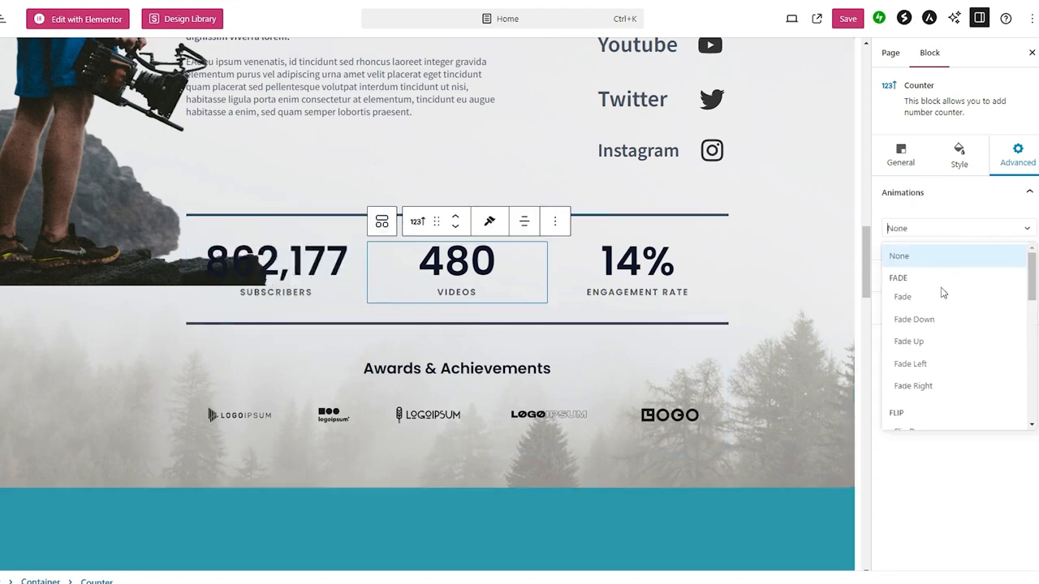
left_click(941, 342)
left_click(718, 272)
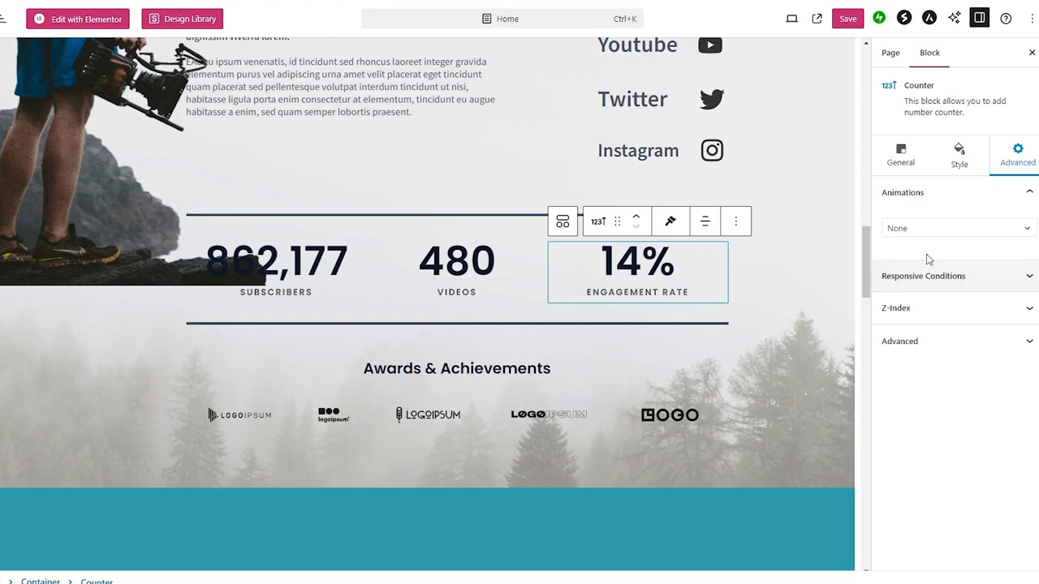
left_click(946, 231)
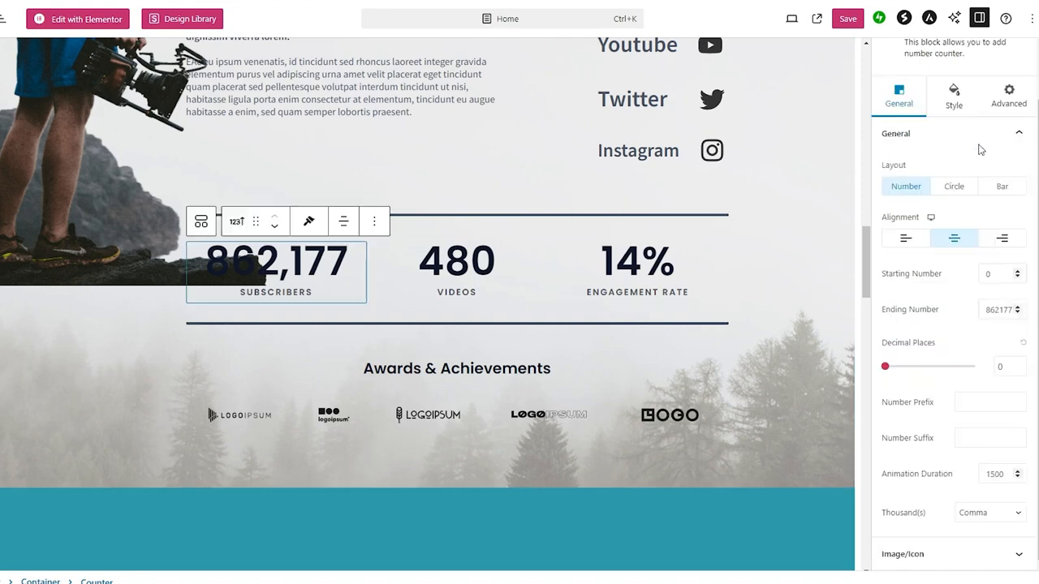
- Inspect the Subscribers counter's HTML anchor and additional CSS class options
left_click(1009, 97)
left_click(939, 299)
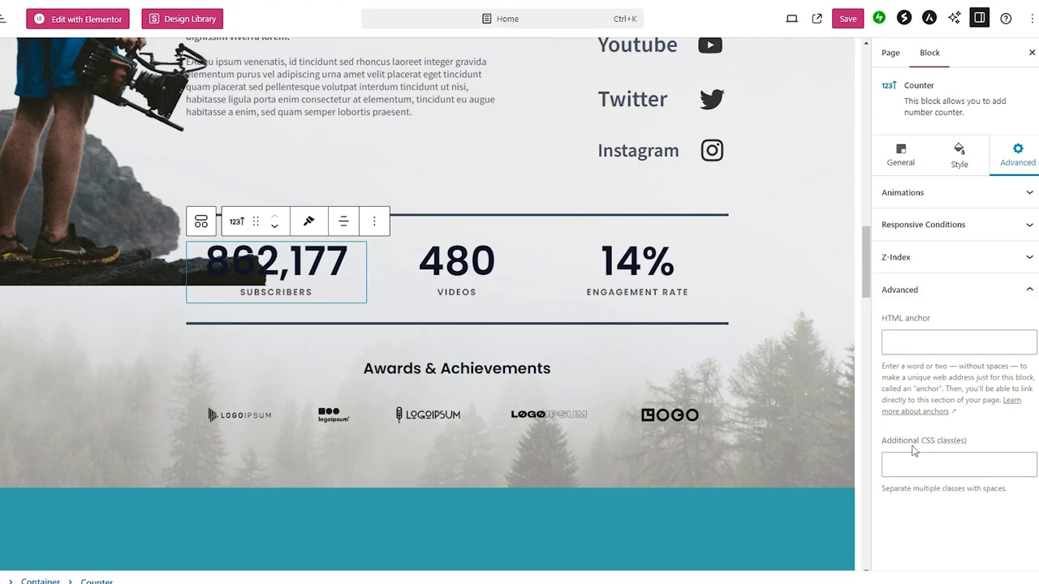
left_click_drag(908, 445, 977, 443)
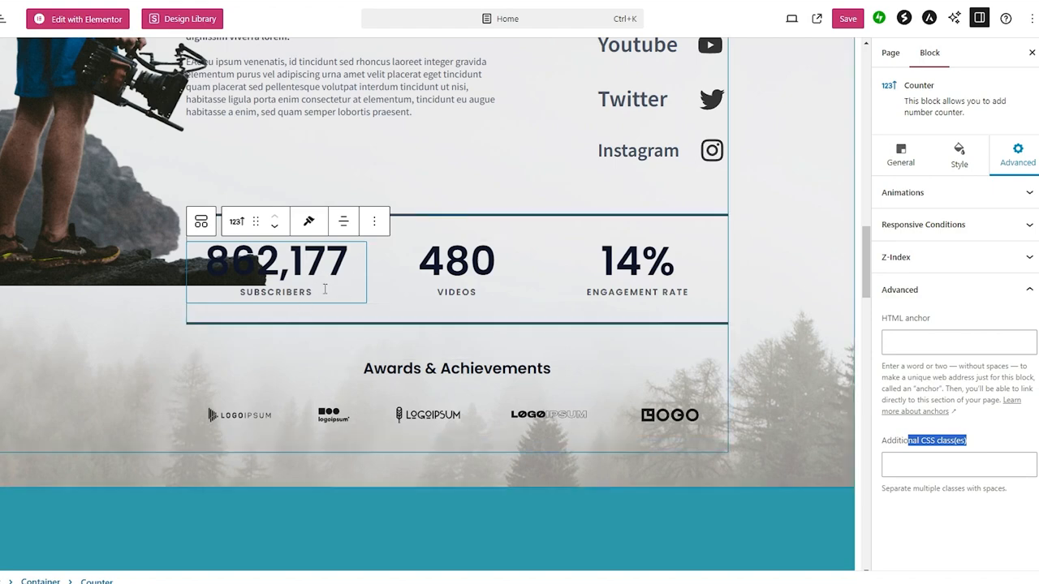
left_click(747, 294)
- Review the Home page from the About Me section down through the awards logos and the Featured Vlog videos
scroll(308, 223, "up", 3)
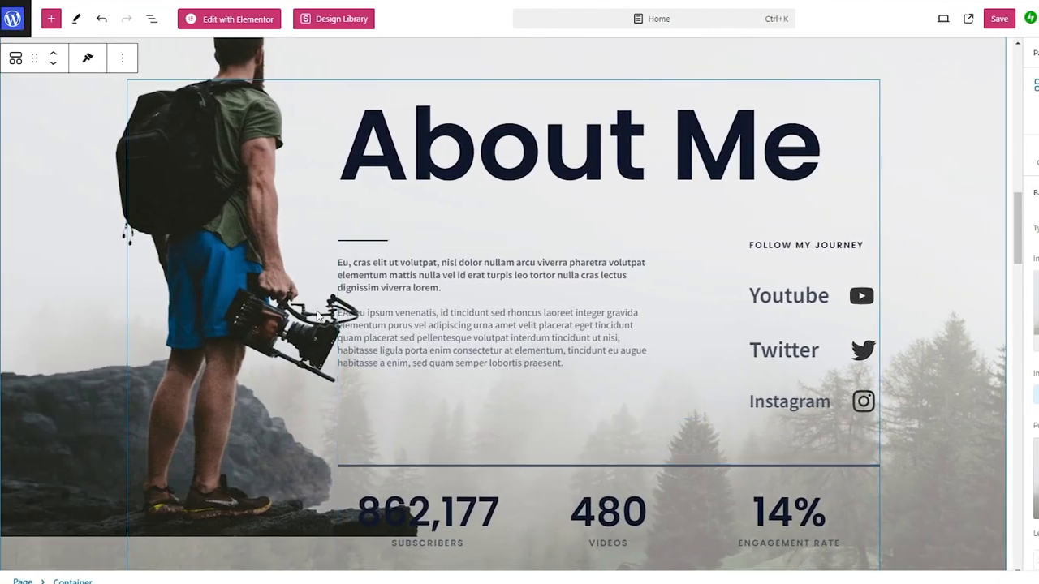
scroll(675, 213, "down", 5)
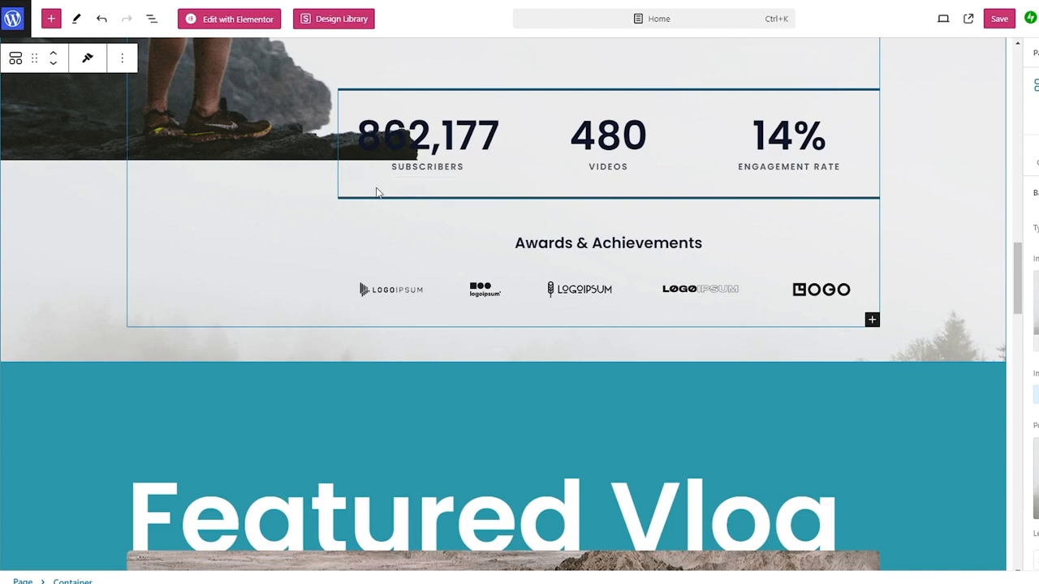
scroll(376, 192, "down", 7)
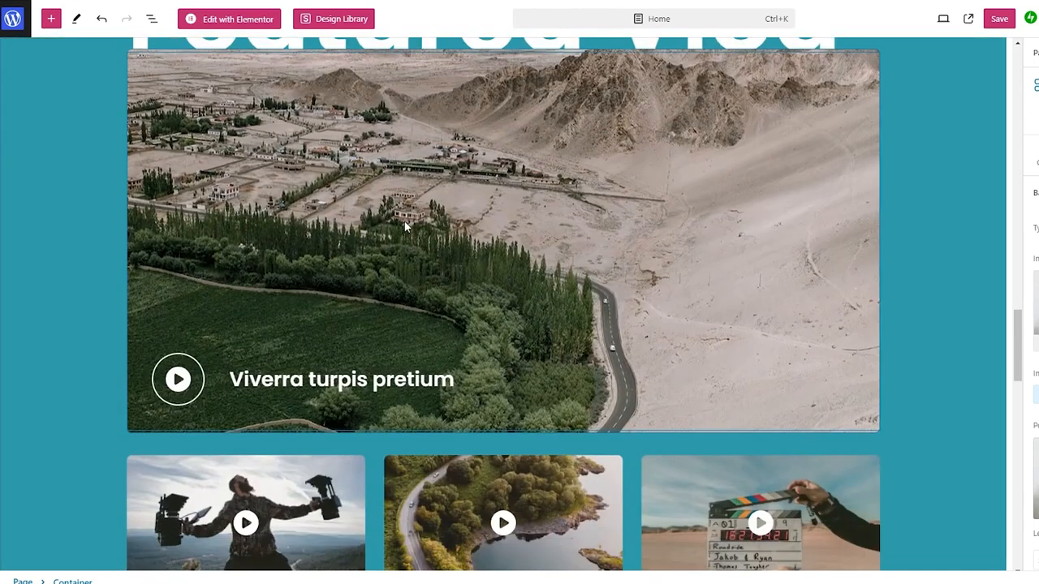
scroll(56, 312, "down", 2)
scroll(203, 322, "up", 2)
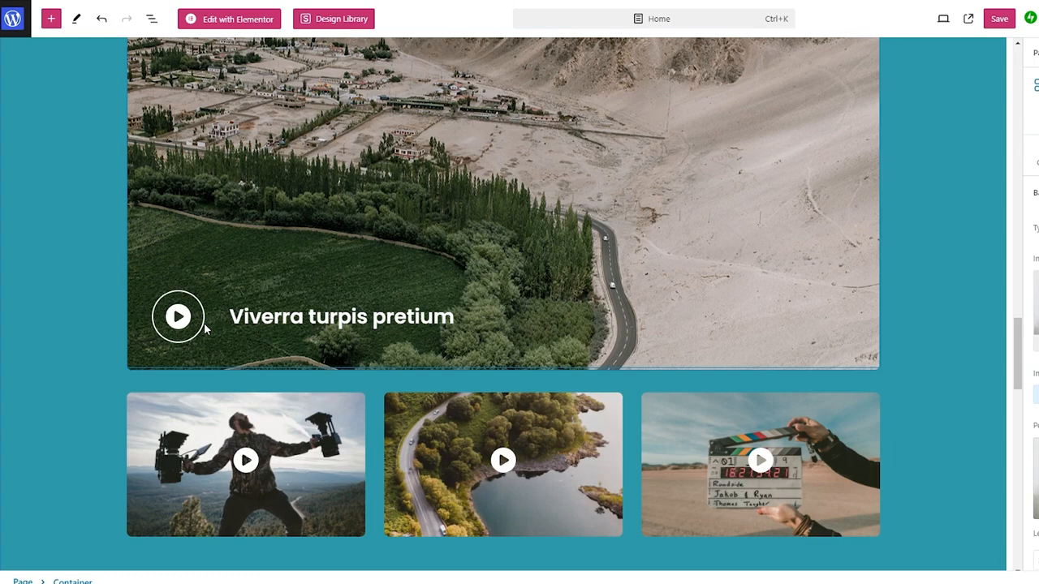
scroll(203, 323, "down", 4)
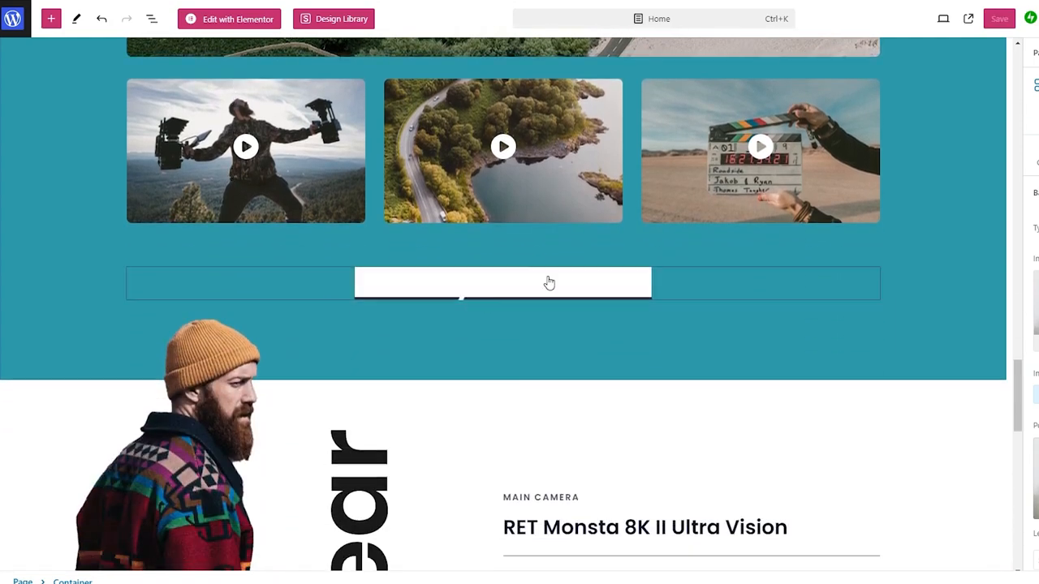
- Review the My Gear section and the rest of the Home page from the hero to the contact form
scroll(511, 297, "down", 2)
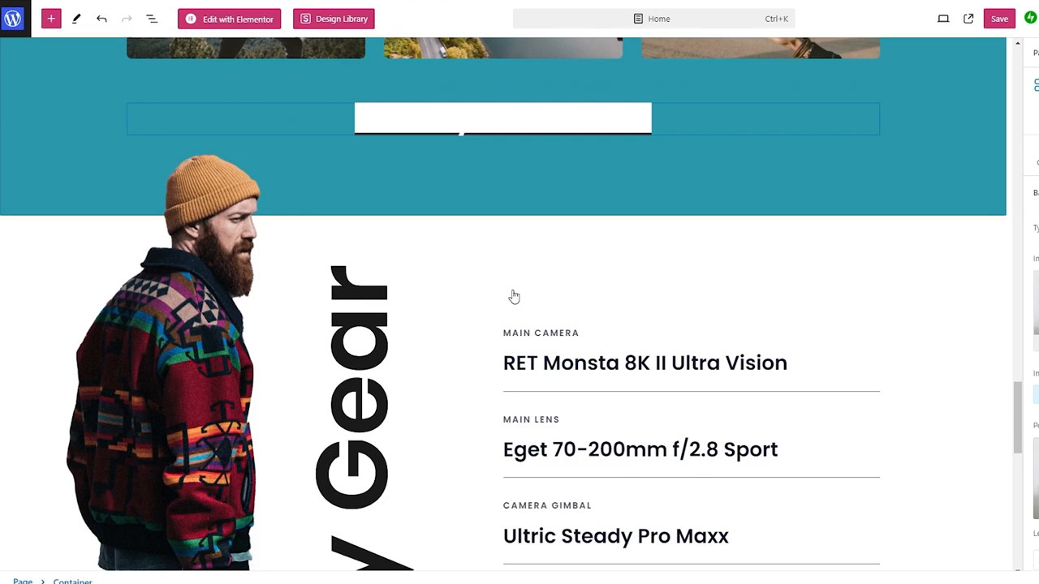
scroll(513, 297, "down", 3)
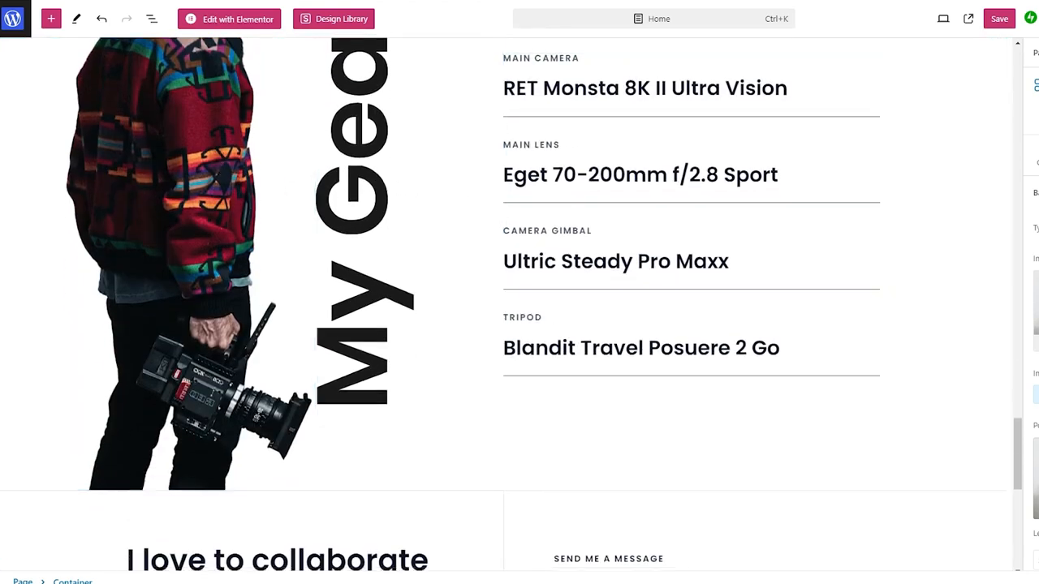
scroll(561, 494, "up", 2)
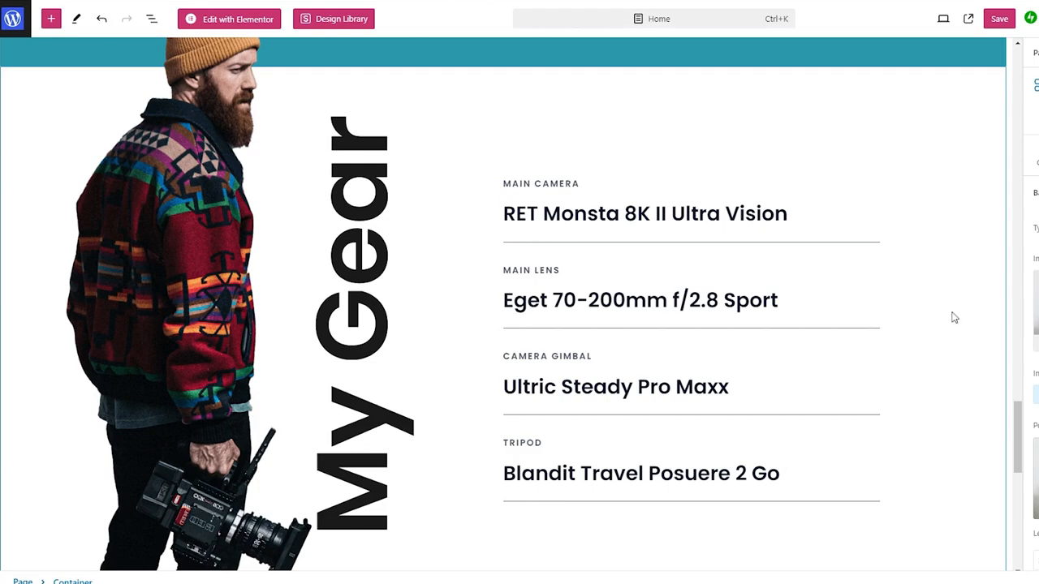
scroll(960, 325, "down", 9)
scroll(960, 329, "up", 10)
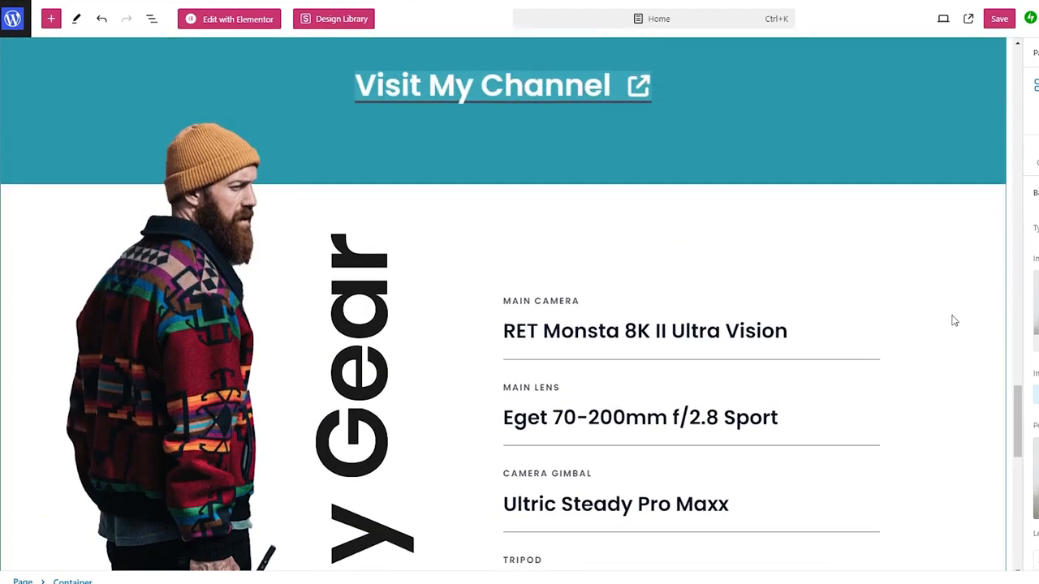
scroll(954, 321, "up", 8)
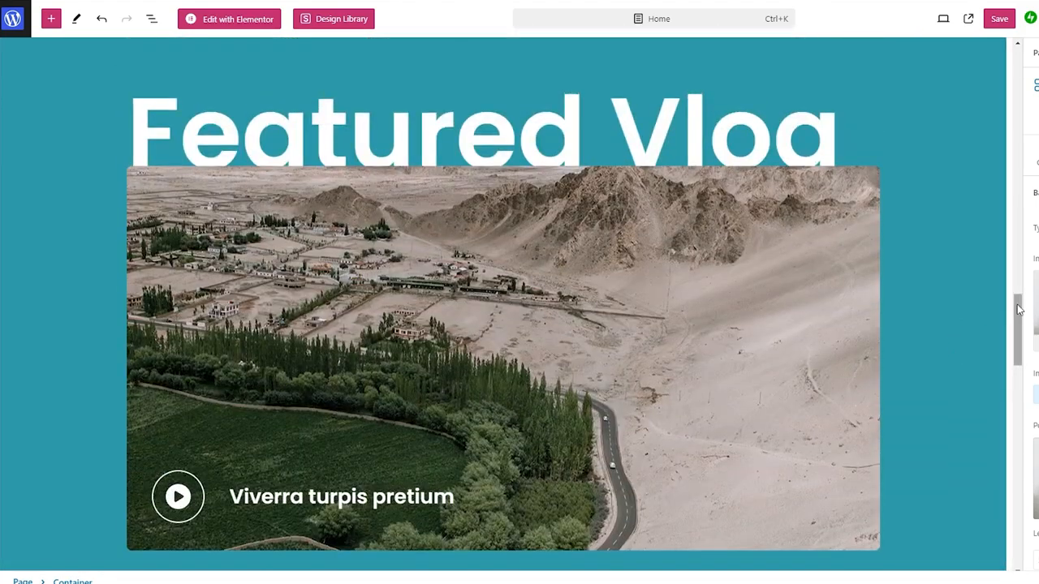
left_click_drag(1017, 302, 1027, 65)
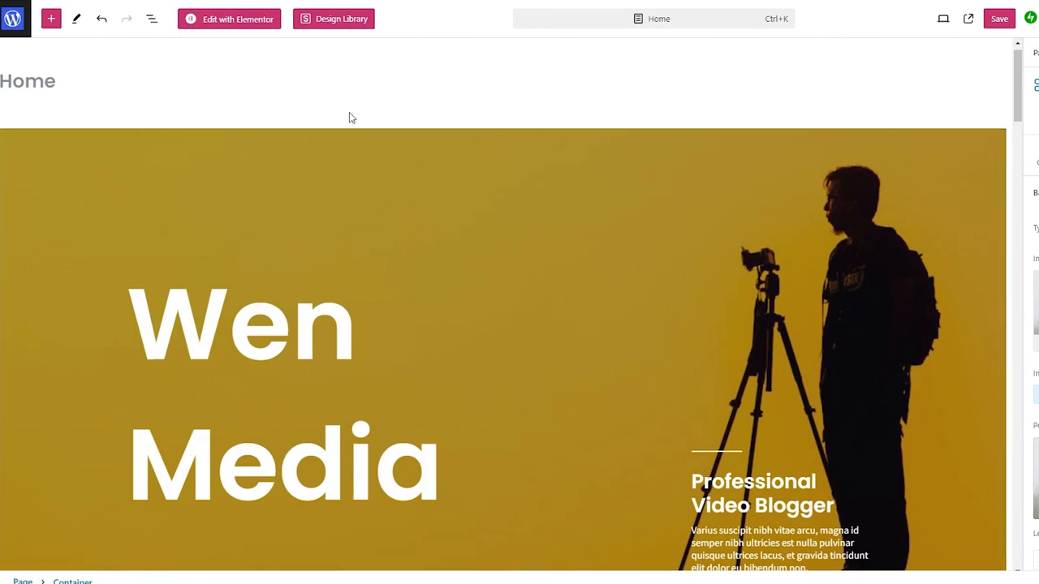
scroll(349, 117, "down", 20)
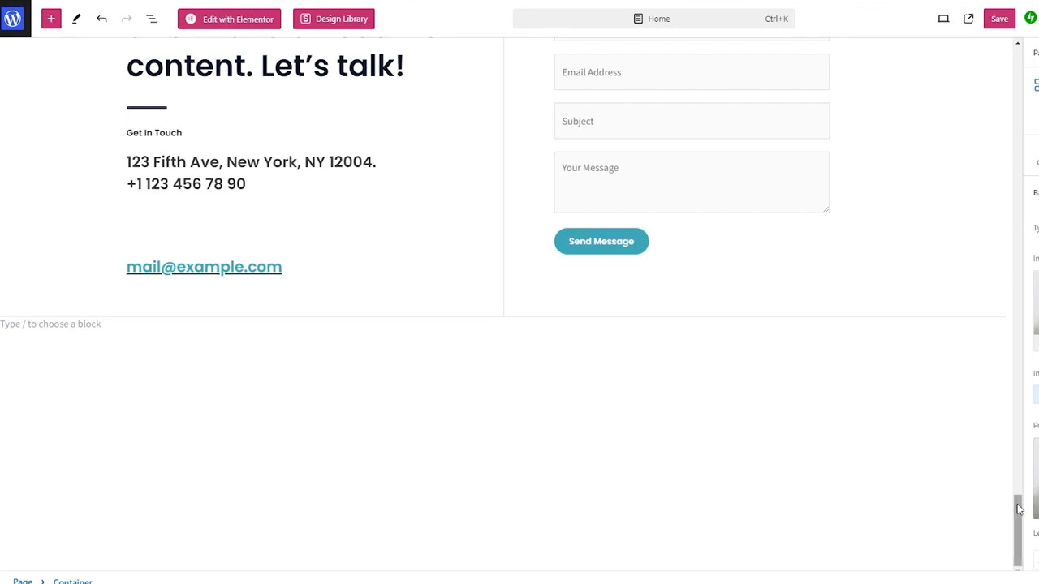
left_click_drag(1019, 508, 1019, 61)
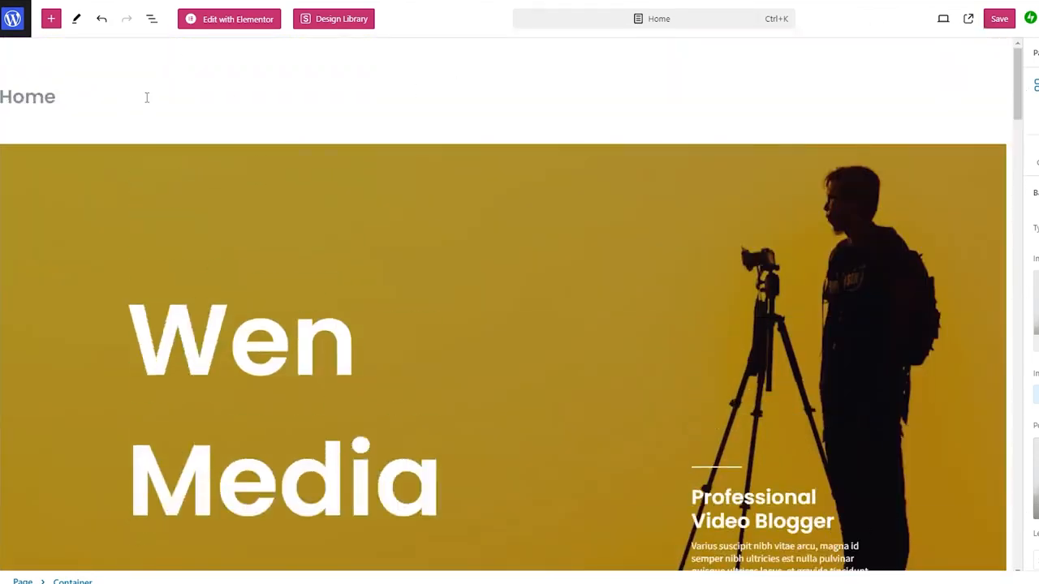
- Save the Home page, staying in the editor when asked about leaving, and view the page on the site
left_click(147, 97)
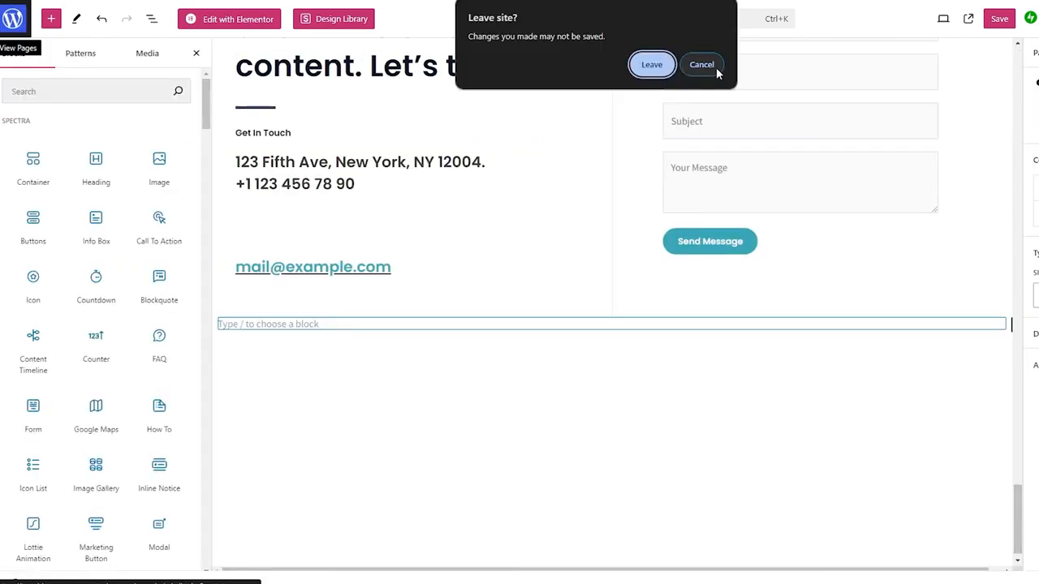
left_click(714, 66)
left_click(1003, 20)
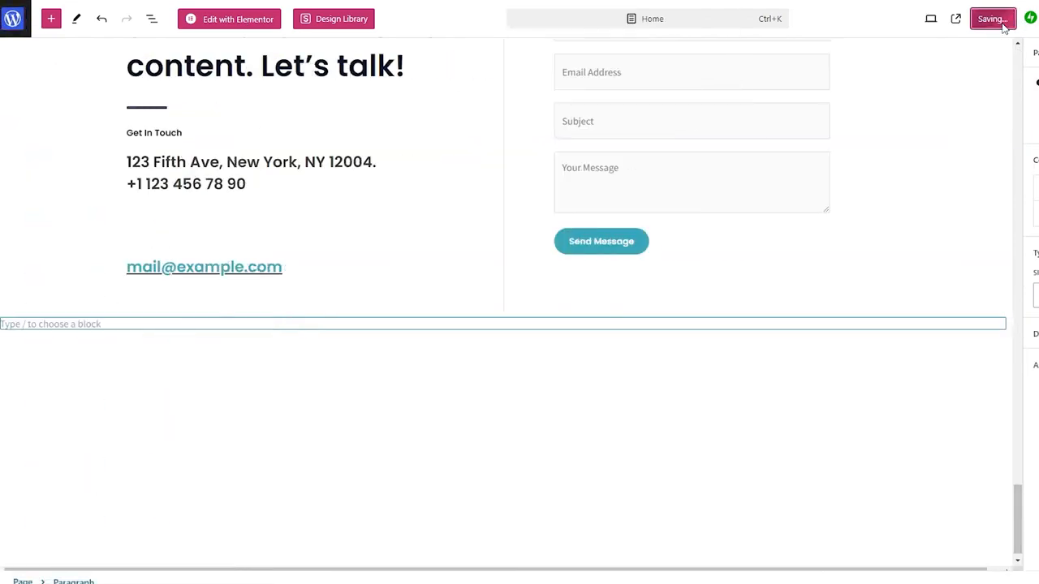
left_click_drag(1019, 495, 997, 32)
left_click(975, 24)
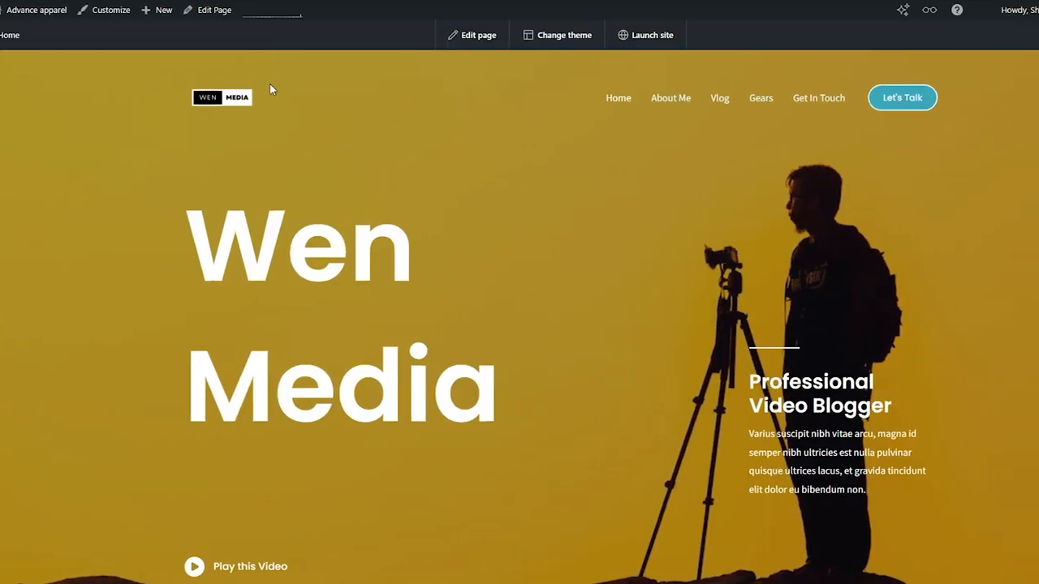
- Review the published Home page from the hero through the About Me counters, Featured Vlog videos and My Gear section
scroll(457, 217, "down", 8)
scroll(456, 216, "down", 20)
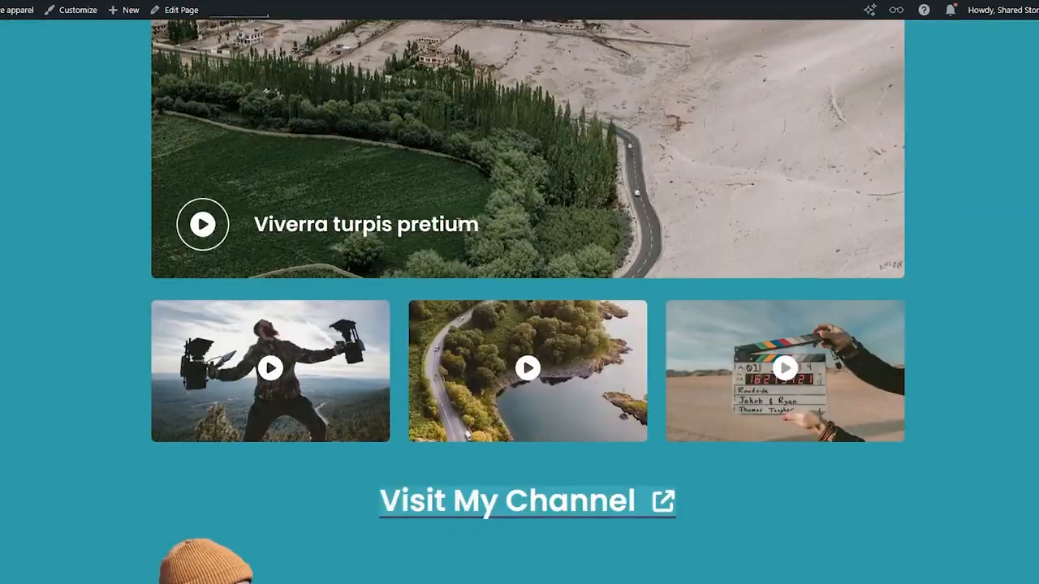
scroll(1008, 229, "up", 20)
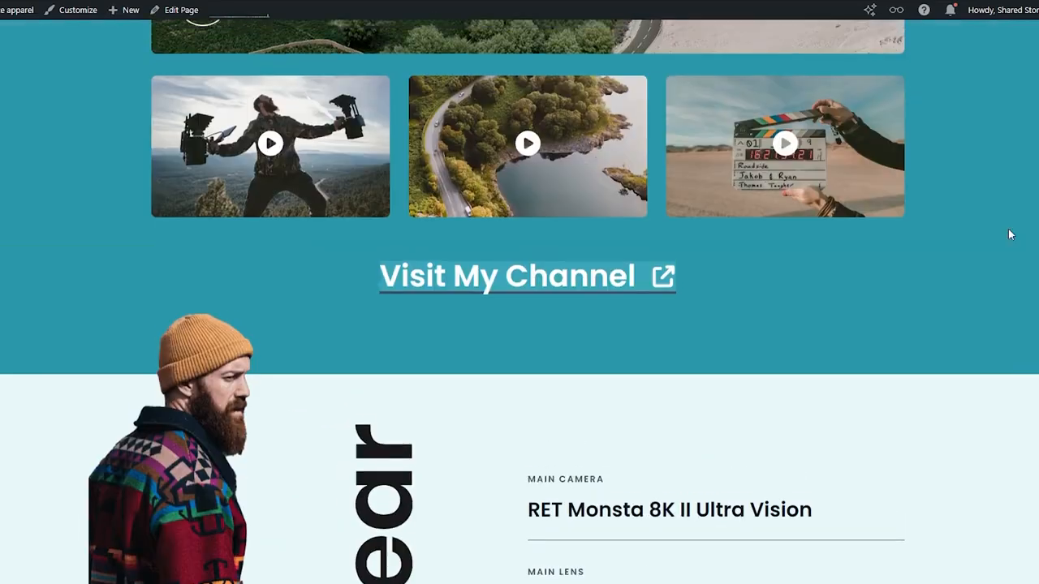
scroll(890, 298, "up", 10)
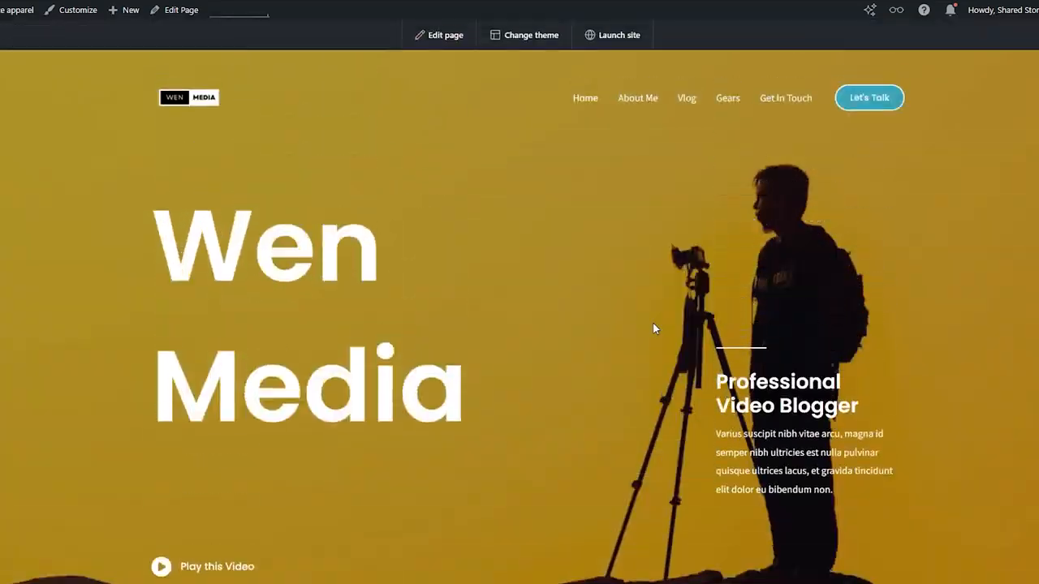
scroll(715, 222, "down", 15)
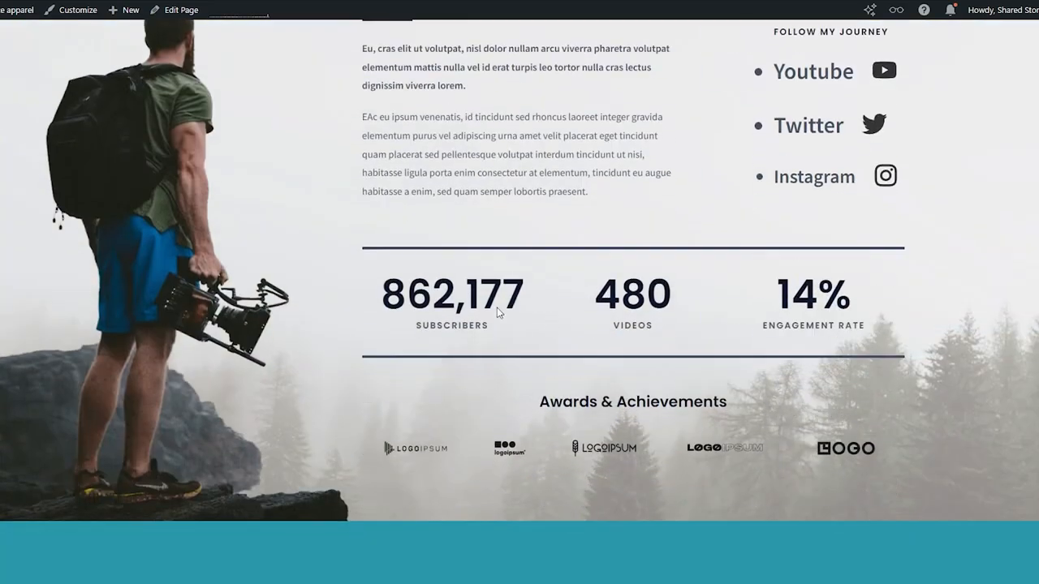
scroll(772, 285, "down", 4)
scroll(812, 274, "up", 7)
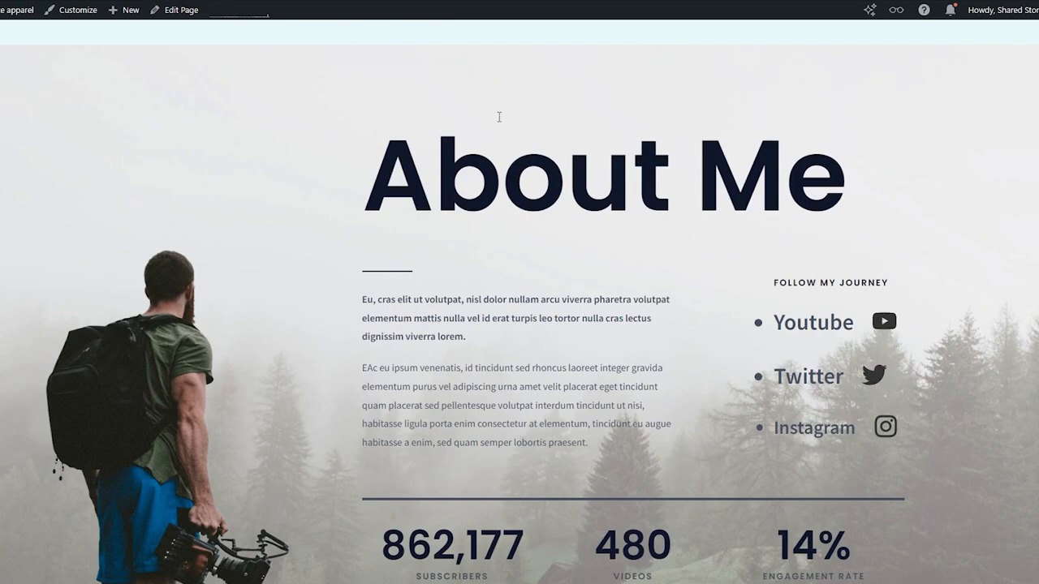
scroll(259, 186, "up", 12)
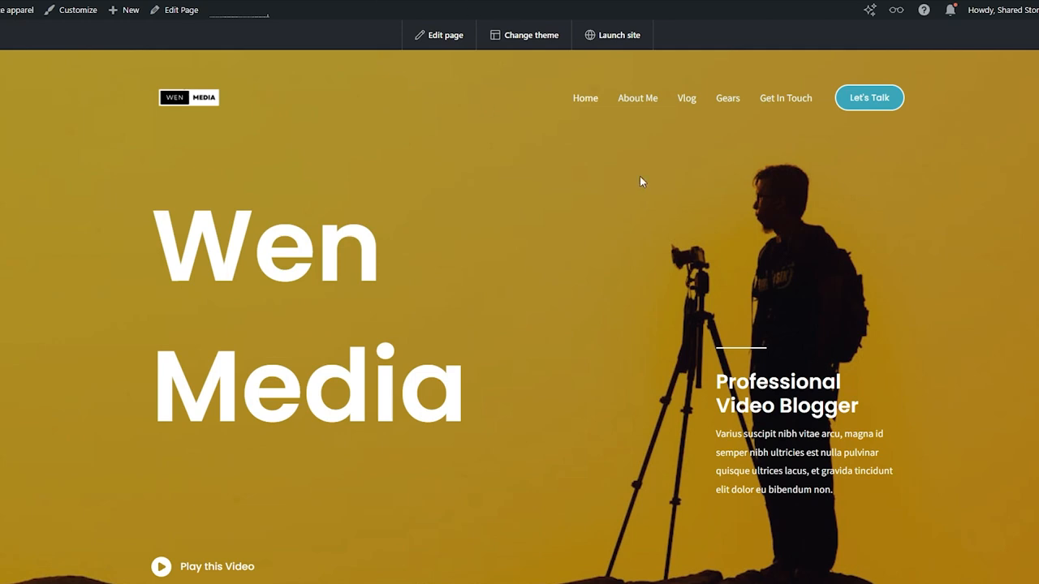
- In the customizer's Header Builder, apply the centered stacked preset and arrange the Primary Menu in the top row with the logo below it
left_click(91, 16)
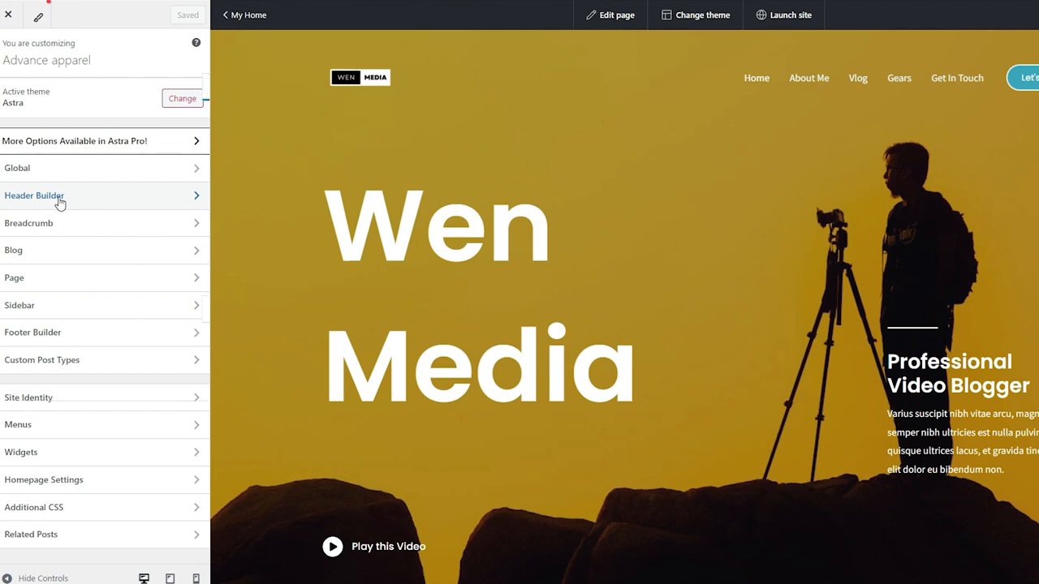
left_click(59, 201)
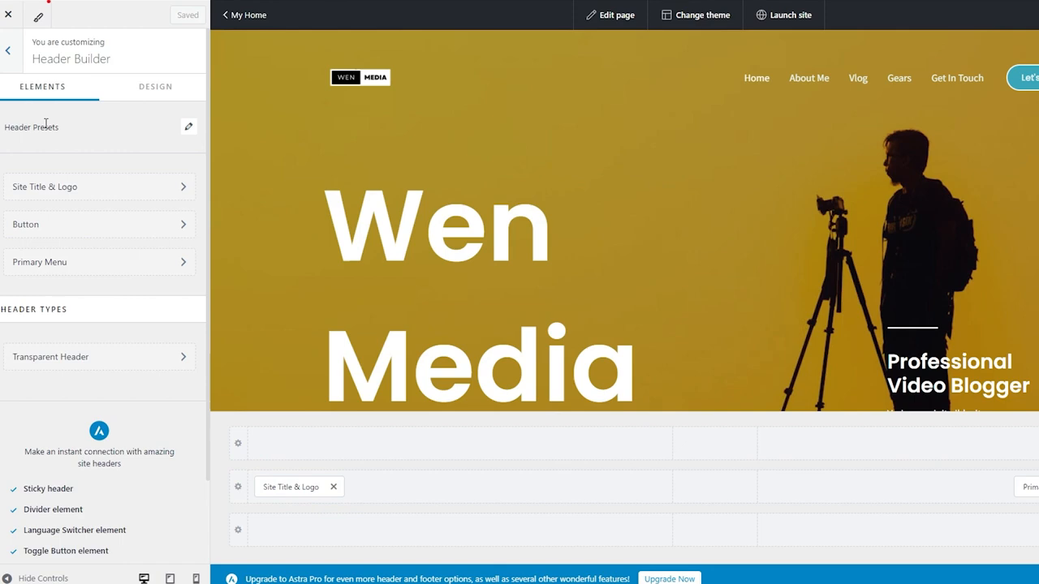
left_click(186, 132)
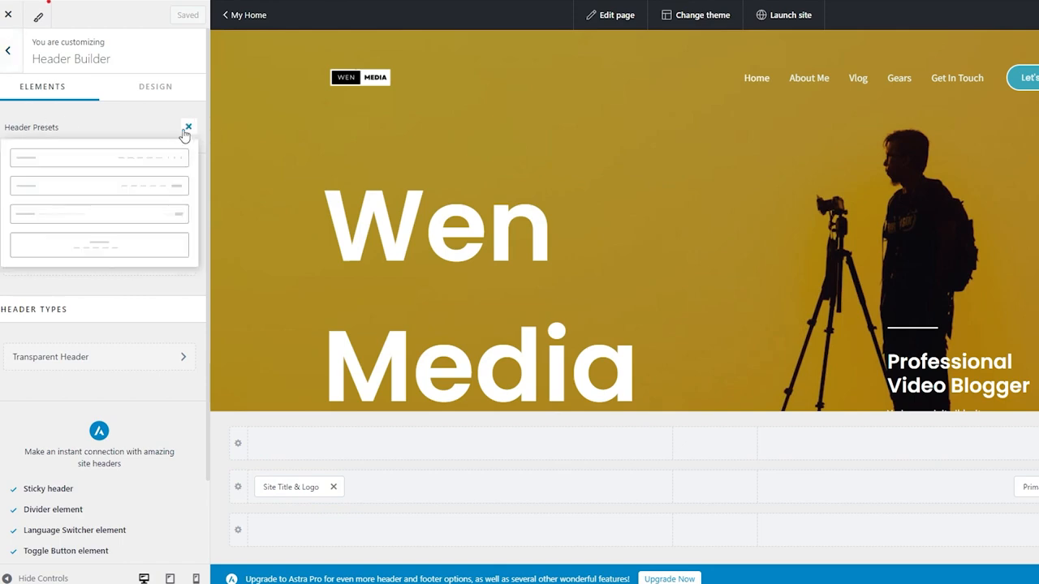
left_click(106, 248)
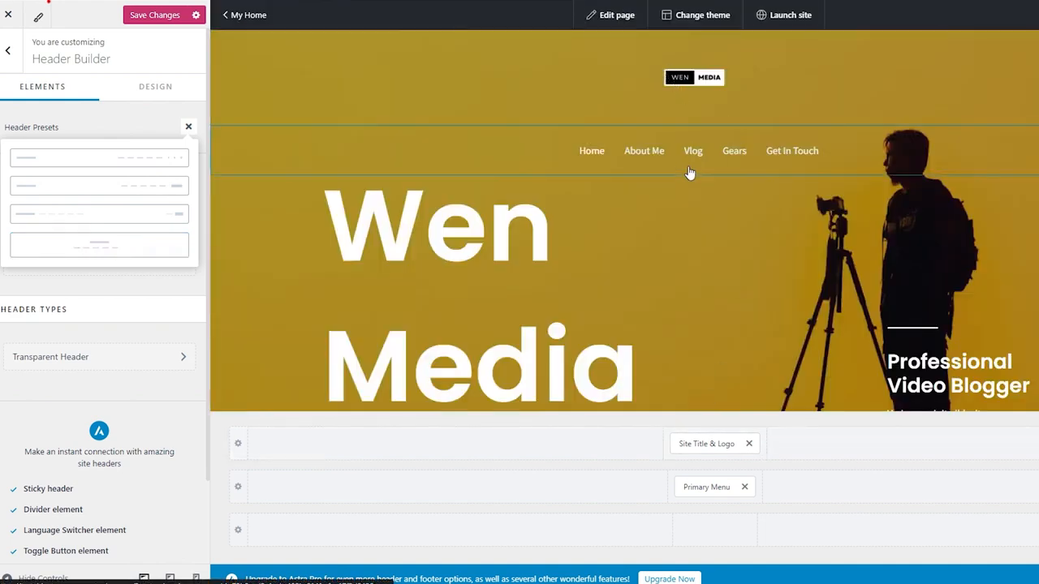
left_click_drag(710, 491, 709, 461)
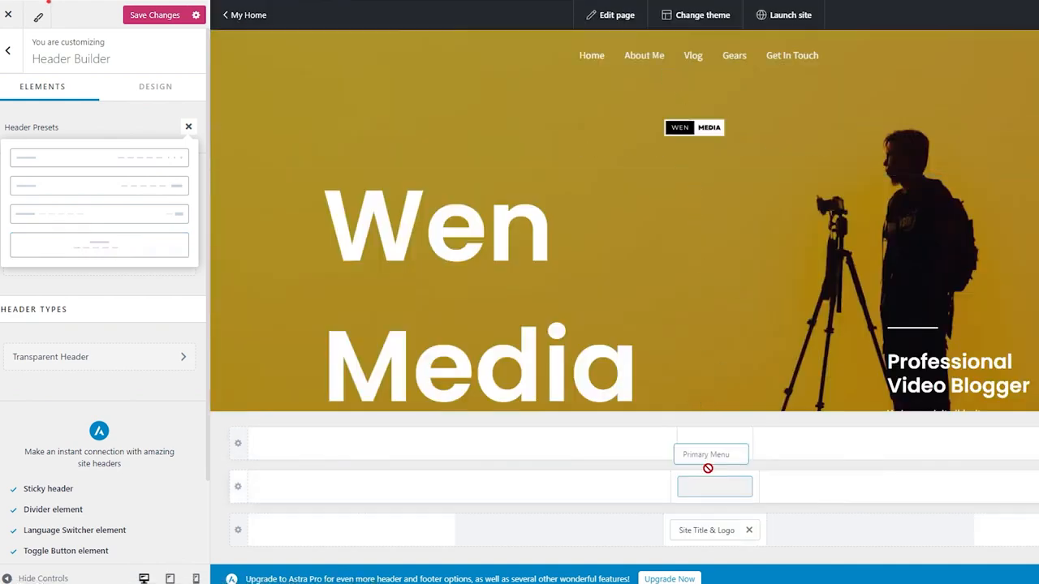
left_click_drag(724, 533, 728, 487)
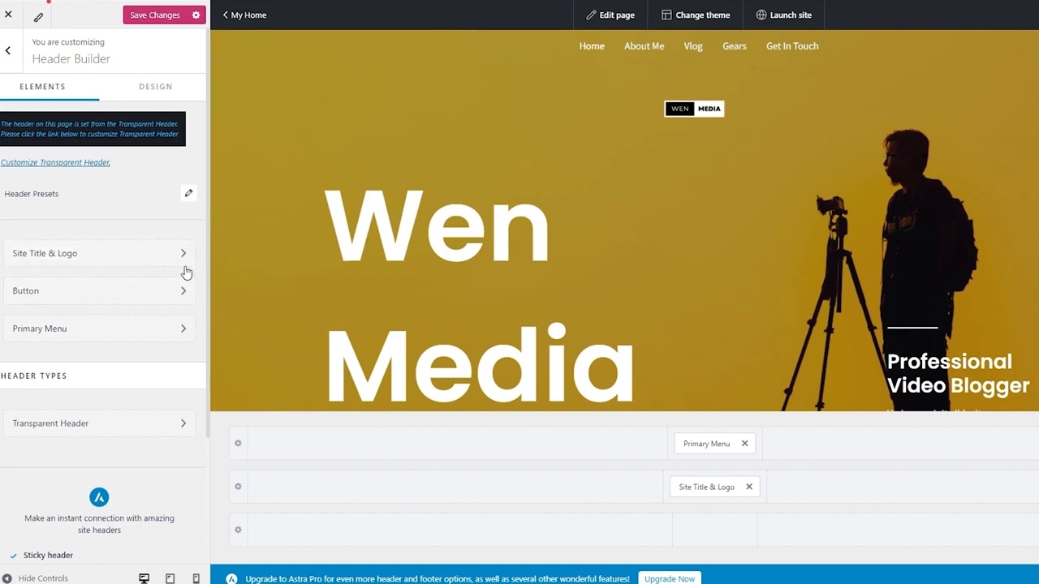
- Try the different logo for retina devices option in the Site Title & Logo settings
left_click(183, 254)
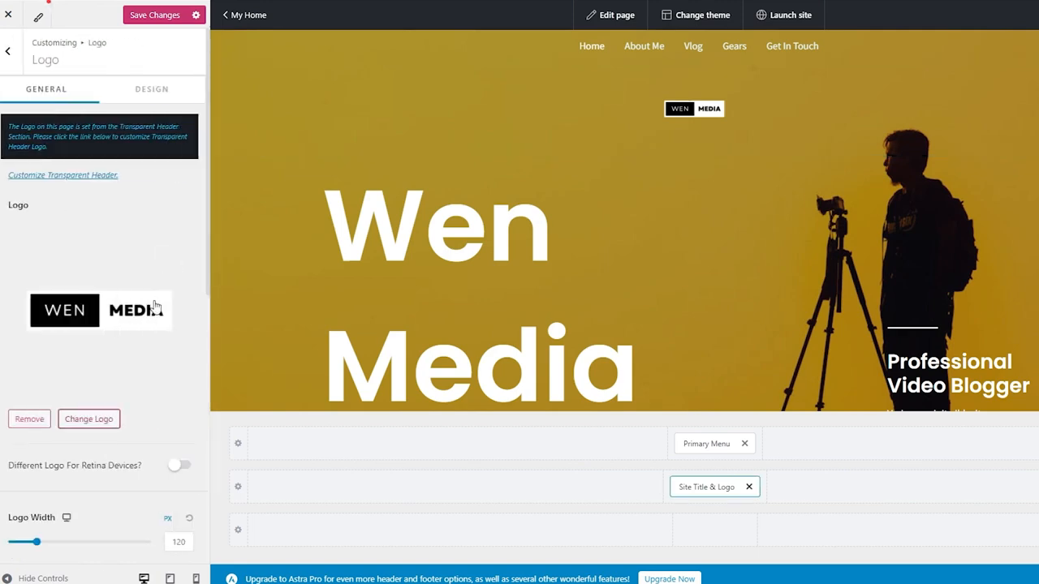
scroll(154, 307, "down", 3)
left_click_drag(13, 282, 76, 280)
left_click(147, 280)
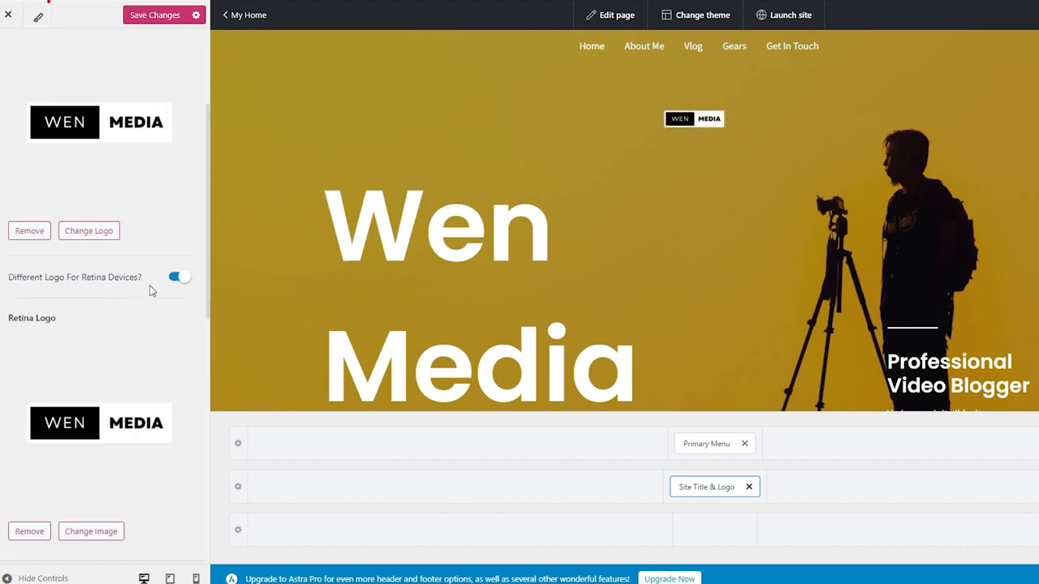
left_click(146, 281)
- Review the logo's remaining general settings, including site title, tagline, footer credit and visibility options
scroll(125, 308, "down", 5)
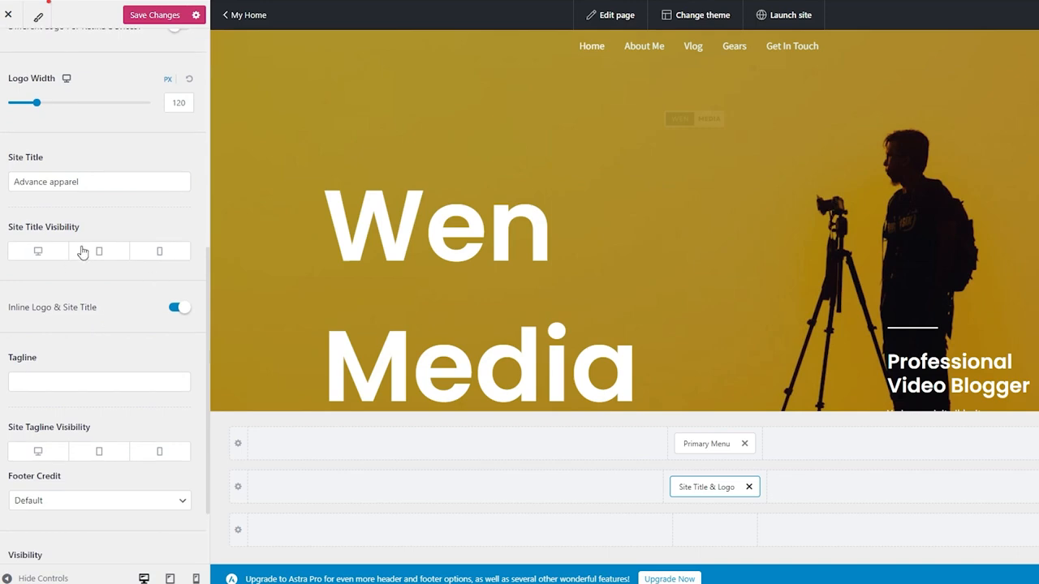
left_click(58, 187)
left_click(58, 197)
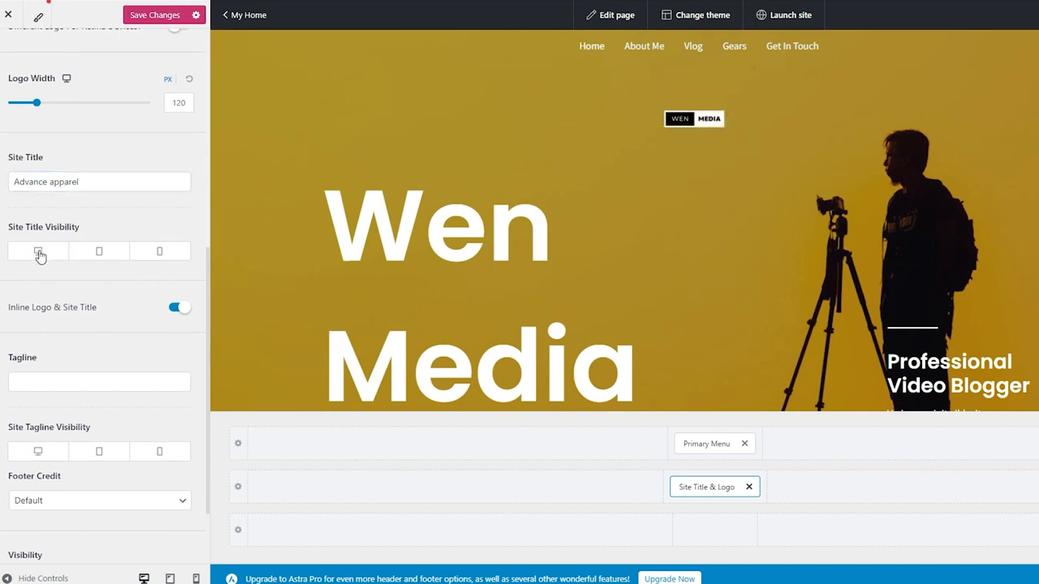
scroll(66, 296, "down", 3)
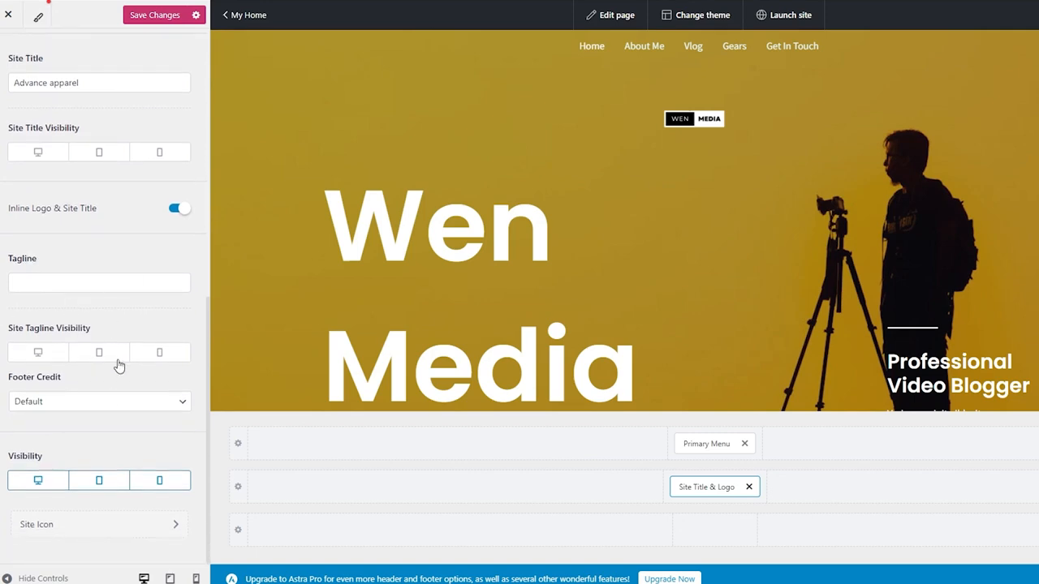
left_click(118, 413)
left_click(116, 411)
scroll(116, 408, "up", 10)
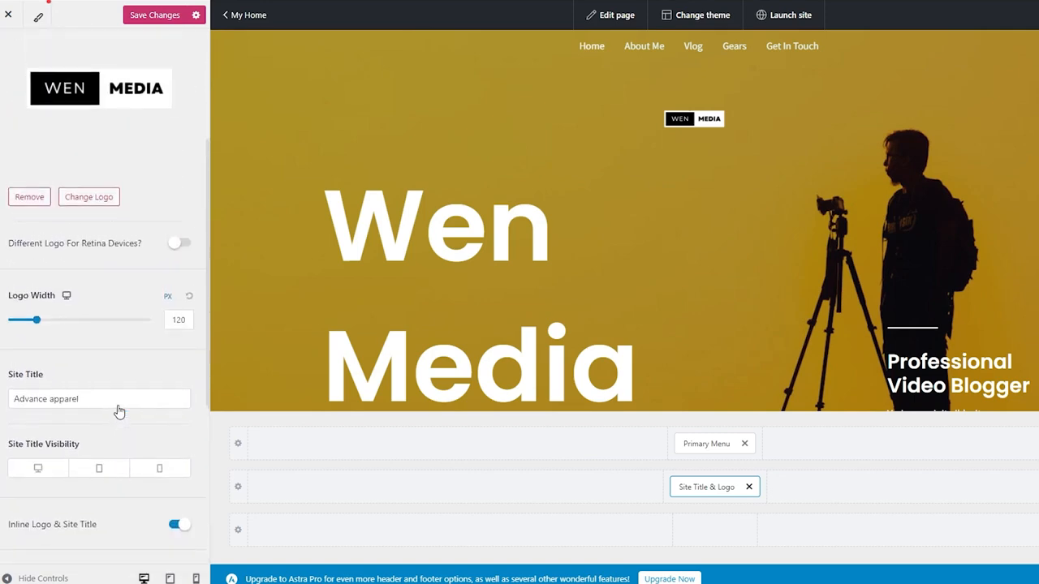
- Try a 10% top margin on the logo and set all four linked margins to 0%
left_click(153, 91)
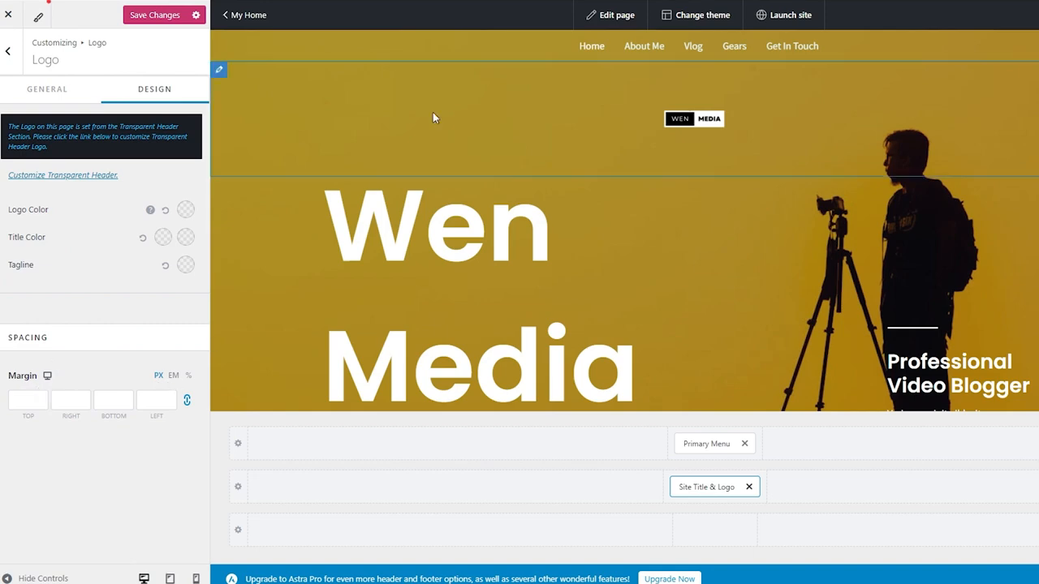
left_click(27, 397)
type("1")
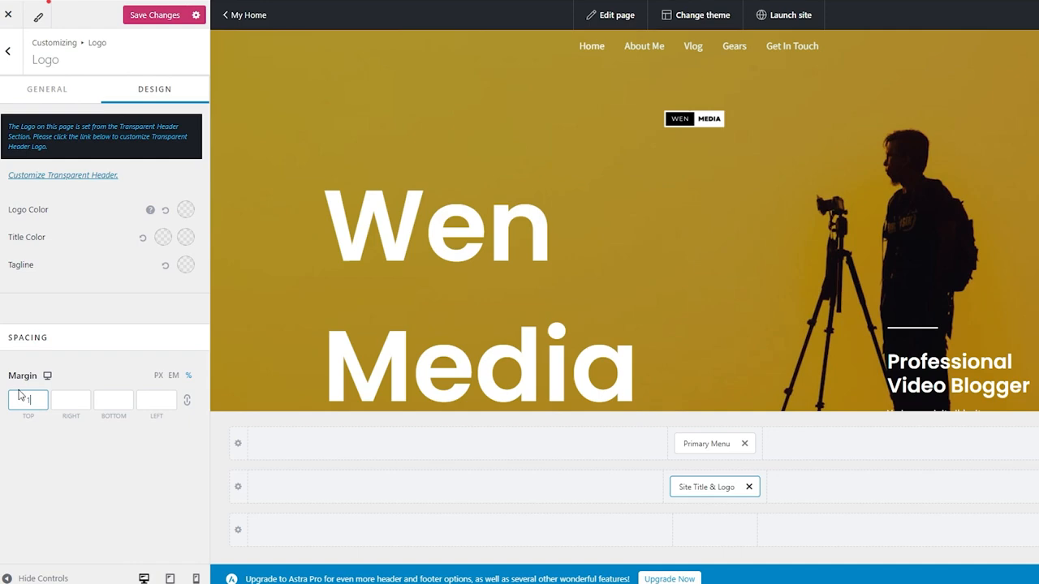
type("0")
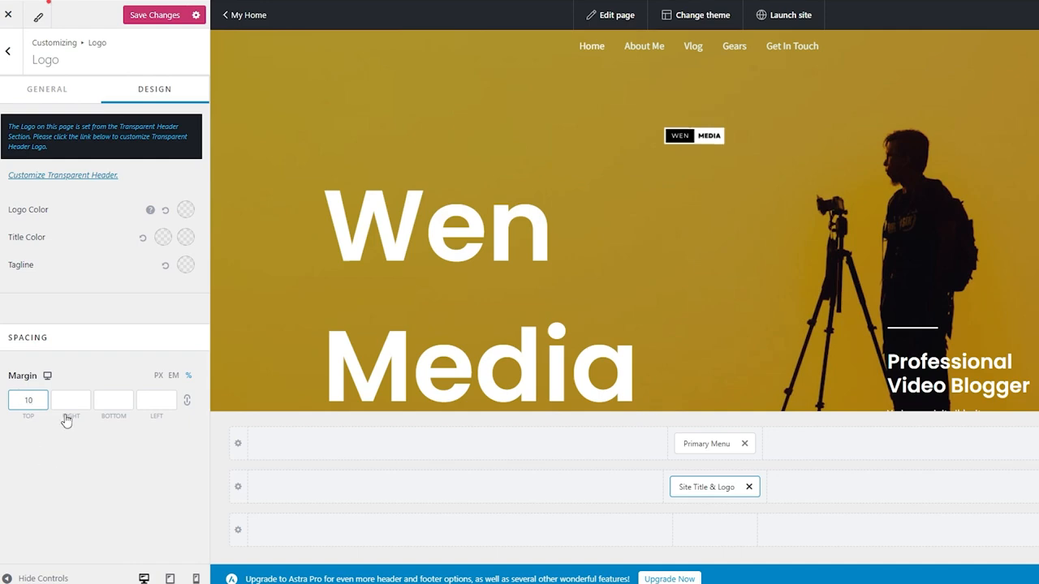
key("BackSpace")
key("BackSpace")
type("0")
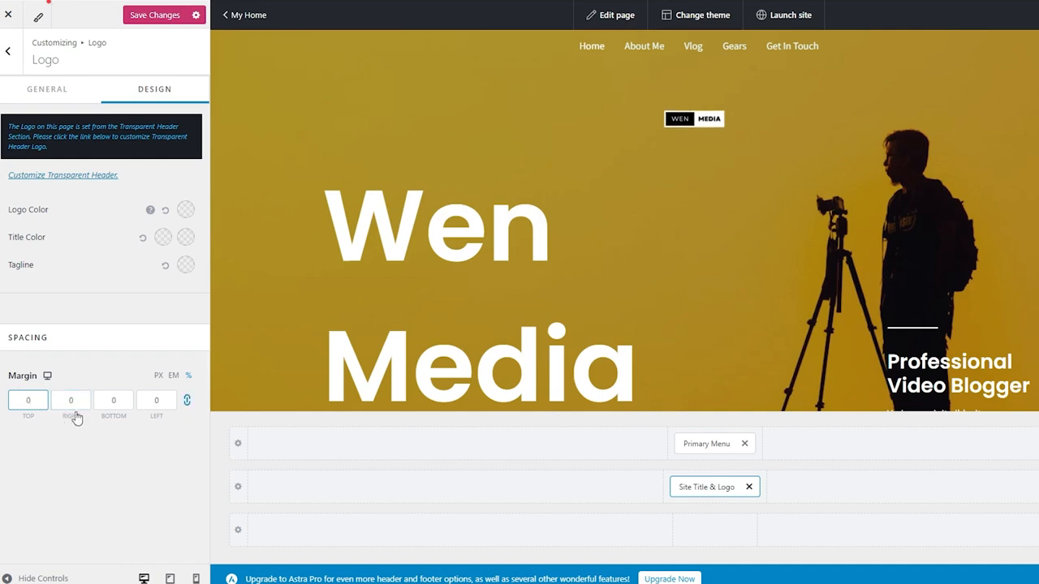
left_click(80, 441)
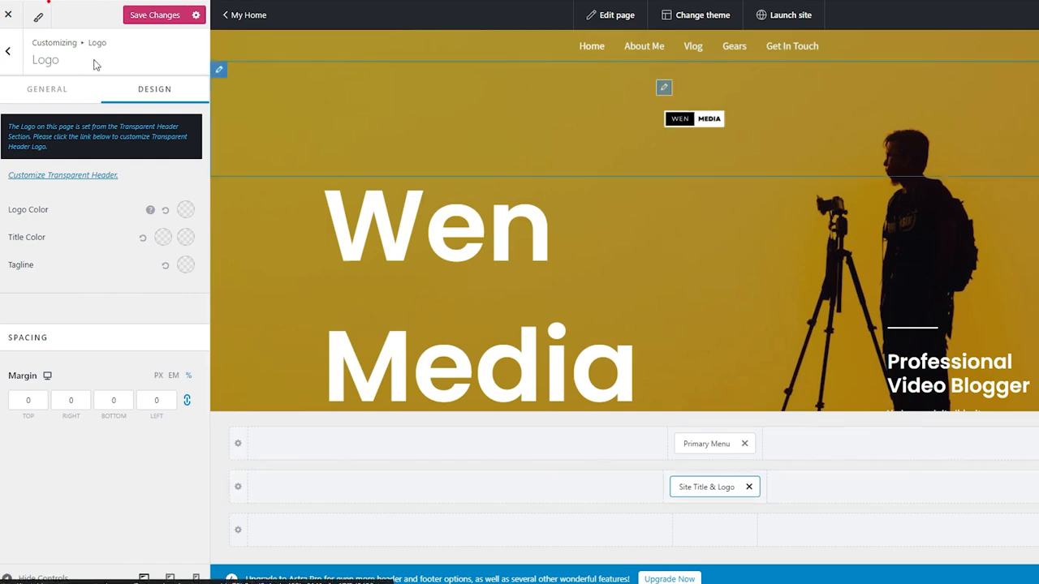
- Set the Primary Header row's height to 30 px, check its design options and return to the Header Builder
left_click(219, 70)
mouse_move(17, 163)
left_mouse_down()
mouse_move(44, 164)
mouse_move(10, 157)
mouse_move(271, 162)
mouse_move(10, 157)
mouse_move(181, 172)
mouse_move(9, 157)
left_mouse_up()
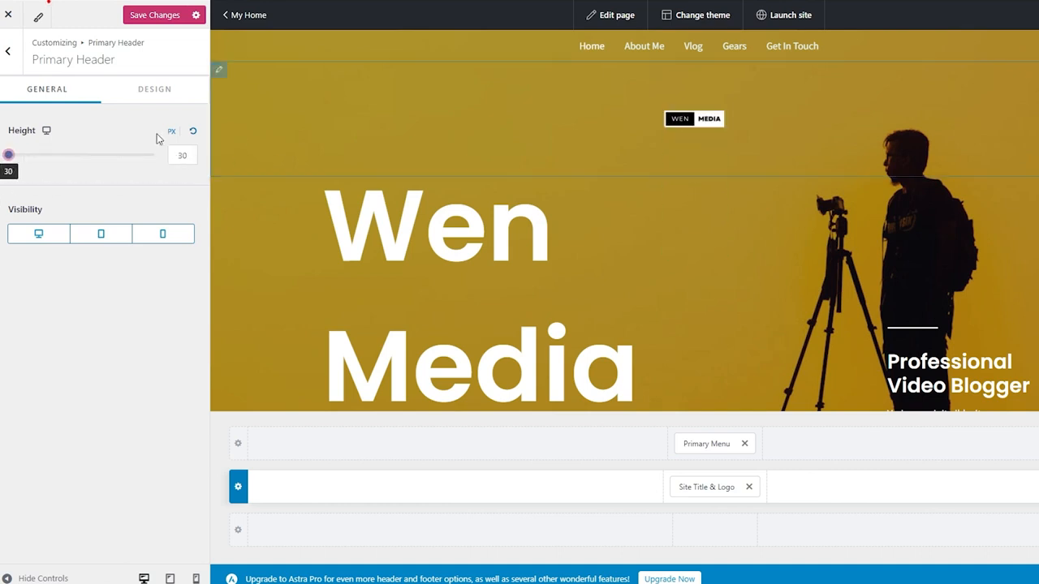
left_click(165, 91)
left_click(47, 89)
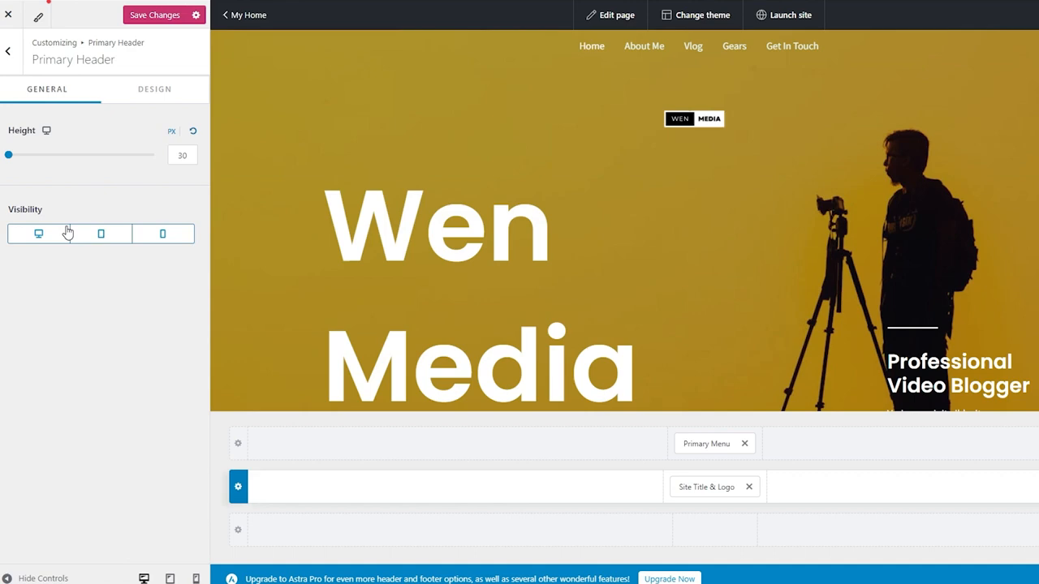
left_click(7, 51)
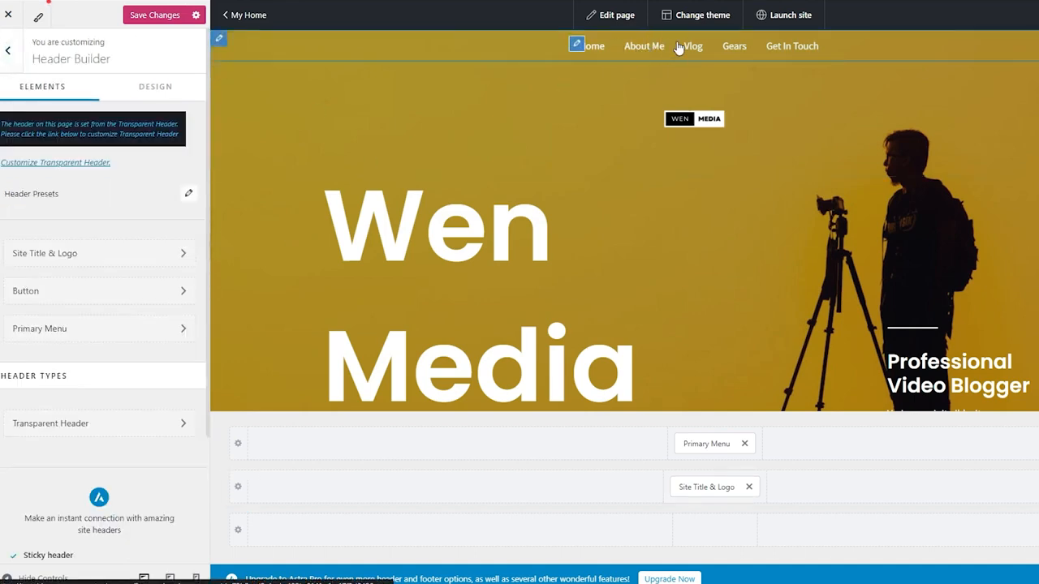
- Open the menu assigned to the Primary Menu location for editing, starting from the header's Primary Menu element
left_click(718, 46)
left_click(114, 332)
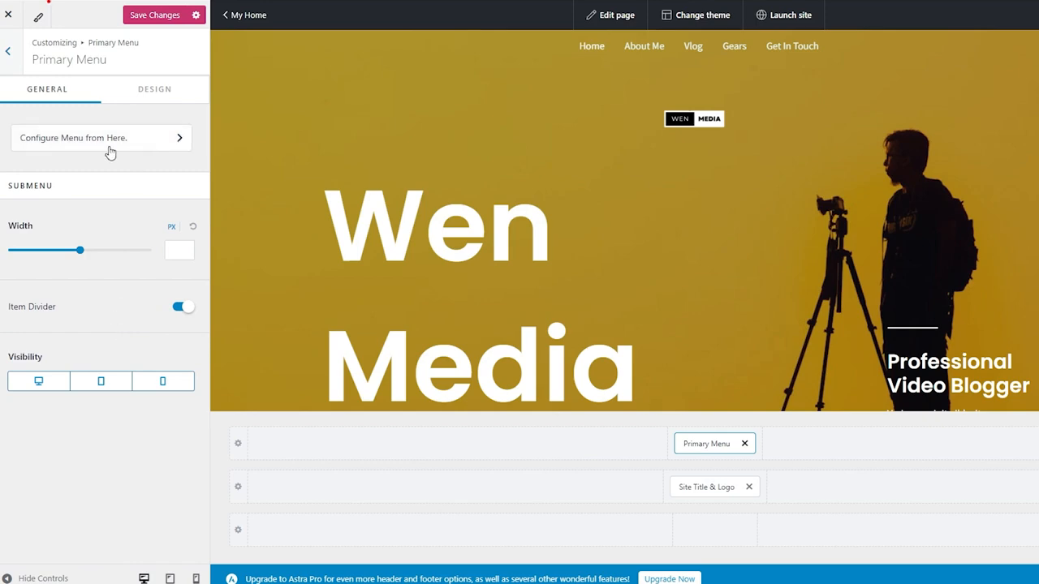
left_click(111, 152)
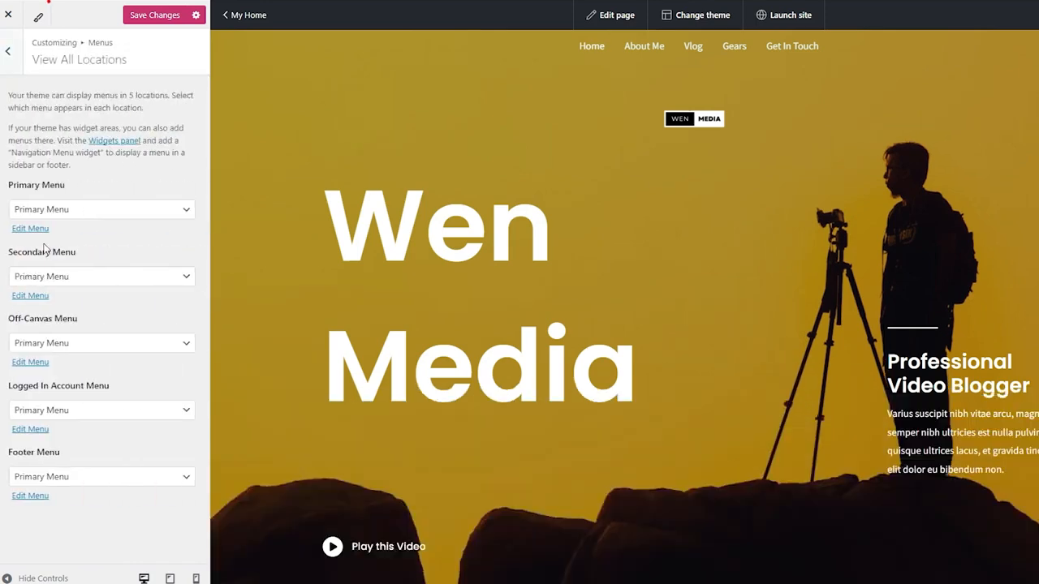
left_click_drag(8, 184, 81, 250)
left_click(81, 250)
left_click(33, 228)
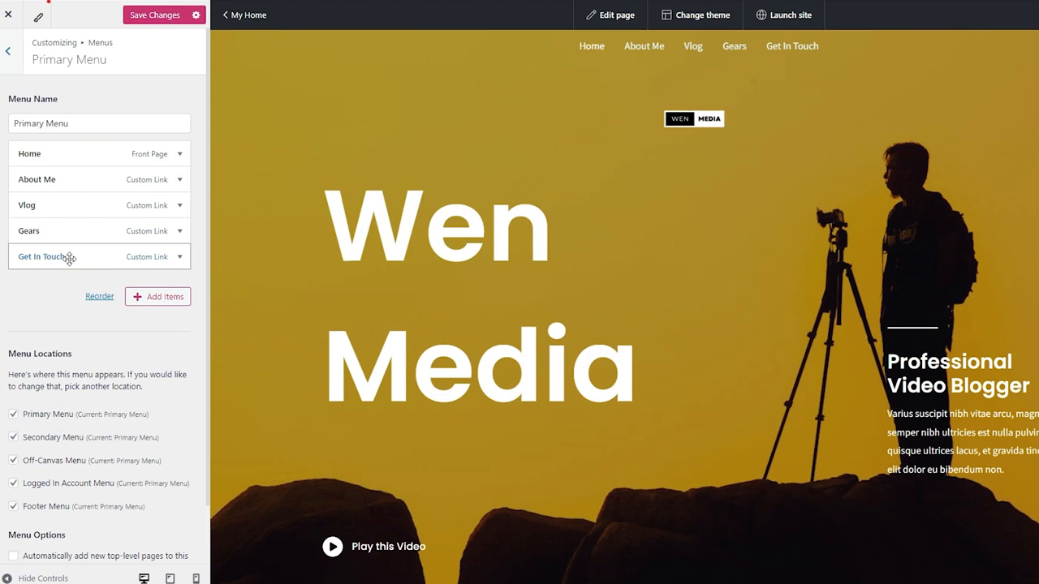
- Inspect the link settings of the Get In Touch and Gears menu items and the menu's location options
left_click(179, 258)
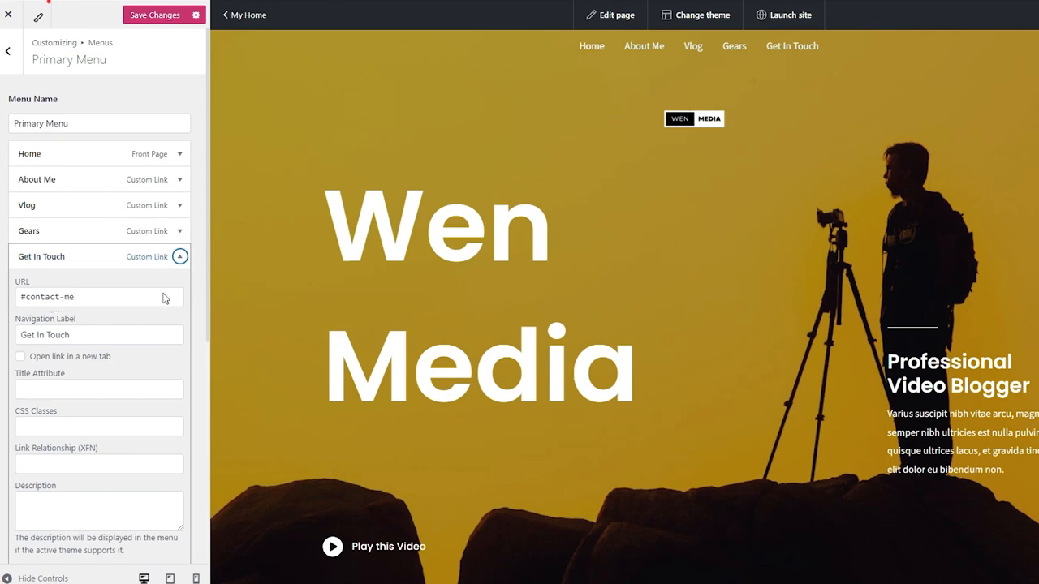
left_click(179, 257)
left_click(180, 232)
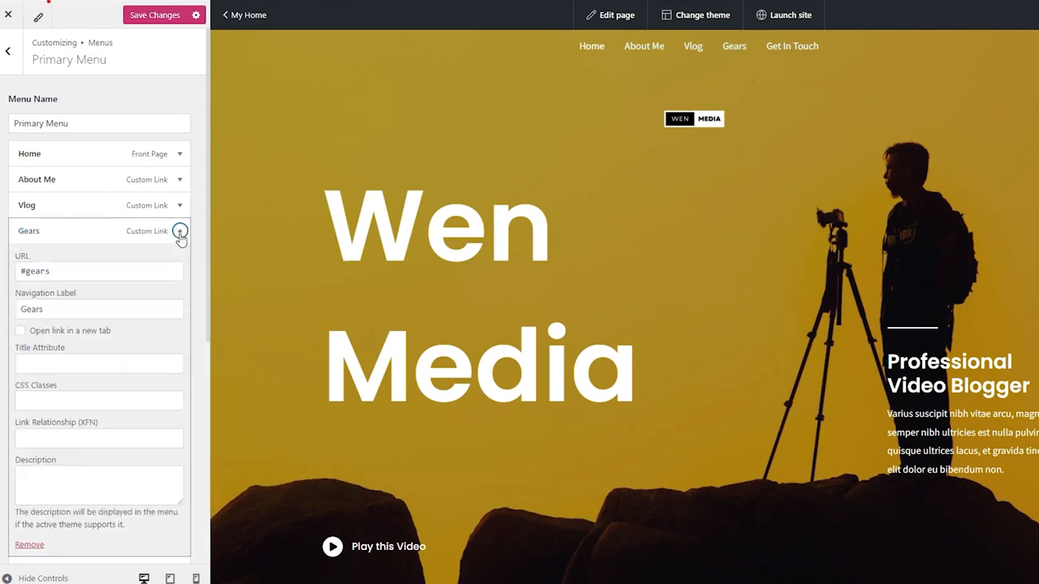
left_click(180, 232)
scroll(149, 163, "down", 2)
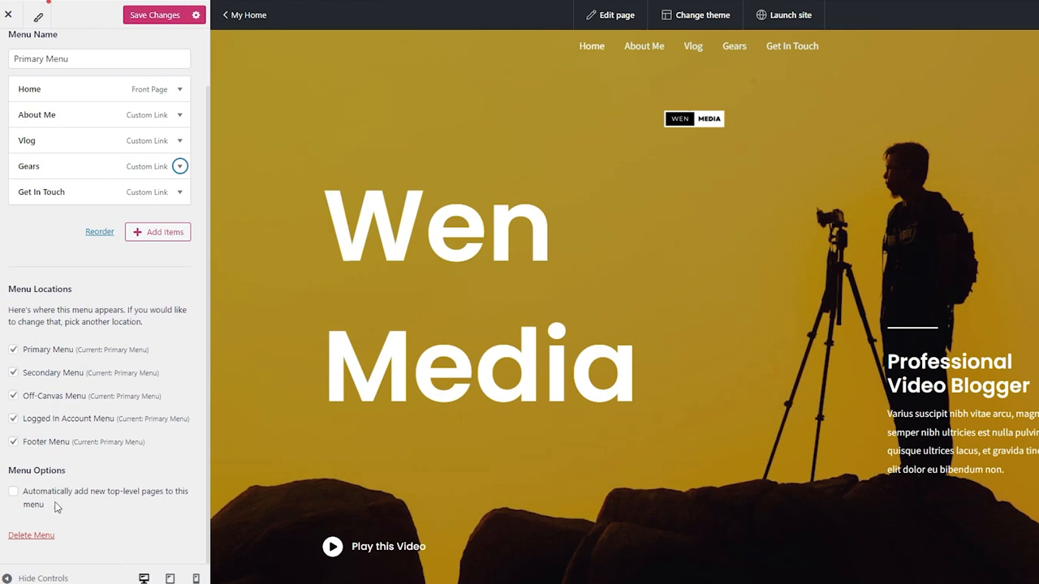
scroll(133, 395, "up", 2)
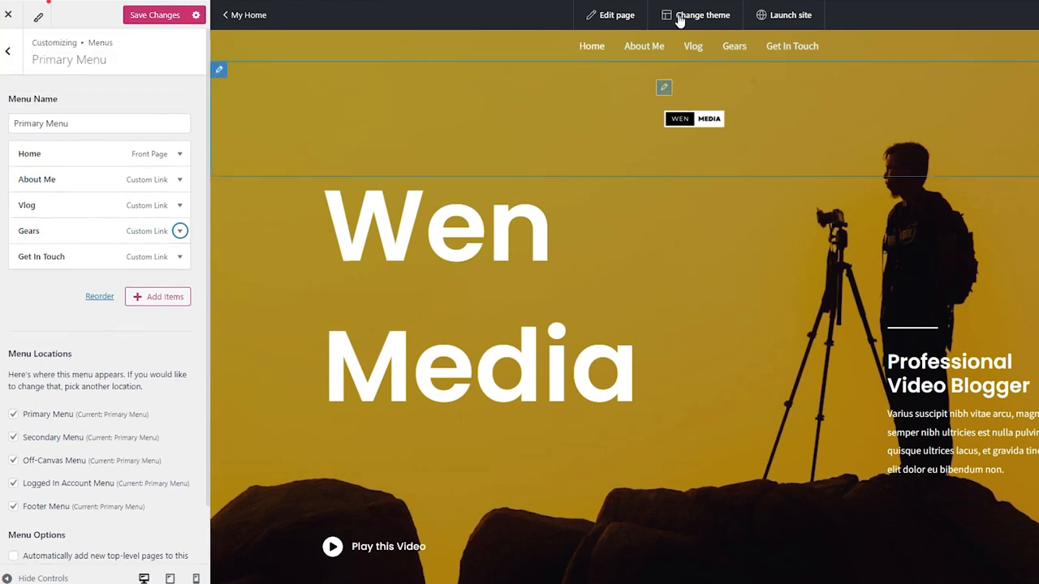
- Inspect the Home menu item's navigation label, title attribute and CSS class fields, plus the menu's location options
left_click(49, 154)
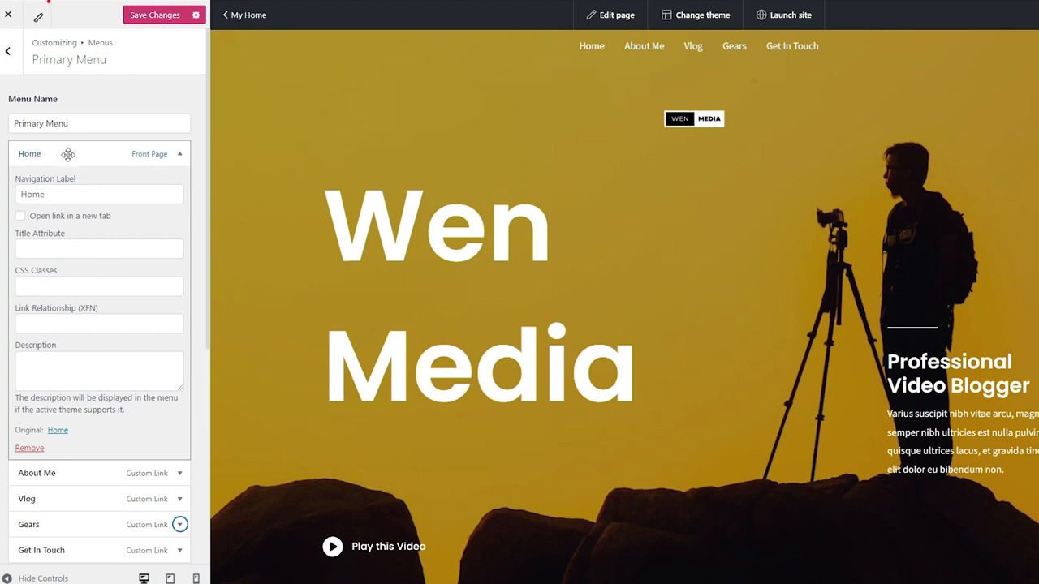
left_click_drag(15, 179, 94, 180)
left_click(40, 200)
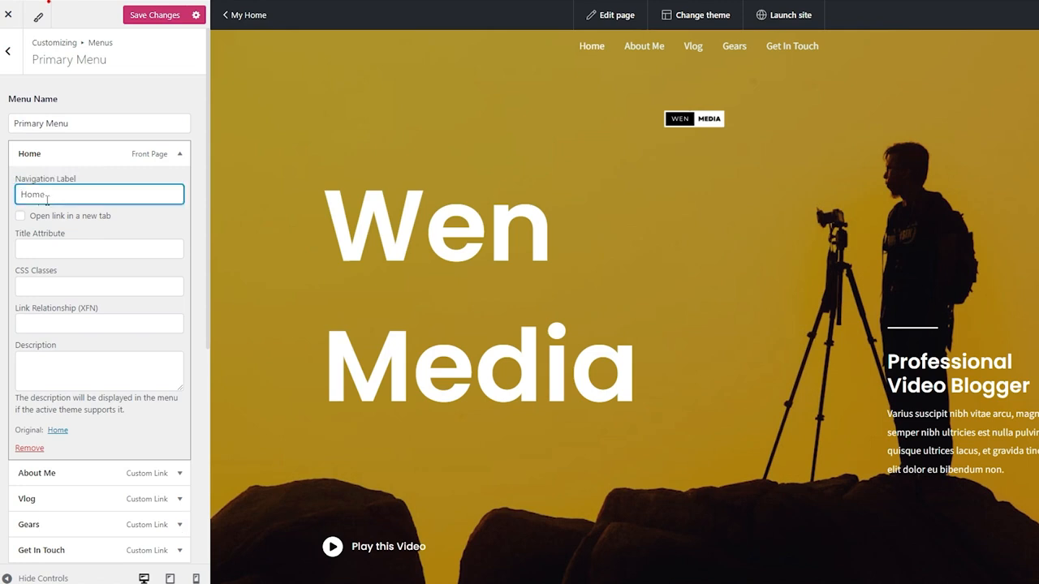
left_click(45, 250)
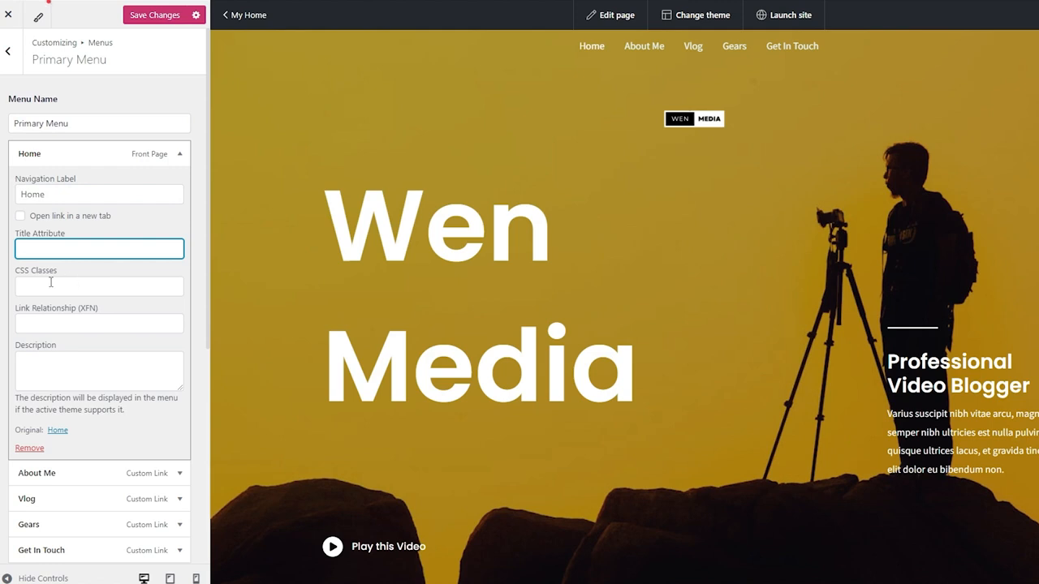
left_click(51, 281)
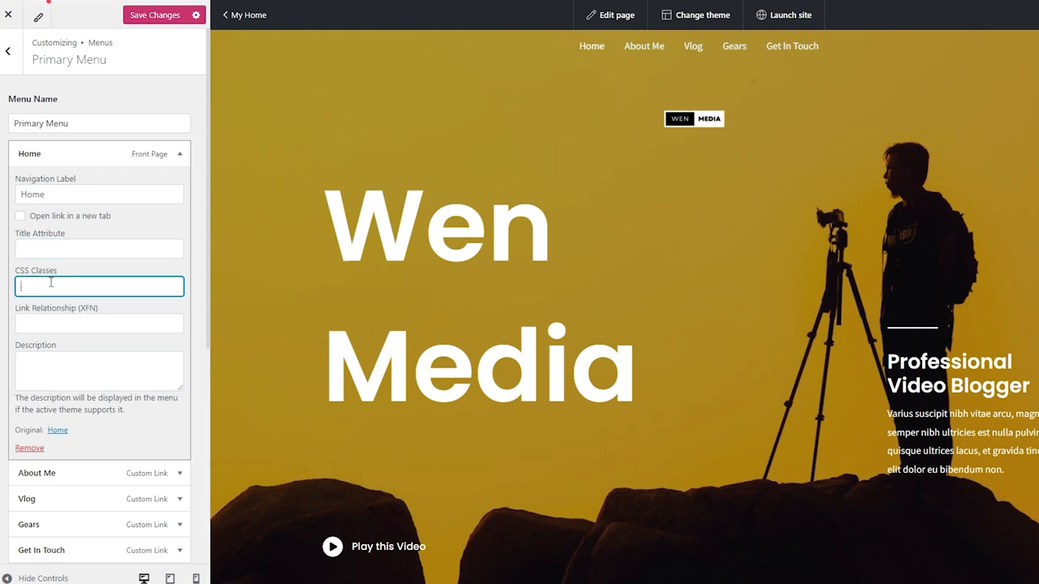
scroll(182, 371, "down", 3)
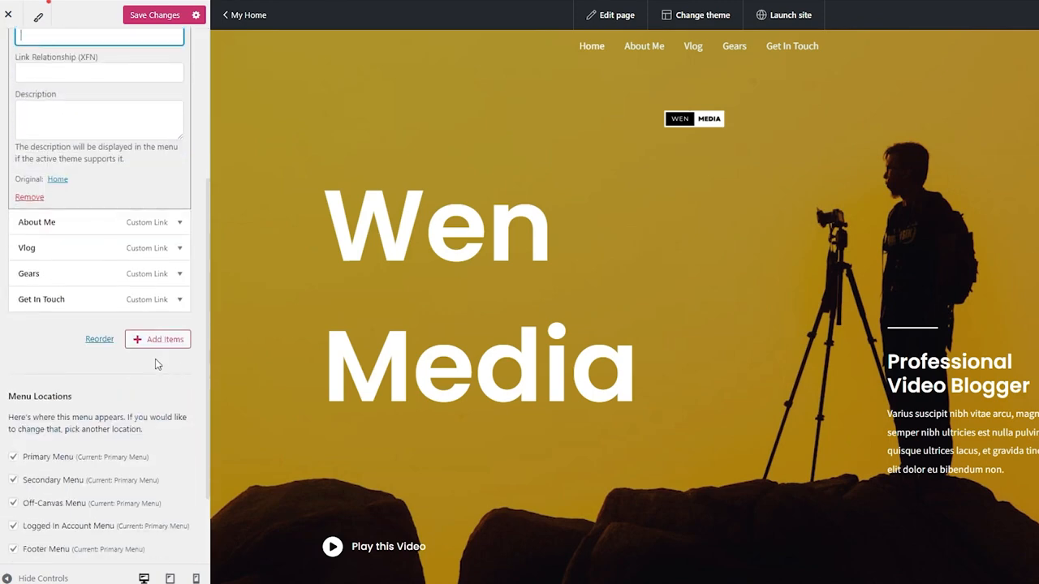
scroll(158, 365, "down", 2)
scroll(157, 365, "up", 1)
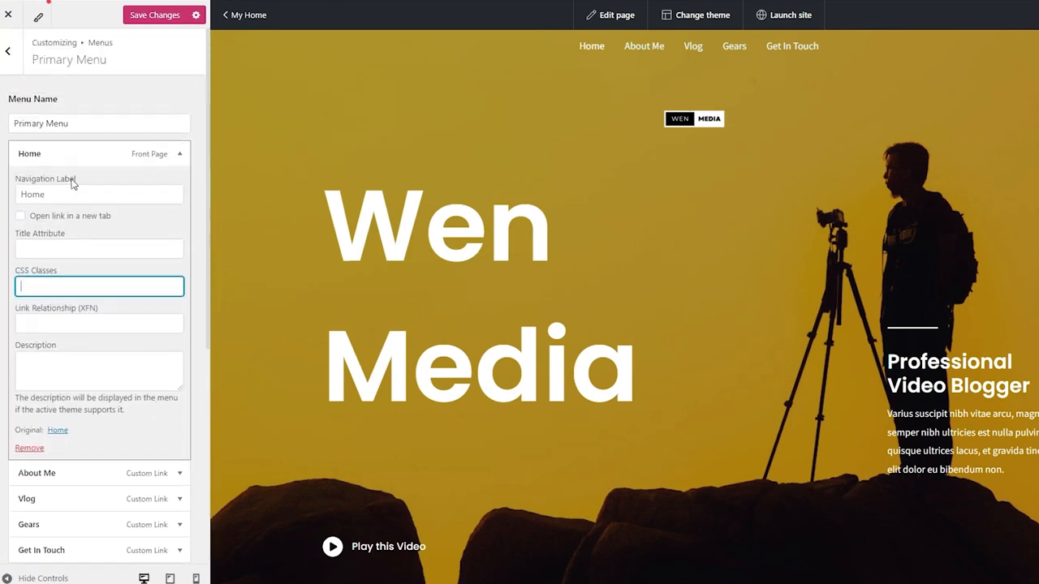
- In the Header Builder, move Site Title & Logo to the left end of the uppermost header row and Primary Menu to its right end
left_click(13, 62)
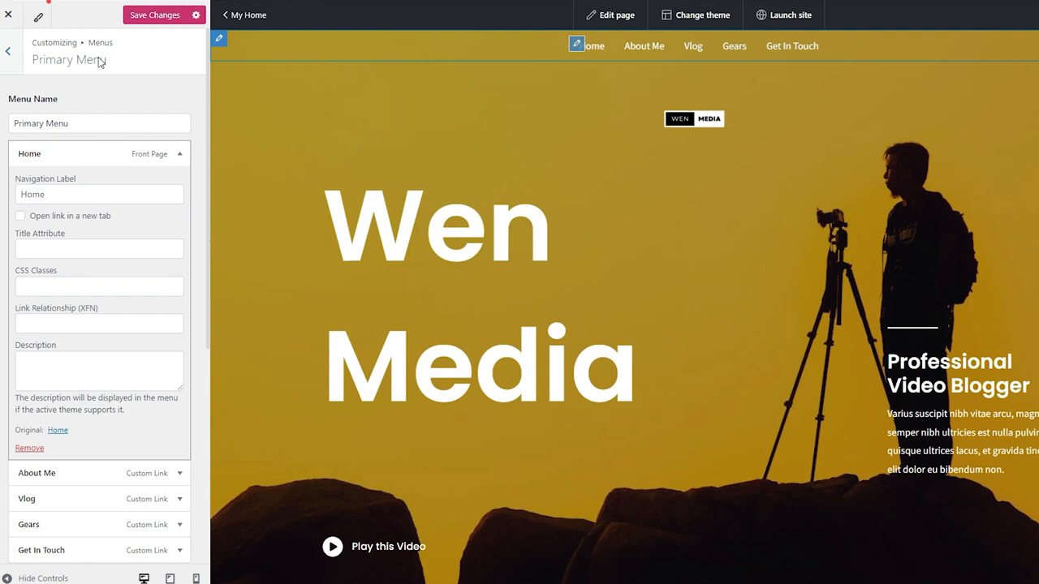
left_click(13, 51)
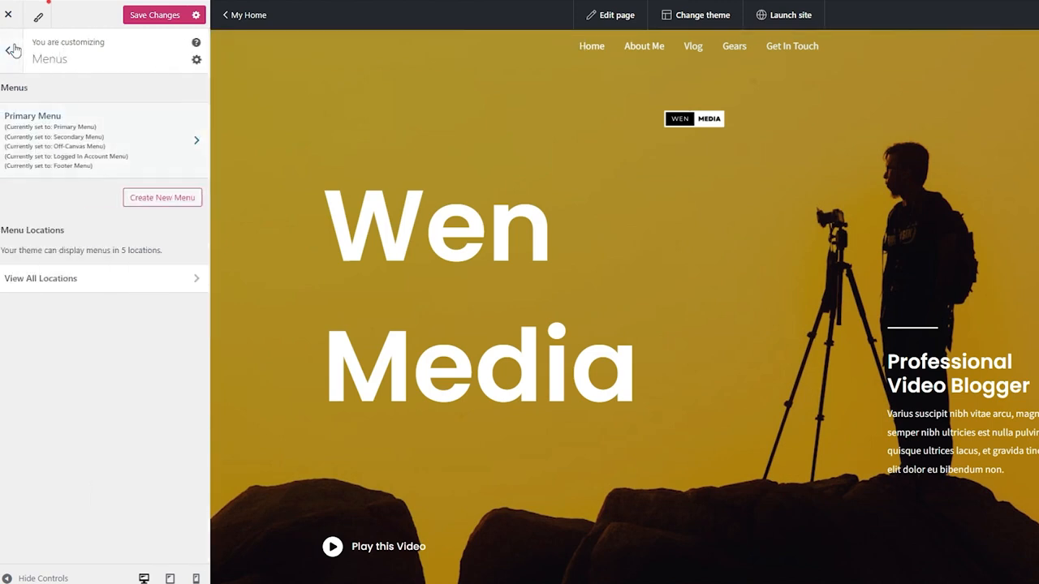
left_click(13, 50)
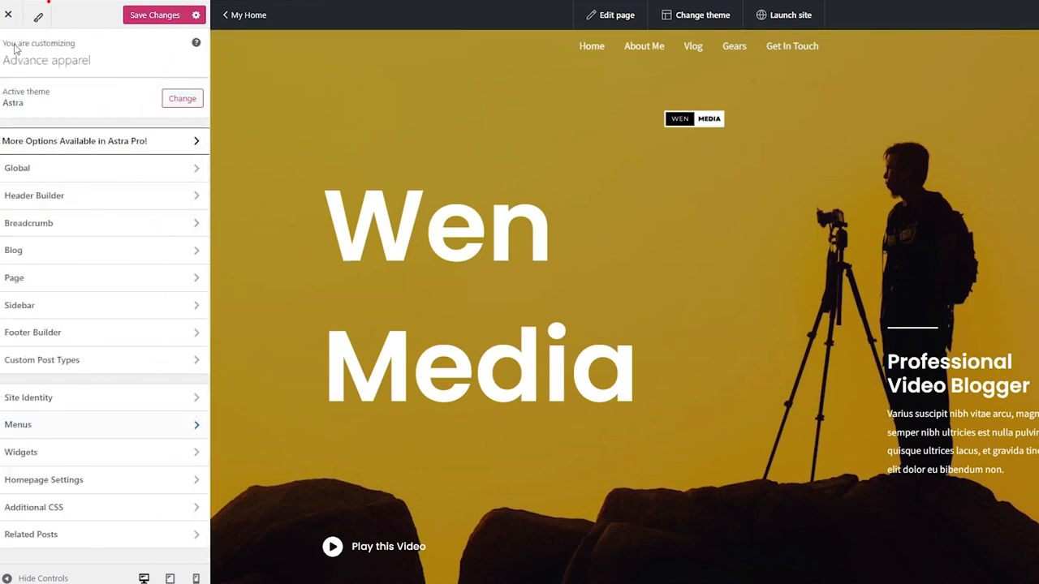
left_click(50, 197)
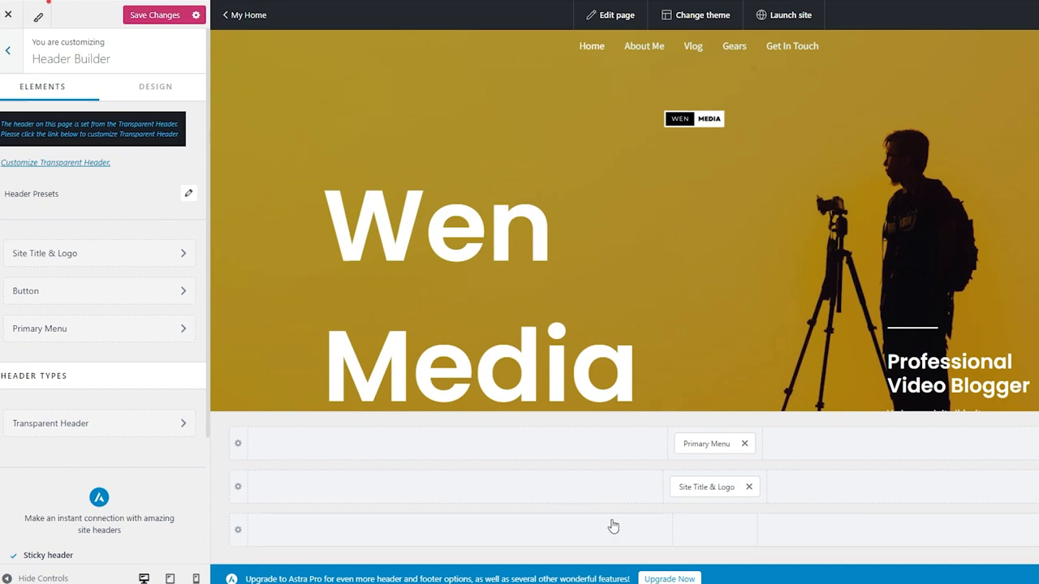
left_click_drag(703, 485, 411, 452)
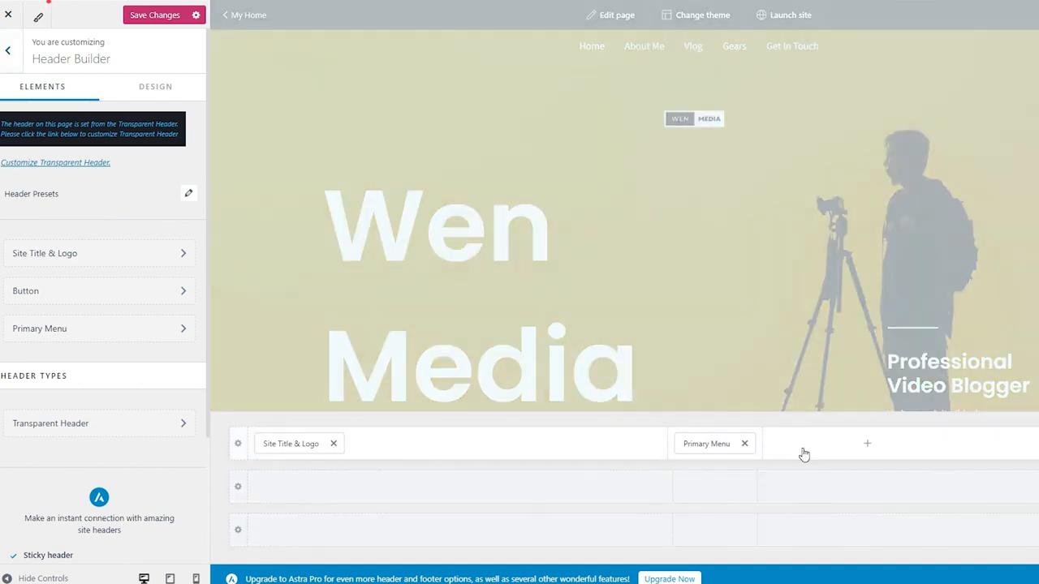
left_click_drag(702, 448, 1036, 440)
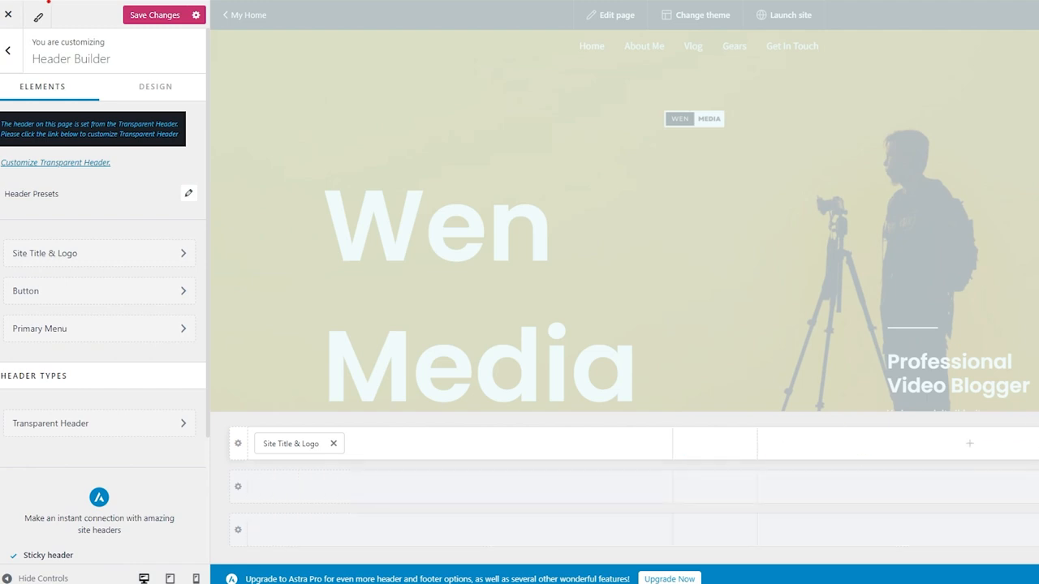
left_click(716, 446)
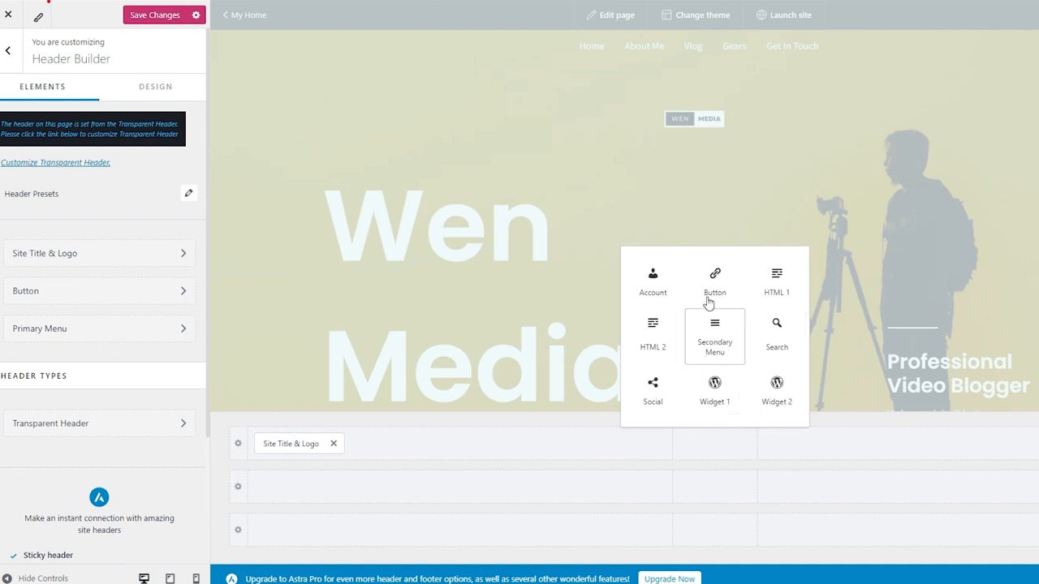
left_click(781, 461)
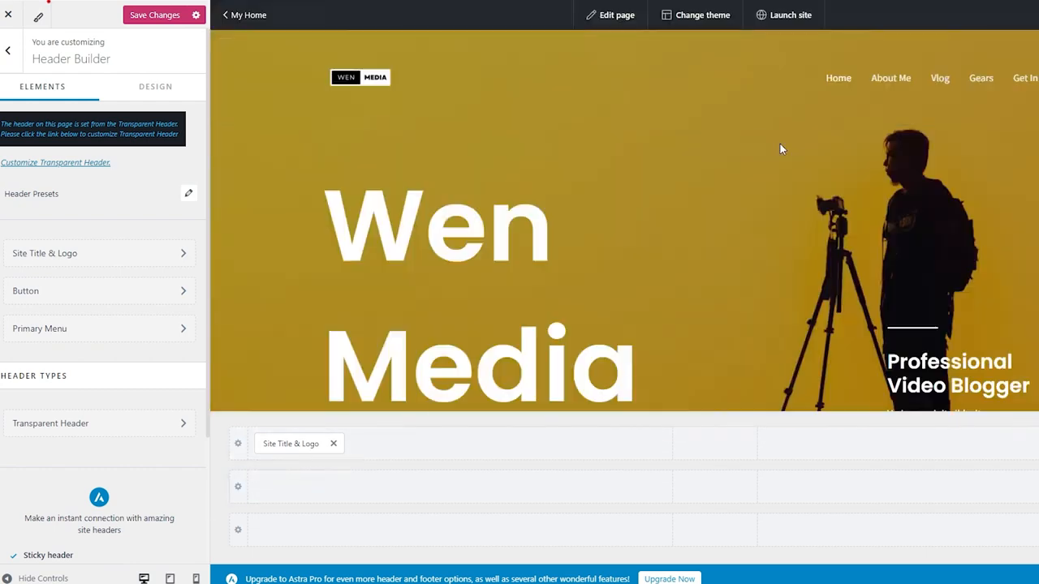
- Open the Footer Builder and add a Footer Menu element to the right column of the middle footer row
scroll(677, 136, "down", 3)
left_click(7, 54)
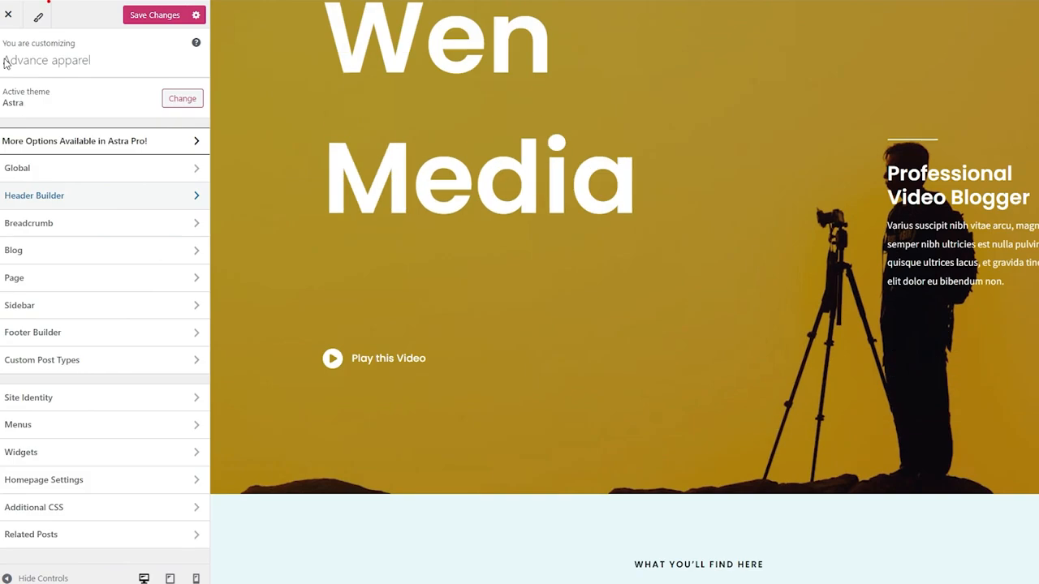
left_click(58, 332)
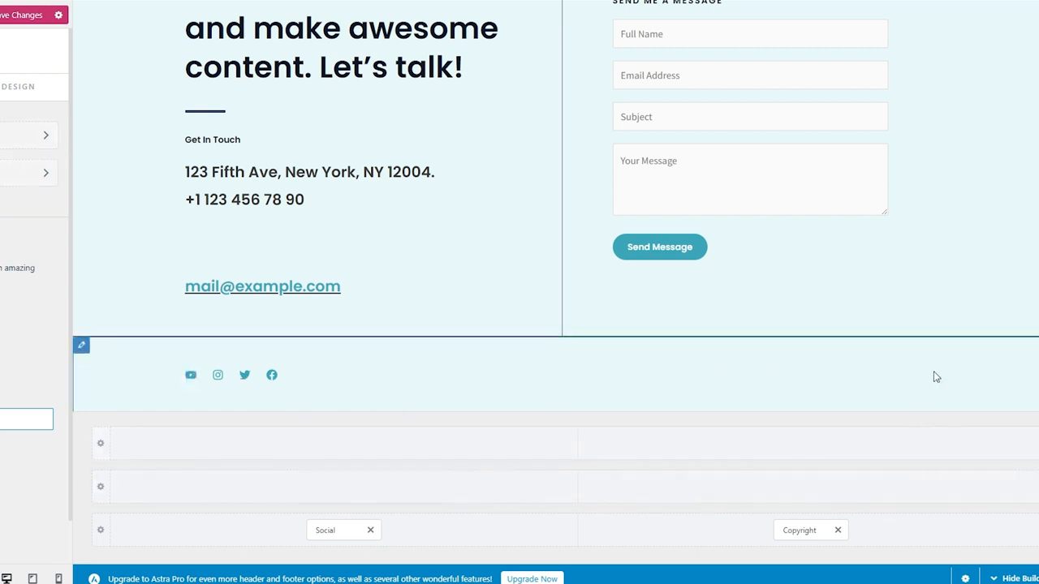
scroll(935, 377, "up", 2)
scroll(935, 377, "down", 2)
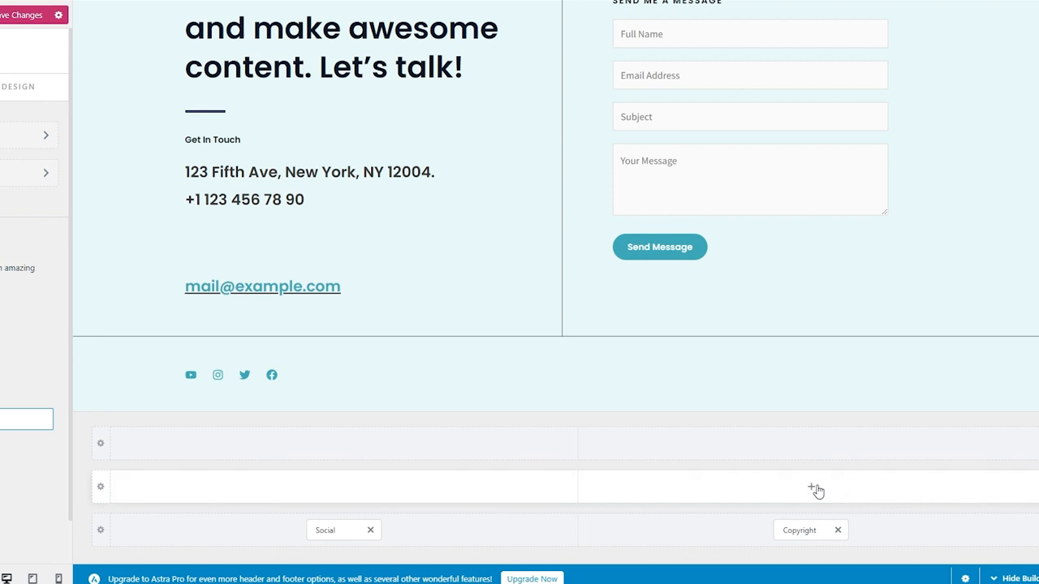
left_click(813, 488)
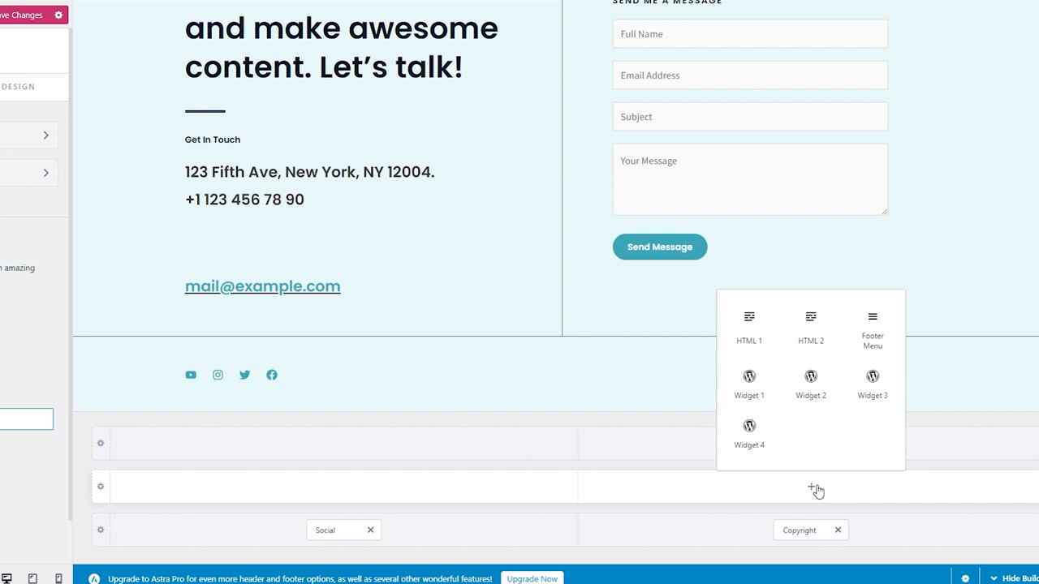
left_click(880, 350)
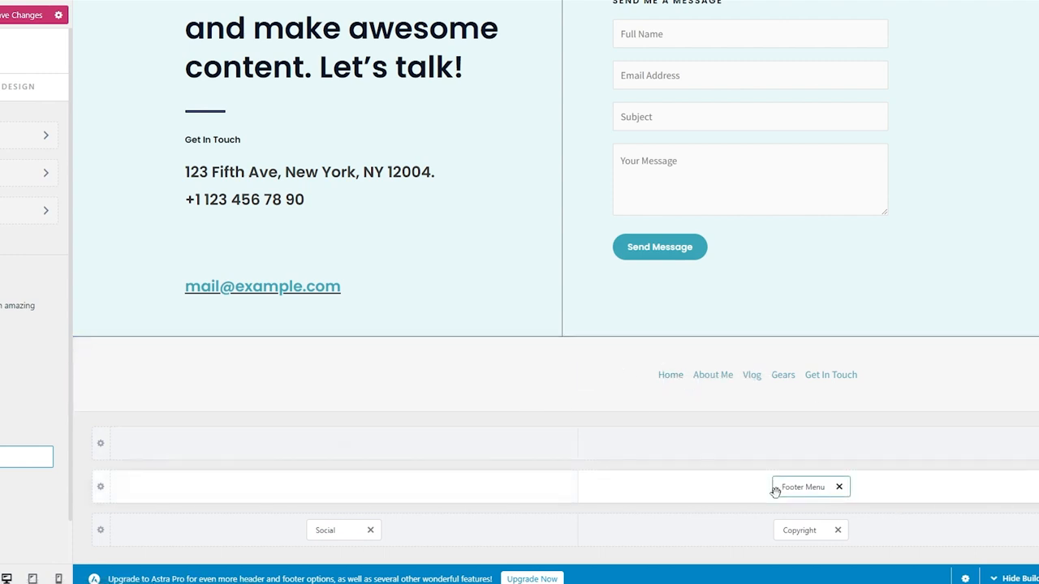
- Try the Social element in the left column of the middle footer row, opposite the Footer Menu
left_click_drag(341, 538, 292, 507)
left_click(292, 504)
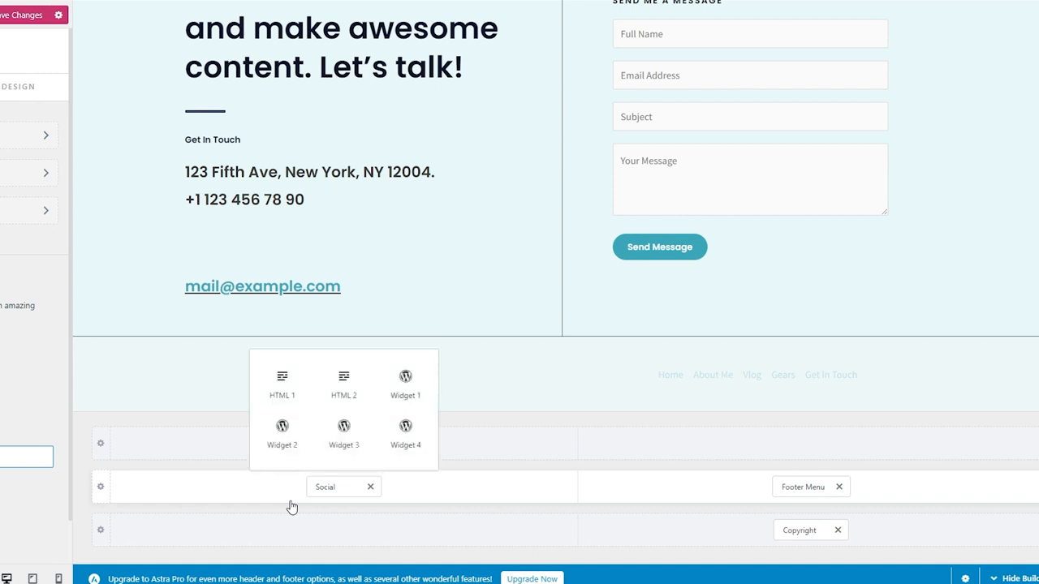
left_click(399, 514)
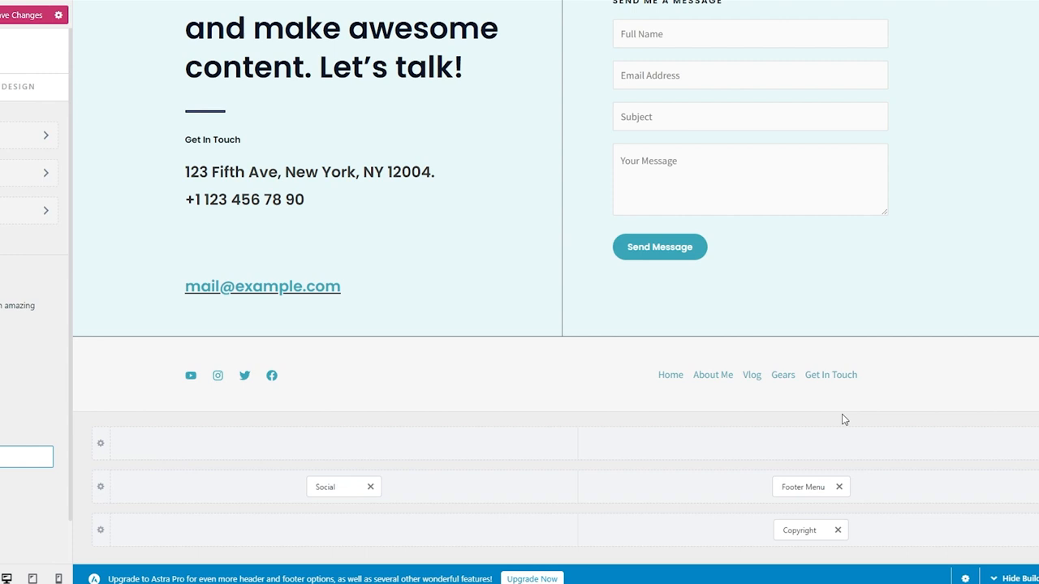
- Remove the Copyright element and place Footer Menu and Social in the right and left columns of the lowest footer row
left_click(837, 530)
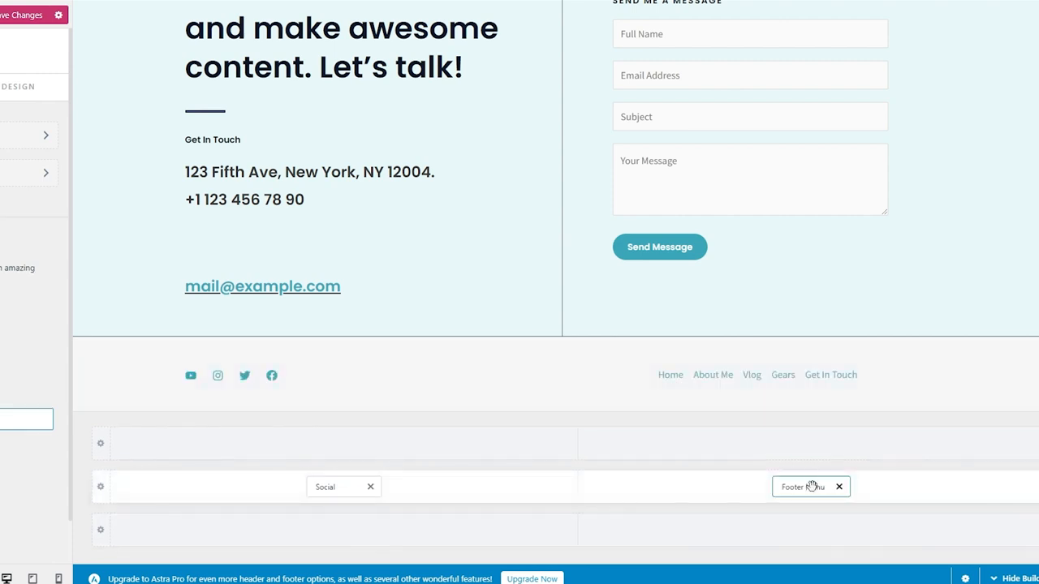
left_click_drag(811, 487, 841, 527)
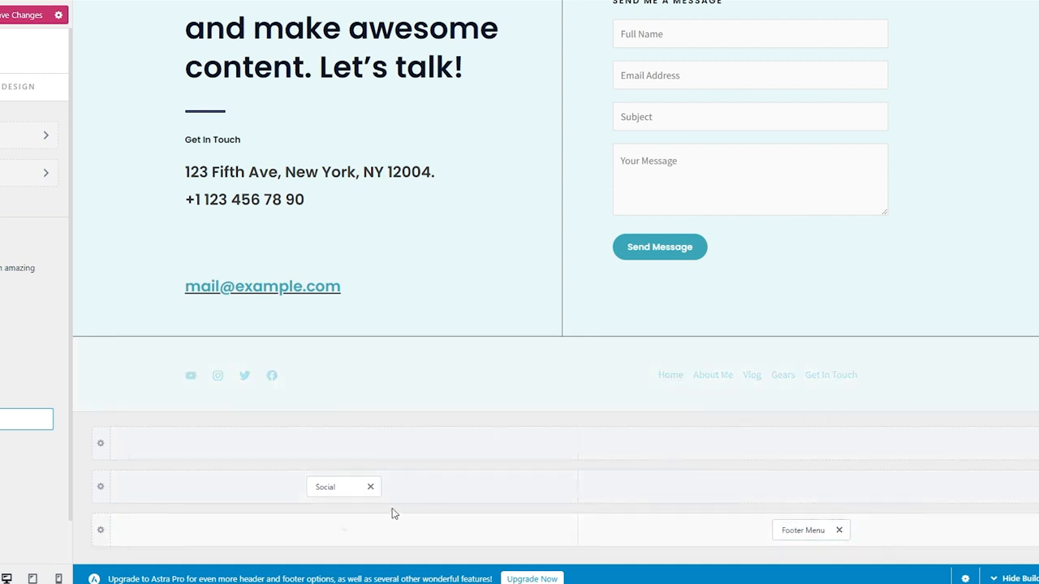
left_click_drag(325, 487, 326, 529)
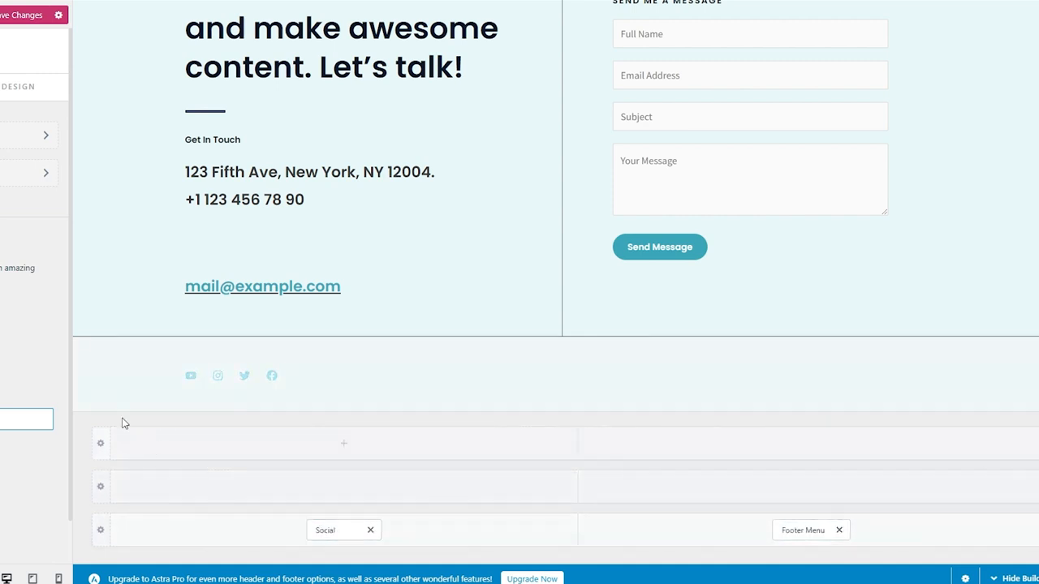
- From the footer's menu element, examine the menu locations and the items of the menu assigned to Primary Menu
left_click(16, 135)
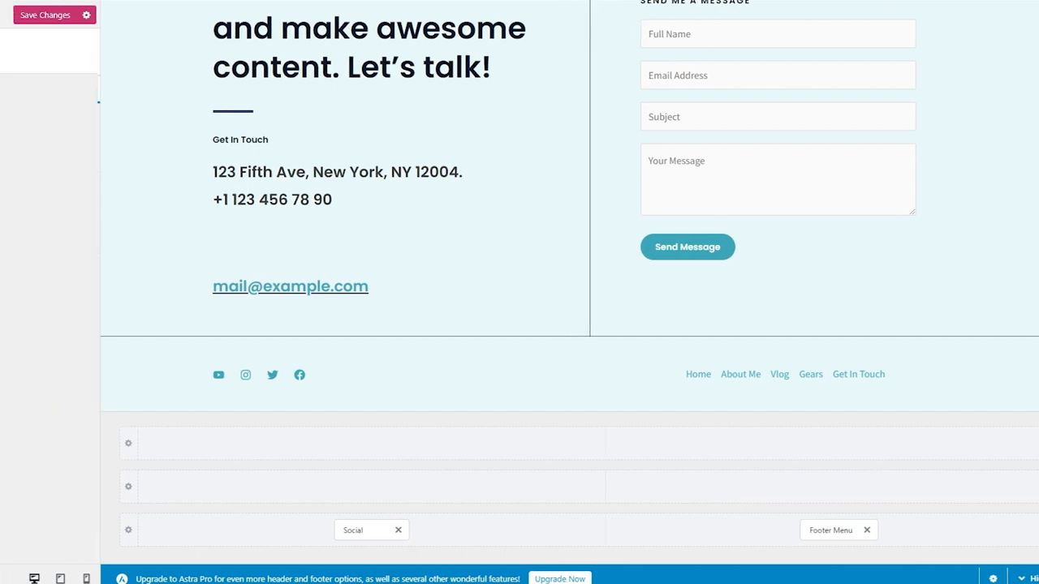
left_click(89, 146)
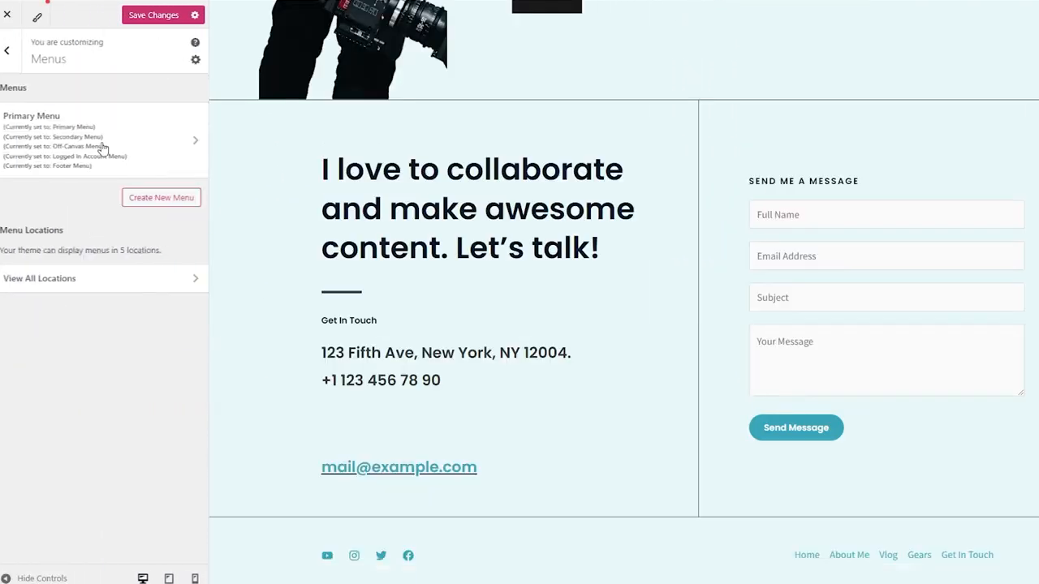
left_click(86, 216)
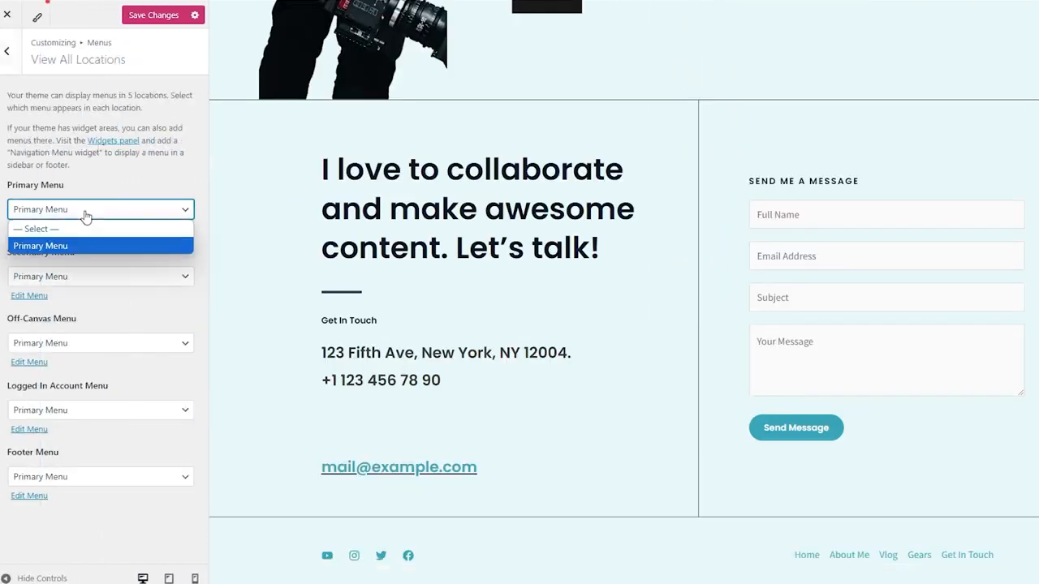
left_click(86, 216)
left_click(31, 230)
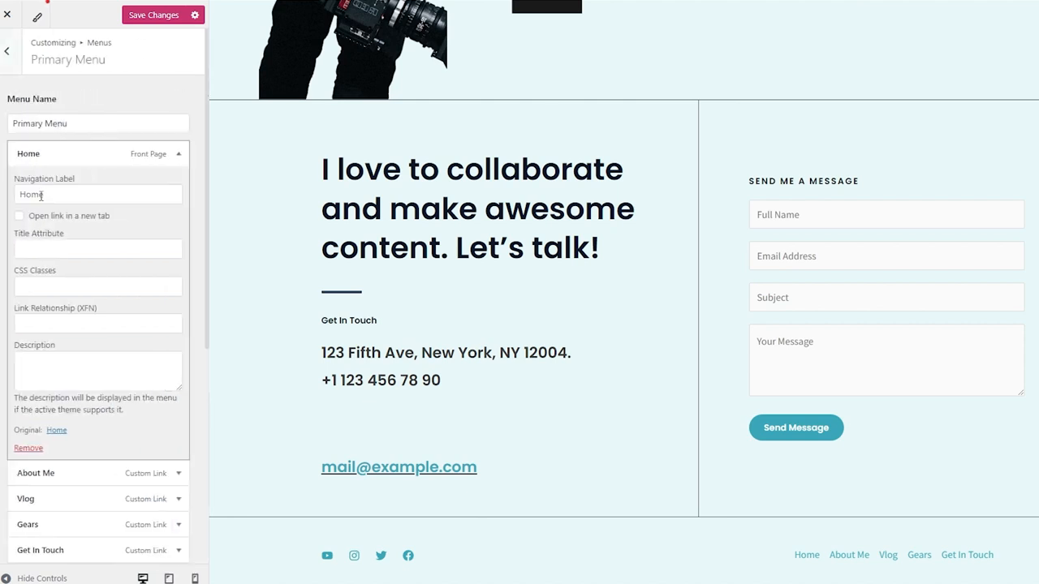
left_click(54, 153)
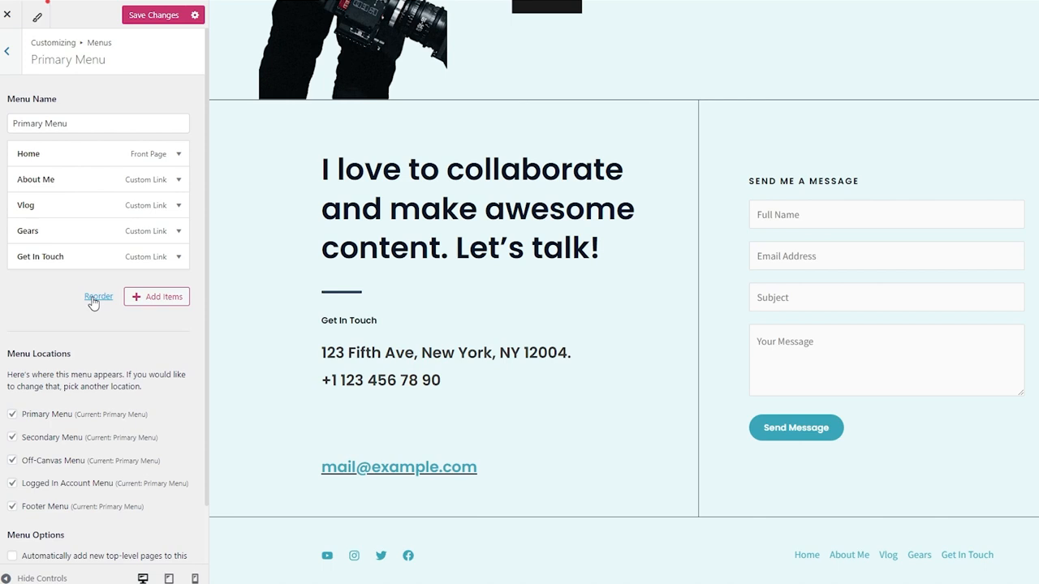
- Save the customizer changes and return to the site's front-end Home page
left_click(151, 18)
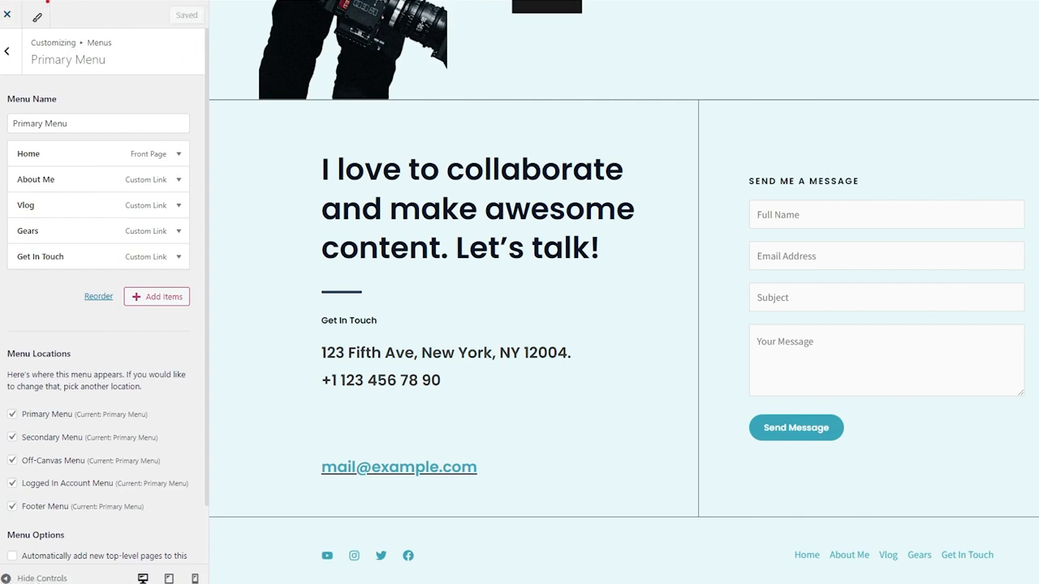
scroll(491, 11, "up", 20)
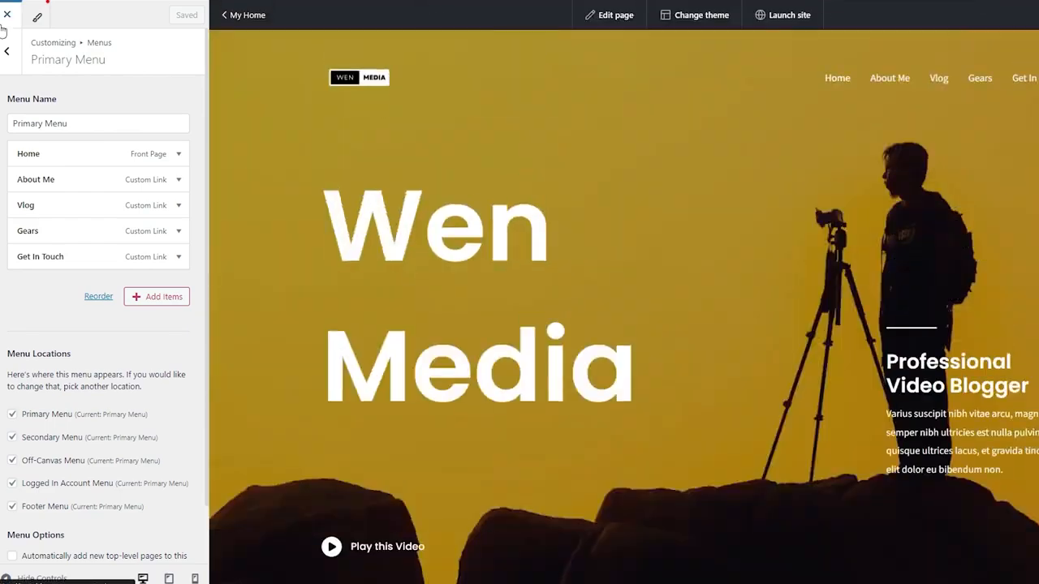
left_click(248, 13)
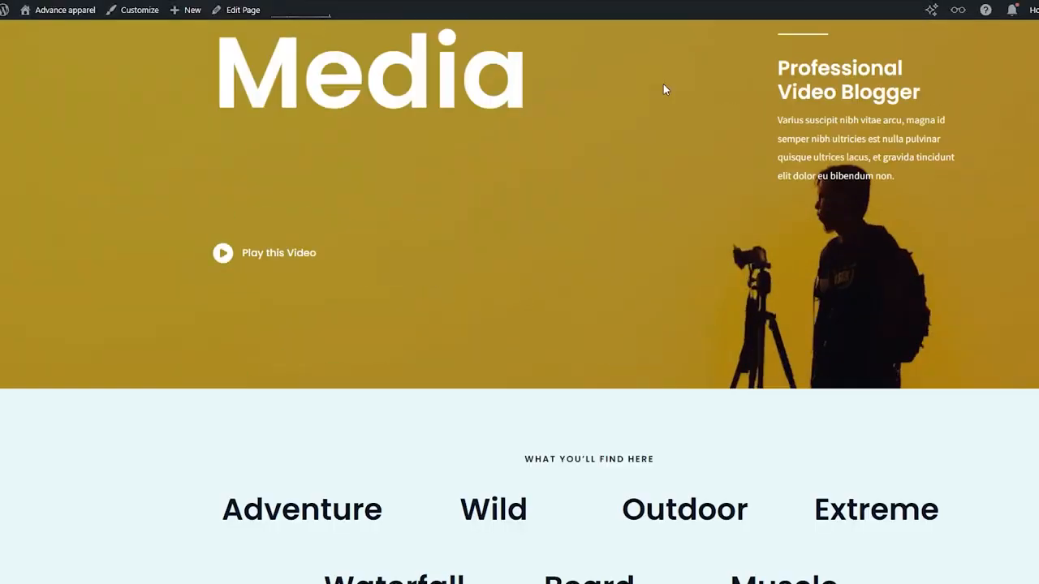
- Review the finished Home page, including the hero, About Me and Awards & Achievements sections
scroll(663, 84, "down", 12)
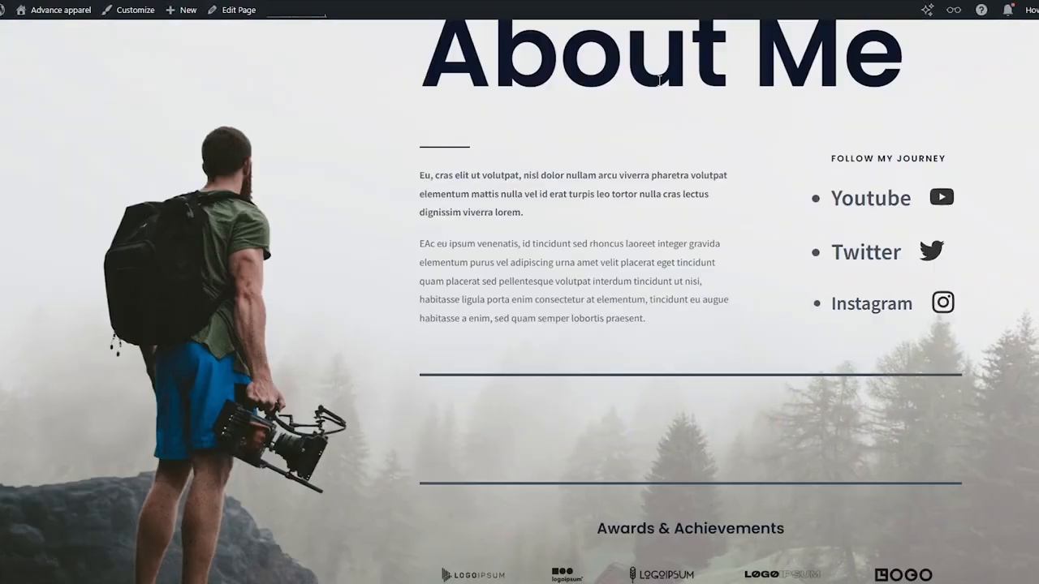
scroll(618, 81, "down", 6)
scroll(619, 81, "up", 12)
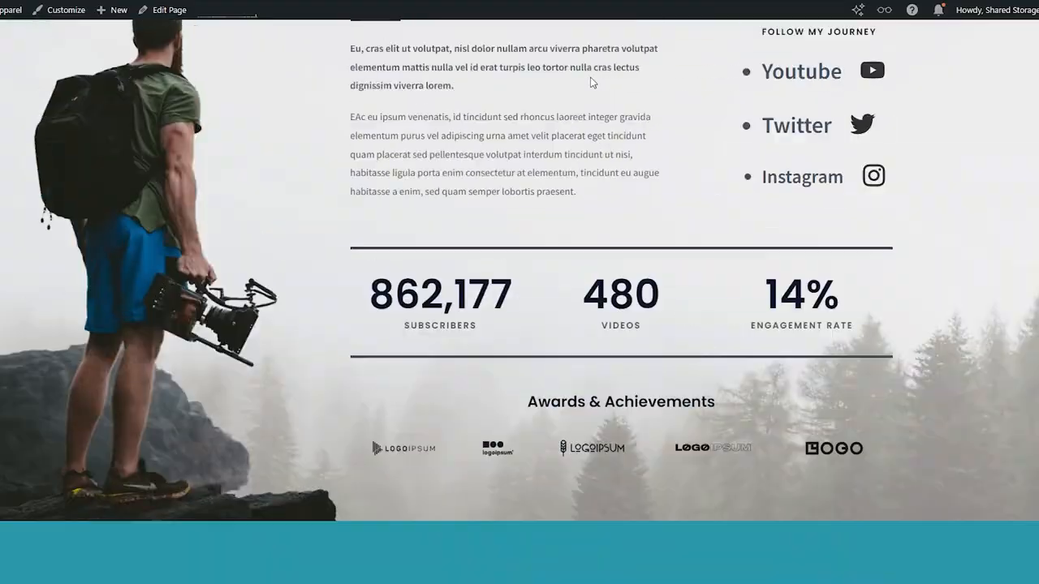
scroll(590, 85, "up", 12)
scroll(580, 94, "down", 20)
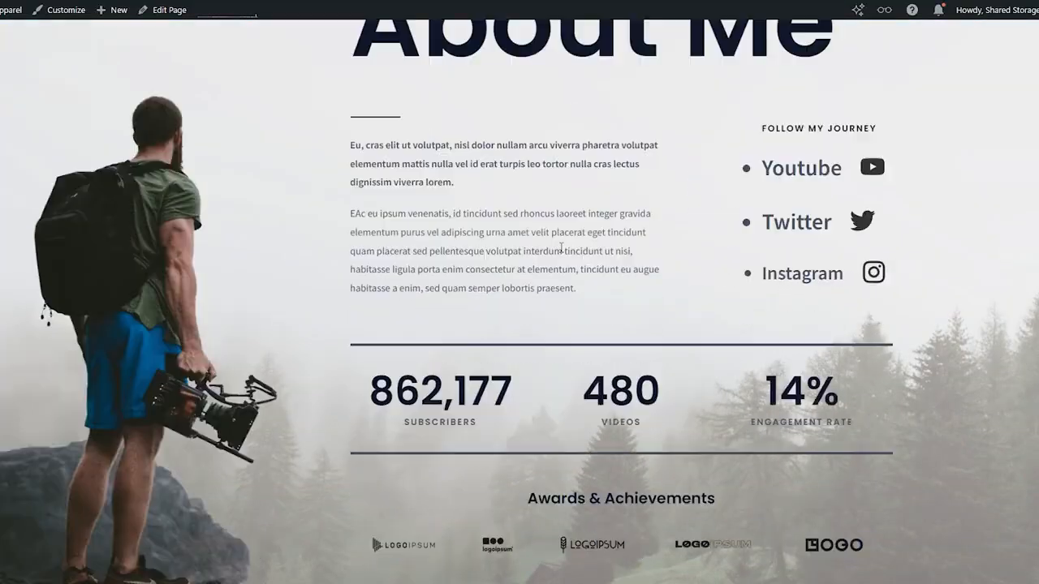
- Review the rest of the Home page, including the Featured Vlog, My Gear and contact form sections, and return to the hero
scroll(607, 224, "down", 8)
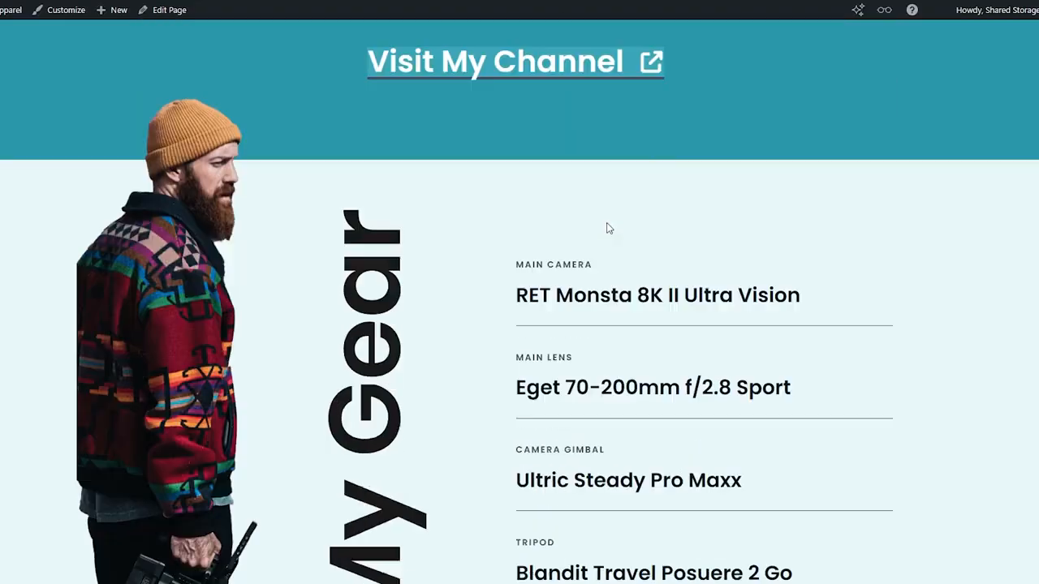
scroll(607, 225, "up", 18)
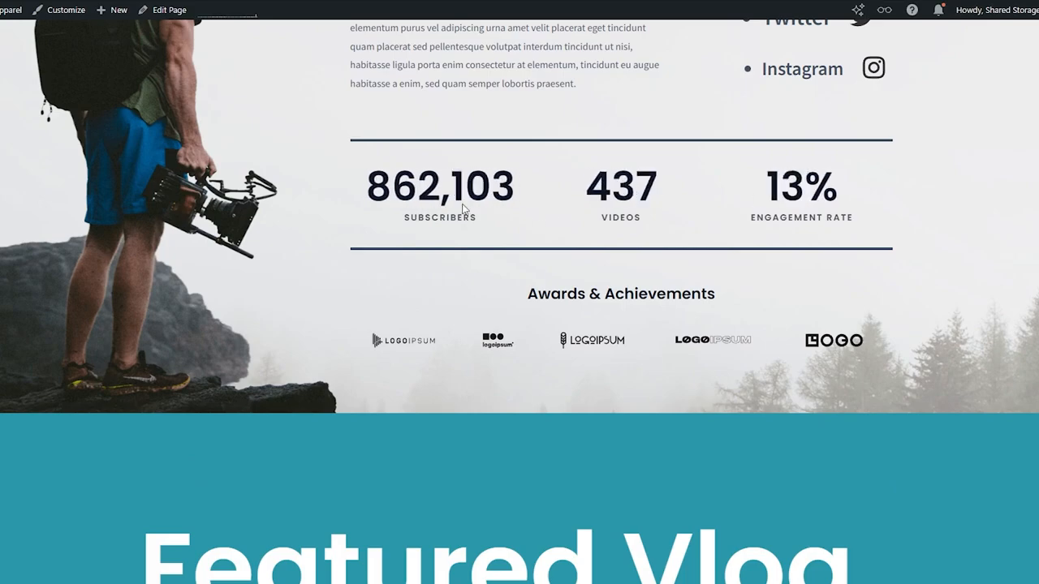
scroll(930, 209, "down", 10)
scroll(840, 230, "down", 10)
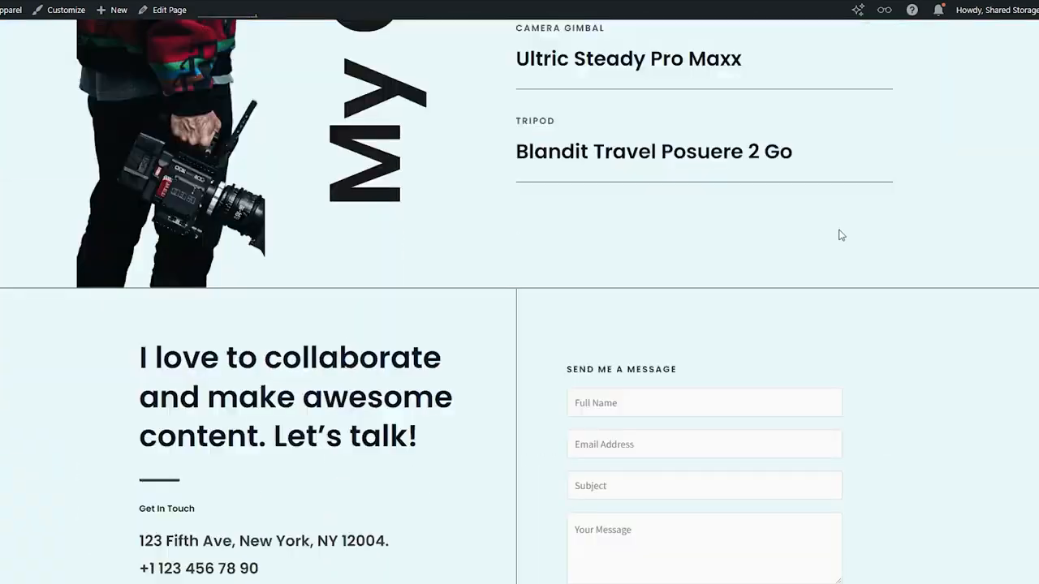
scroll(519, 300, "up", 20)
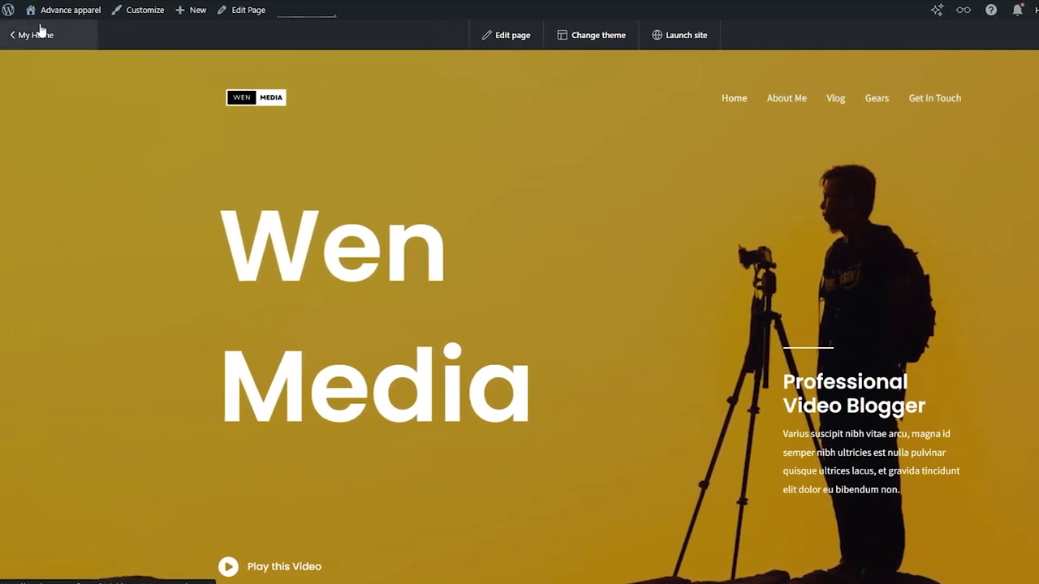
- Open the site's dashboard from the front-end Home page and view the list of published posts
mouse_move(45, 27)
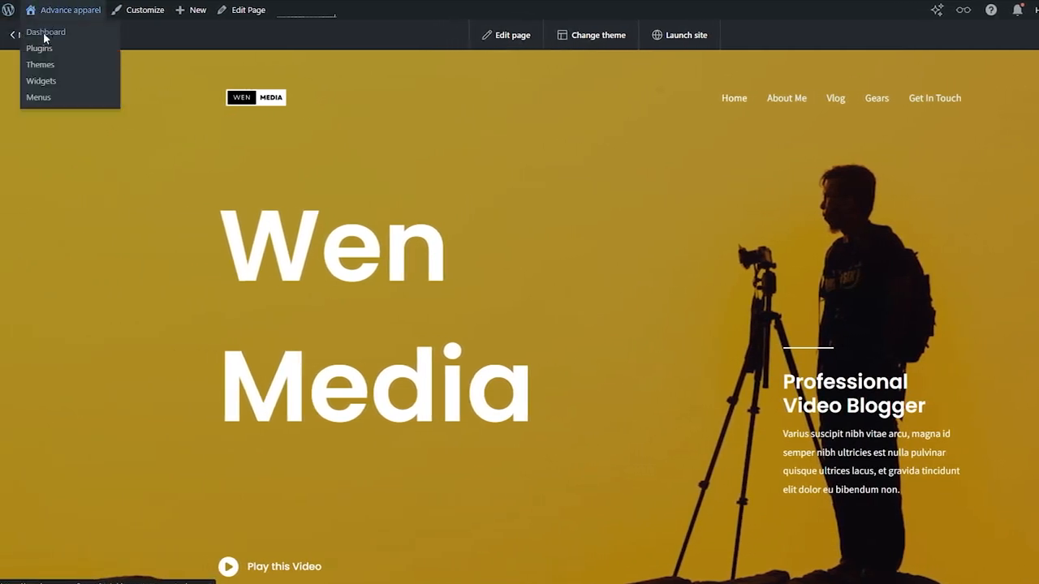
left_click(45, 33)
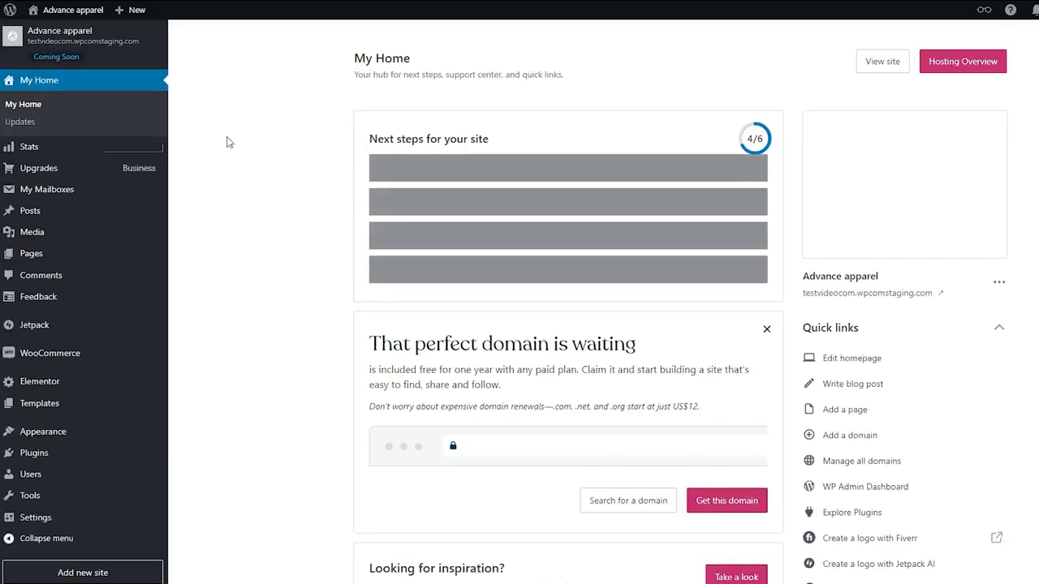
left_click(51, 236)
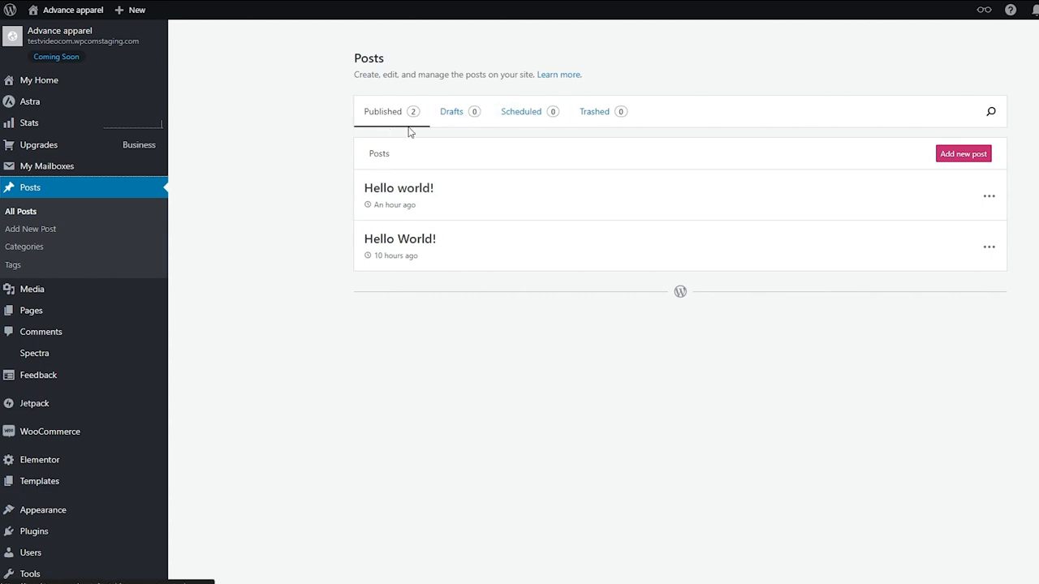
- Open a blank new post in the editor, select its empty paragraph block, and leave without saving
left_click(26, 233)
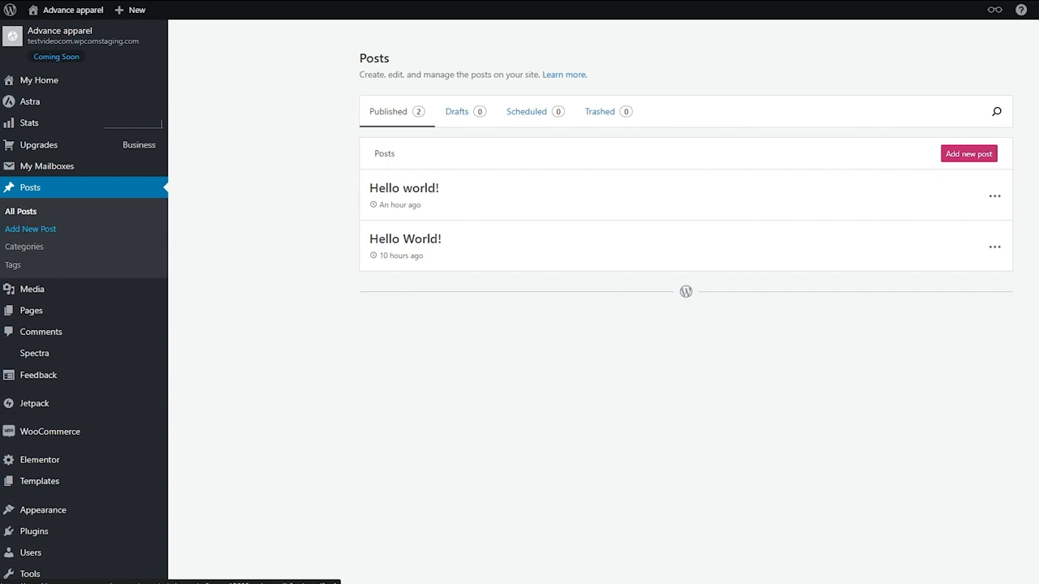
left_click(968, 153)
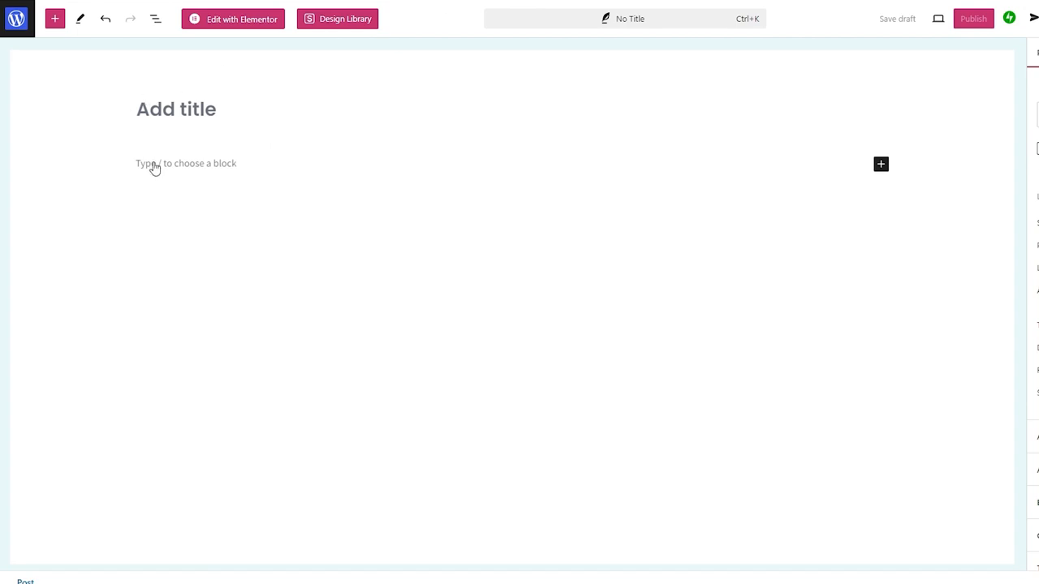
left_click(185, 167)
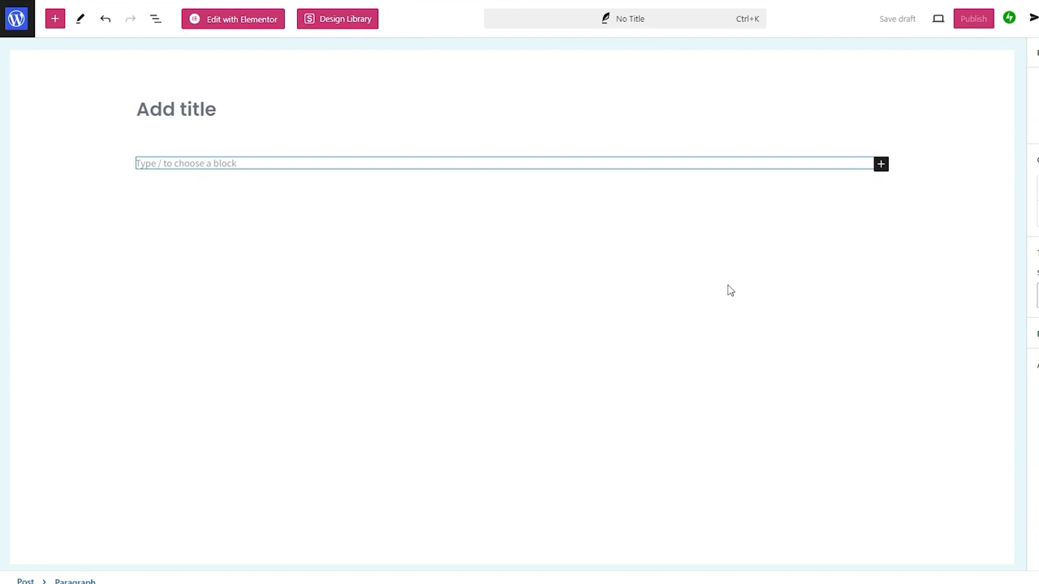
left_click(5, 27)
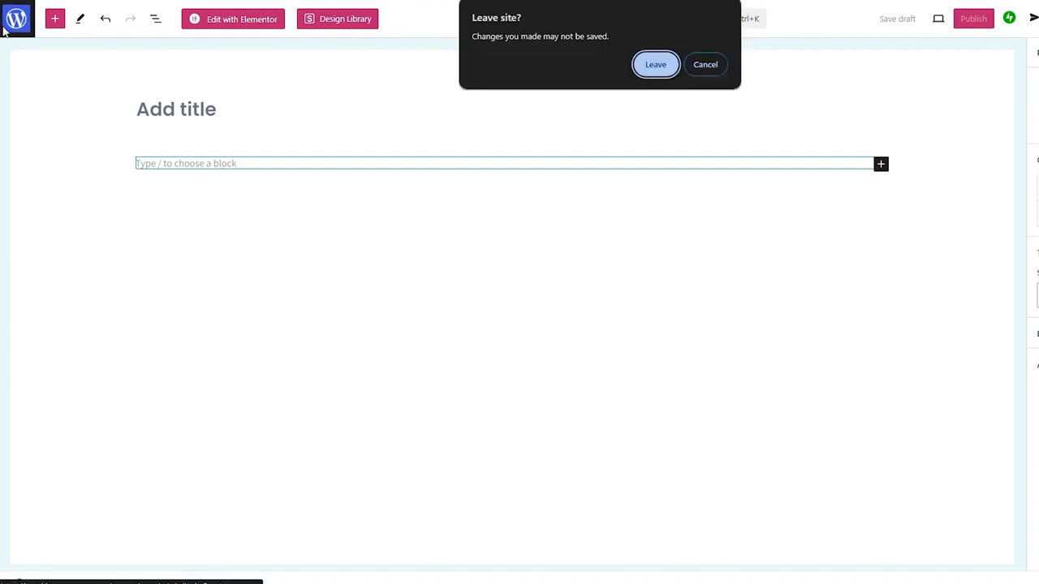
left_click(643, 68)
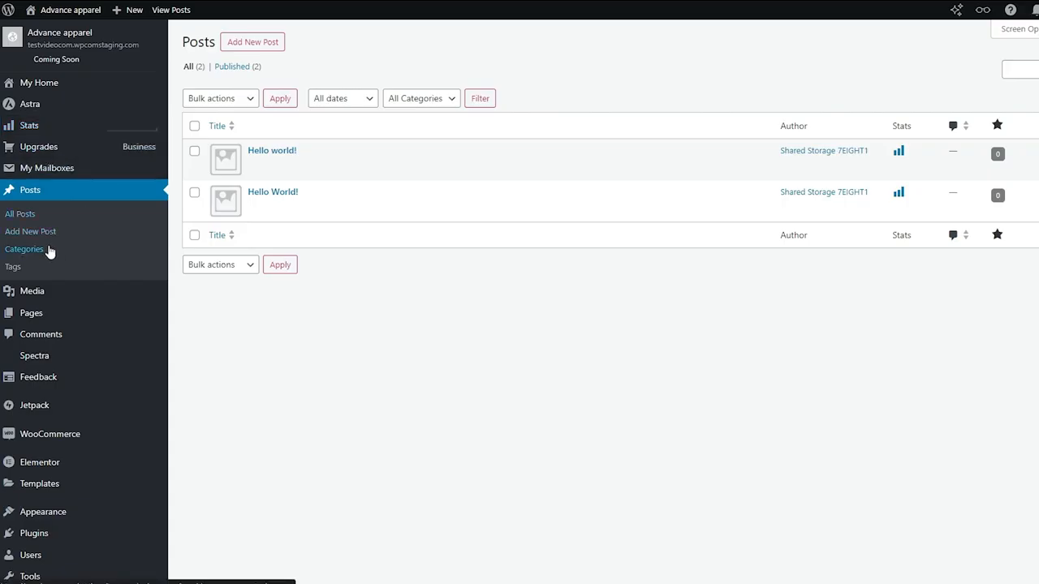
- View the post categories and the media library, and return to the My Home checklist of next steps for the site
left_click(24, 249)
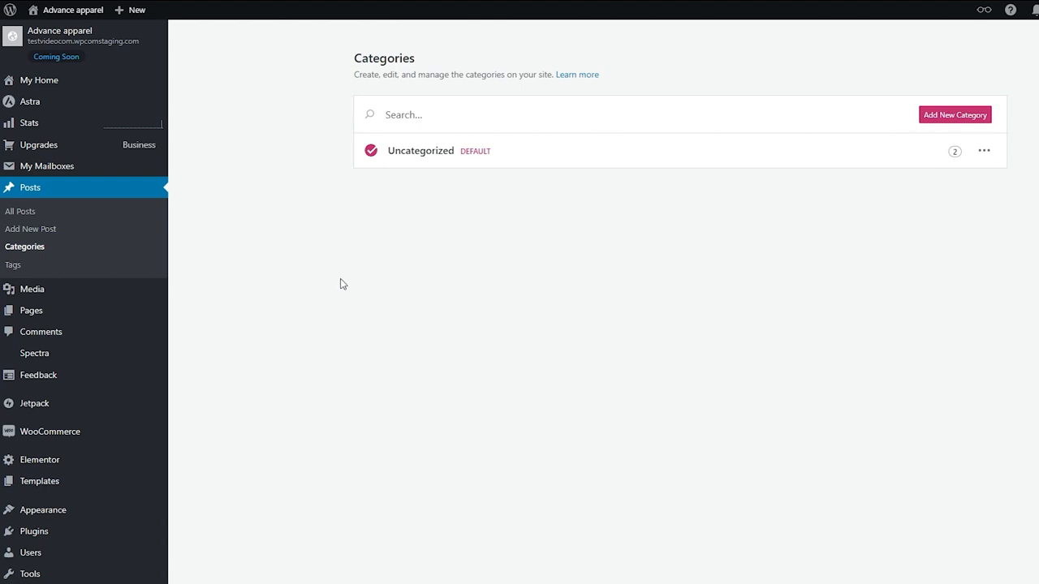
left_click(65, 295)
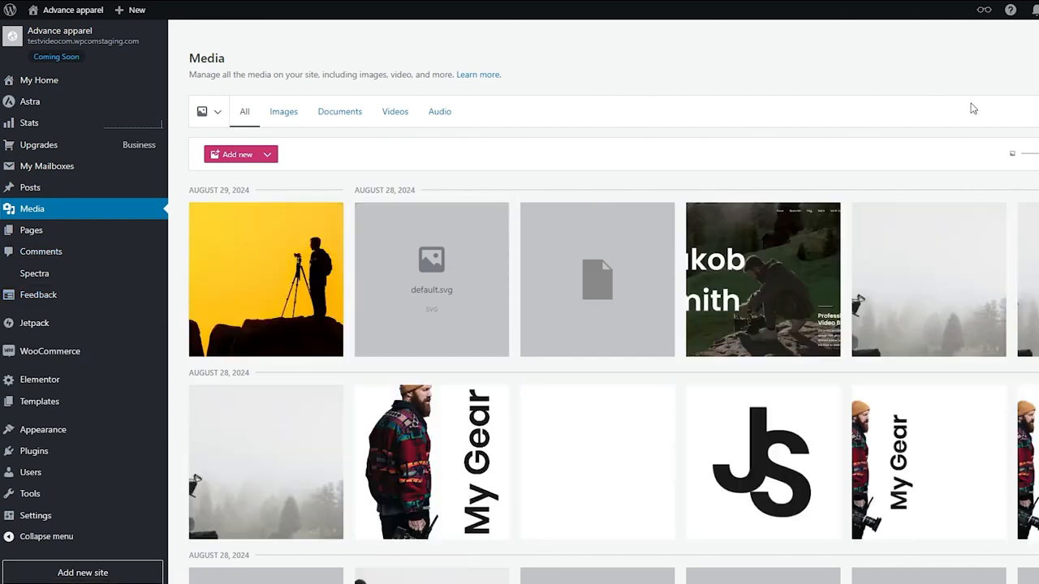
left_click(27, 80)
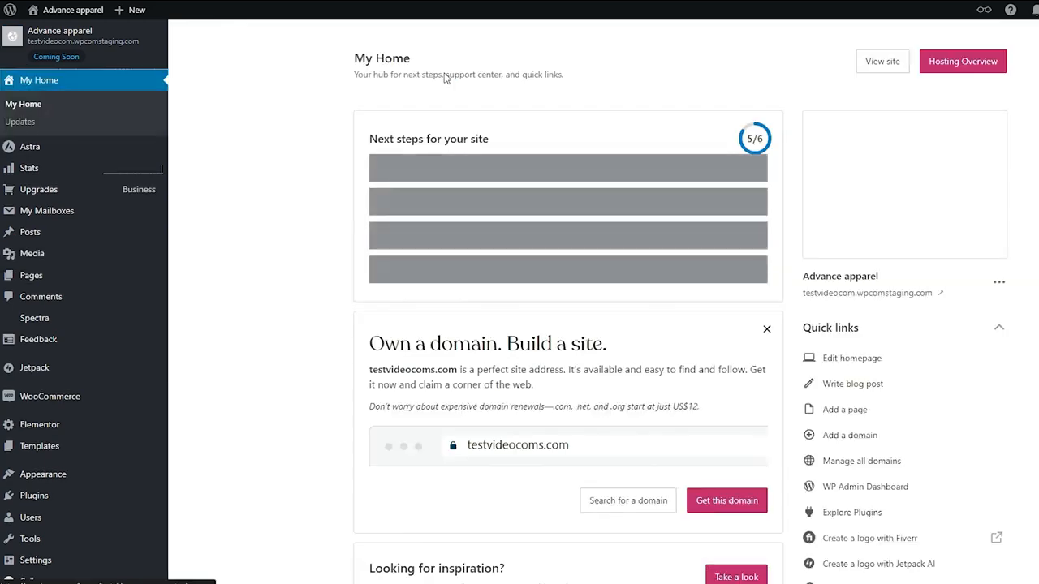
scroll(298, 104, "down", 1)
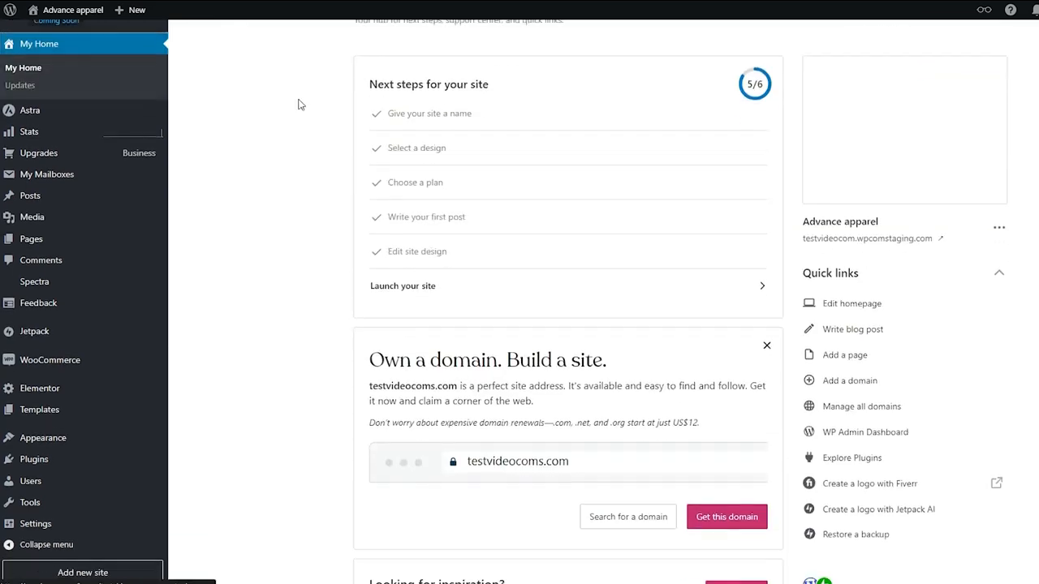